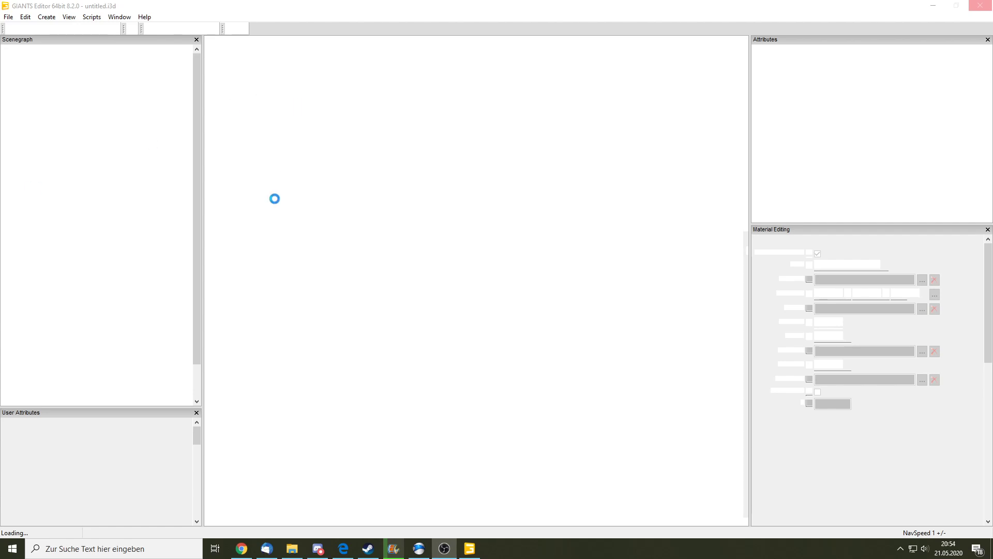
Narrow the side panels, raise NavSpeed and fly the camera down to the brown bush patch by the road
{"action": "mouse_move", "coordinate": [396, 556]}
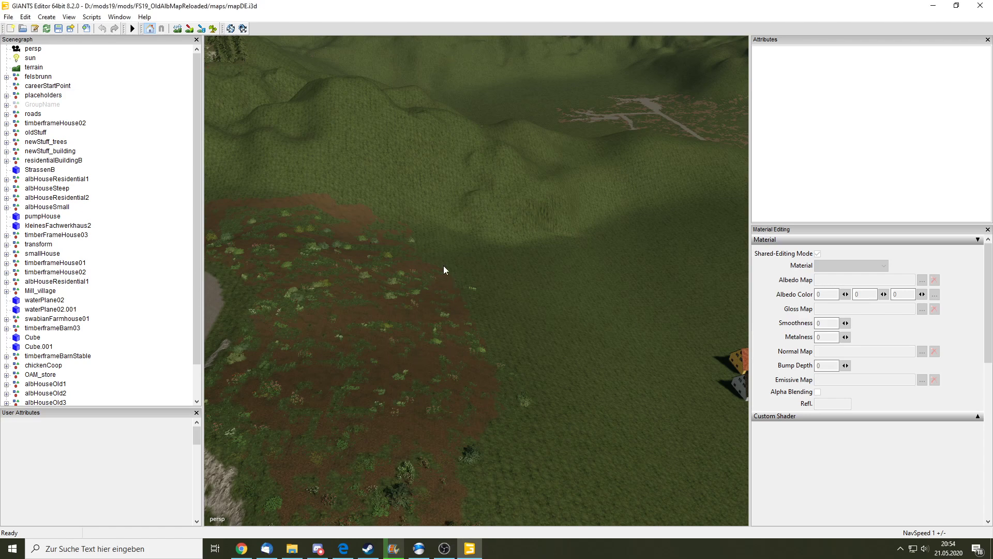
{"action": "right_click_drag", "start_coordinate": [442, 265], "coordinate": [477, 247]}
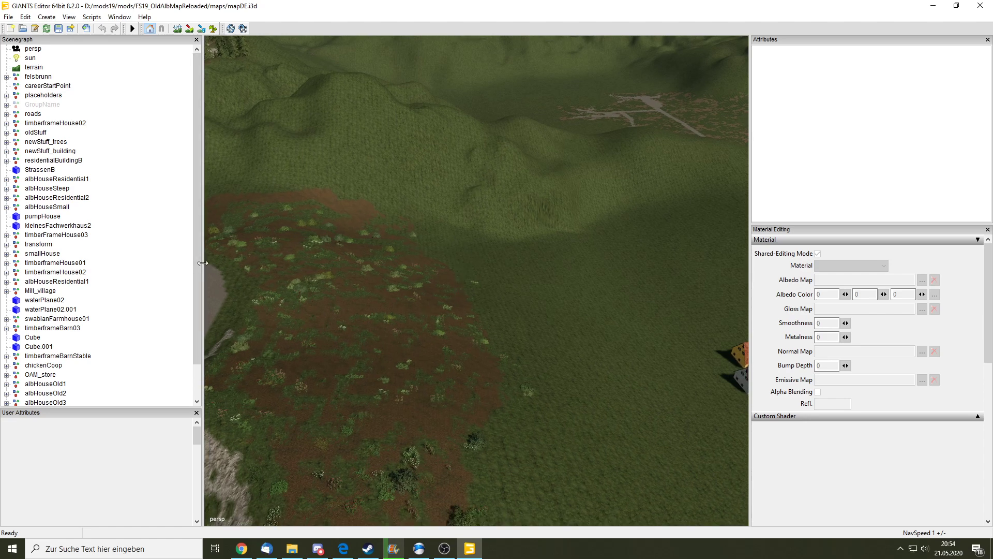
{"action": "left_click_drag", "start_coordinate": [203, 262], "coordinate": [103, 260]}
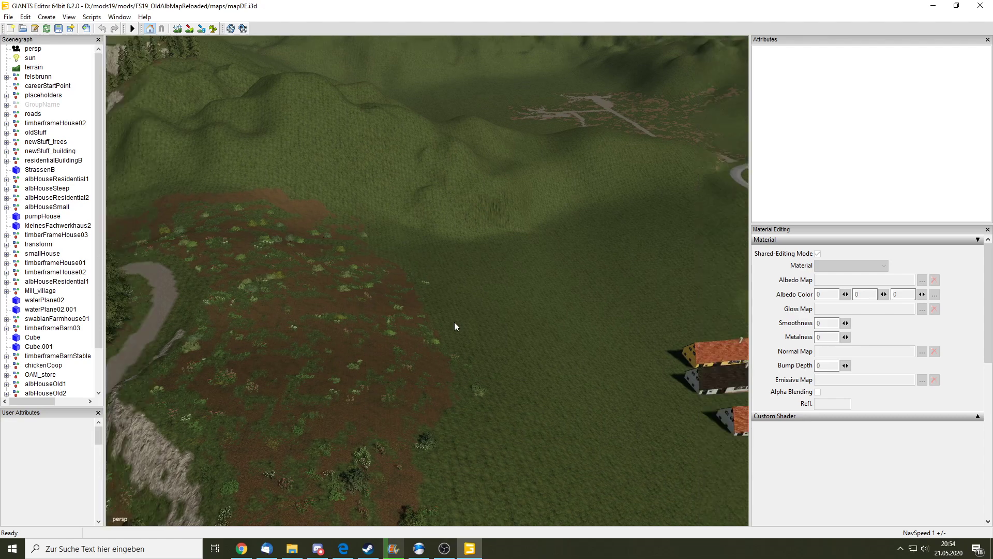
{"action": "right_click_drag", "start_coordinate": [355, 285], "coordinate": [388, 120]}
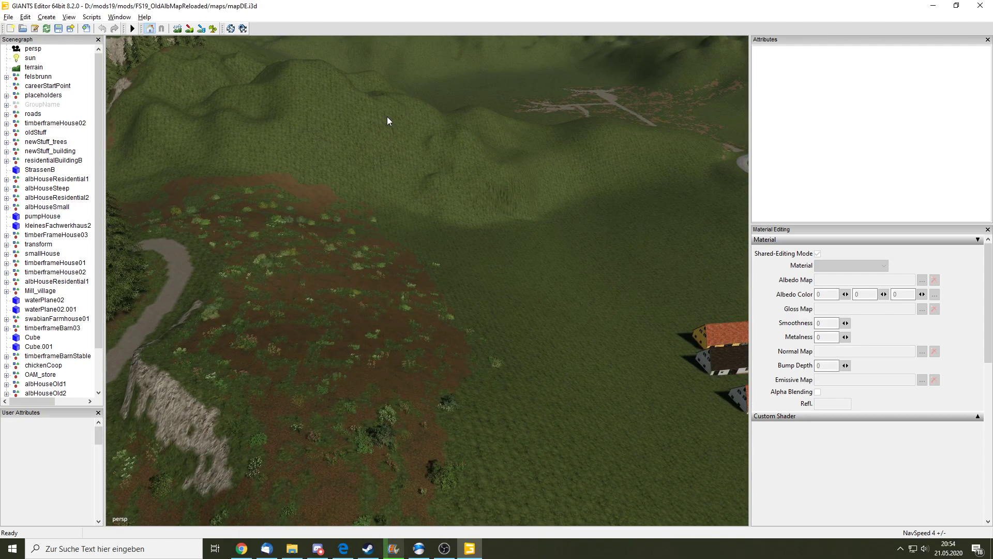
{"action": "key", "text": "plus"}
{"action": "key", "text": "plus"}
{"action": "key", "text": "plus"}
{"action": "mouse_move", "coordinate": [387, 117]}
{"action": "right_mouse_down"}
{"action": "mouse_move", "coordinate": [458, 307]}
{"action": "mouse_move", "coordinate": [501, 218]}
{"action": "right_mouse_up"}
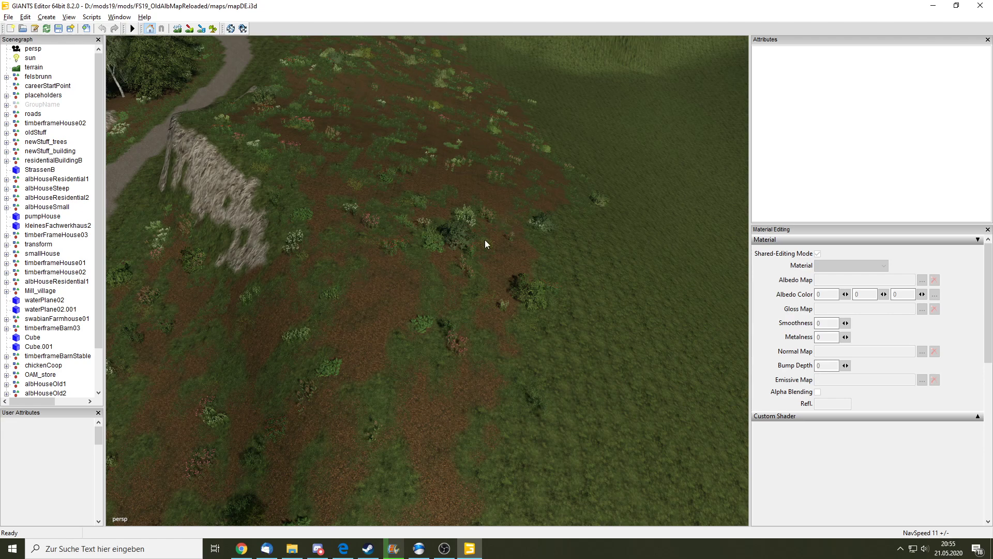
{"action": "mouse_move", "coordinate": [423, 292]}
{"action": "right_mouse_down"}
{"action": "mouse_move", "coordinate": [473, 187]}
{"action": "mouse_move", "coordinate": [432, 163]}
{"action": "mouse_move", "coordinate": [279, 216]}
{"action": "mouse_move", "coordinate": [373, 160]}
{"action": "mouse_move", "coordinate": [497, 211]}
{"action": "mouse_move", "coordinate": [529, 168]}
{"action": "mouse_move", "coordinate": [655, 140]}
{"action": "mouse_move", "coordinate": [510, 233]}
{"action": "mouse_move", "coordinate": [362, 266]}
{"action": "mouse_move", "coordinate": [468, 155]}
{"action": "mouse_move", "coordinate": [540, 139]}
{"action": "mouse_move", "coordinate": [563, 83]}
{"action": "mouse_move", "coordinate": [500, 88]}
{"action": "mouse_move", "coordinate": [348, 288]}
{"action": "mouse_move", "coordinate": [476, 311]}
{"action": "mouse_move", "coordinate": [401, 293]}
{"action": "mouse_move", "coordinate": [205, 383]}
{"action": "mouse_move", "coordinate": [200, 398]}
{"action": "mouse_move", "coordinate": [411, 243]}
{"action": "mouse_move", "coordinate": [395, 401]}
{"action": "mouse_move", "coordinate": [433, 350]}
{"action": "right_mouse_up"}
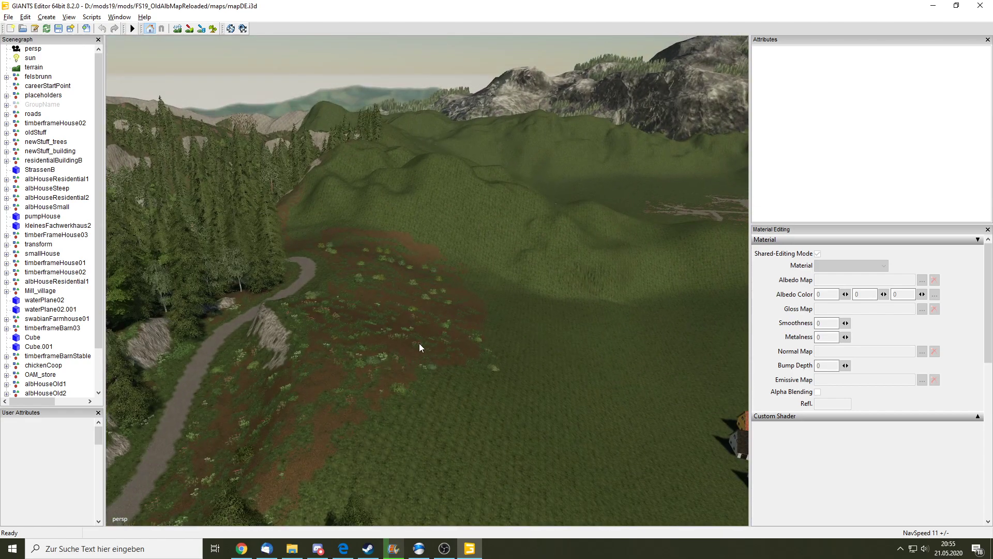
{"action": "mouse_move", "coordinate": [453, 306]}
{"action": "right_mouse_down"}
{"action": "mouse_move", "coordinate": [466, 190]}
{"action": "mouse_move", "coordinate": [528, 371]}
{"action": "mouse_move", "coordinate": [563, 321]}
{"action": "mouse_move", "coordinate": [494, 384]}
{"action": "mouse_move", "coordinate": [588, 320]}
{"action": "mouse_move", "coordinate": [604, 330]}
{"action": "mouse_move", "coordinate": [464, 366]}
{"action": "mouse_move", "coordinate": [517, 414]}
{"action": "mouse_move", "coordinate": [529, 331]}
{"action": "mouse_move", "coordinate": [463, 322]}
{"action": "right_mouse_up"}
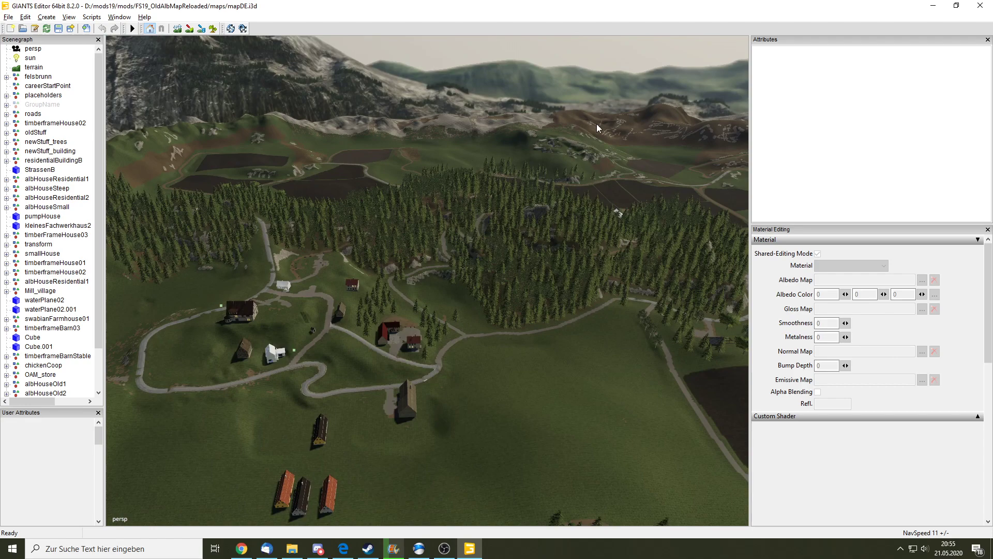
{"action": "mouse_move", "coordinate": [563, 188]}
{"action": "right_mouse_down"}
{"action": "mouse_move", "coordinate": [623, 168]}
{"action": "mouse_move", "coordinate": [523, 401]}
{"action": "mouse_move", "coordinate": [528, 145]}
{"action": "right_mouse_up"}
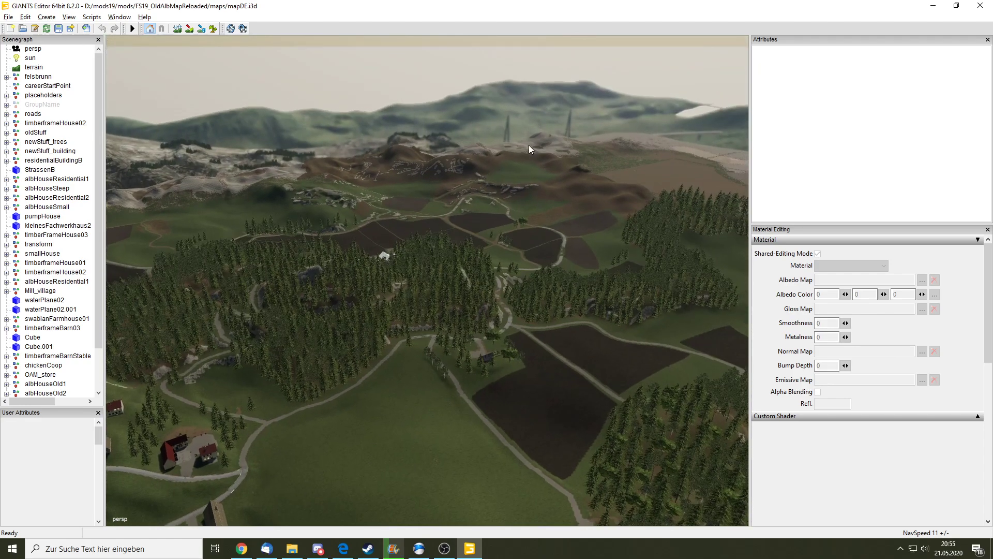
{"action": "mouse_move", "coordinate": [597, 242]}
{"action": "right_mouse_down"}
{"action": "mouse_move", "coordinate": [675, 232]}
{"action": "mouse_move", "coordinate": [677, 263]}
{"action": "mouse_move", "coordinate": [706, 294]}
{"action": "mouse_move", "coordinate": [520, 337]}
{"action": "mouse_move", "coordinate": [591, 345]}
{"action": "mouse_move", "coordinate": [733, 389]}
{"action": "mouse_move", "coordinate": [663, 397]}
{"action": "mouse_move", "coordinate": [598, 234]}
{"action": "mouse_move", "coordinate": [477, 68]}
{"action": "mouse_move", "coordinate": [525, 160]}
{"action": "mouse_move", "coordinate": [491, 332]}
{"action": "mouse_move", "coordinate": [581, 232]}
{"action": "mouse_move", "coordinate": [447, 411]}
{"action": "mouse_move", "coordinate": [279, 450]}
{"action": "mouse_move", "coordinate": [481, 304]}
{"action": "mouse_move", "coordinate": [346, 278]}
{"action": "right_mouse_up"}
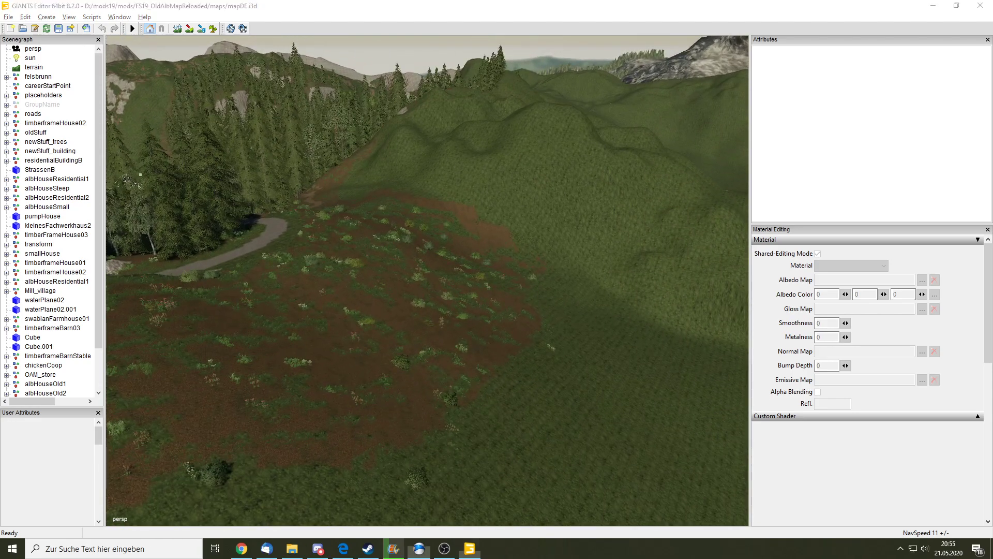
{"action": "left_click", "coordinate": [419, 549]}
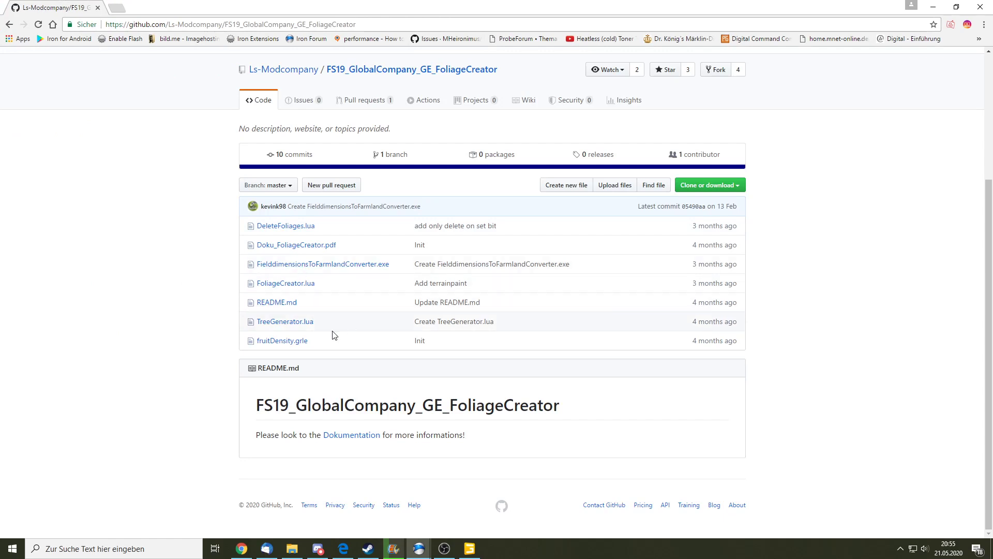
Open TreeGenerator.lua on GitHub and scroll through its code
{"action": "left_click", "coordinate": [299, 324]}
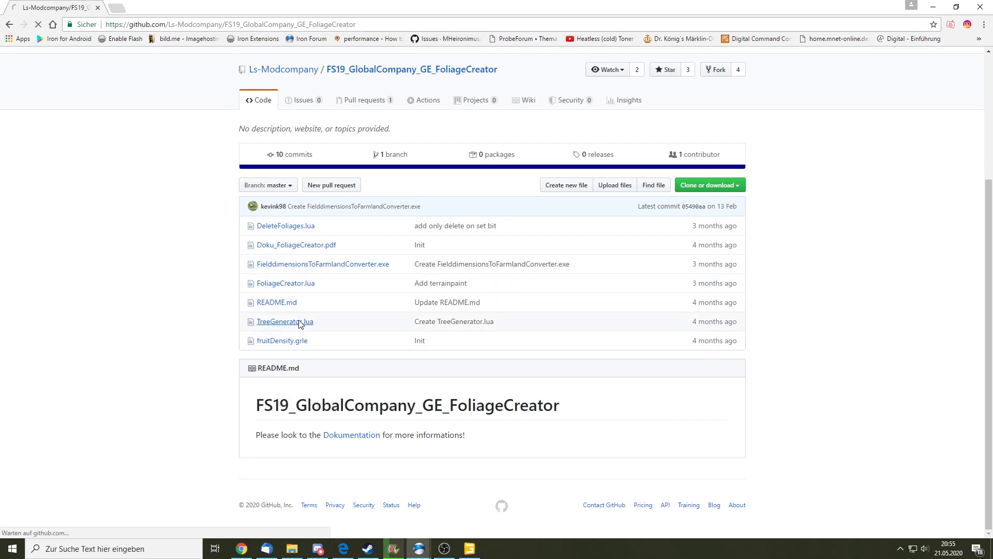
{"action": "scroll", "coordinate": [253, 320], "scroll_direction": "down", "scroll_amount": 5}
{"action": "scroll", "coordinate": [243, 317], "scroll_direction": "down", "scroll_amount": 2}
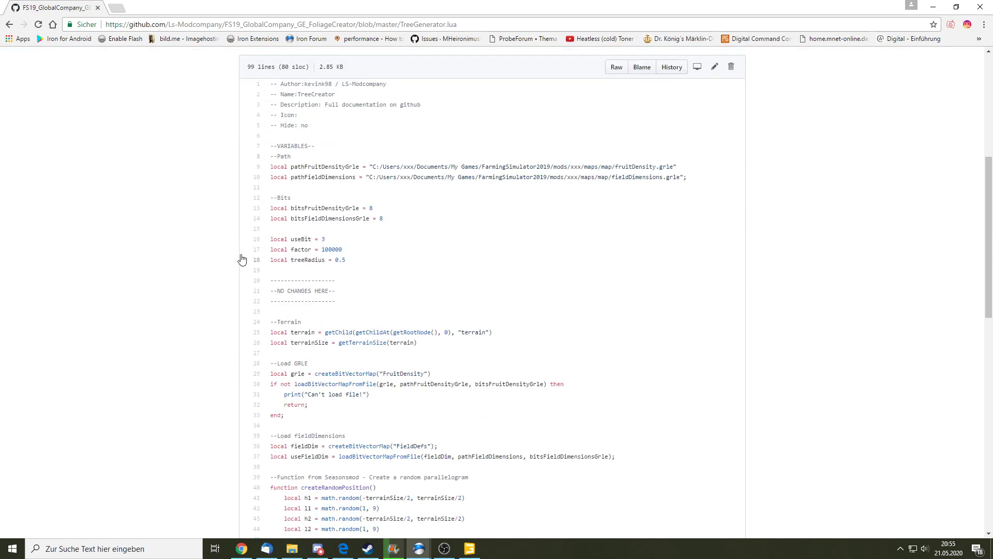
{"action": "scroll", "coordinate": [243, 259], "scroll_direction": "down", "scroll_amount": 2}
Go back to the FoliageCreator repository and open the 'Read the guide' forum thread
{"action": "key", "text": "alt+Left"}
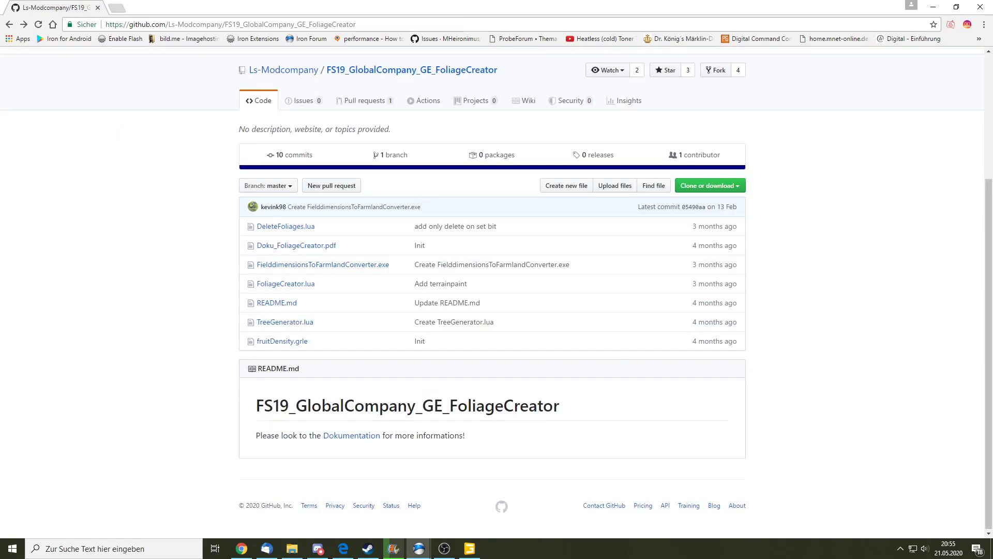
{"action": "scroll", "coordinate": [247, 328], "scroll_direction": "up", "scroll_amount": 1}
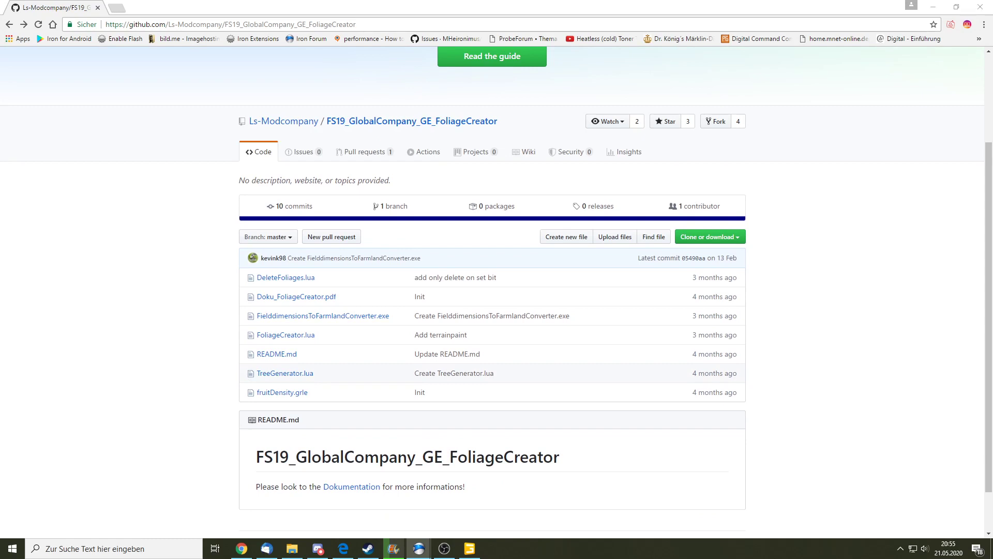
{"action": "double_click", "coordinate": [318, 4]}
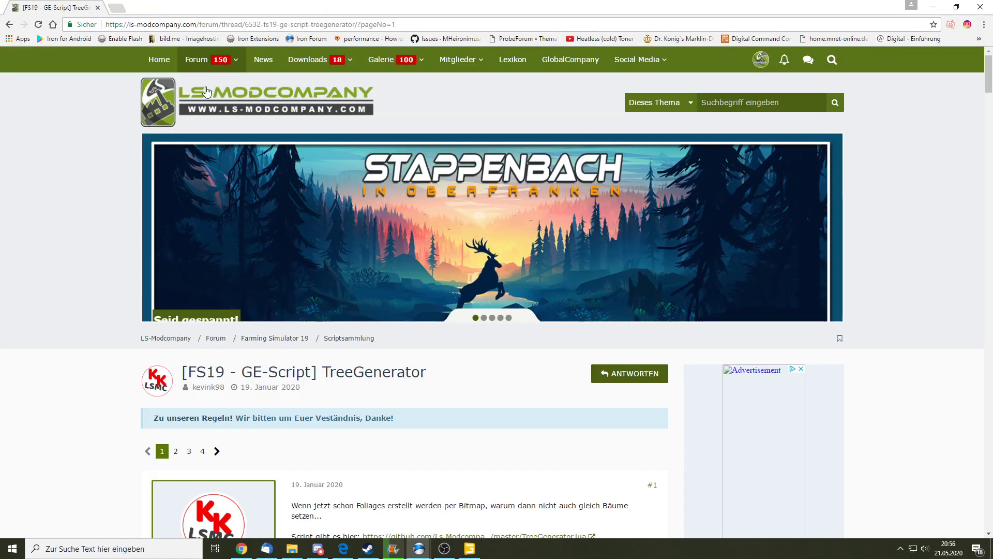
Read through the TreeGenerator forum post, go back to GitHub, and return to GIANTS Editor
{"action": "scroll", "coordinate": [628, 381], "scroll_direction": "down", "scroll_amount": 5}
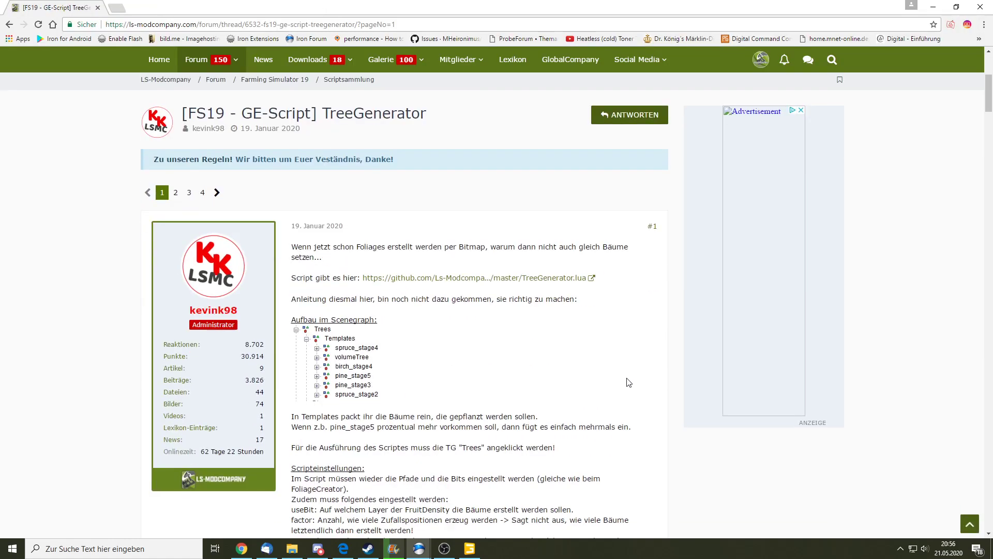
{"action": "scroll", "coordinate": [625, 382], "scroll_direction": "down", "scroll_amount": 2}
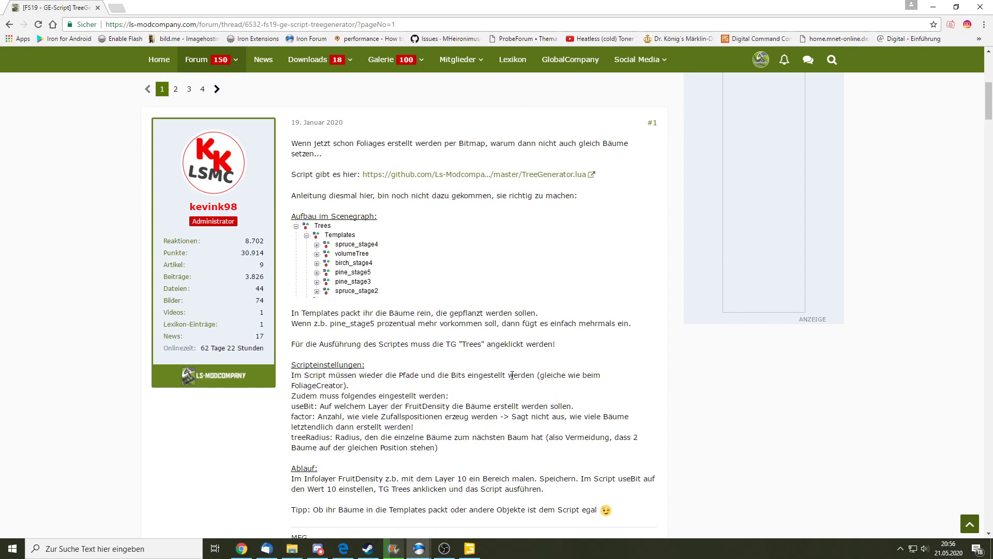
{"action": "scroll", "coordinate": [512, 374], "scroll_direction": "down", "scroll_amount": 3}
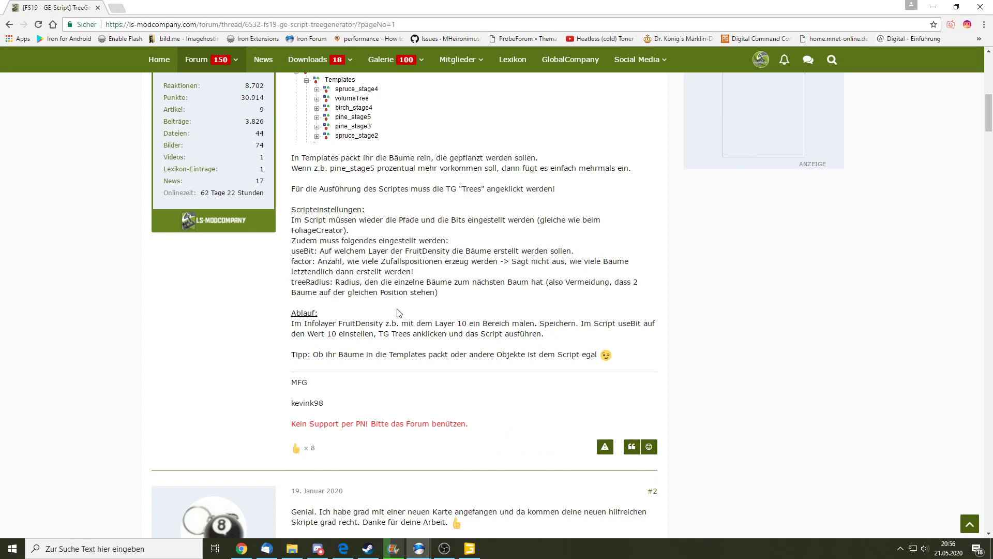
{"action": "key", "text": "alt+Left"}
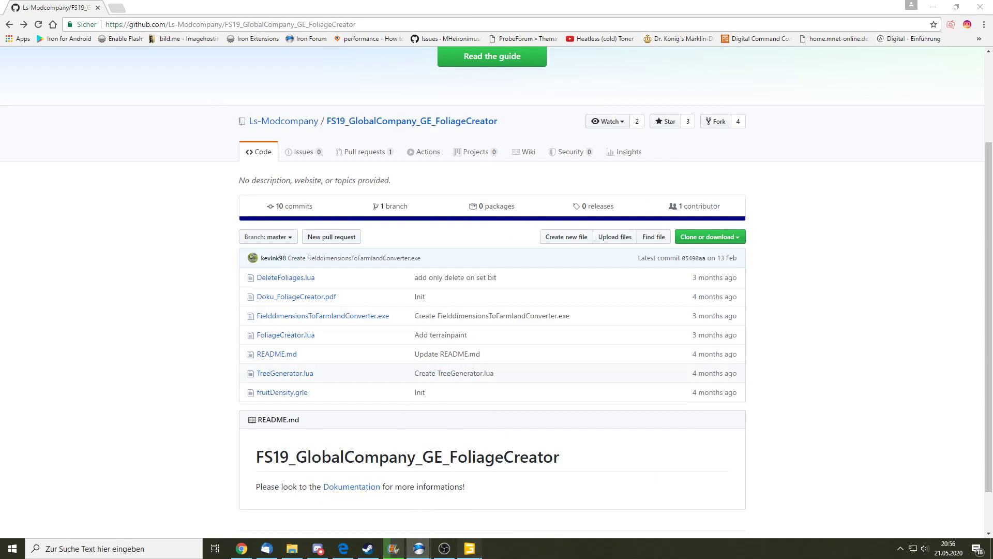
{"action": "left_click", "coordinate": [425, 552]}
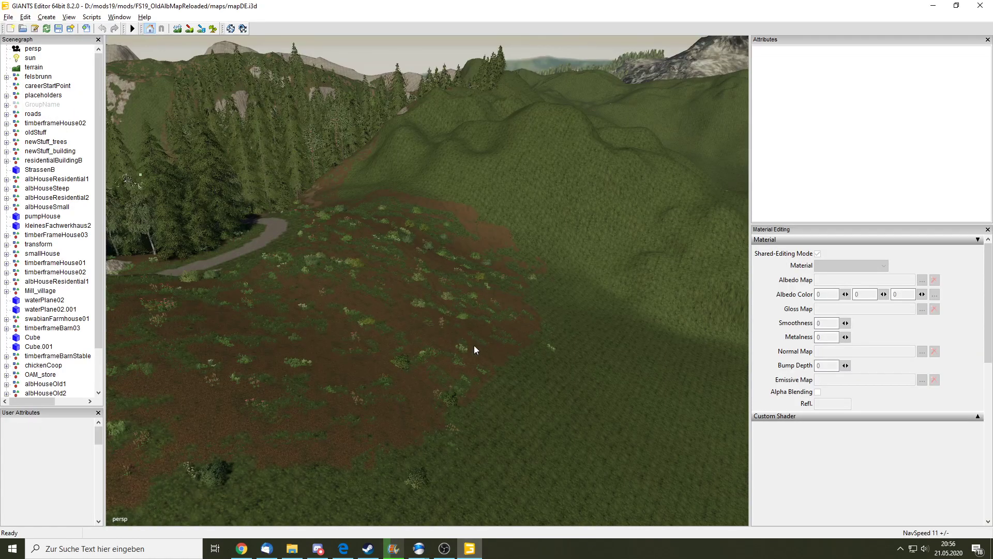
Show the info-layer overlay and choose fruitDensity as the info layer in the terrain editing panel
{"action": "left_click", "coordinate": [201, 29]}
{"action": "scroll", "coordinate": [830, 271], "scroll_direction": "down", "scroll_amount": 3}
{"action": "scroll", "coordinate": [832, 274], "scroll_direction": "up", "scroll_amount": 3}
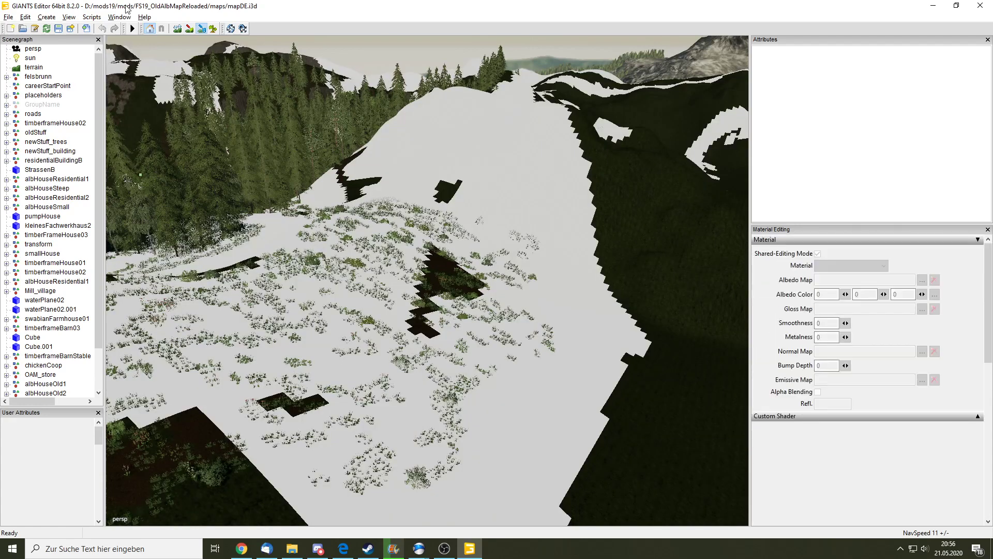
{"action": "left_click", "coordinate": [119, 17]}
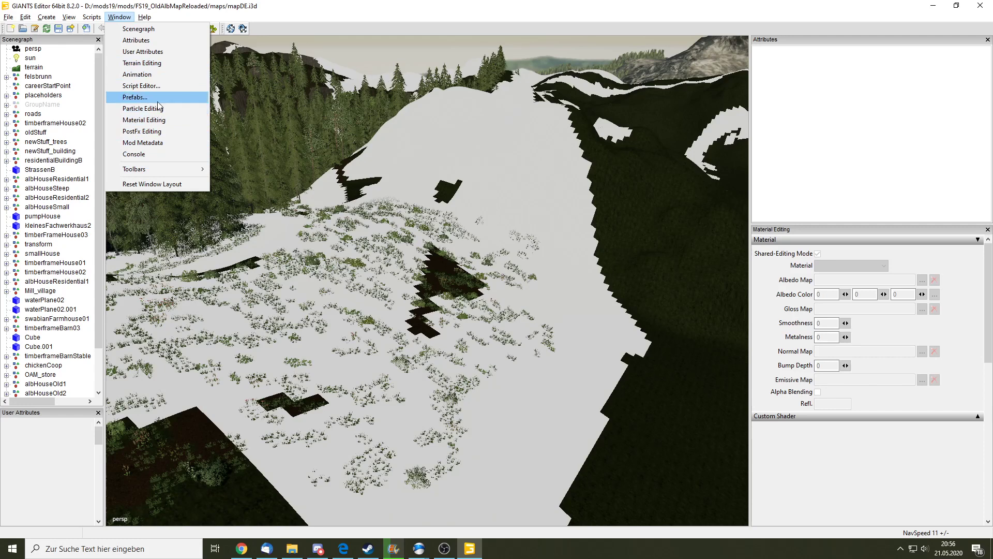
{"action": "left_click", "coordinate": [155, 63]}
{"action": "scroll", "coordinate": [889, 253], "scroll_direction": "down", "scroll_amount": 5}
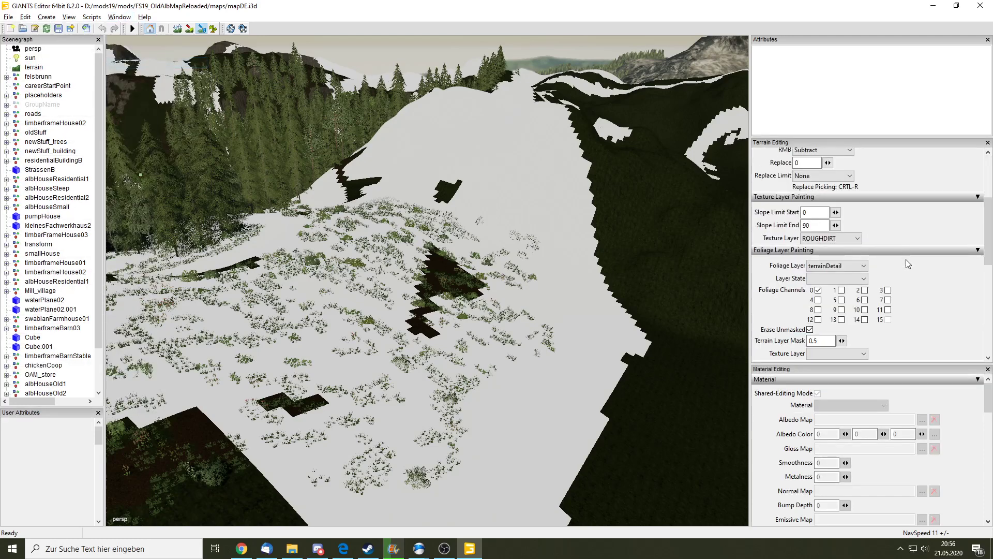
{"action": "scroll", "coordinate": [879, 274], "scroll_direction": "down", "scroll_amount": 2}
{"action": "scroll", "coordinate": [873, 282], "scroll_direction": "up", "scroll_amount": 1}
{"action": "left_click", "coordinate": [833, 256]}
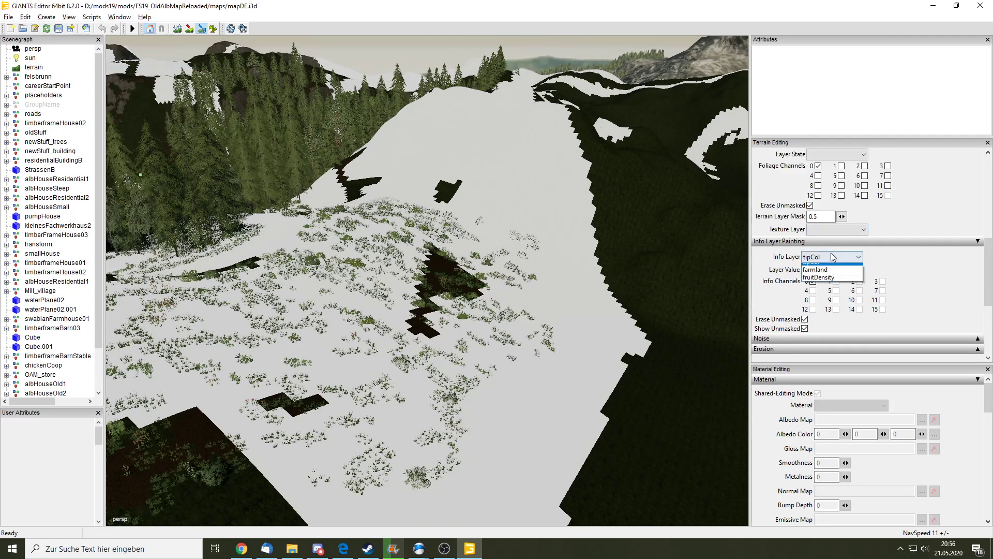
{"action": "left_click", "coordinate": [829, 283]}
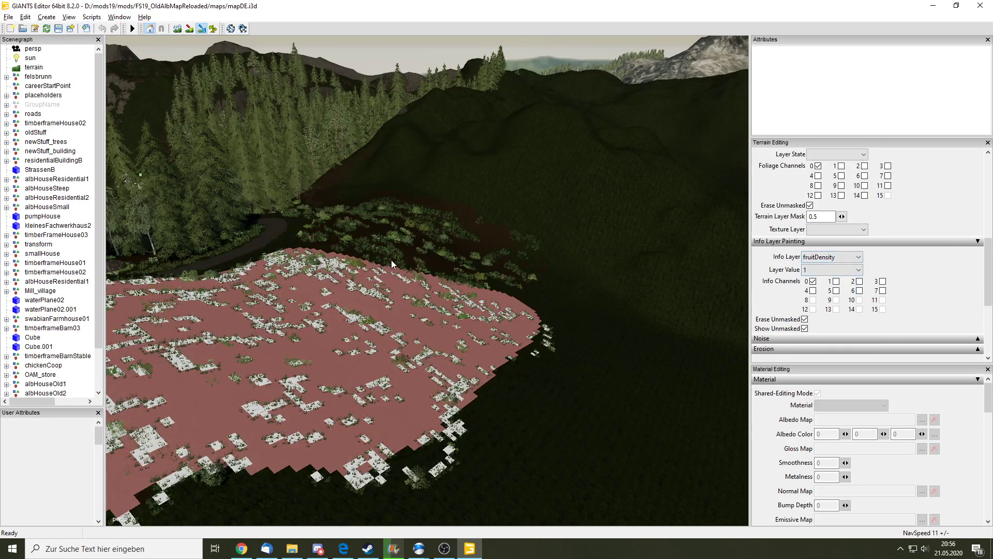
Toggle the paint value between 0 and 1 and clear the fruitDensity marking from the upper field
{"action": "middle_click_drag", "start_coordinate": [441, 287], "coordinate": [731, 294]}
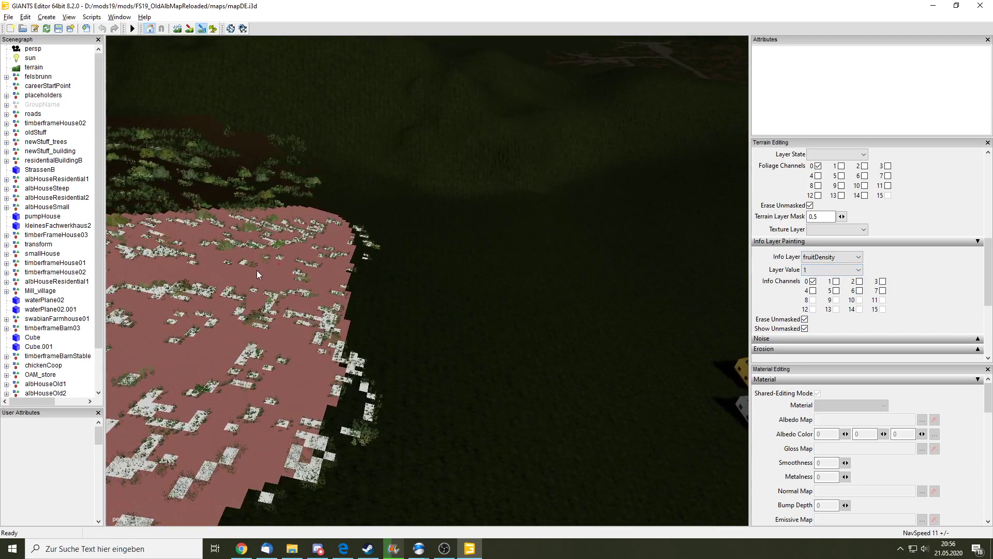
{"action": "middle_click_drag", "start_coordinate": [415, 222], "coordinate": [444, 228]}
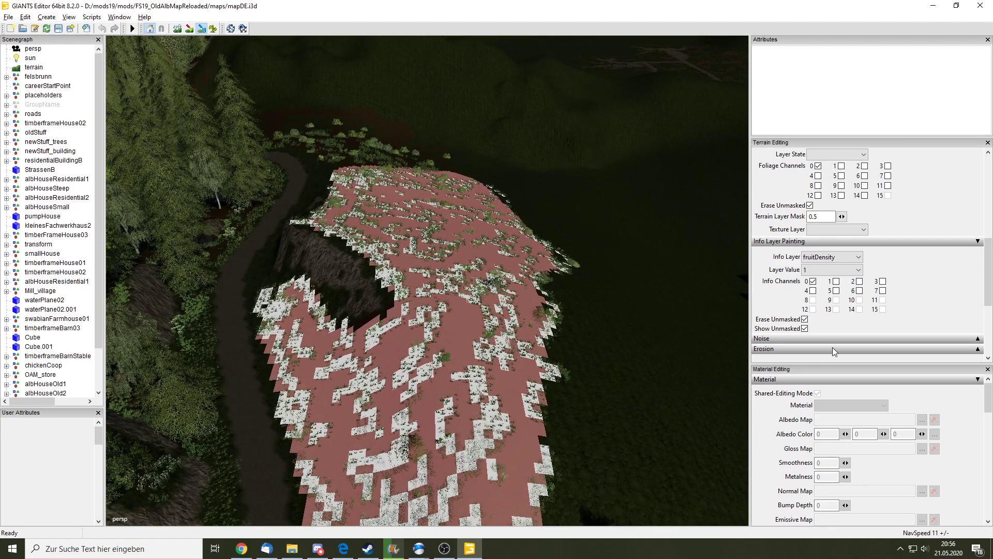
{"action": "left_click", "coordinate": [813, 282]}
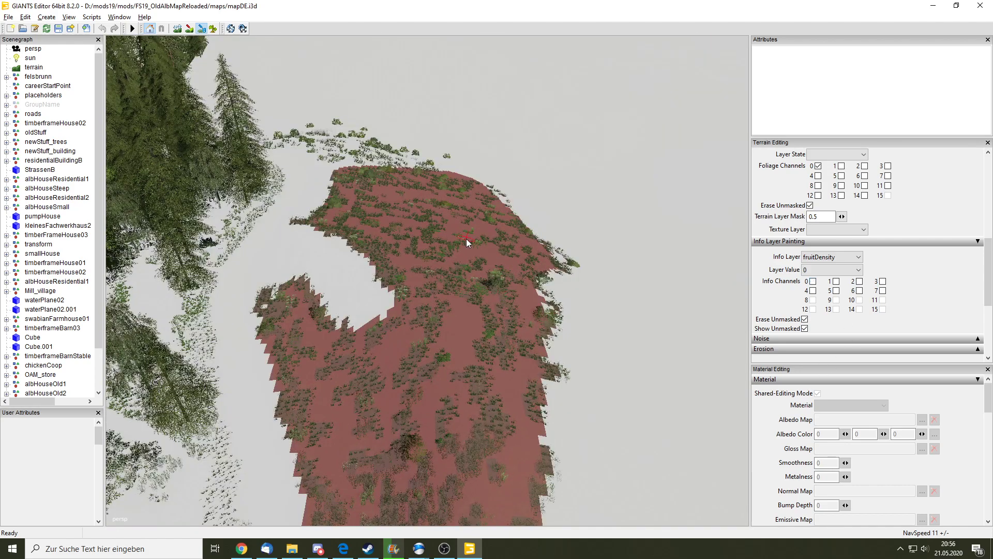
{"action": "left_click", "coordinate": [813, 282]}
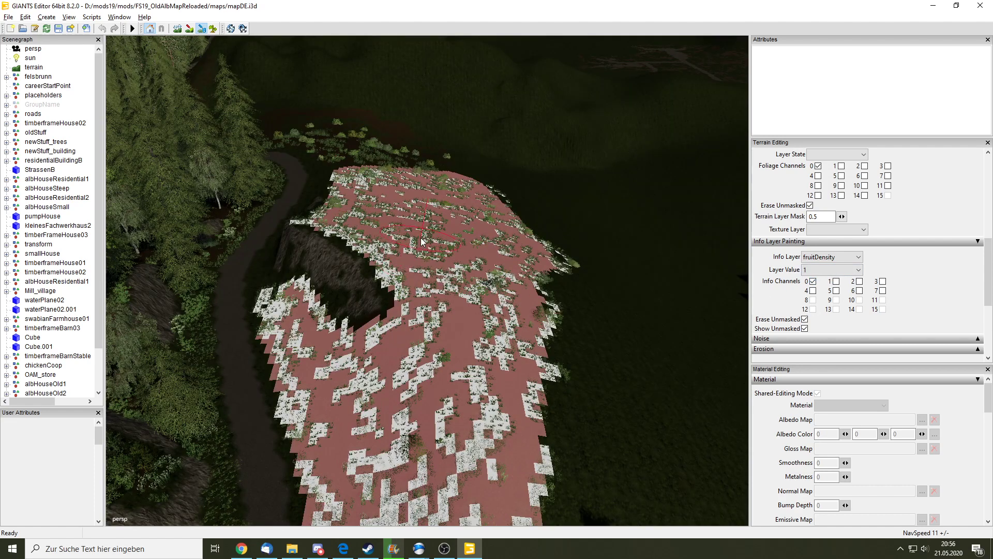
{"action": "mouse_move", "coordinate": [422, 241]}
{"action": "left_mouse_down"}
{"action": "mouse_move", "coordinate": [343, 226]}
{"action": "mouse_move", "coordinate": [506, 293]}
{"action": "mouse_move", "coordinate": [414, 244]}
{"action": "left_mouse_up"}
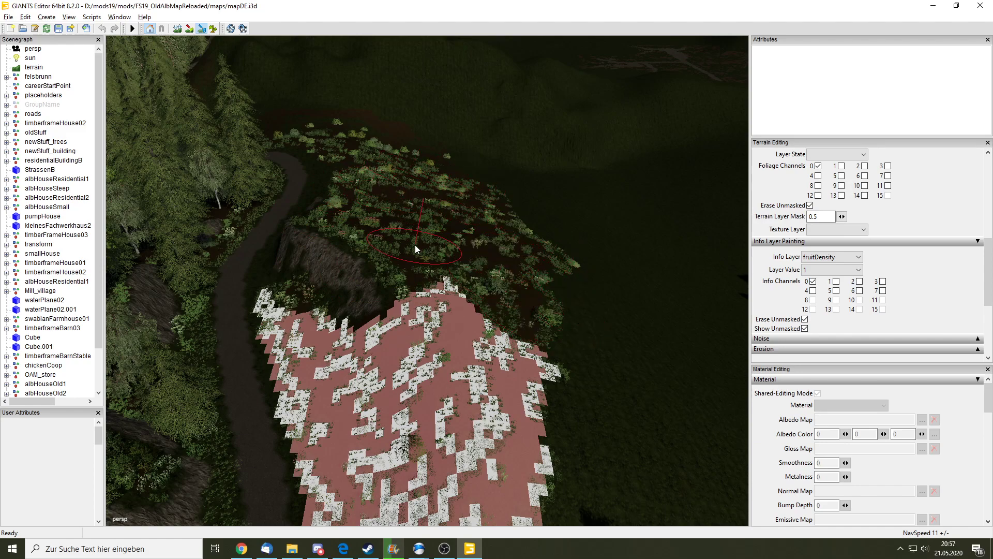
Pan over the painted terrain and untick Info Channel 0 in the brush value
{"action": "middle_click_drag", "start_coordinate": [414, 244], "coordinate": [367, 370]}
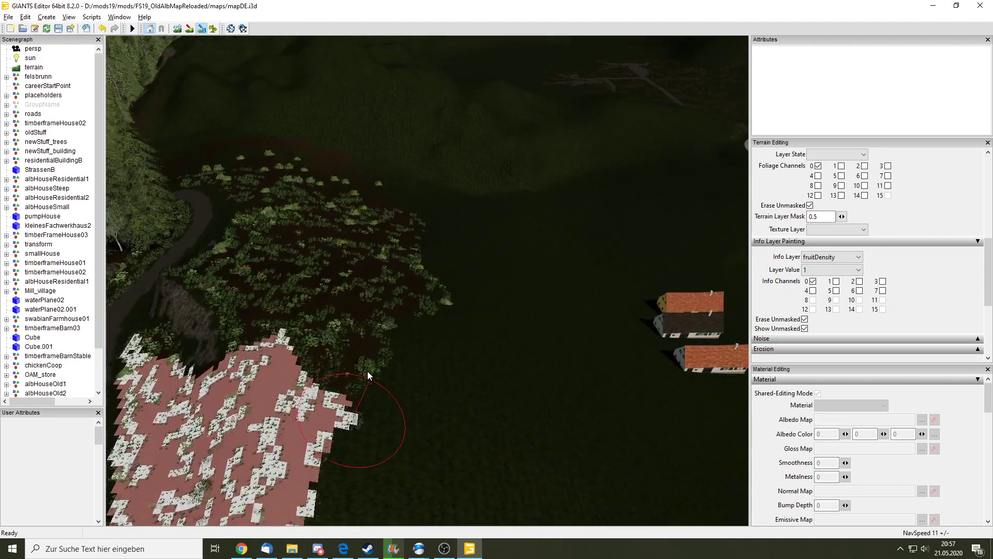
{"action": "middle_click_drag", "start_coordinate": [513, 225], "coordinate": [470, 235]}
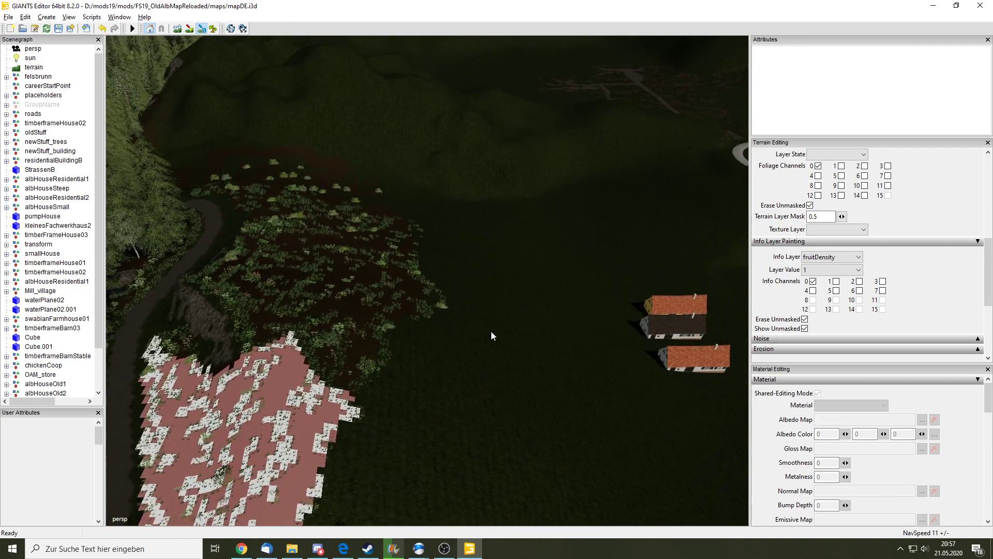
{"action": "scroll", "coordinate": [498, 305], "scroll_direction": "up", "scroll_amount": 5}
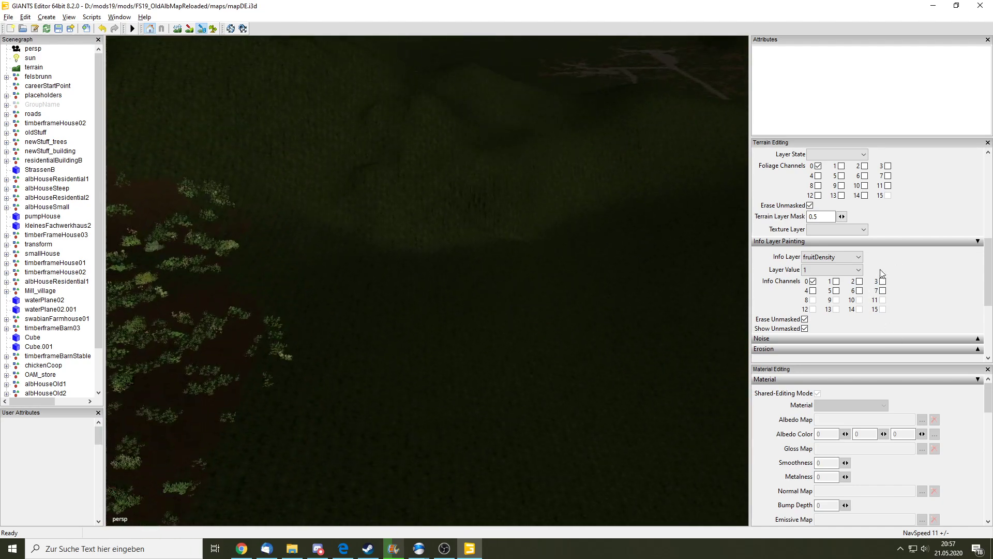
{"action": "left_click", "coordinate": [813, 281]}
Switch the brush from channel 7 to Info Channel 2 (value 4) and create a new script named Tree Generator
{"action": "left_click", "coordinate": [883, 291]}
{"action": "left_click", "coordinate": [860, 281]}
{"action": "left_click", "coordinate": [92, 18]}
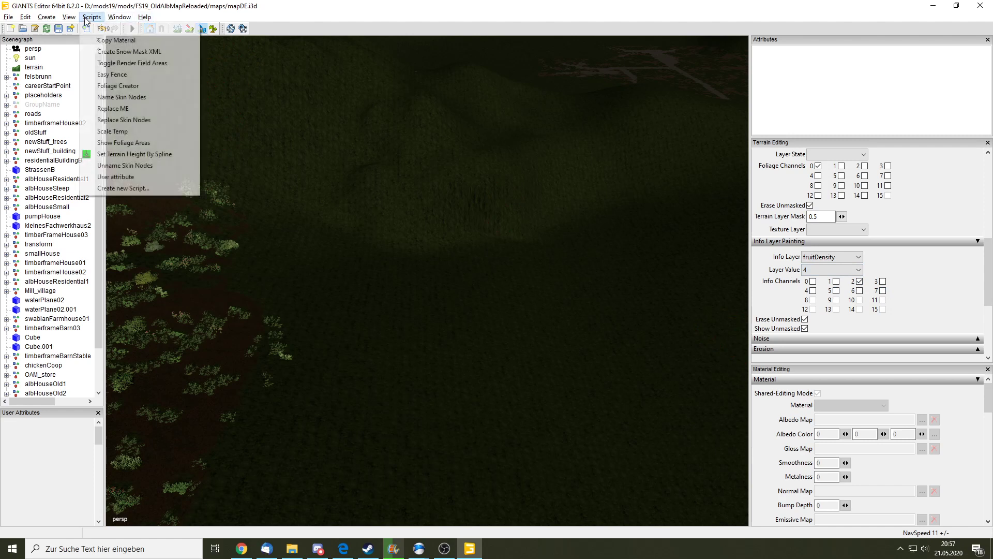
{"action": "left_click", "coordinate": [125, 189]}
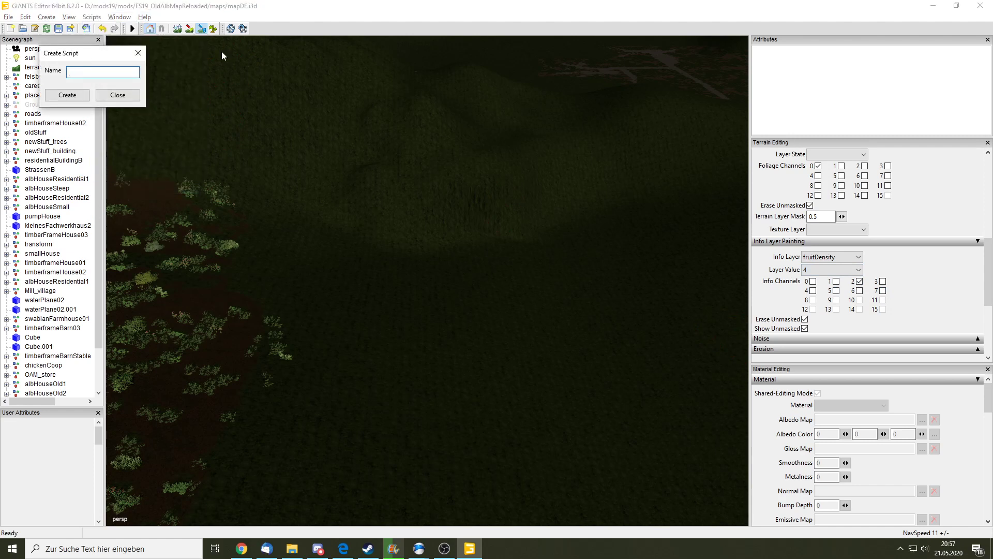
{"action": "type", "text": "Tree "}
{"action": "type", "text": "Generator"}
{"action": "key", "text": "Return"}
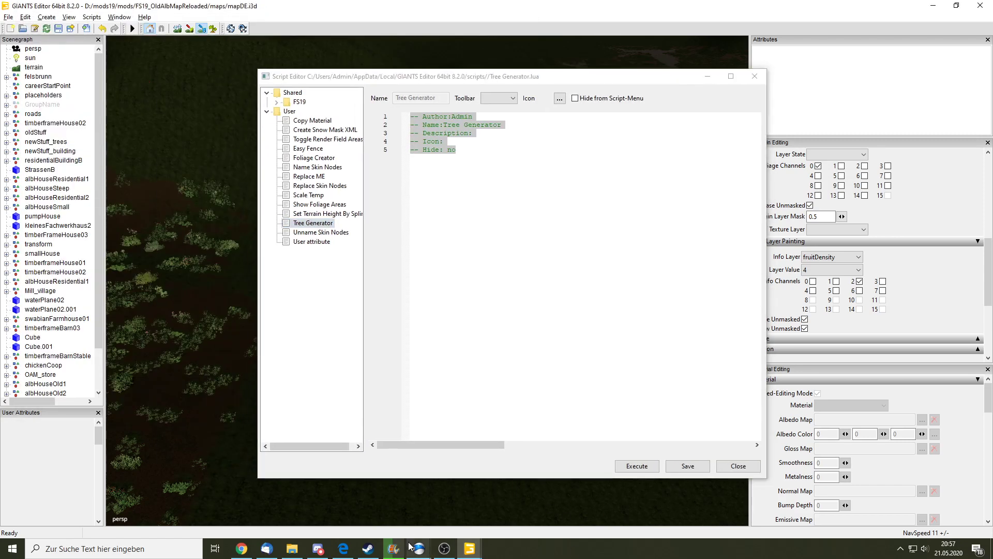
Open TreeGenerator.lua on GitHub and select all of its code for copying
{"action": "mouse_move", "coordinate": [419, 548]}
{"action": "left_click", "coordinate": [449, 490]}
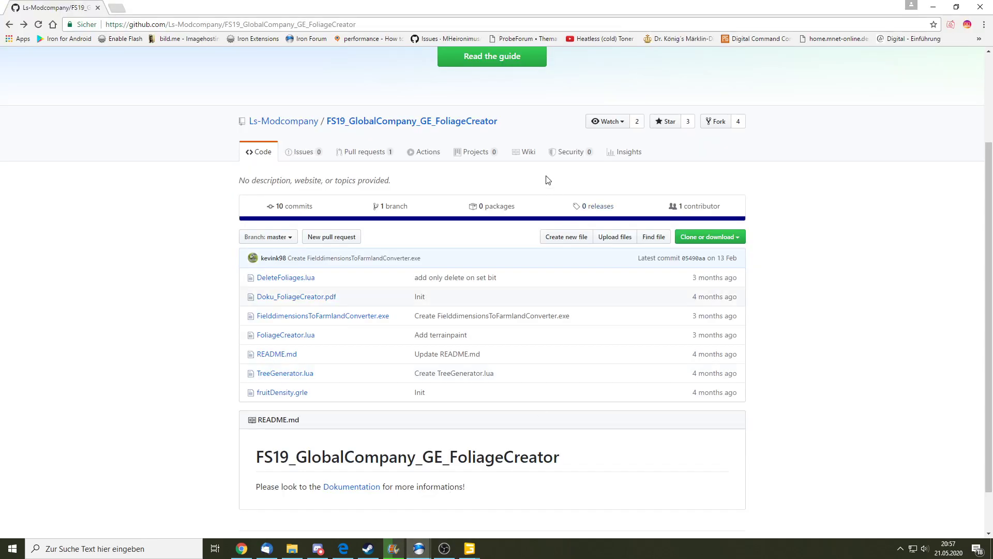
{"action": "scroll", "coordinate": [527, 181], "scroll_direction": "down", "scroll_amount": 1}
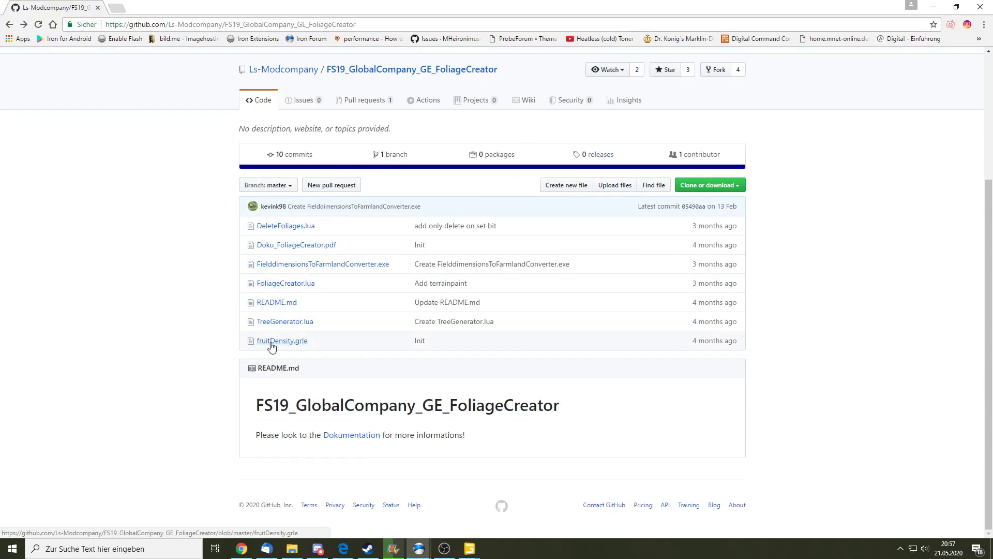
{"action": "left_click", "coordinate": [285, 321]}
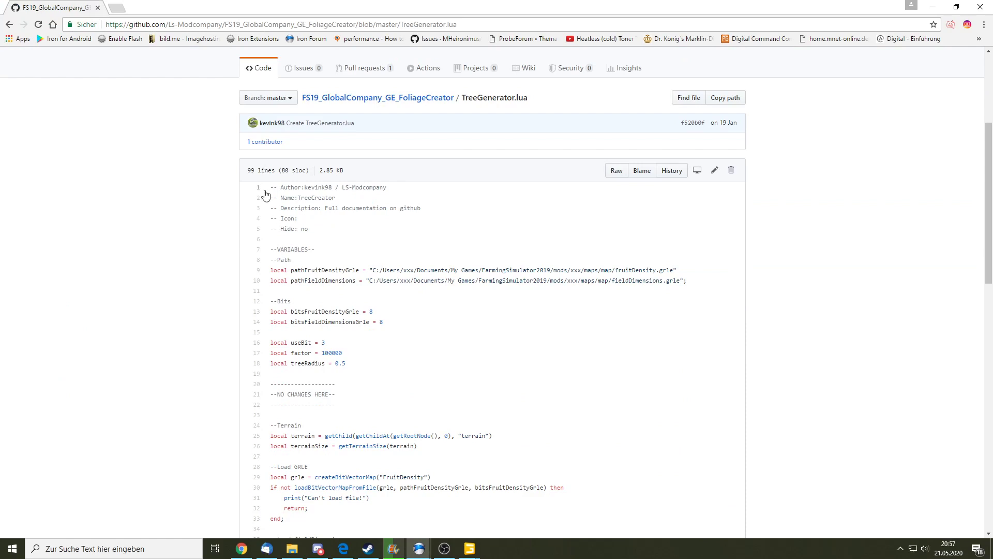
{"action": "mouse_move", "coordinate": [270, 186]}
{"action": "left_mouse_down"}
{"action": "mouse_move", "coordinate": [466, 537]}
{"action": "mouse_move", "coordinate": [413, 447]}
{"action": "mouse_move", "coordinate": [379, 454]}
{"action": "left_mouse_up"}
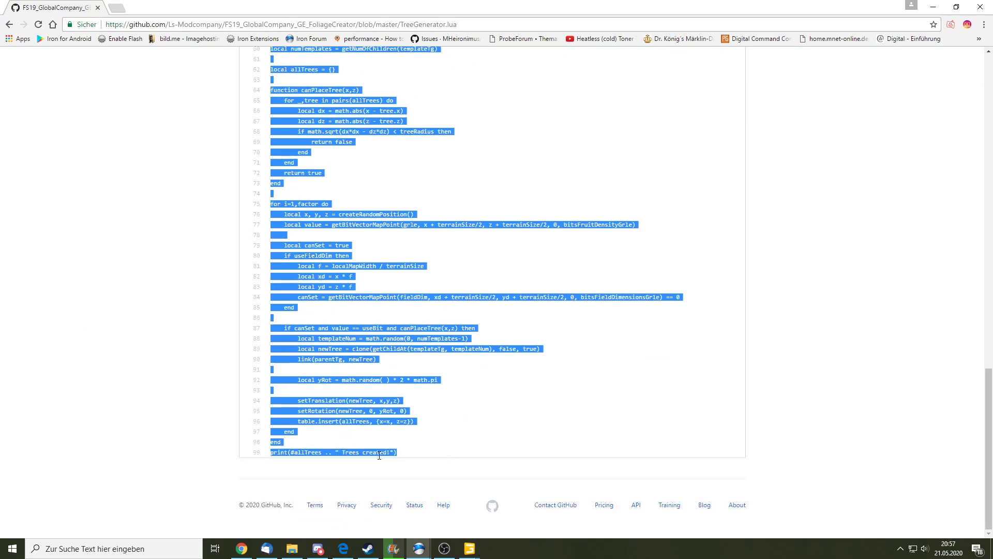
Paste the code over the Tree Generator script's header and save it as TreeCreator
{"action": "left_click", "coordinate": [469, 548]}
{"action": "left_click", "coordinate": [525, 496]}
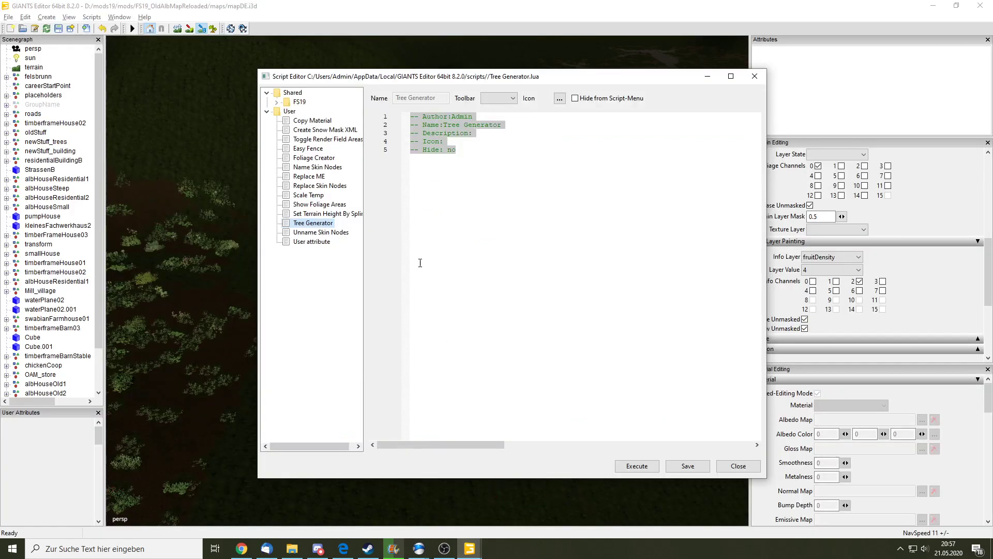
{"action": "key", "text": "ctrl+v"}
{"action": "scroll", "coordinate": [569, 285], "scroll_direction": "up", "scroll_amount": 20}
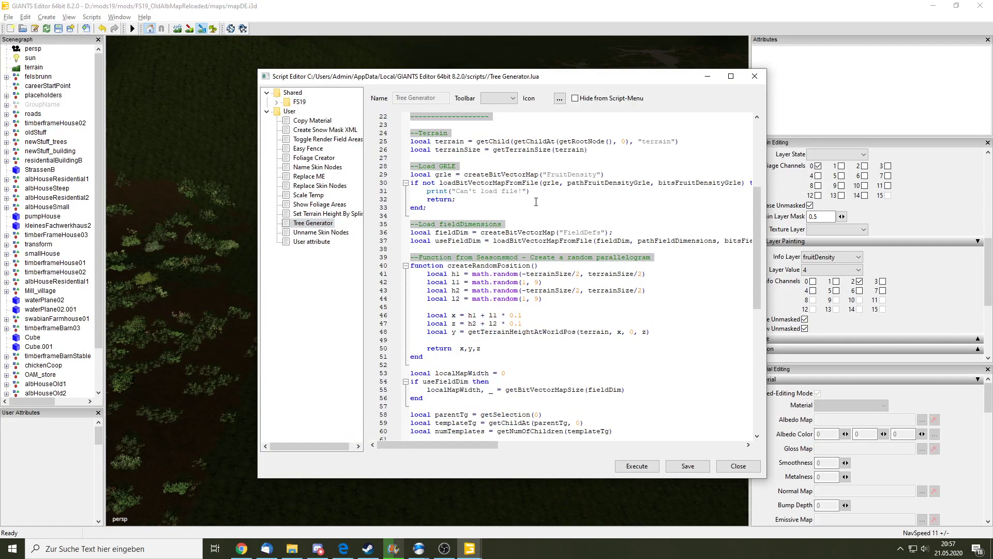
{"action": "left_click", "coordinate": [688, 465]}
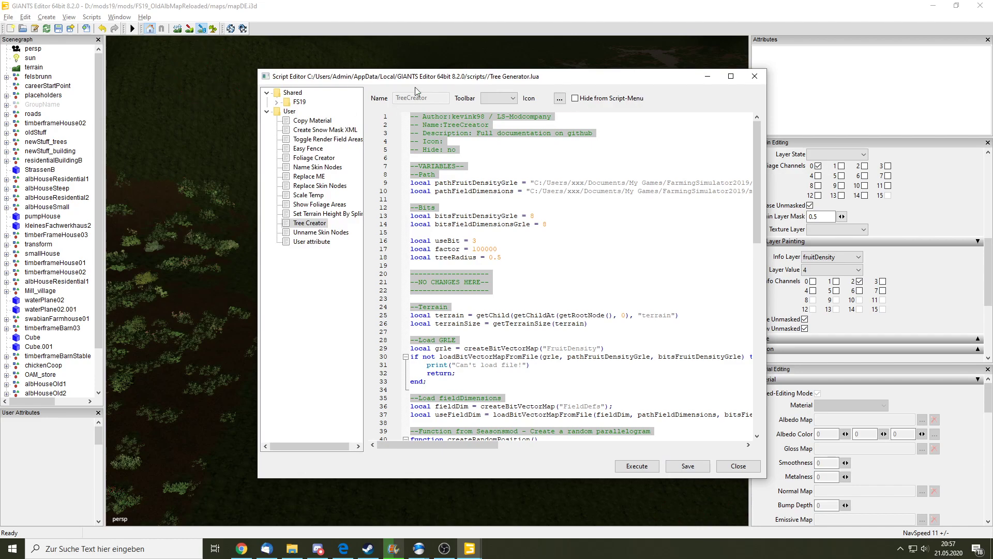
{"action": "left_click_drag", "start_coordinate": [432, 80], "coordinate": [395, 81]}
Minimize the Script Editor and paint the riverside clearing onto the fruitDensity layer
{"action": "left_click", "coordinate": [671, 79]}
{"action": "scroll", "coordinate": [459, 290], "scroll_direction": "up", "scroll_amount": 5}
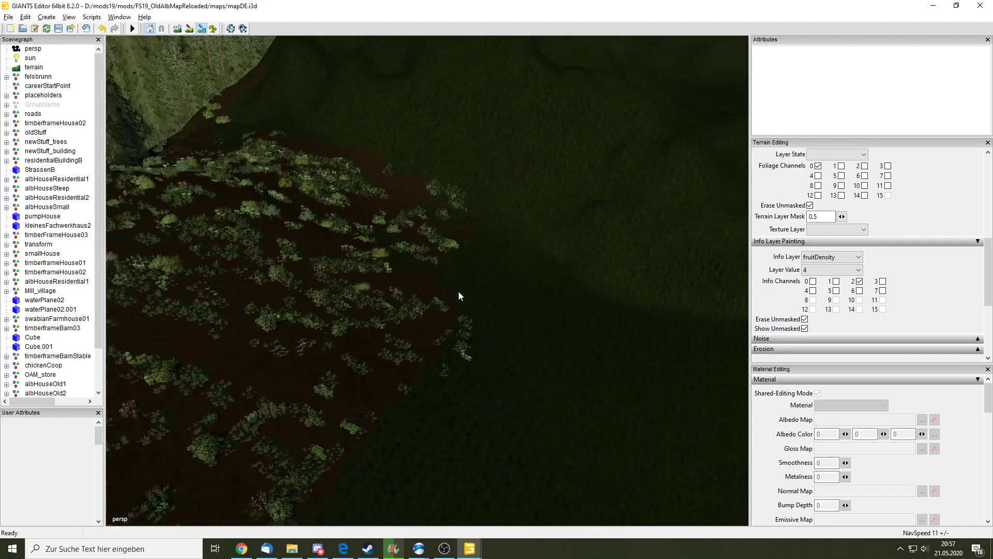
{"action": "scroll", "coordinate": [517, 326], "scroll_direction": "up", "scroll_amount": 3}
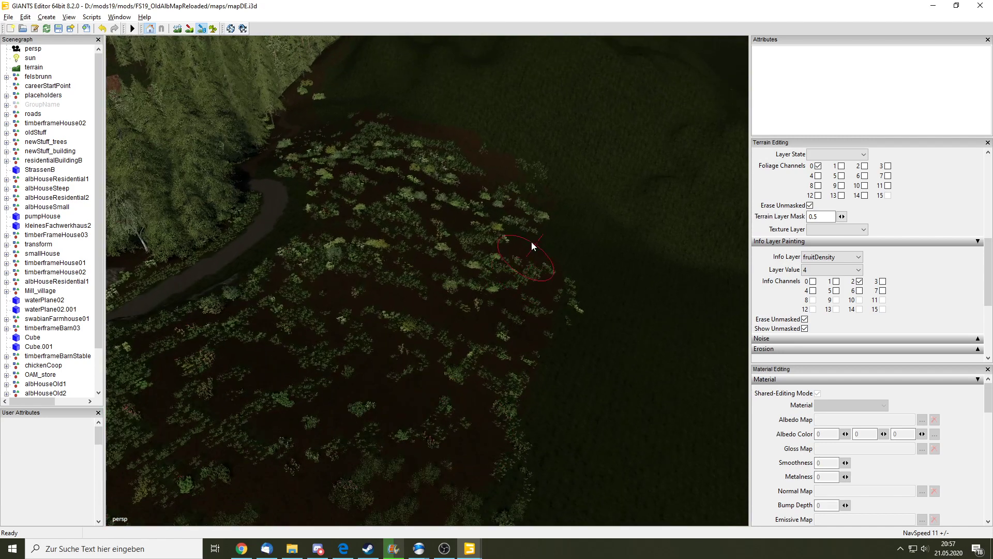
{"action": "mouse_move", "coordinate": [532, 241]}
{"action": "left_mouse_down"}
{"action": "mouse_move", "coordinate": [484, 373]}
{"action": "mouse_move", "coordinate": [347, 259]}
{"action": "mouse_move", "coordinate": [547, 262]}
{"action": "mouse_move", "coordinate": [437, 180]}
{"action": "mouse_move", "coordinate": [450, 207]}
{"action": "left_mouse_up"}
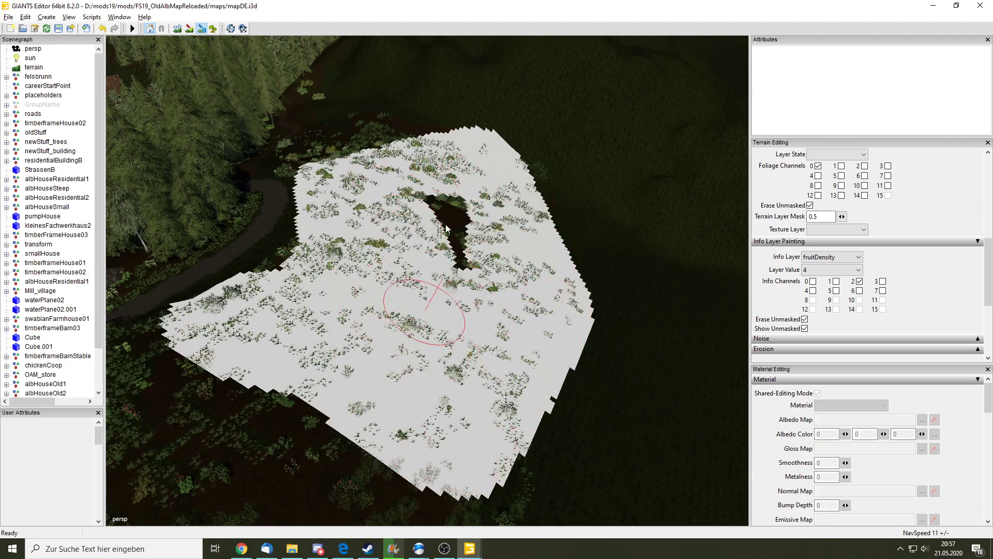
{"action": "scroll", "coordinate": [449, 364], "scroll_direction": "up", "scroll_amount": 3}
{"action": "scroll", "coordinate": [449, 364], "scroll_direction": "up", "scroll_amount": 3}
{"action": "scroll", "coordinate": [455, 286], "scroll_direction": "up", "scroll_amount": 3}
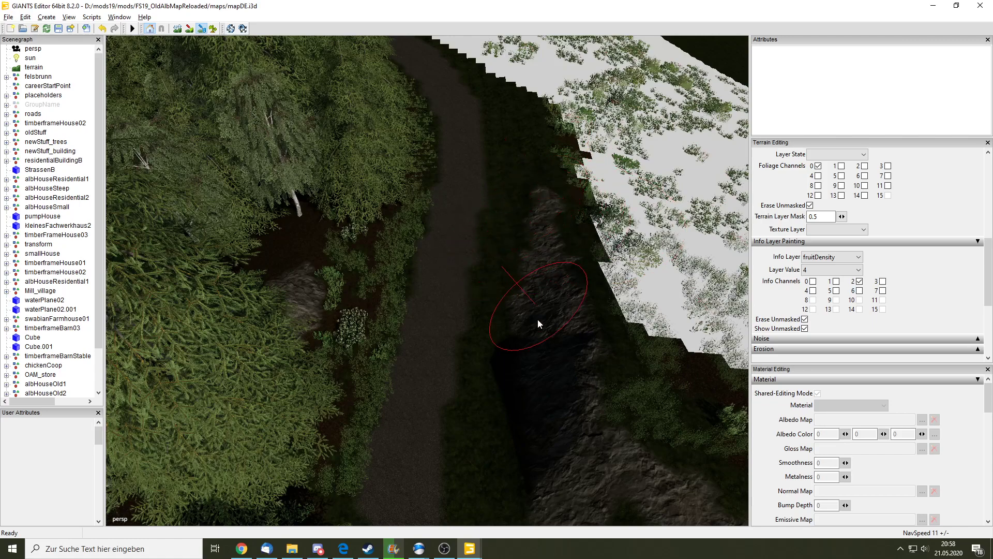
{"action": "scroll", "coordinate": [538, 318], "scroll_direction": "up", "scroll_amount": 3}
Fill the unpainted gap, extend the paint along the top and right edges, then hide the overlay
{"action": "left_click_drag", "start_coordinate": [524, 251], "coordinate": [429, 142]}
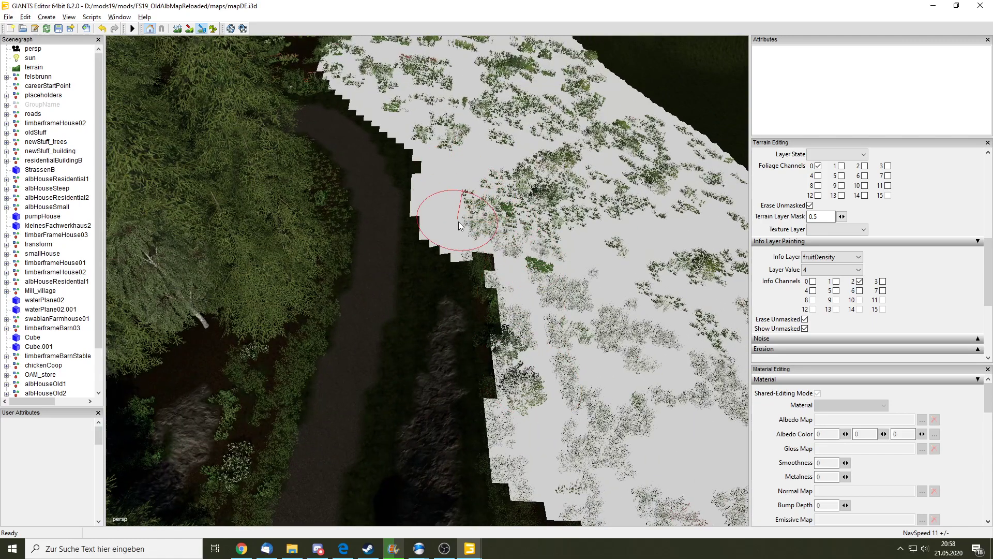
{"action": "scroll", "coordinate": [429, 142], "scroll_direction": "down", "scroll_amount": 3}
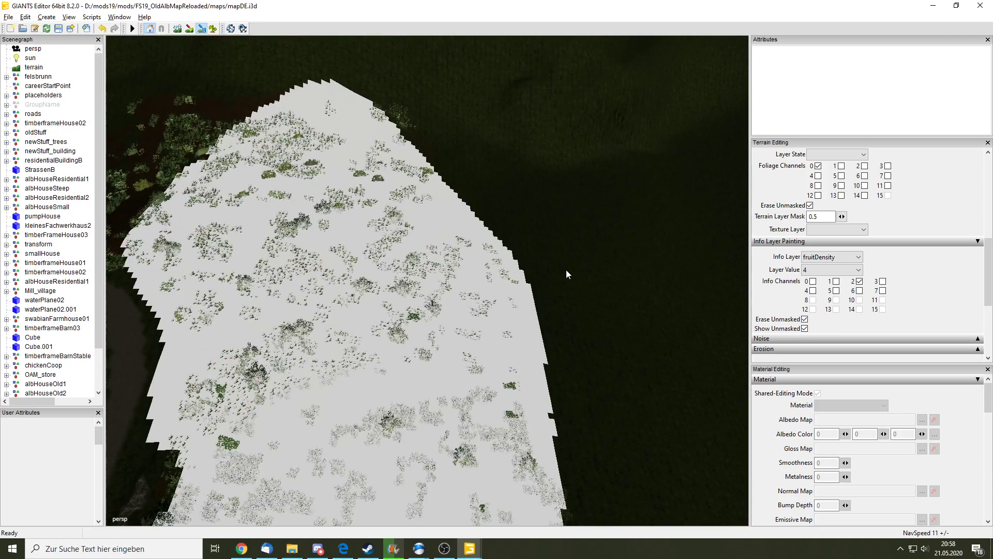
{"action": "right_click_drag", "start_coordinate": [444, 221], "coordinate": [474, 158]}
{"action": "mouse_move", "coordinate": [474, 157]}
{"action": "left_mouse_down"}
{"action": "mouse_move", "coordinate": [528, 266]}
{"action": "mouse_move", "coordinate": [541, 403]}
{"action": "left_mouse_up"}
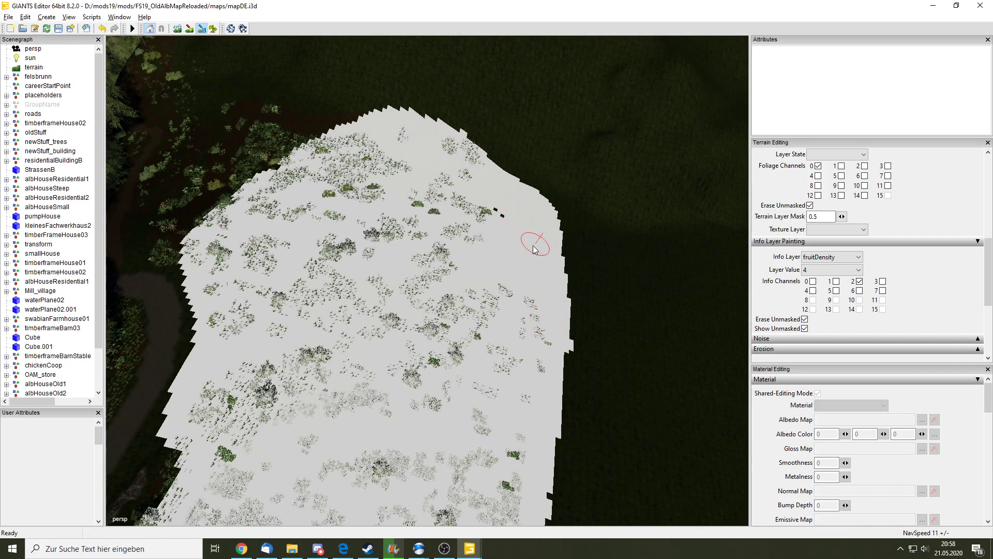
{"action": "mouse_move", "coordinate": [541, 402]}
{"action": "right_mouse_down"}
{"action": "mouse_move", "coordinate": [381, 466]}
{"action": "mouse_move", "coordinate": [516, 289]}
{"action": "mouse_move", "coordinate": [532, 284]}
{"action": "mouse_move", "coordinate": [444, 96]}
{"action": "mouse_move", "coordinate": [516, 272]}
{"action": "mouse_move", "coordinate": [398, 304]}
{"action": "mouse_move", "coordinate": [210, 44]}
{"action": "right_mouse_up"}
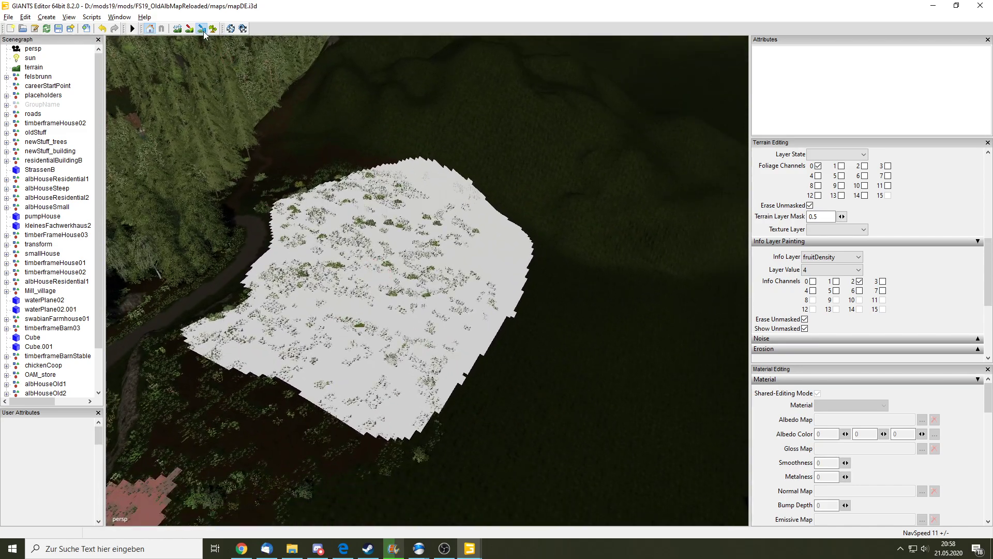
{"action": "left_click", "coordinate": [202, 30]}
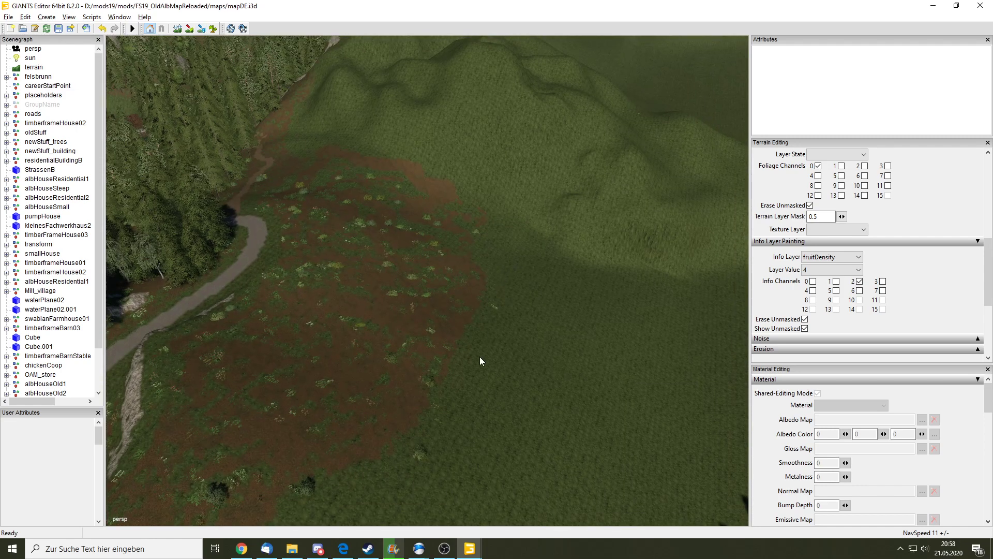
Bring the Script Editor forward and select the fruitDensity GRLE path on line 9
{"action": "mouse_move", "coordinate": [470, 549]}
{"action": "left_click", "coordinate": [535, 499]}
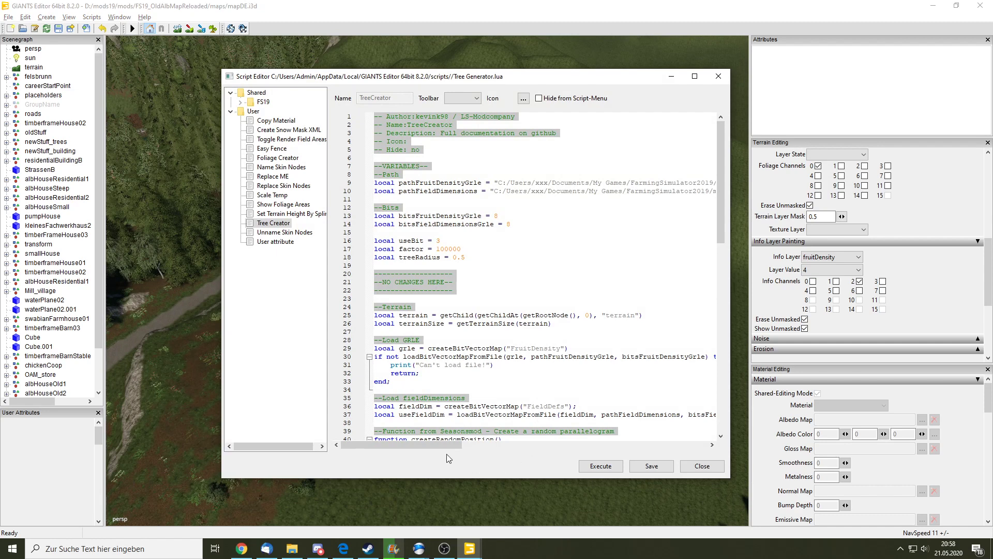
{"action": "mouse_move", "coordinate": [449, 445]}
{"action": "left_mouse_down"}
{"action": "mouse_move", "coordinate": [506, 455]}
{"action": "mouse_move", "coordinate": [484, 458]}
{"action": "left_mouse_up"}
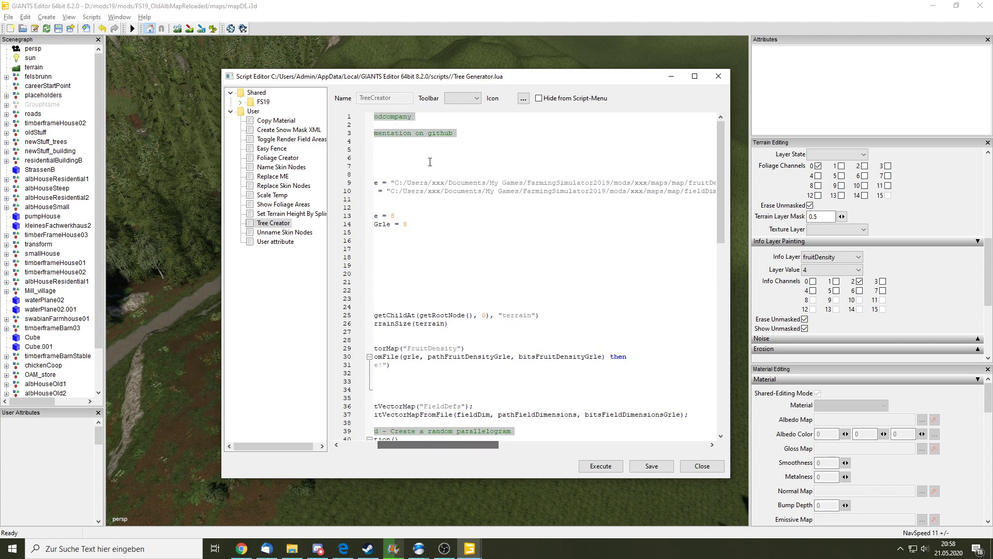
{"action": "mouse_move", "coordinate": [394, 181]}
{"action": "left_mouse_down"}
{"action": "mouse_move", "coordinate": [695, 178]}
{"action": "mouse_move", "coordinate": [706, 191]}
{"action": "left_mouse_up"}
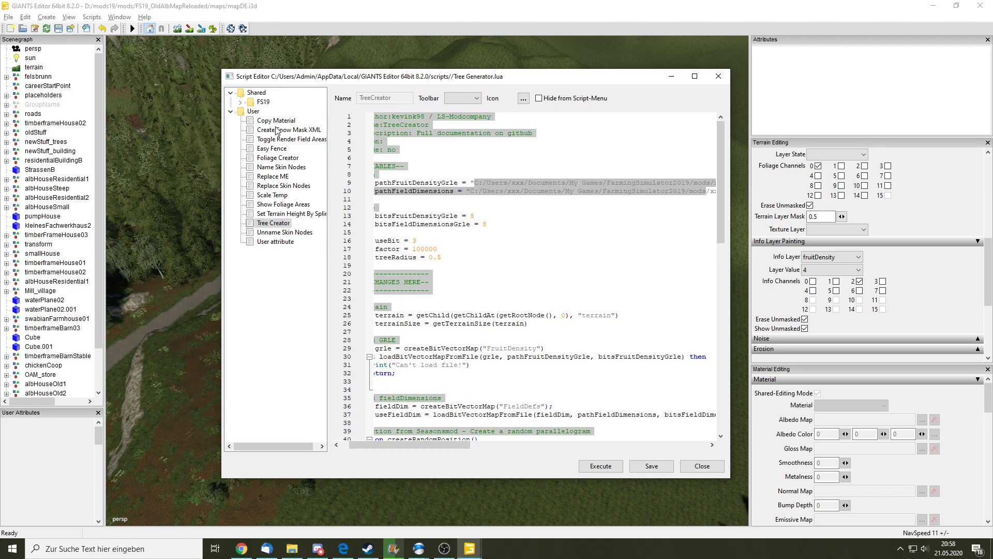
{"action": "left_click", "coordinate": [279, 158]}
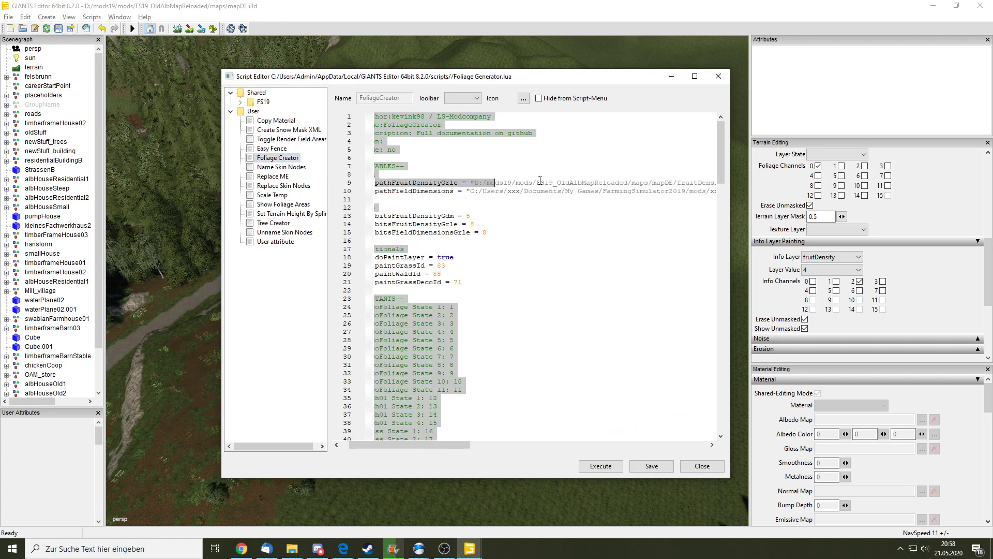
{"action": "left_click_drag", "start_coordinate": [377, 182], "coordinate": [623, 183]}
{"action": "left_click", "coordinate": [623, 182]}
{"action": "triple_click", "coordinate": [688, 191]}
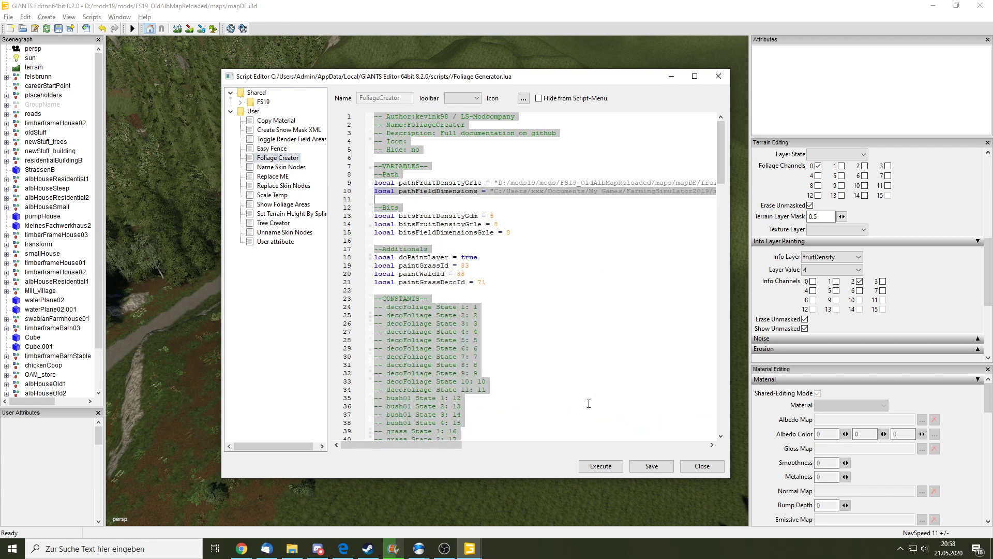
{"action": "left_click_drag", "start_coordinate": [425, 444], "coordinate": [531, 445]}
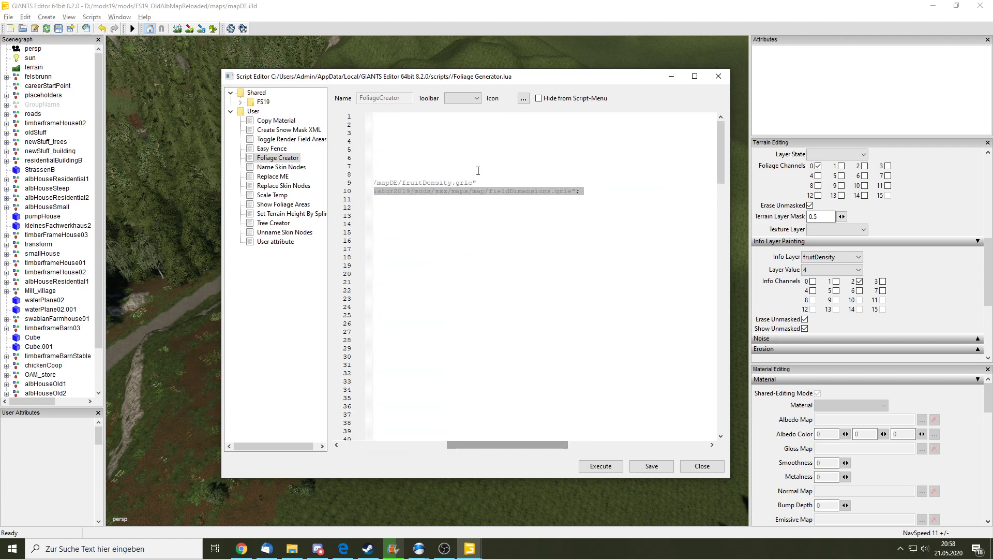
{"action": "left_click", "coordinate": [486, 182]}
{"action": "key", "text": "Home"}
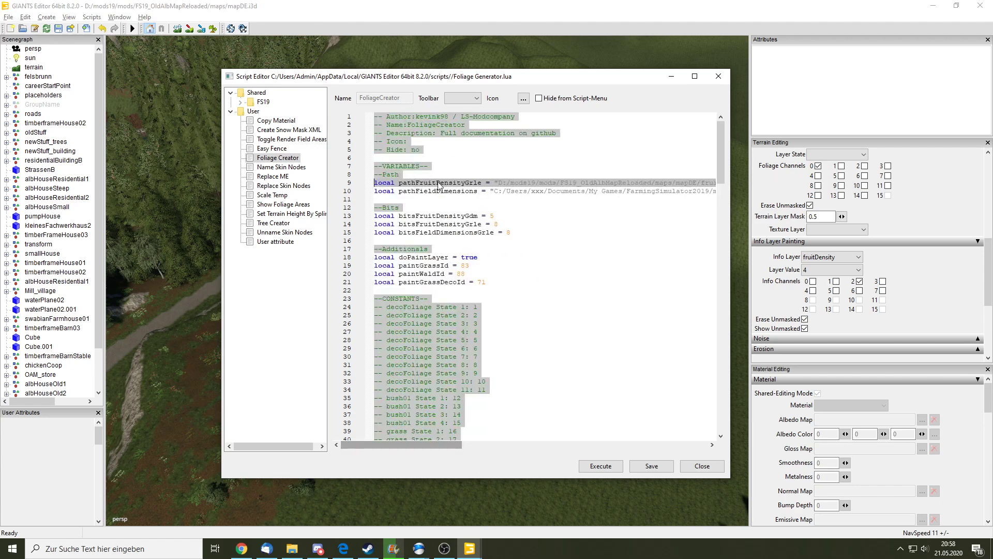
{"action": "left_click_drag", "start_coordinate": [375, 182], "coordinate": [763, 183]}
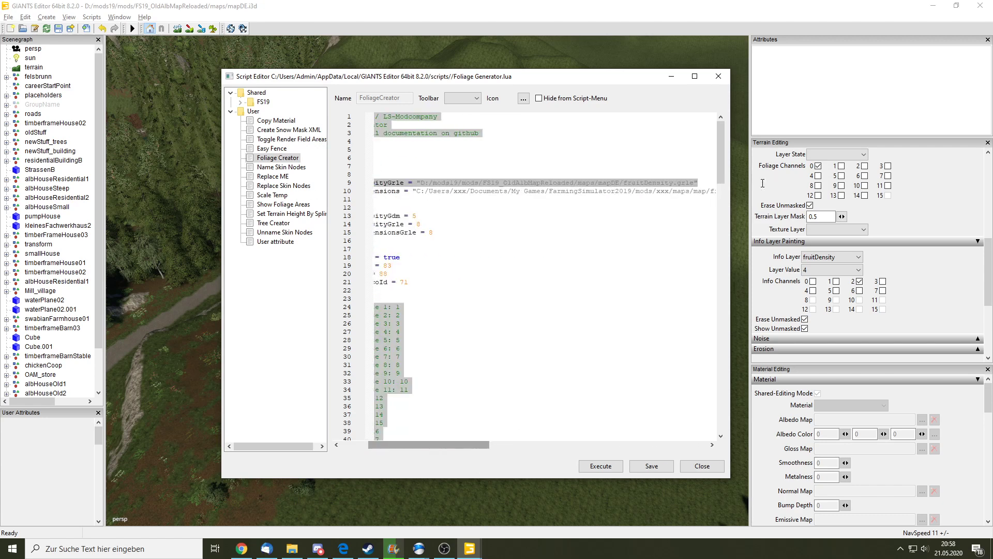
In the Tree Creator script, point the line-9 fruitDensity path into the mapDE folder and save
{"action": "left_click", "coordinate": [279, 223]}
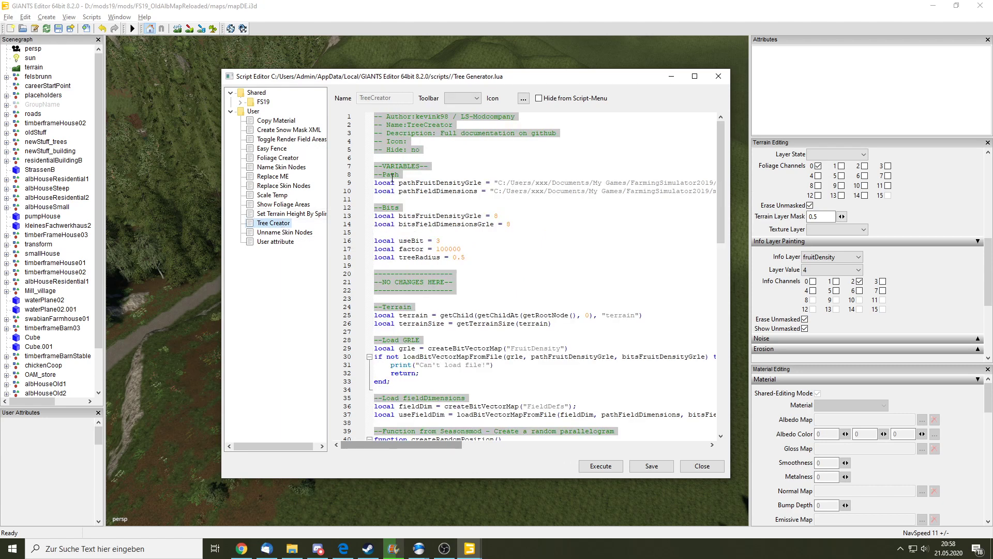
{"action": "left_click_drag", "start_coordinate": [376, 182], "coordinate": [719, 183]}
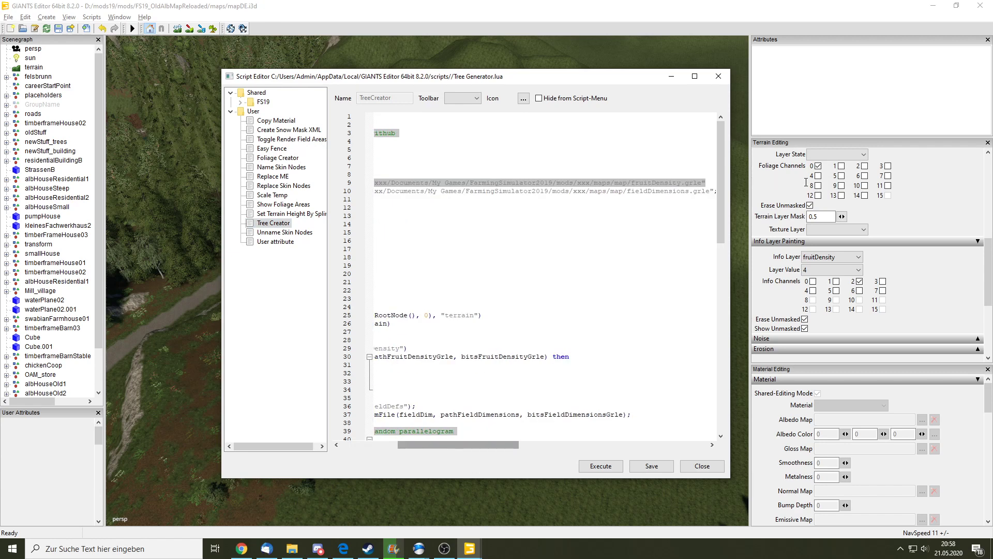
{"action": "left_click", "coordinate": [614, 182]}
{"action": "left_click_drag", "start_coordinate": [505, 444], "coordinate": [447, 443]}
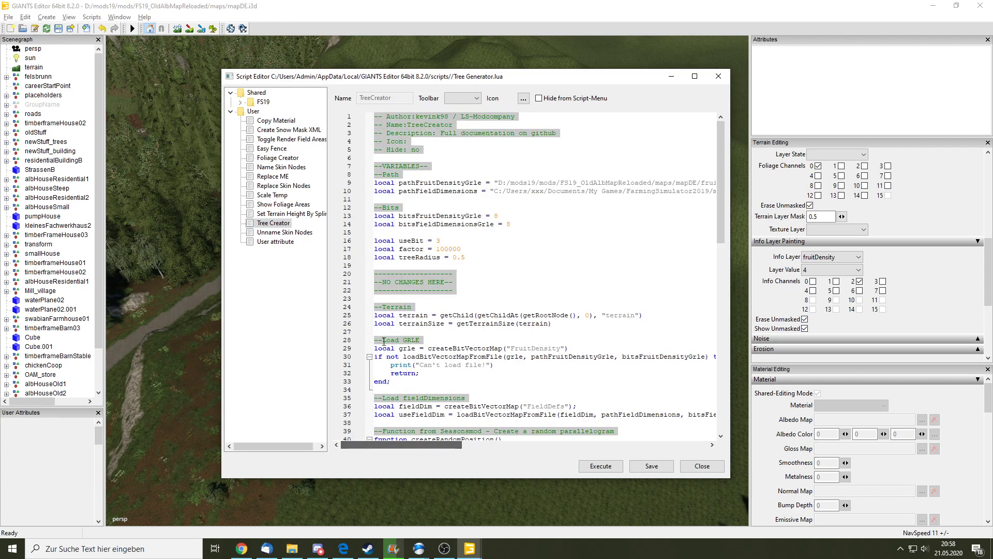
{"action": "left_click", "coordinate": [651, 466]}
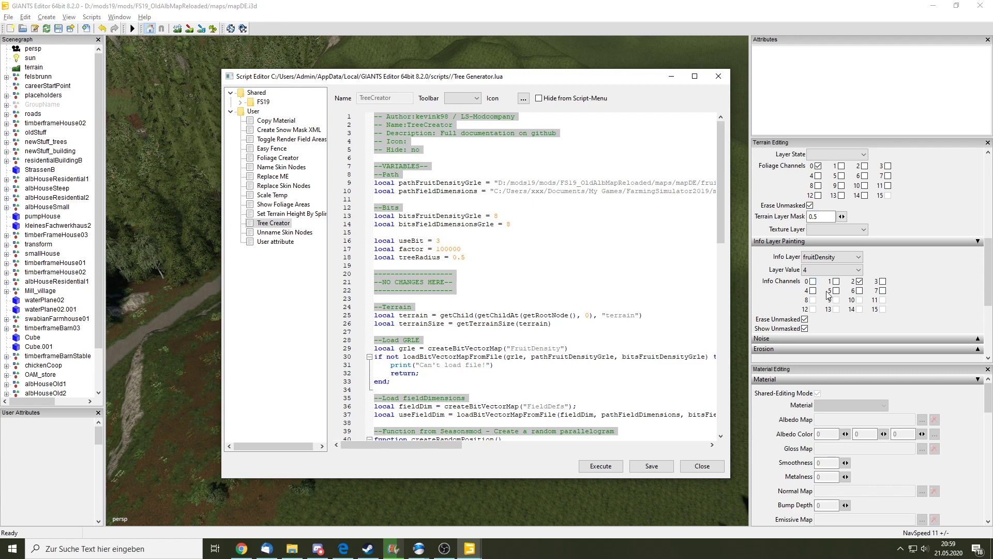
{"action": "left_click", "coordinate": [827, 270]}
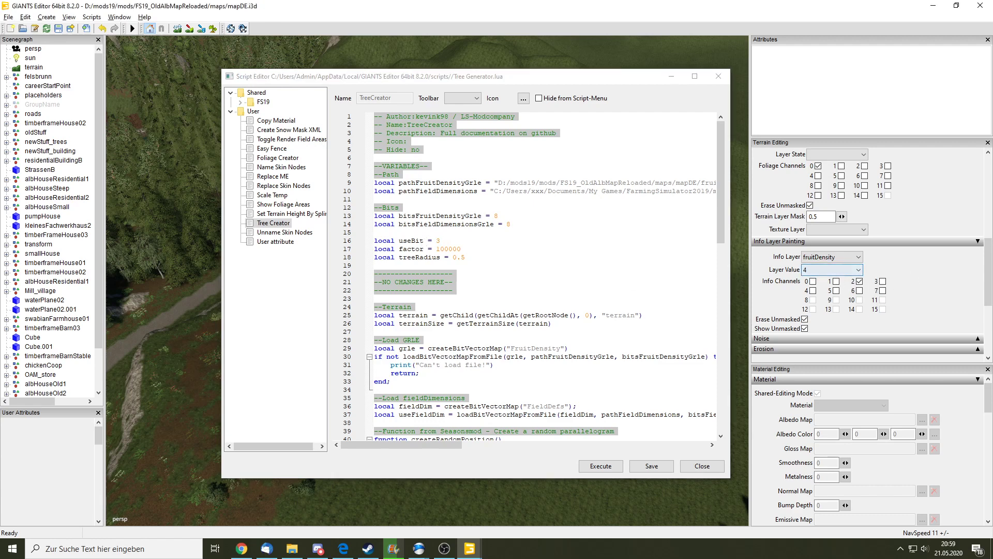
Read the script settings in the TreeGenerator forum thread, then minimize Chrome
{"action": "left_click", "coordinate": [419, 548]}
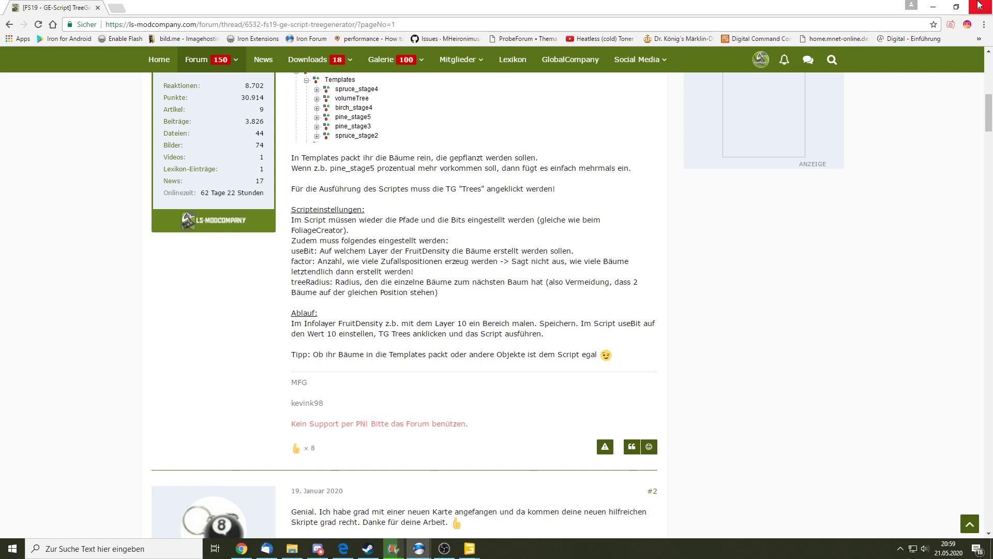
{"action": "left_click", "coordinate": [933, 6]}
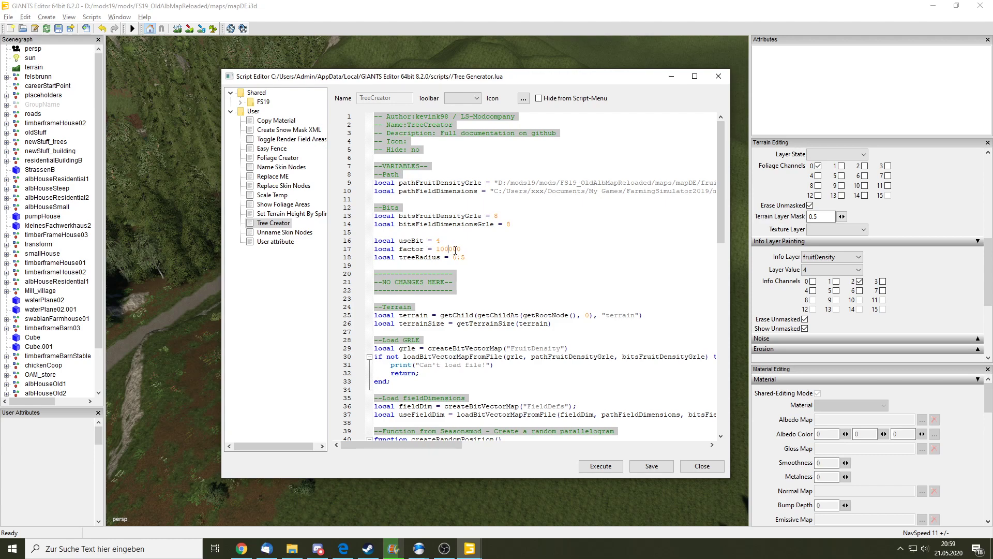
Keep factor at 100000, shift the Script Editor right, and scroll through the TreeCreator code
{"action": "left_click_drag", "start_coordinate": [461, 248], "coordinate": [448, 249]}
{"action": "left_click_drag", "start_coordinate": [514, 78], "coordinate": [622, 79]}
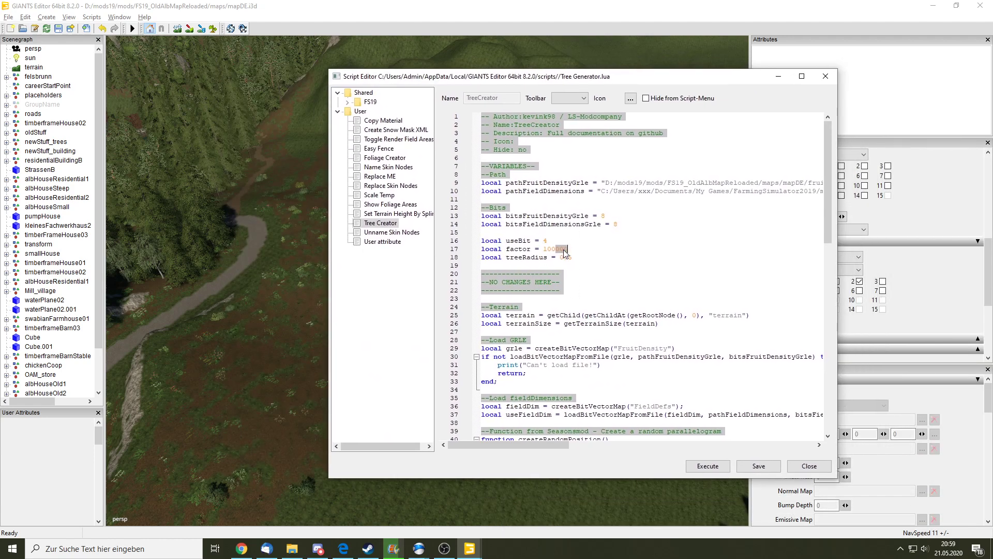
{"action": "left_click", "coordinate": [564, 249]}
{"action": "scroll", "coordinate": [622, 247], "scroll_direction": "down", "scroll_amount": 2}
{"action": "scroll", "coordinate": [623, 247], "scroll_direction": "down", "scroll_amount": 3}
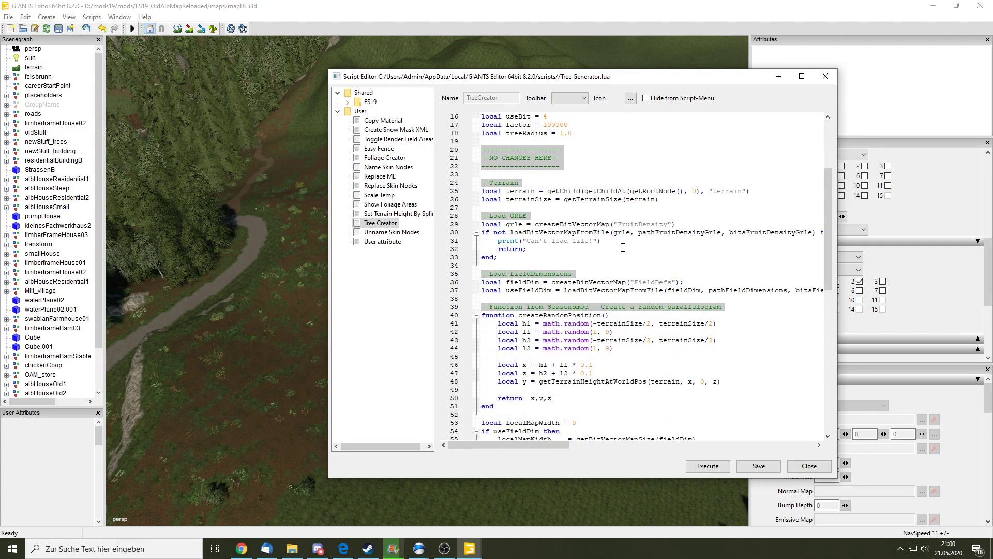
{"action": "left_click_drag", "start_coordinate": [827, 209], "coordinate": [823, 357]}
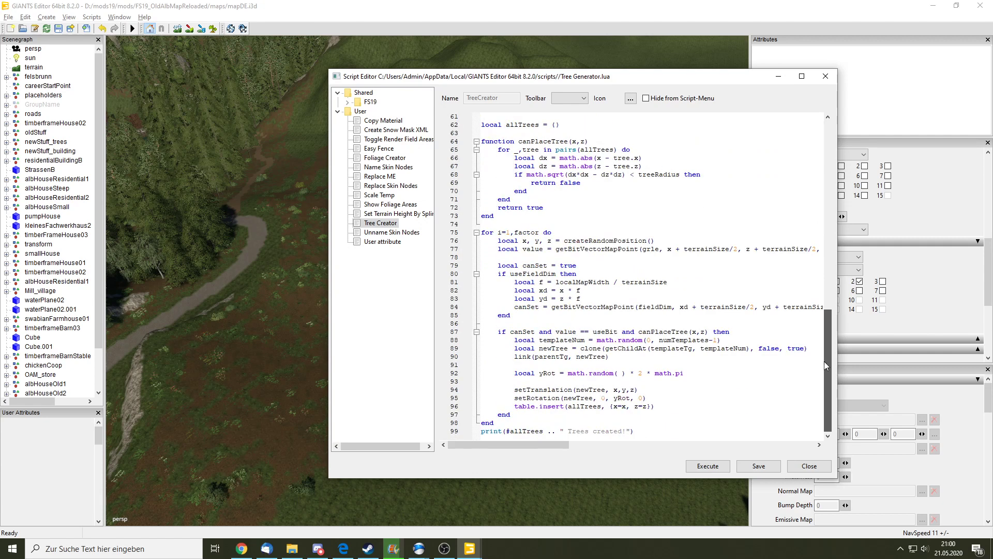
{"action": "mouse_move", "coordinate": [824, 361]}
{"action": "left_mouse_down"}
{"action": "mouse_move", "coordinate": [843, 226]}
{"action": "mouse_move", "coordinate": [838, 268]}
{"action": "left_mouse_up"}
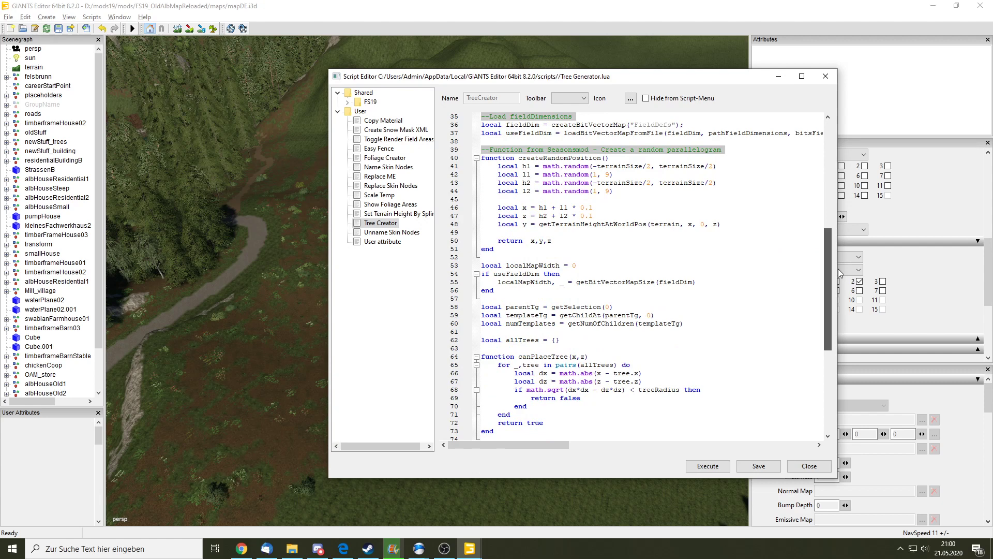
{"action": "left_click_drag", "start_coordinate": [838, 269], "coordinate": [823, 371]}
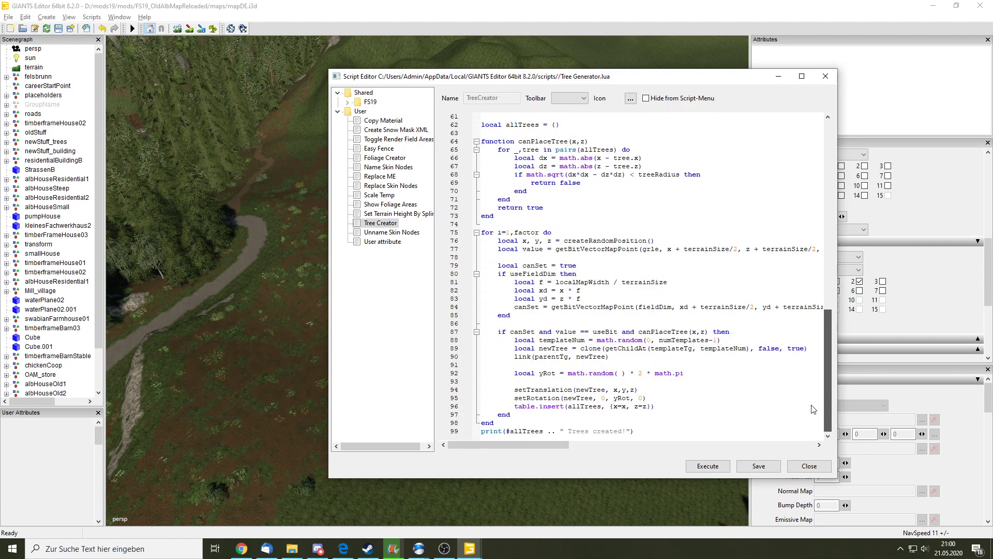
{"action": "left_click_drag", "start_coordinate": [827, 393], "coordinate": [827, 88]}
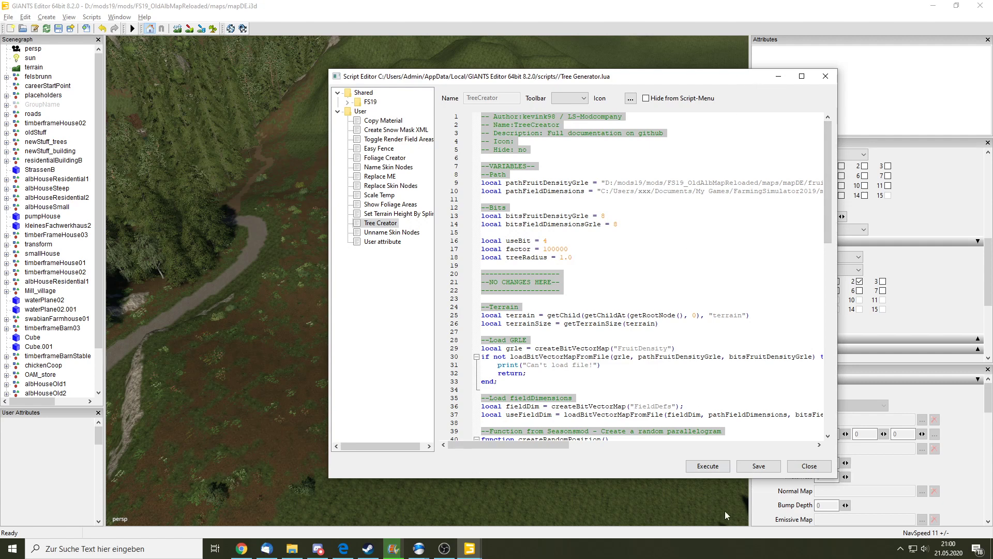
Save the script and collapse the whole scenegraph under the Sample Mod Map 1 root
{"action": "left_click", "coordinate": [760, 464]}
{"action": "mouse_move", "coordinate": [101, 96]}
{"action": "left_mouse_down"}
{"action": "mouse_move", "coordinate": [170, 132]}
{"action": "mouse_move", "coordinate": [166, 291]}
{"action": "left_mouse_up"}
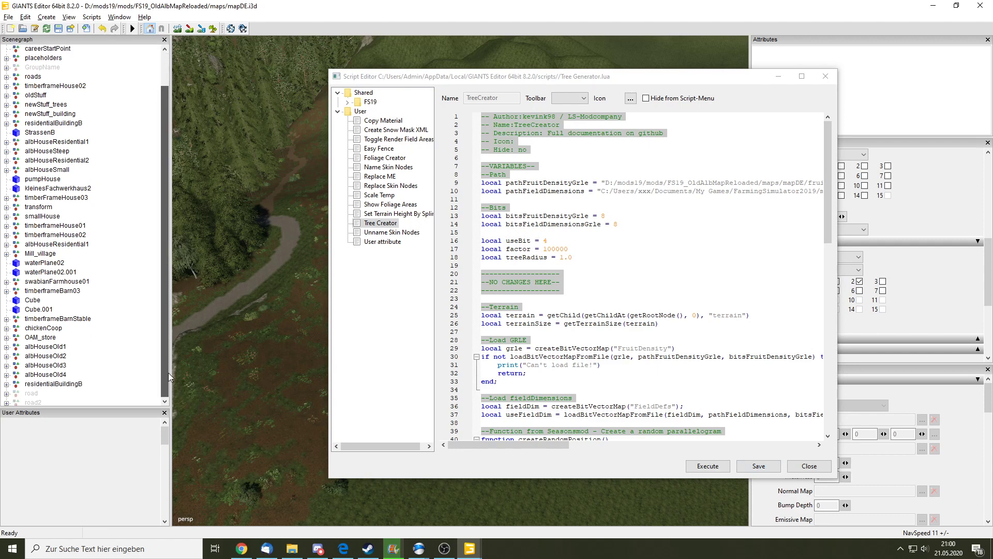
{"action": "right_click", "coordinate": [133, 344]}
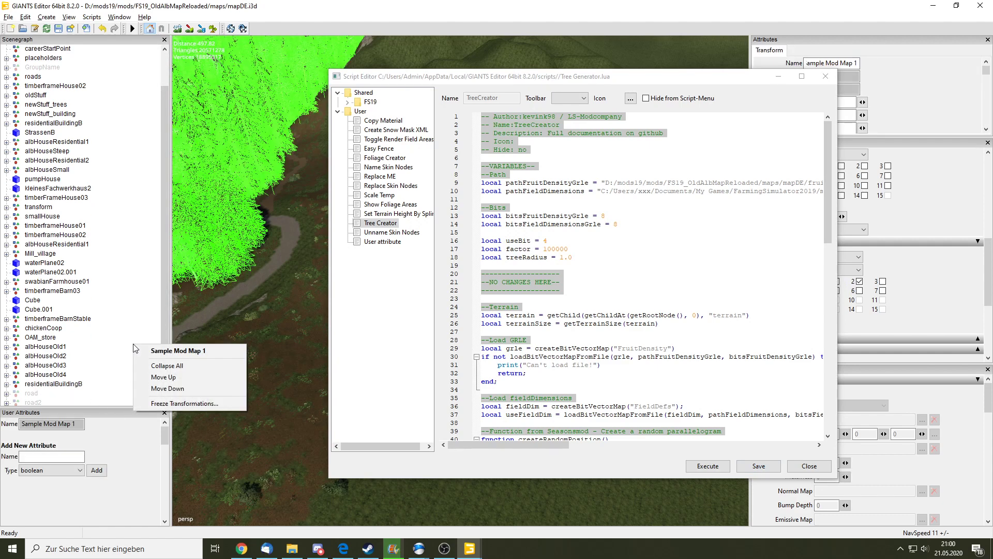
{"action": "left_click", "coordinate": [171, 365]}
{"action": "scroll", "coordinate": [99, 334], "scroll_direction": "down", "scroll_amount": 2}
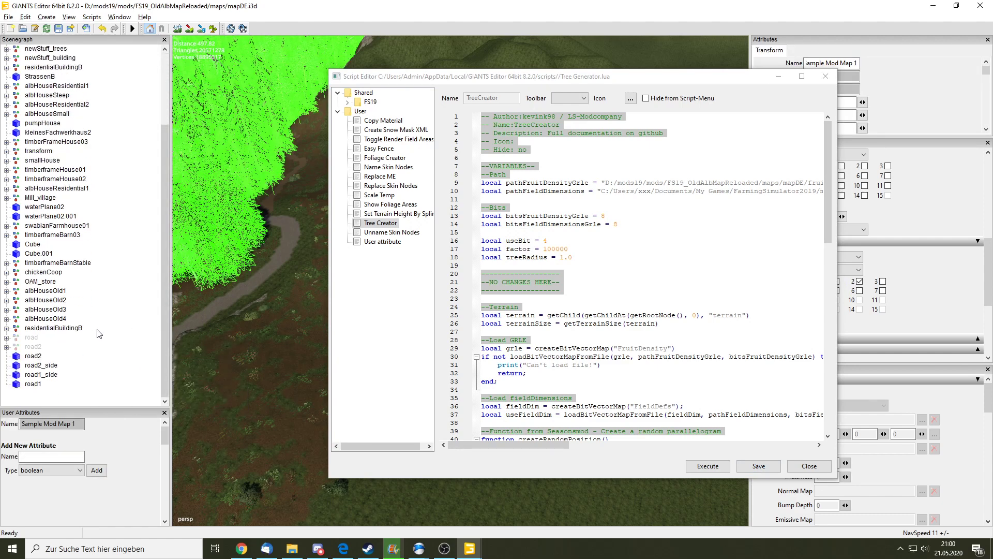
Create a new empty transform group at the bottom of the scenegraph
{"action": "left_click", "coordinate": [105, 401]}
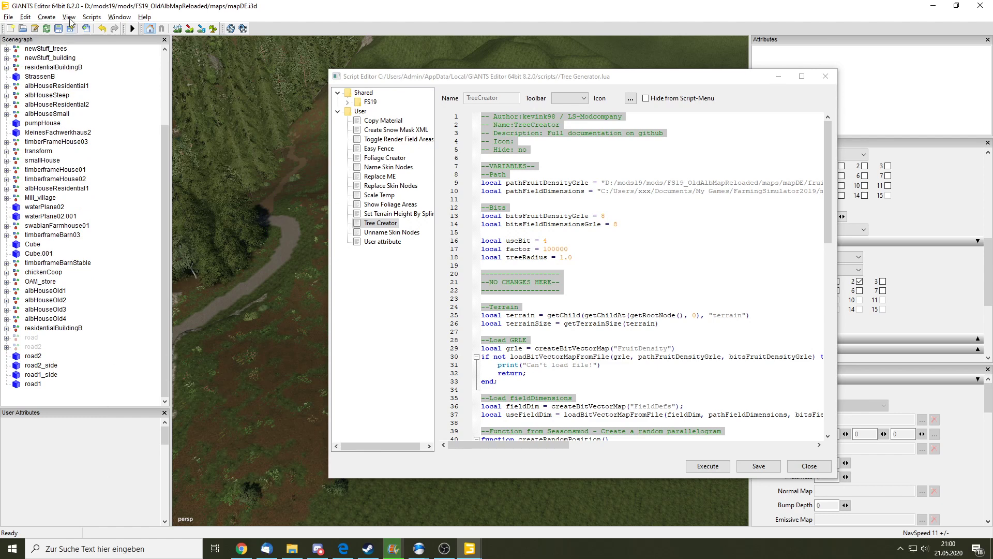
{"action": "left_click", "coordinate": [50, 23]}
{"action": "left_click", "coordinate": [56, 28]}
{"action": "scroll", "coordinate": [763, 397], "scroll_direction": "down", "scroll_amount": 4}
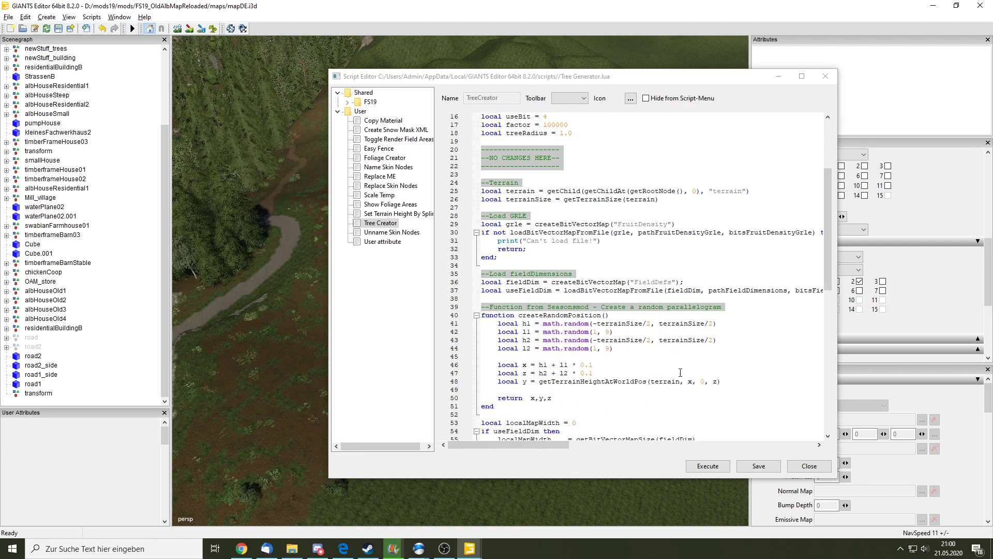
{"action": "scroll", "coordinate": [611, 408], "scroll_direction": "down", "scroll_amount": 2}
{"action": "scroll", "coordinate": [533, 446], "scroll_direction": "right", "scroll_amount": 5}
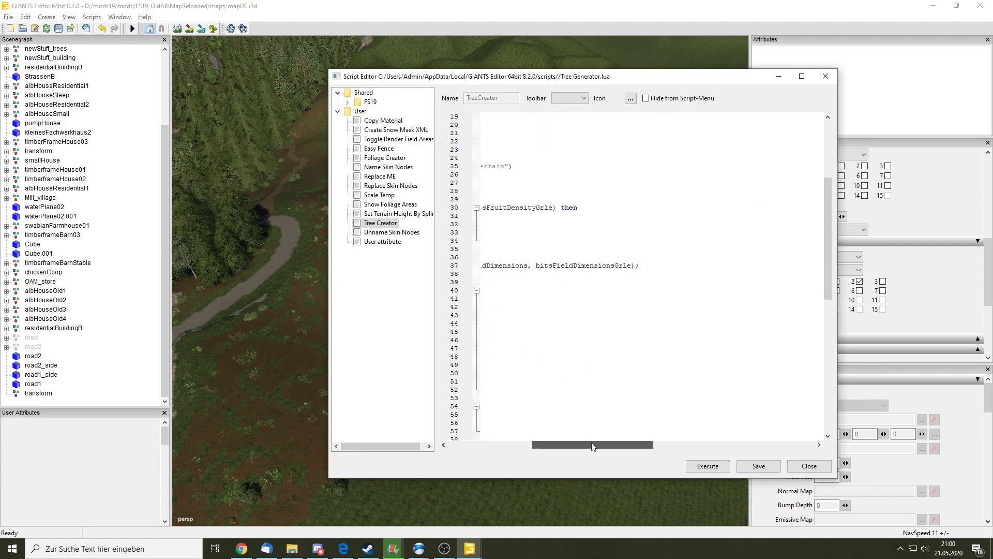
{"action": "scroll", "coordinate": [532, 446], "scroll_direction": "left", "scroll_amount": 5}
{"action": "scroll", "coordinate": [620, 350], "scroll_direction": "down", "scroll_amount": 5}
{"action": "scroll", "coordinate": [619, 350], "scroll_direction": "down", "scroll_amount": 5}
{"action": "scroll", "coordinate": [568, 403], "scroll_direction": "down", "scroll_amount": 3}
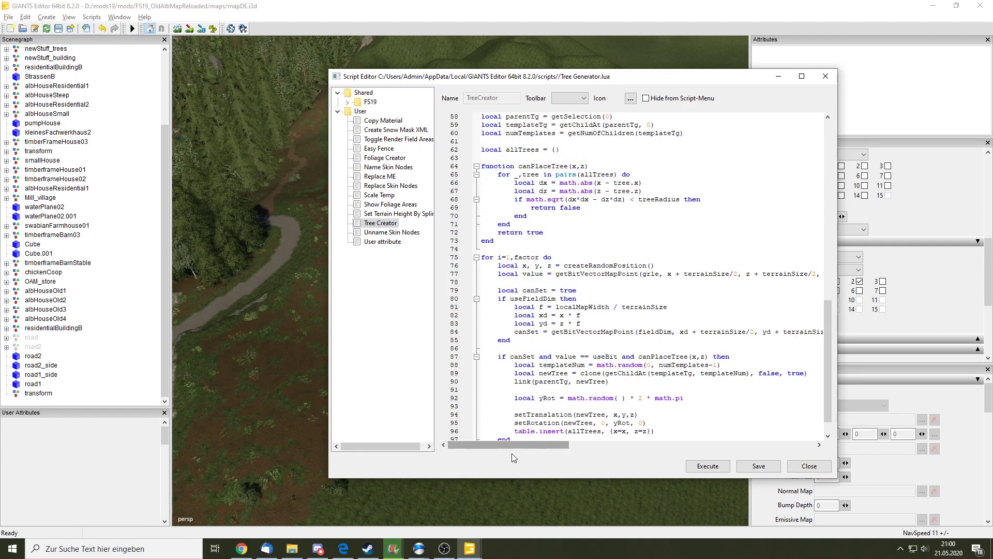
{"action": "mouse_move", "coordinate": [514, 445]}
{"action": "left_mouse_down"}
{"action": "mouse_move", "coordinate": [636, 448]}
{"action": "mouse_move", "coordinate": [516, 448]}
{"action": "left_mouse_up"}
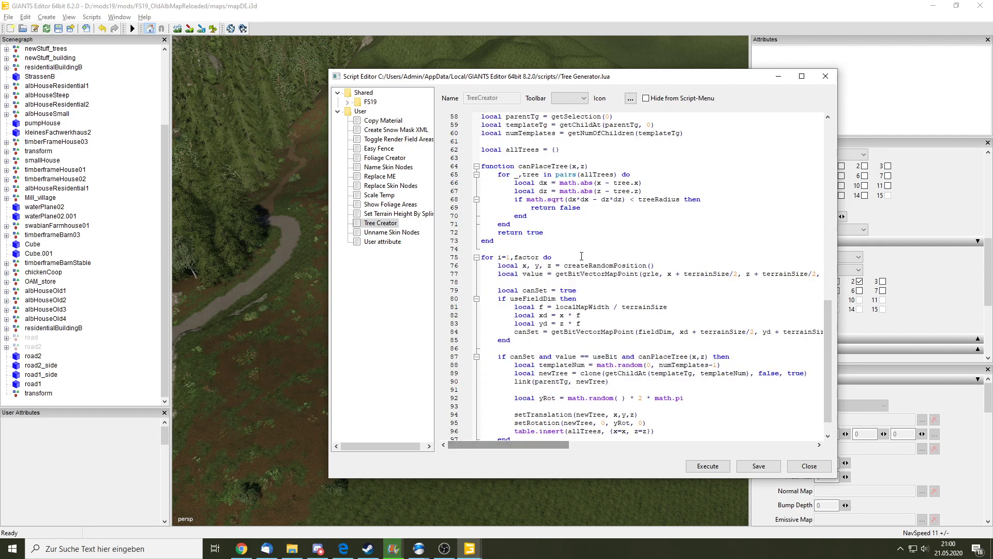
{"action": "scroll", "coordinate": [581, 255], "scroll_direction": "down", "scroll_amount": 1}
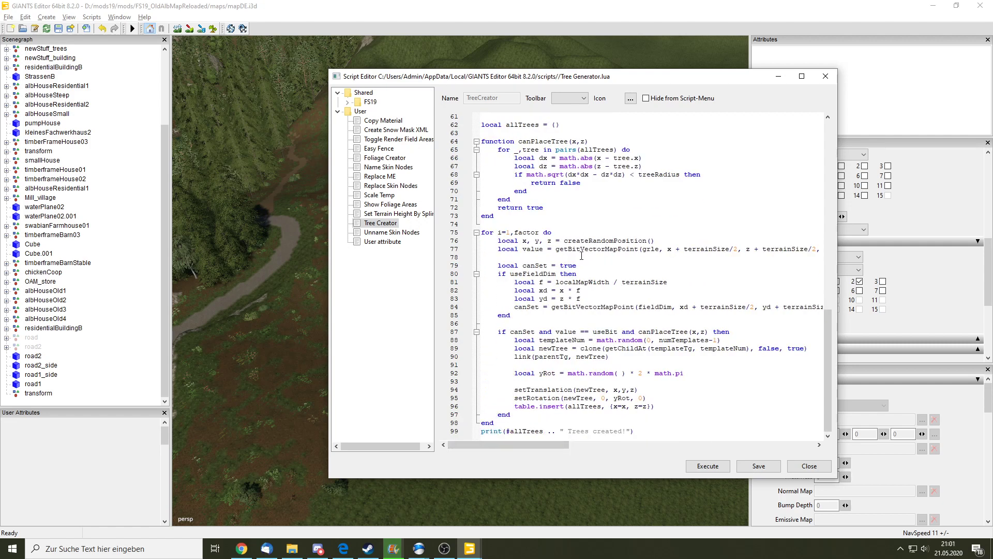
{"action": "scroll", "coordinate": [582, 256], "scroll_direction": "up", "scroll_amount": 5}
{"action": "scroll", "coordinate": [581, 255], "scroll_direction": "up", "scroll_amount": 2}
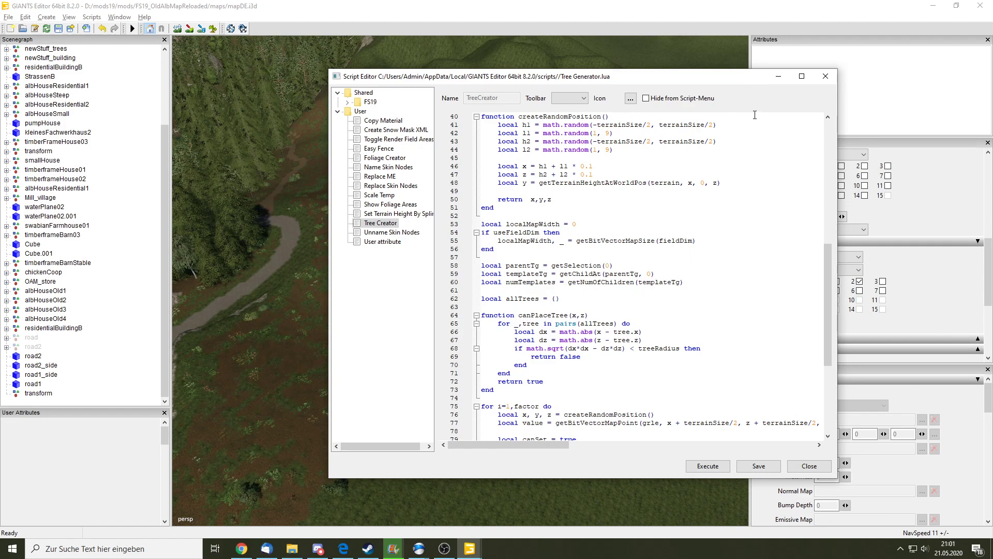
Hide the script window and review the TreeGenerator forum thread's Trees/Templates layout in Chrome
{"action": "left_click", "coordinate": [778, 76]}
{"action": "mouse_move", "coordinate": [420, 551]}
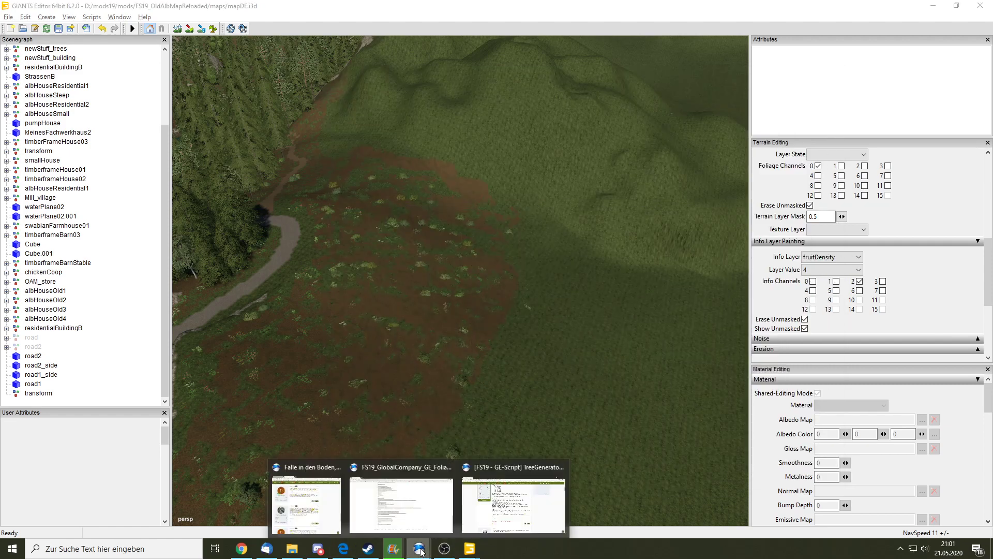
{"action": "left_click", "coordinate": [515, 504]}
{"action": "scroll", "coordinate": [395, 271], "scroll_direction": "up", "scroll_amount": 3}
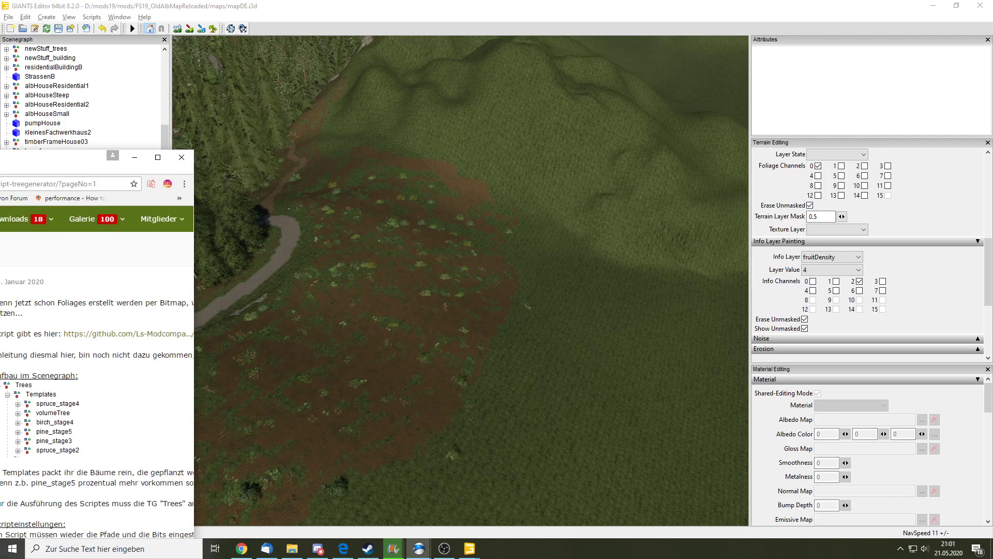
{"action": "left_click", "coordinate": [933, 6]}
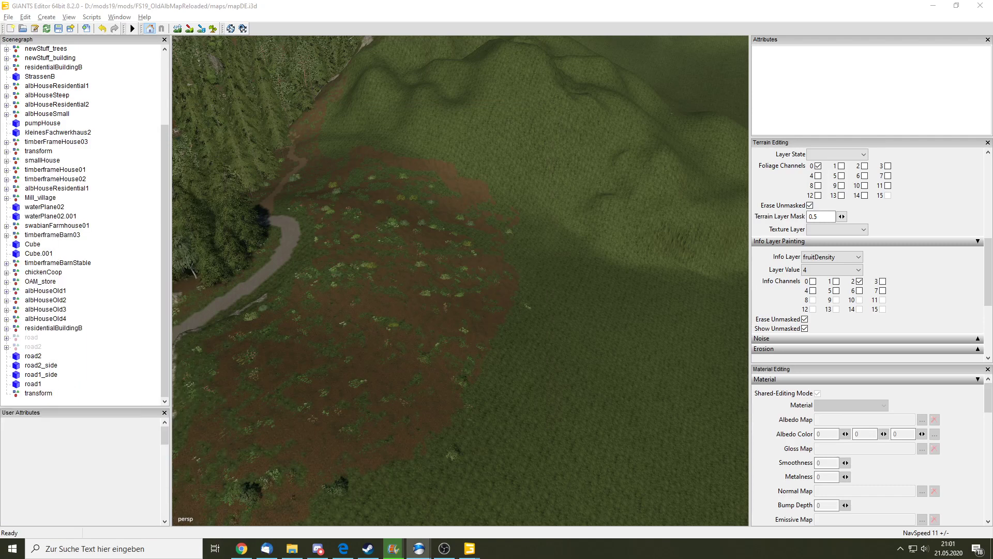
Rename the new transform node to Trees_select
{"action": "left_click", "coordinate": [38, 393]}
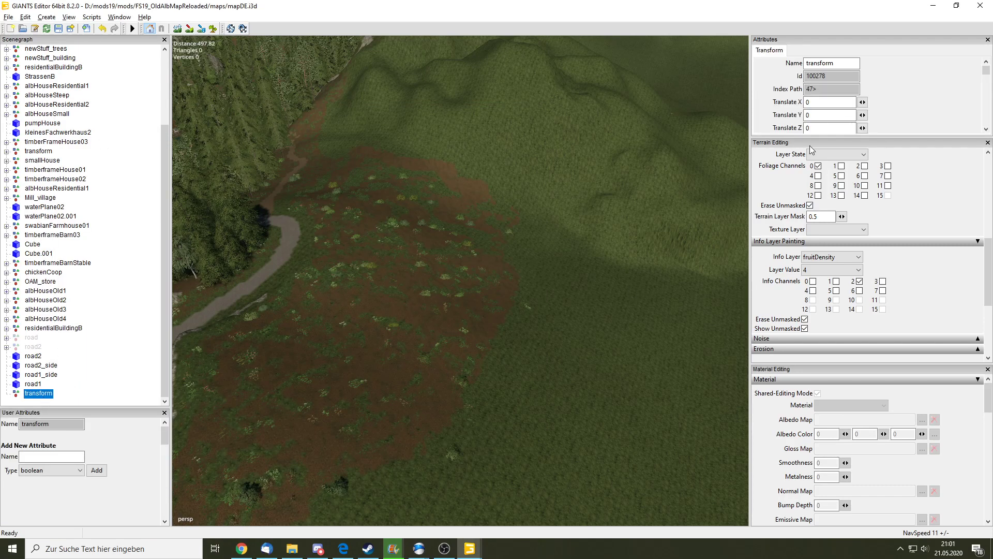
{"action": "double_click", "coordinate": [826, 63]}
{"action": "type", "text": "Trees_selec"}
{"action": "type", "text": "t"}
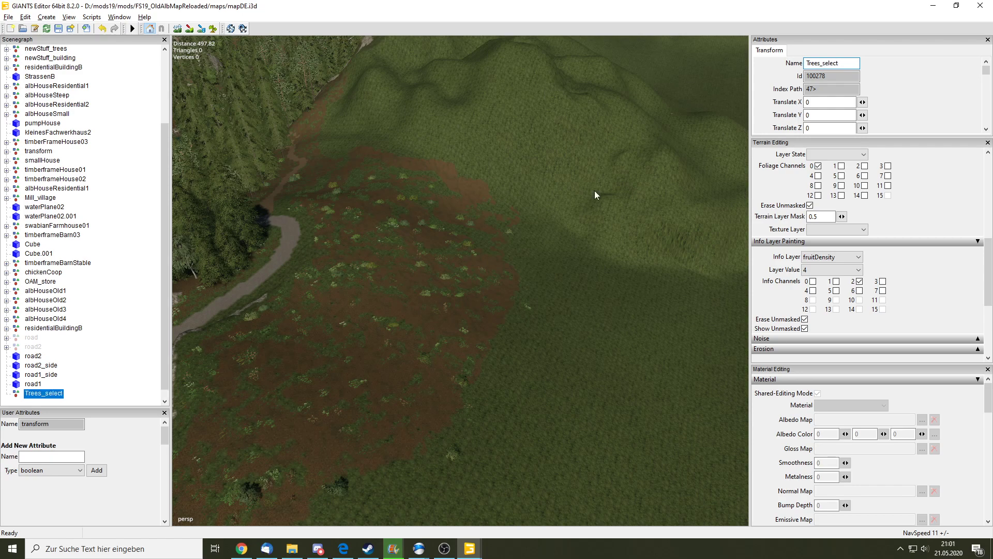
{"action": "scroll", "coordinate": [82, 380], "scroll_direction": "down", "scroll_amount": 1}
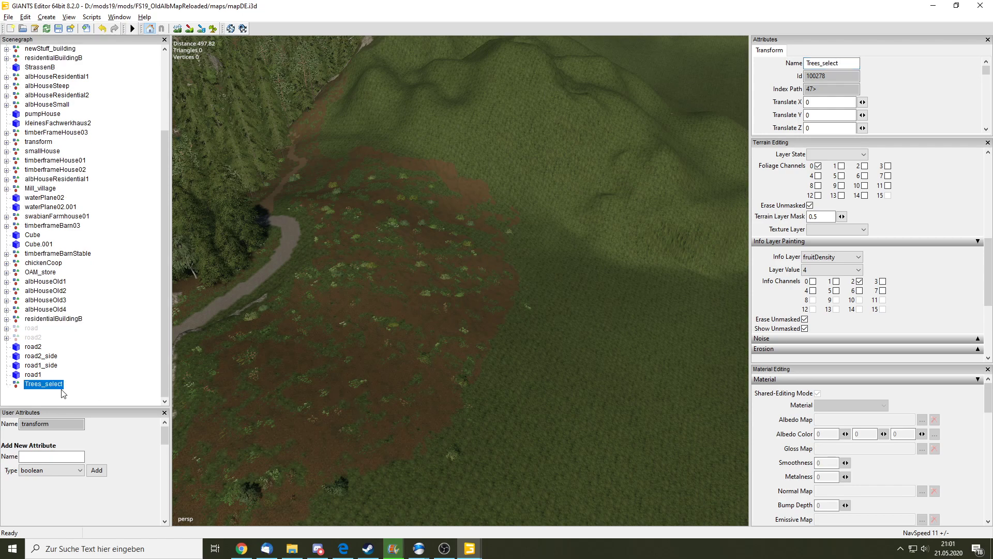
Add a child transform under Trees_select and name it templates
{"action": "left_click", "coordinate": [71, 389]}
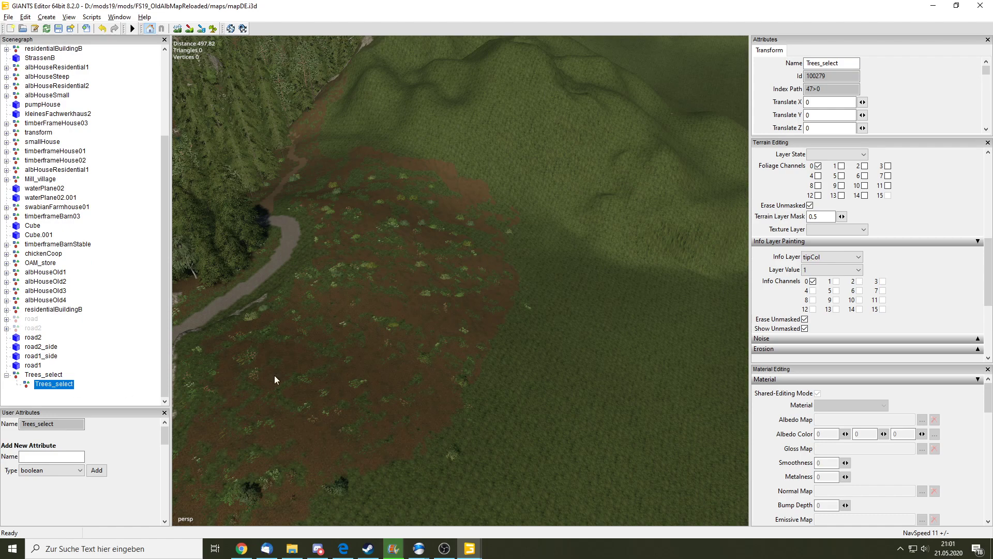
{"action": "double_click", "coordinate": [822, 63]}
{"action": "type", "text": "templates"}
{"action": "key", "text": "Return"}
{"action": "mouse_move", "coordinate": [336, 365]}
{"action": "right_mouse_down"}
{"action": "mouse_move", "coordinate": [406, 324]}
{"action": "mouse_move", "coordinate": [439, 256]}
{"action": "mouse_move", "coordinate": [523, 223]}
{"action": "mouse_move", "coordinate": [508, 256]}
{"action": "mouse_move", "coordinate": [387, 299]}
{"action": "right_mouse_up"}
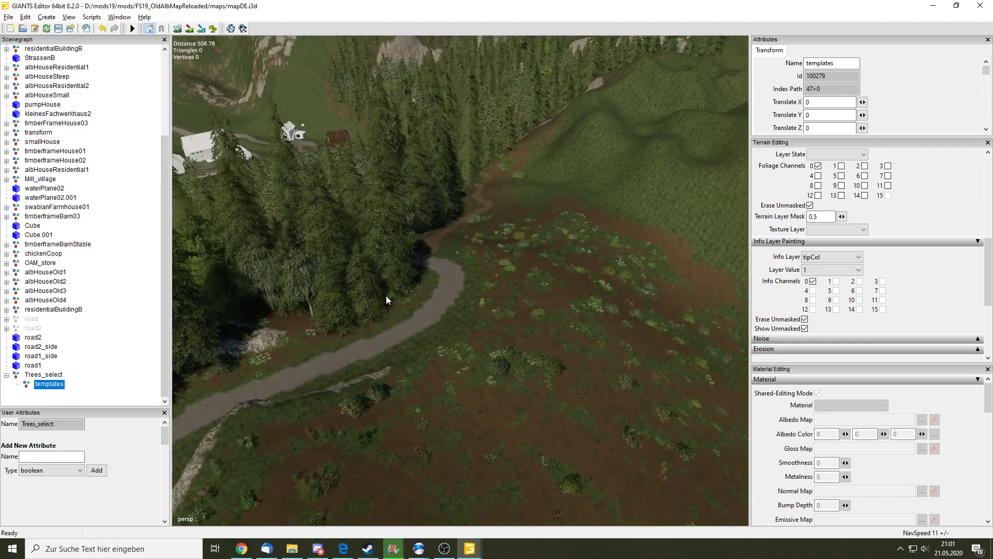
Copy a spruce_stage4 from the forest into templates and drop it on the grassy field
{"action": "left_click", "coordinate": [386, 209]}
{"action": "mouse_move", "coordinate": [386, 209]}
{"action": "right_mouse_down"}
{"action": "mouse_move", "coordinate": [482, 309]}
{"action": "mouse_move", "coordinate": [486, 299]}
{"action": "right_mouse_up"}
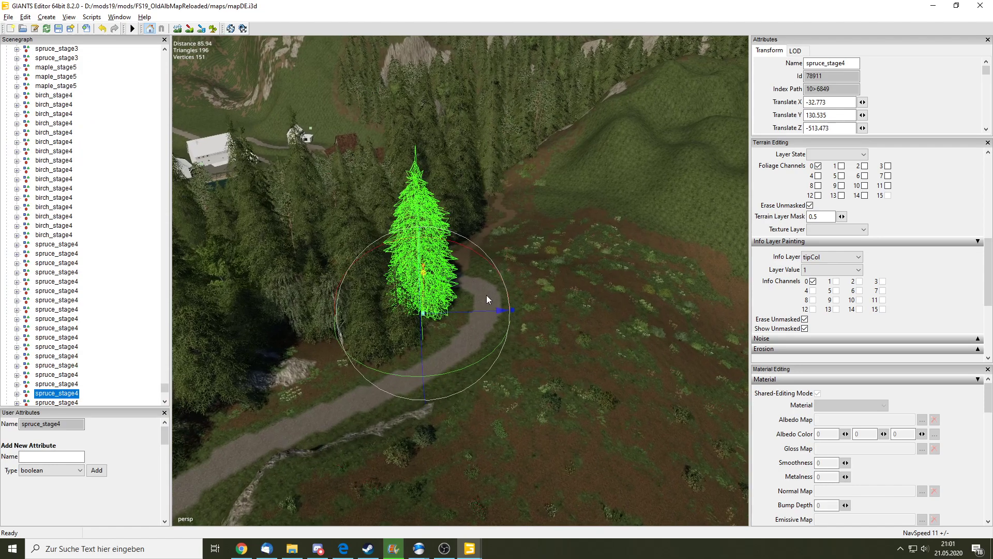
{"action": "key", "text": "Left"}
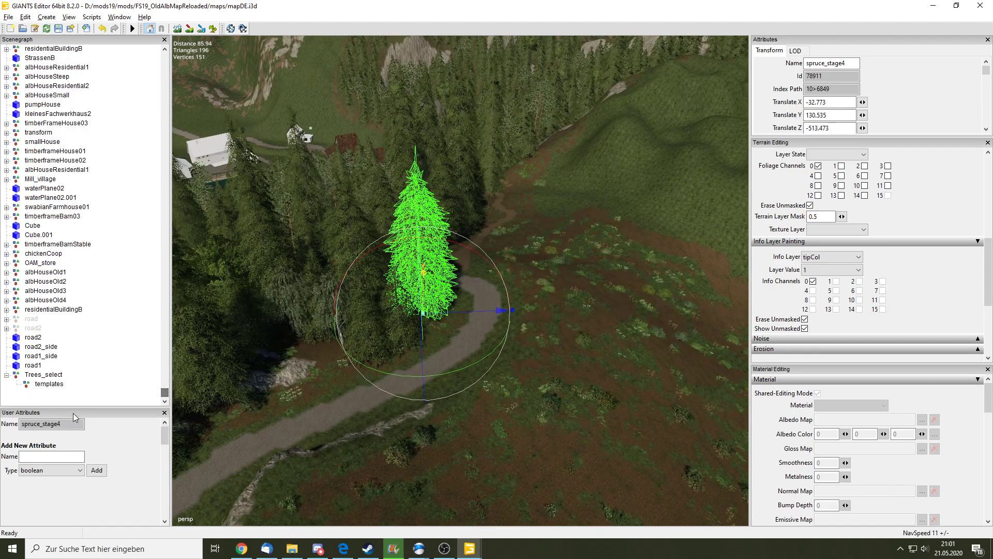
{"action": "left_click", "coordinate": [50, 383]}
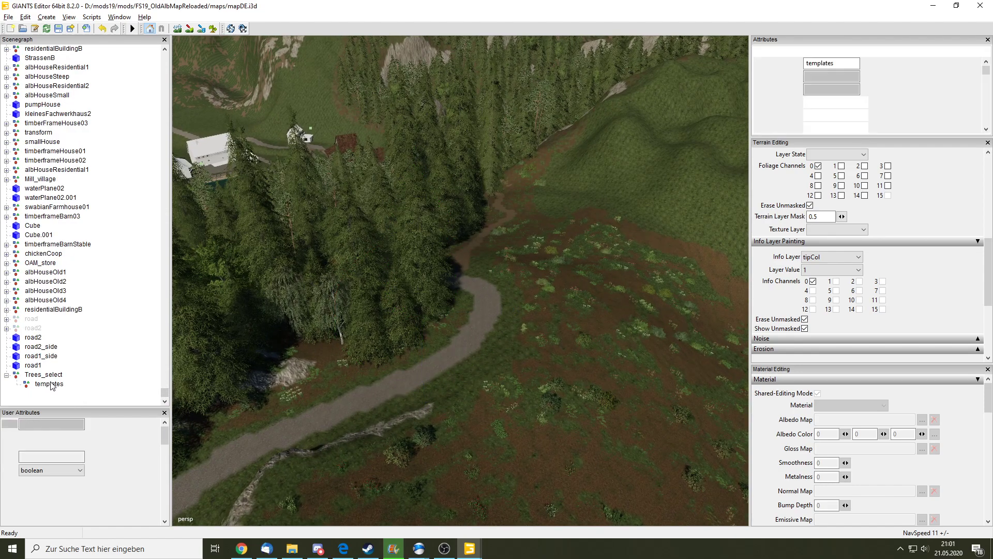
{"action": "left_click", "coordinate": [410, 316]}
{"action": "mouse_move", "coordinate": [482, 264]}
{"action": "right_mouse_down"}
{"action": "mouse_move", "coordinate": [467, 324]}
{"action": "mouse_move", "coordinate": [504, 254]}
{"action": "mouse_move", "coordinate": [443, 306]}
{"action": "mouse_move", "coordinate": [688, 407]}
{"action": "mouse_move", "coordinate": [410, 293]}
{"action": "mouse_move", "coordinate": [552, 372]}
{"action": "mouse_move", "coordinate": [440, 305]}
{"action": "mouse_move", "coordinate": [429, 332]}
{"action": "right_mouse_up"}
{"action": "key", "text": "space"}
Paste a pine_stage5 into templates and place it beside the spruce on the field
{"action": "left_click", "coordinate": [429, 331]}
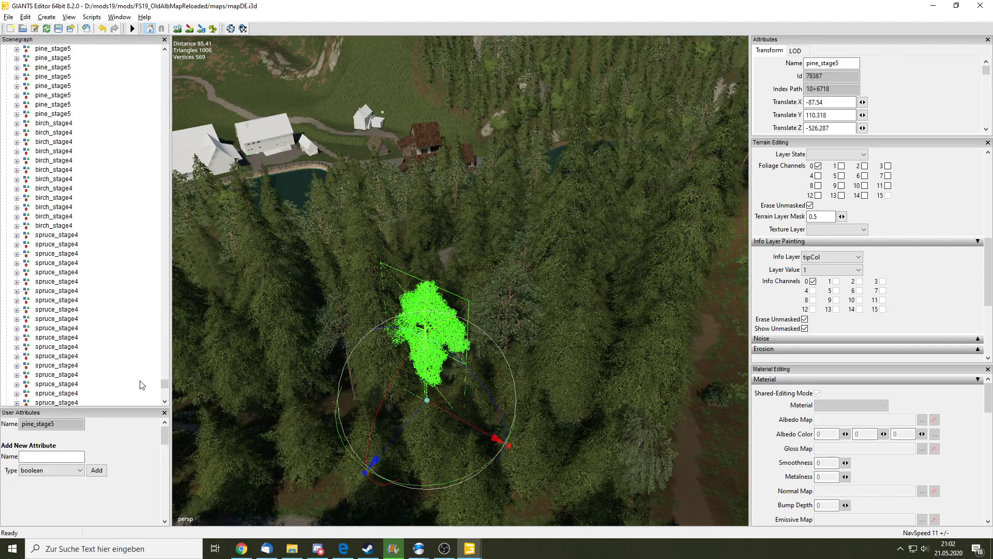
{"action": "left_click_drag", "start_coordinate": [165, 383], "coordinate": [167, 412]}
{"action": "left_click", "coordinate": [49, 374]}
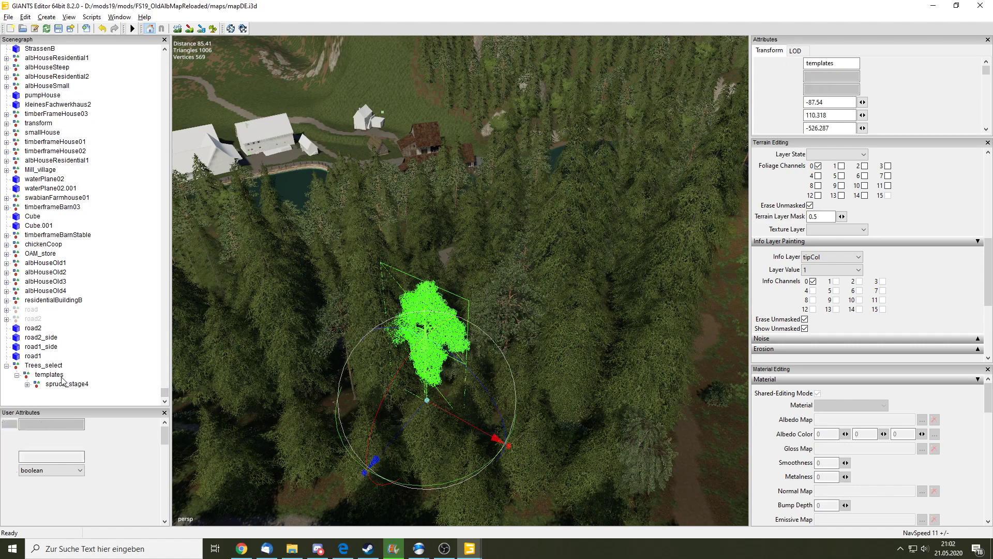
{"action": "key", "text": "ctrl+v"}
{"action": "key", "text": "f"}
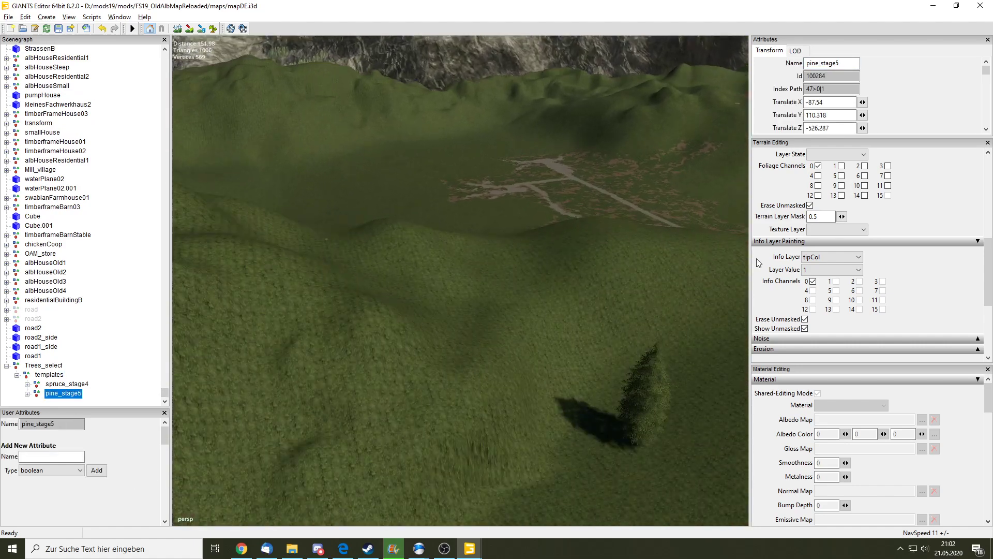
{"action": "left_click_drag", "start_coordinate": [475, 350], "coordinate": [518, 367]}
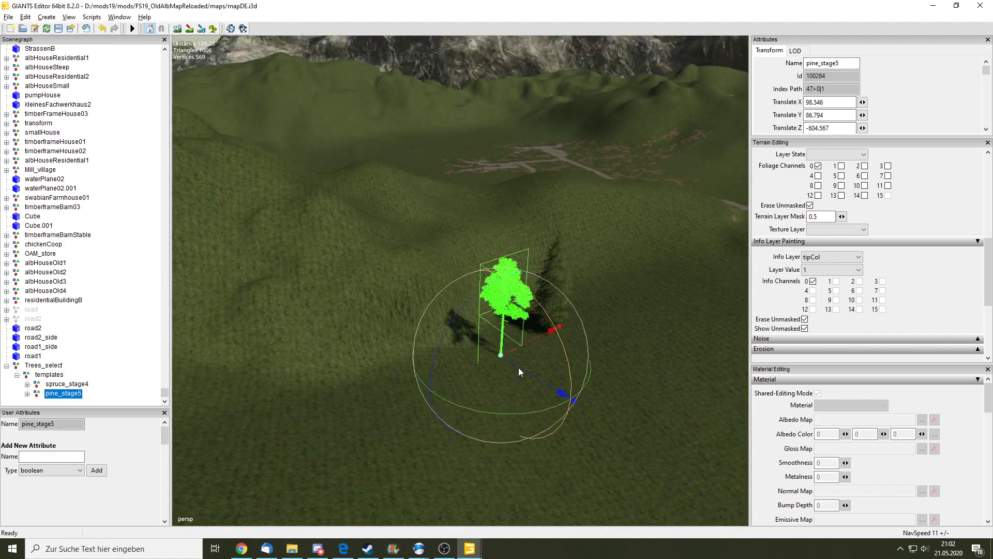
{"action": "mouse_move", "coordinate": [518, 367]}
{"action": "middle_mouse_down"}
{"action": "mouse_move", "coordinate": [717, 381]}
{"action": "mouse_move", "coordinate": [404, 420]}
{"action": "mouse_move", "coordinate": [525, 310]}
{"action": "middle_mouse_up"}
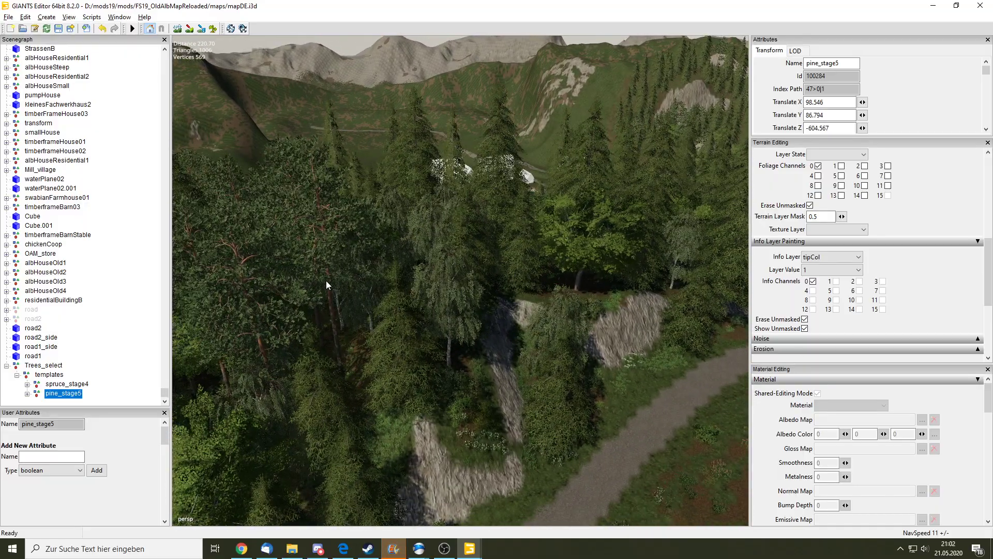
Add a spruce_stage3 to templates and move it onto the field beside the others
{"action": "left_click", "coordinate": [326, 281]}
{"action": "scroll", "coordinate": [67, 233], "scroll_direction": "down", "scroll_amount": 5}
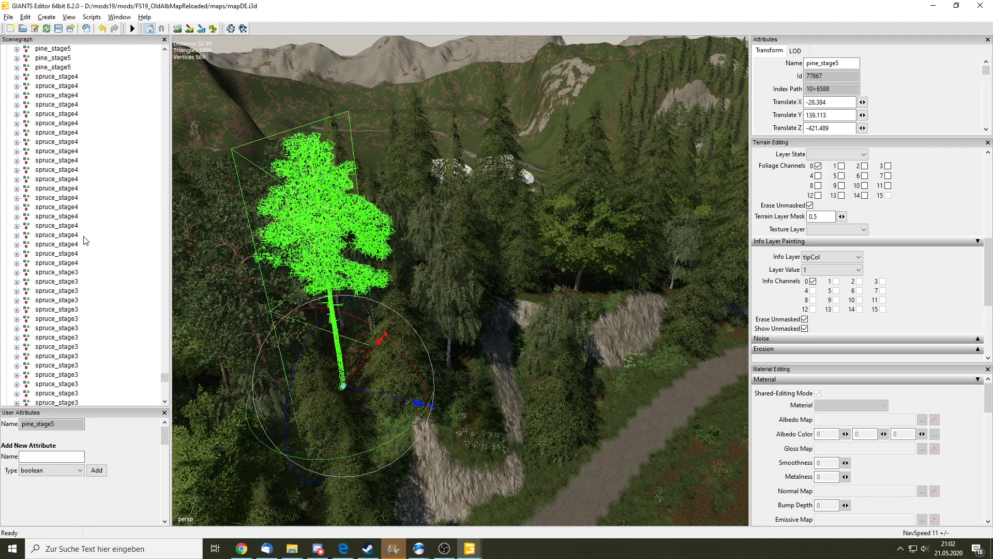
{"action": "left_click", "coordinate": [56, 254]}
{"action": "scroll", "coordinate": [503, 267], "scroll_direction": "down", "scroll_amount": 5}
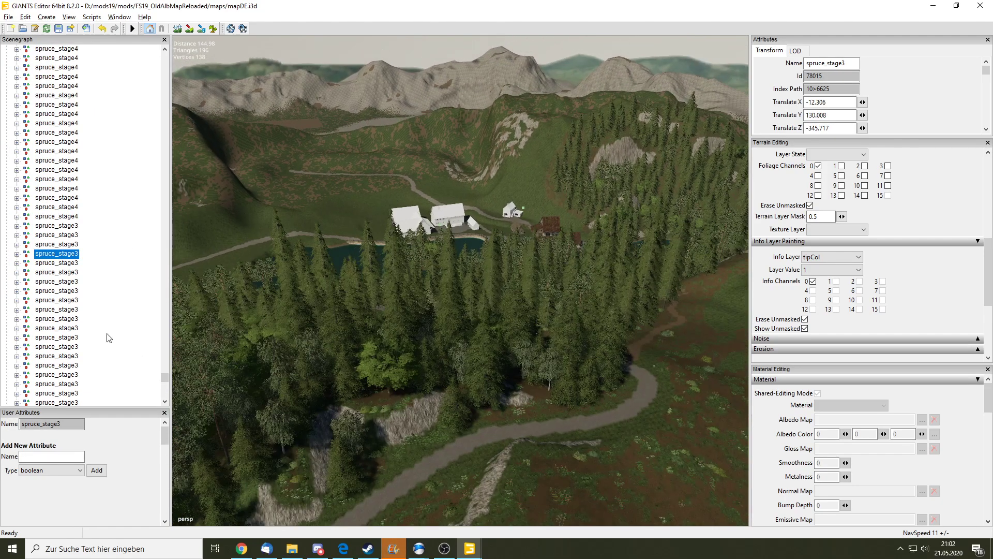
{"action": "left_click_drag", "start_coordinate": [164, 385], "coordinate": [164, 393]}
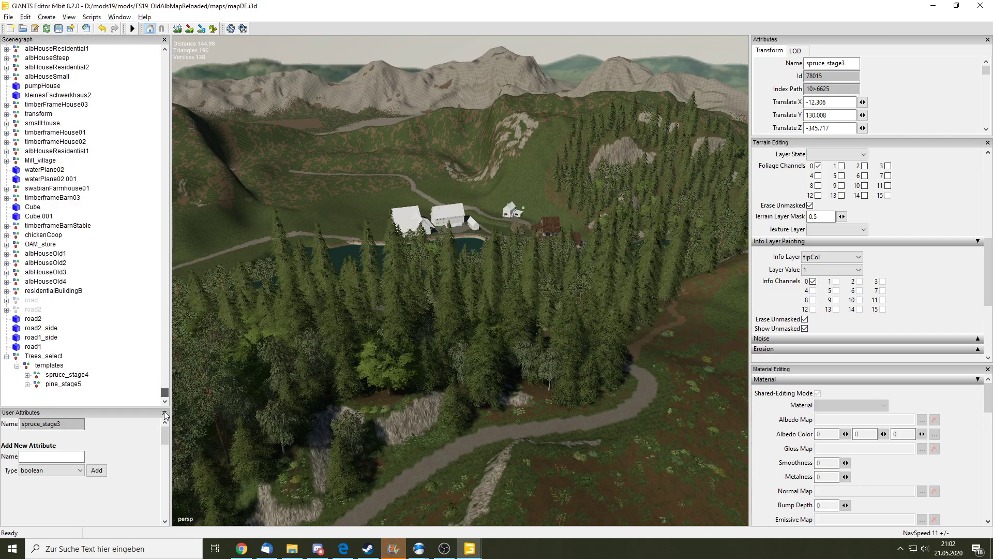
{"action": "left_click", "coordinate": [50, 366]}
{"action": "key", "text": "f"}
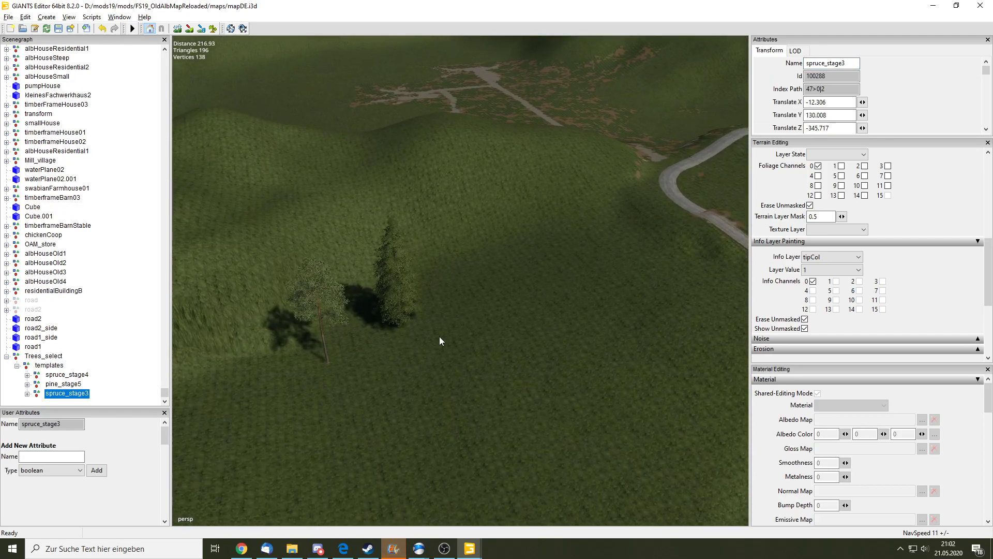
{"action": "mouse_move", "coordinate": [439, 337]}
{"action": "left_mouse_down"}
{"action": "mouse_move", "coordinate": [413, 296]}
{"action": "mouse_move", "coordinate": [500, 464]}
{"action": "mouse_move", "coordinate": [536, 397]}
{"action": "left_mouse_up"}
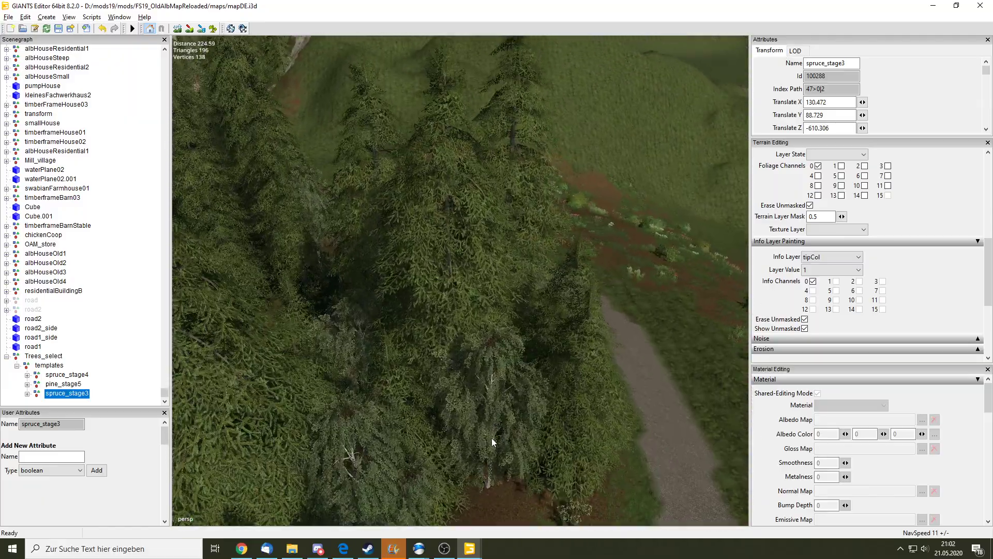
Add a birch_stage4 to templates, drop it on the field, then deselect the trees
{"action": "left_click", "coordinate": [491, 438]}
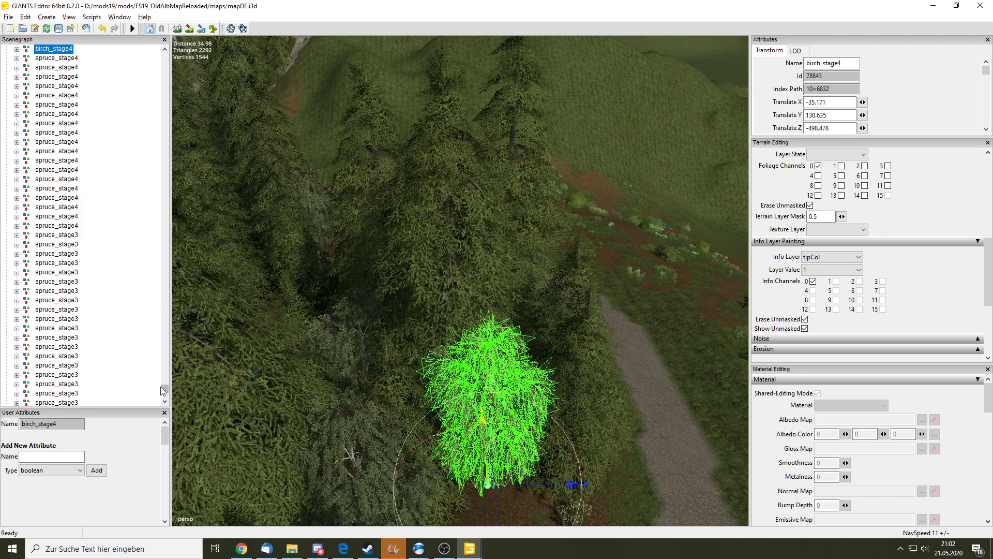
{"action": "left_click", "coordinate": [49, 356]}
{"action": "mouse_move", "coordinate": [327, 382]}
{"action": "left_mouse_down"}
{"action": "mouse_move", "coordinate": [412, 321]}
{"action": "mouse_move", "coordinate": [399, 368]}
{"action": "mouse_move", "coordinate": [488, 233]}
{"action": "left_mouse_up"}
{"action": "key", "text": "ctrl+shift+m"}
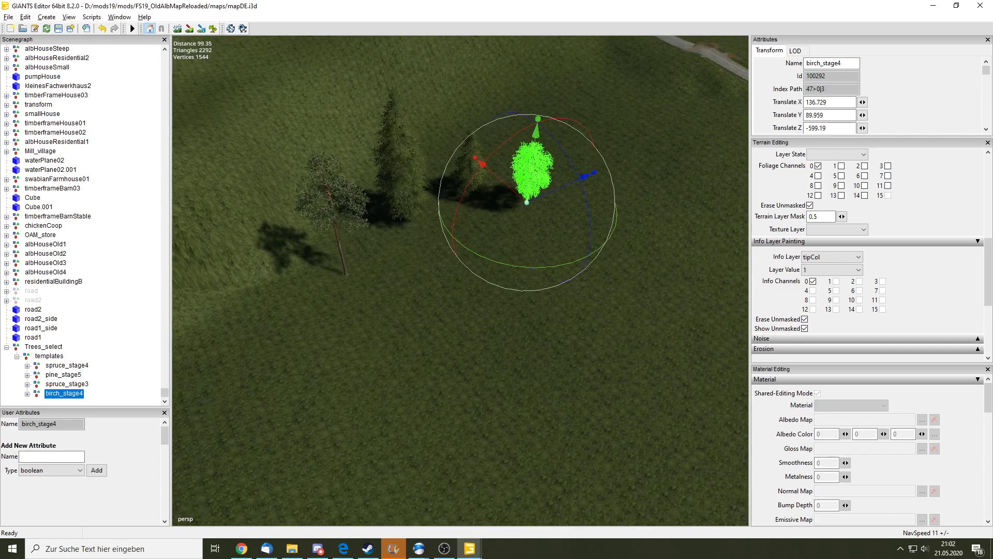
{"action": "scroll", "coordinate": [107, 366], "scroll_direction": "down", "scroll_amount": 1}
{"action": "left_click_drag", "start_coordinate": [524, 297], "coordinate": [478, 228]}
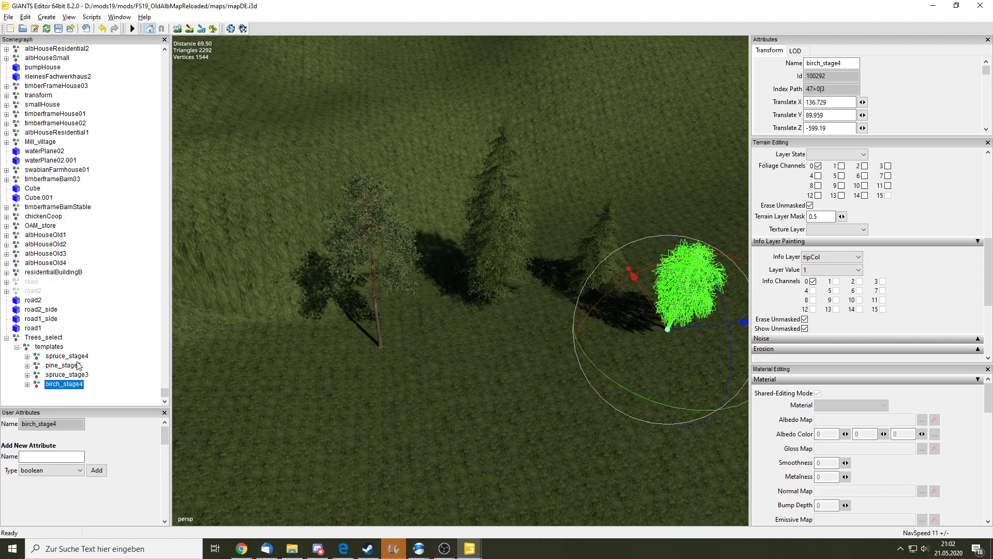
{"action": "left_click", "coordinate": [77, 356]}
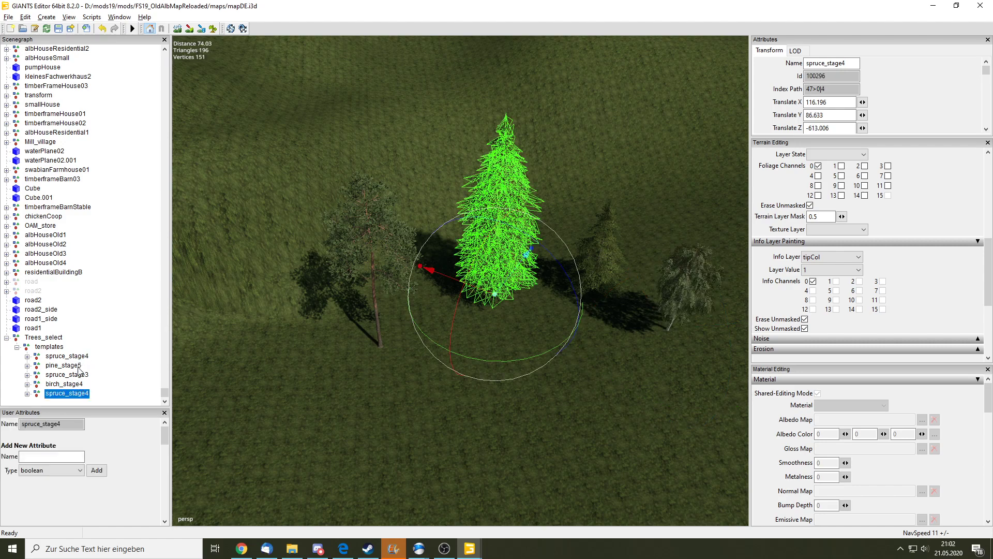
{"action": "left_click", "coordinate": [81, 366]}
{"action": "left_click", "coordinate": [127, 368]}
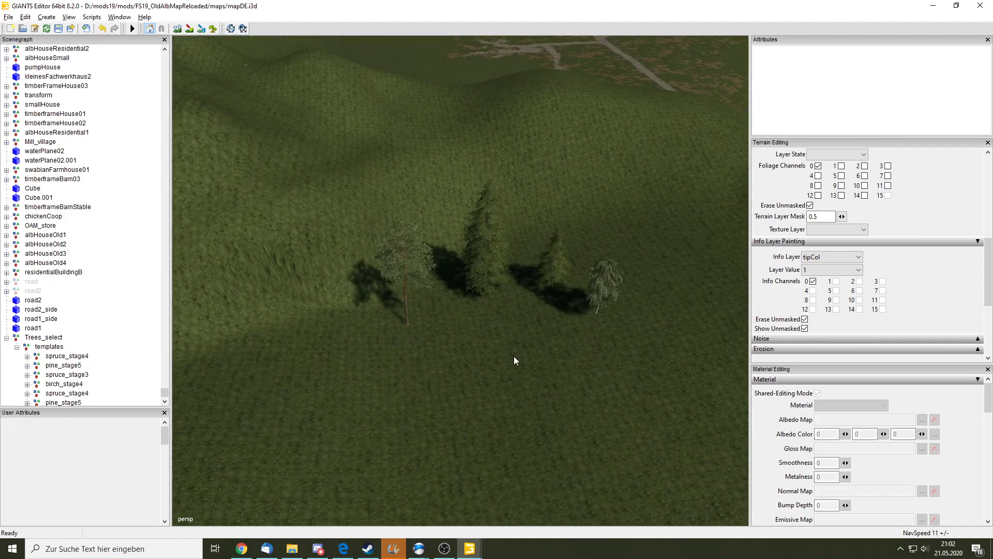
{"action": "right_click_drag", "start_coordinate": [514, 359], "coordinate": [640, 222]}
Fly over the dense forest and clear the accidental railroad01 selection
{"action": "scroll", "coordinate": [117, 301], "scroll_direction": "down", "scroll_amount": 1}
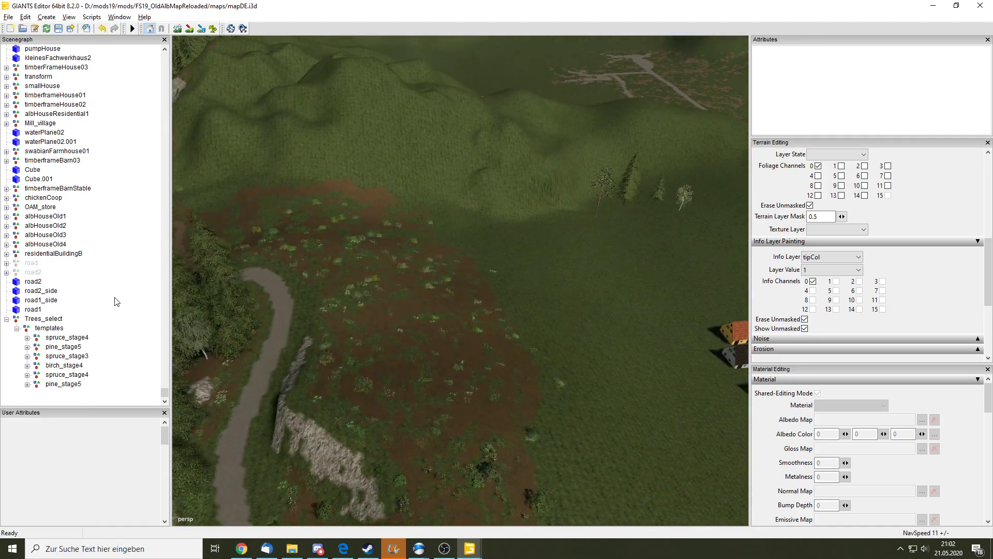
{"action": "right_click_drag", "start_coordinate": [345, 305], "coordinate": [513, 95]}
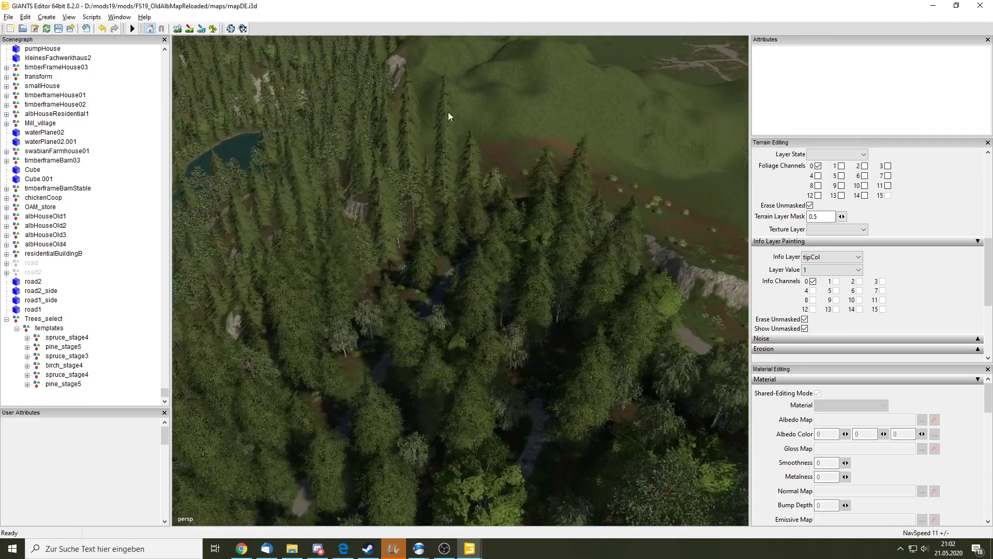
{"action": "left_click", "coordinate": [448, 112]}
{"action": "right_click_drag", "start_coordinate": [473, 100], "coordinate": [461, 231]}
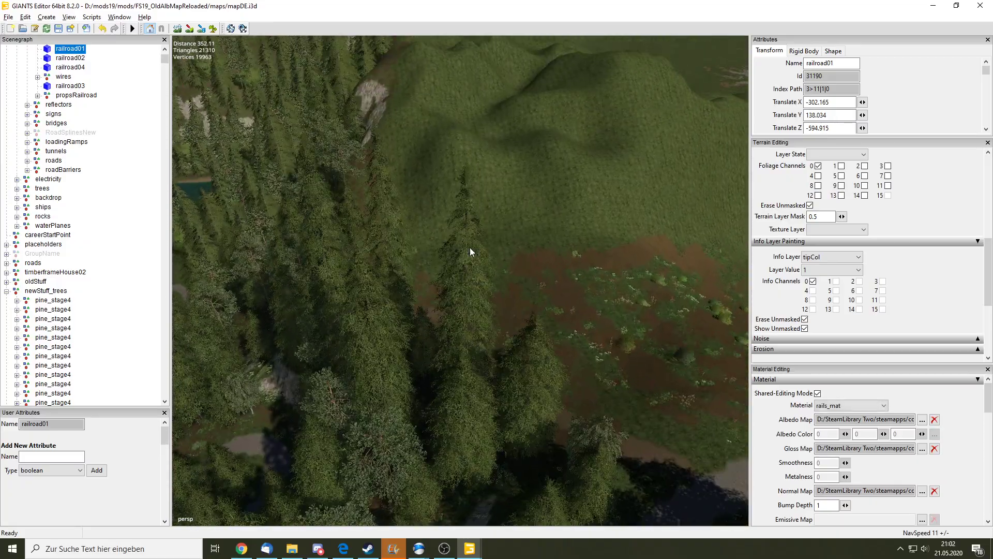
{"action": "left_click", "coordinate": [470, 248]}
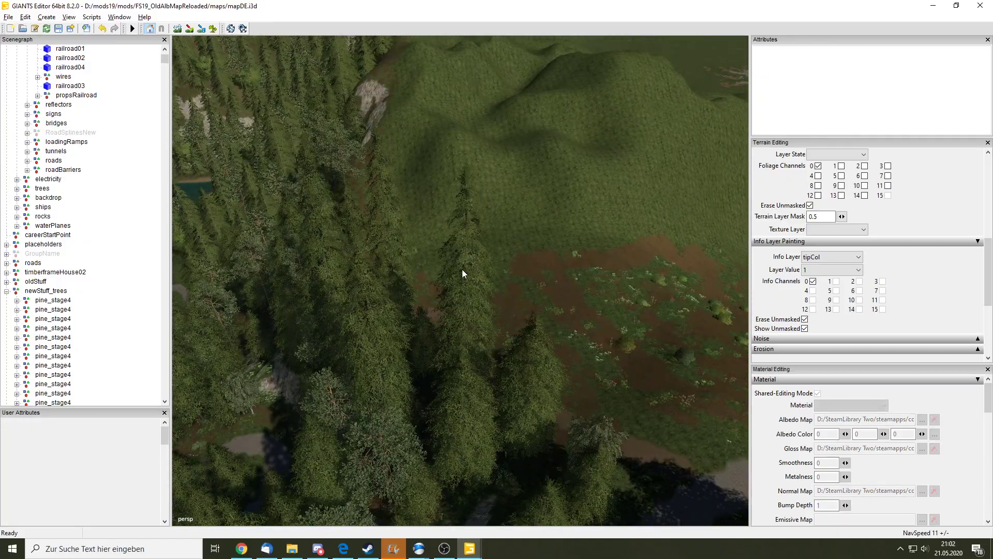
{"action": "right_click_drag", "start_coordinate": [462, 269], "coordinate": [486, 287]}
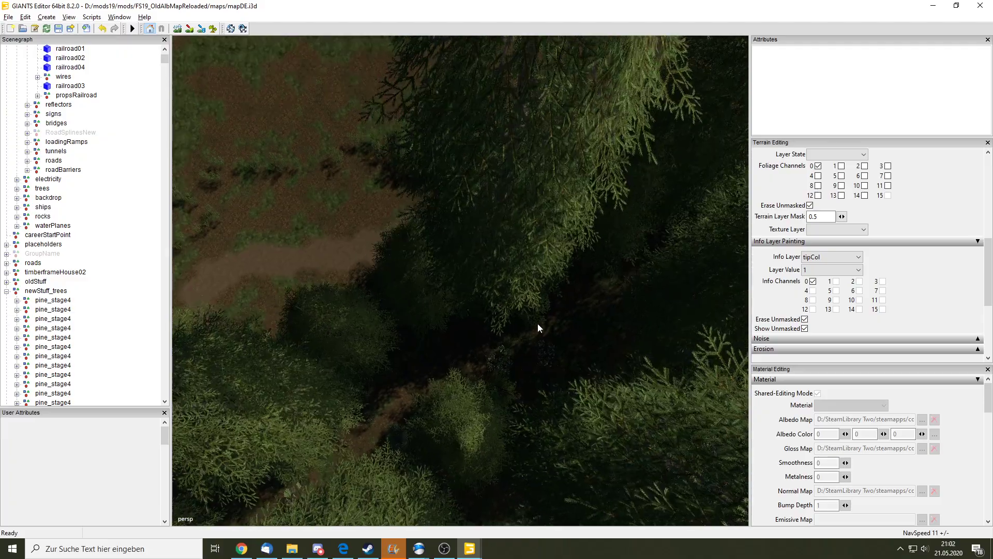
{"action": "left_click", "coordinate": [529, 264]}
{"action": "mouse_move", "coordinate": [486, 287]}
{"action": "right_mouse_down"}
{"action": "mouse_move", "coordinate": [529, 264]}
{"action": "mouse_move", "coordinate": [498, 186]}
{"action": "mouse_move", "coordinate": [584, 225]}
{"action": "mouse_move", "coordinate": [424, 320]}
{"action": "mouse_move", "coordinate": [594, 190]}
{"action": "mouse_move", "coordinate": [384, 392]}
{"action": "right_mouse_up"}
Pick a spruce_stage4 tree from the forest and orbit the view around it
{"action": "left_click", "coordinate": [584, 225]}
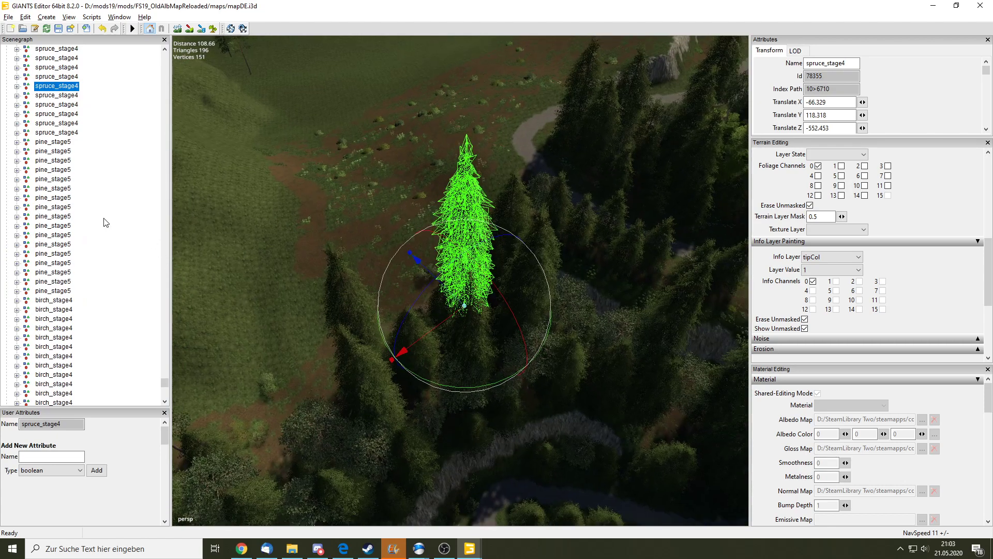
{"action": "scroll", "coordinate": [105, 222], "scroll_direction": "down", "scroll_amount": 1}
{"action": "scroll", "coordinate": [119, 243], "scroll_direction": "down", "scroll_amount": 3}
{"action": "scroll", "coordinate": [135, 269], "scroll_direction": "down", "scroll_amount": 3}
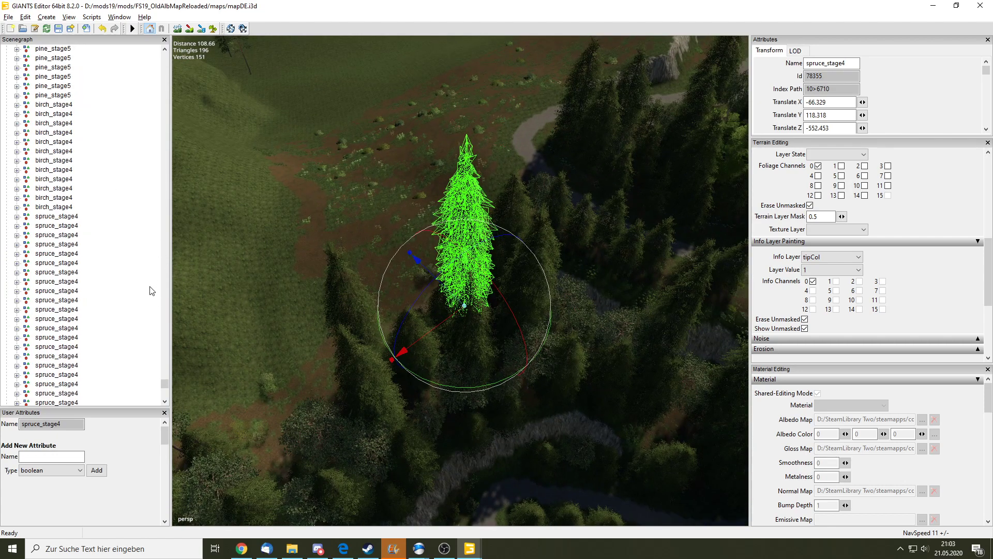
{"action": "scroll", "coordinate": [151, 290], "scroll_direction": "down", "scroll_amount": 2}
{"action": "scroll", "coordinate": [151, 290], "scroll_direction": "down", "scroll_amount": 2}
{"action": "left_click_drag", "start_coordinate": [166, 386], "coordinate": [168, 417]}
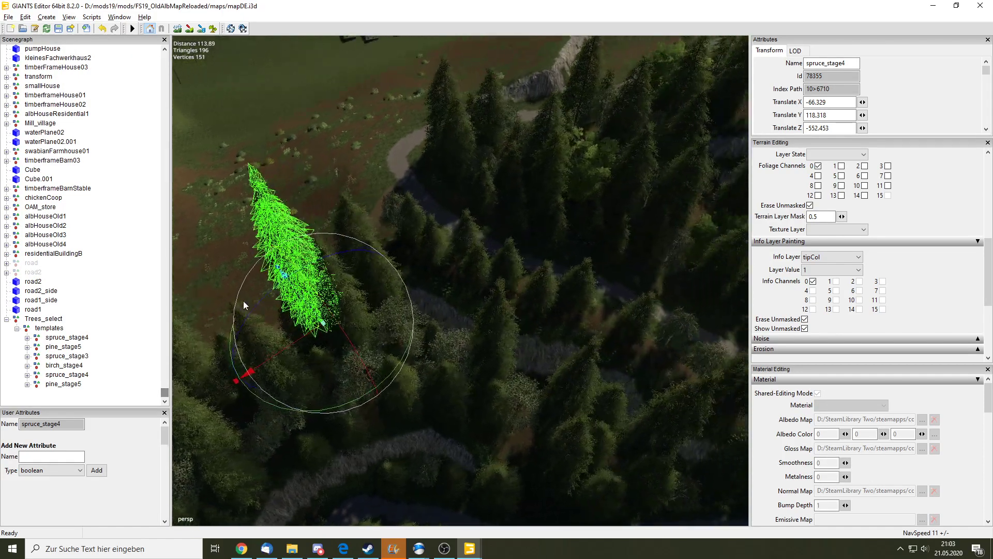
{"action": "mouse_move", "coordinate": [574, 268]}
{"action": "middle_mouse_down"}
{"action": "mouse_move", "coordinate": [203, 302]}
{"action": "mouse_move", "coordinate": [390, 244]}
{"action": "mouse_move", "coordinate": [517, 249]}
{"action": "mouse_move", "coordinate": [545, 219]}
{"action": "mouse_move", "coordinate": [494, 263]}
{"action": "mouse_move", "coordinate": [518, 254]}
{"action": "middle_mouse_up"}
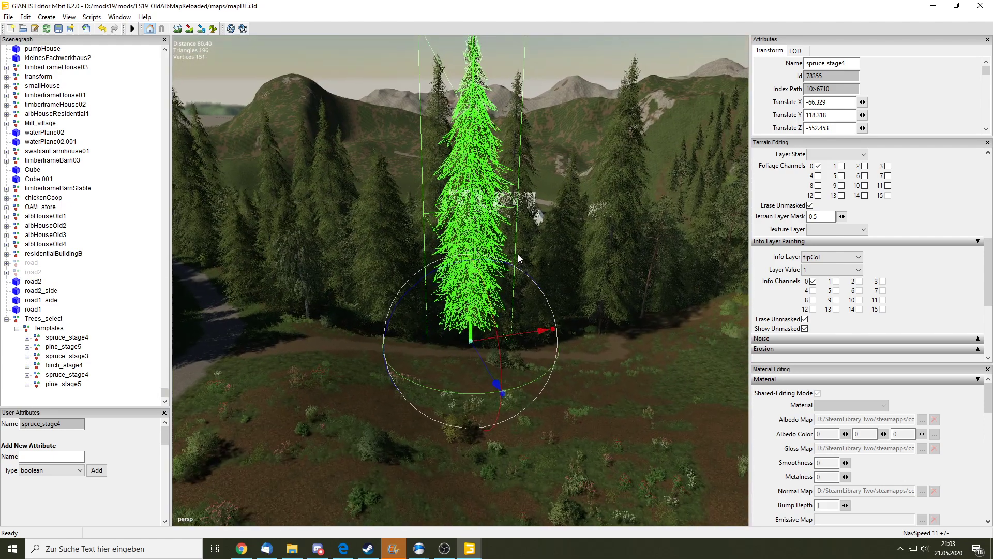
{"action": "scroll", "coordinate": [909, 100], "scroll_direction": "down", "scroll_amount": 5}
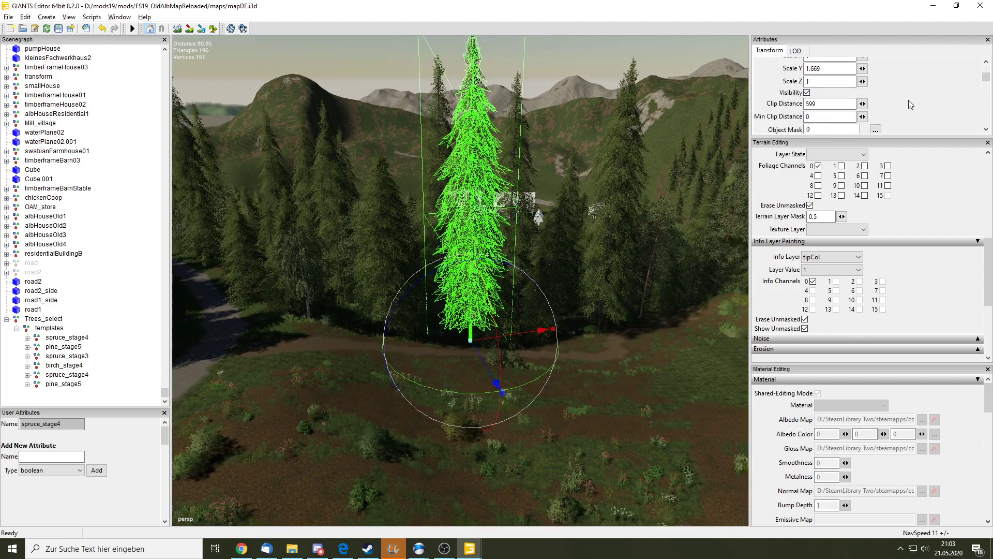
{"action": "scroll", "coordinate": [910, 104], "scroll_direction": "up", "scroll_amount": 1}
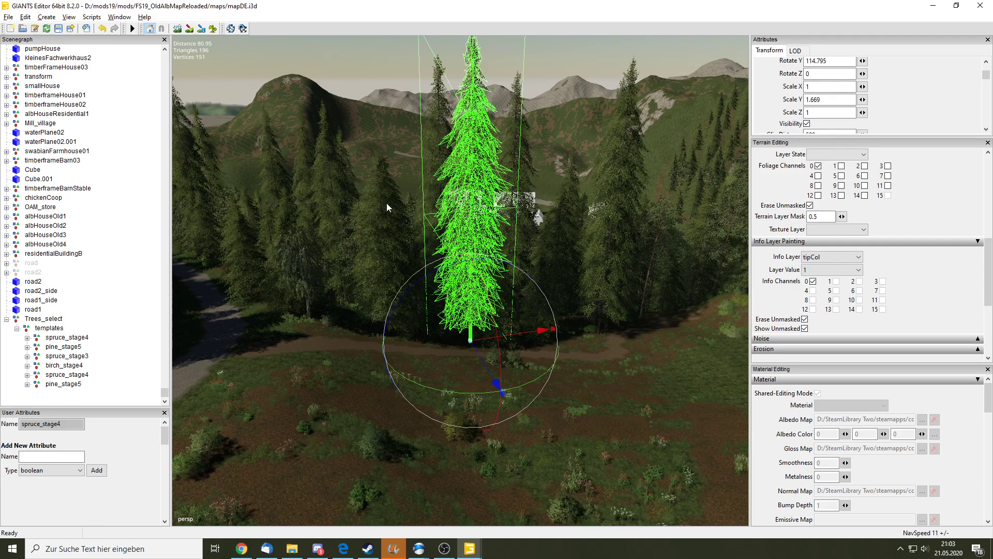
{"action": "mouse_move", "coordinate": [386, 202]}
{"action": "middle_mouse_down"}
{"action": "mouse_move", "coordinate": [526, 202]}
{"action": "mouse_move", "coordinate": [501, 221]}
{"action": "mouse_move", "coordinate": [603, 169]}
{"action": "mouse_move", "coordinate": [681, 71]}
{"action": "mouse_move", "coordinate": [426, 315]}
{"action": "middle_mouse_up"}
{"action": "mouse_move", "coordinate": [544, 225]}
{"action": "middle_mouse_down"}
{"action": "mouse_move", "coordinate": [541, 322]}
{"action": "mouse_move", "coordinate": [573, 363]}
{"action": "mouse_move", "coordinate": [510, 406]}
{"action": "mouse_move", "coordinate": [419, 358]}
{"action": "mouse_move", "coordinate": [562, 311]}
{"action": "mouse_move", "coordinate": [390, 488]}
{"action": "mouse_move", "coordinate": [494, 341]}
{"action": "mouse_move", "coordinate": [416, 250]}
{"action": "mouse_move", "coordinate": [433, 140]}
{"action": "mouse_move", "coordinate": [318, 427]}
{"action": "mouse_move", "coordinate": [444, 322]}
{"action": "mouse_move", "coordinate": [326, 303]}
{"action": "mouse_move", "coordinate": [523, 345]}
{"action": "mouse_move", "coordinate": [494, 320]}
{"action": "mouse_move", "coordinate": [559, 165]}
{"action": "mouse_move", "coordinate": [488, 281]}
{"action": "mouse_move", "coordinate": [598, 209]}
{"action": "mouse_move", "coordinate": [597, 383]}
{"action": "mouse_move", "coordinate": [718, 424]}
{"action": "mouse_move", "coordinate": [598, 394]}
{"action": "mouse_move", "coordinate": [529, 472]}
{"action": "mouse_move", "coordinate": [496, 295]}
{"action": "mouse_move", "coordinate": [550, 269]}
{"action": "middle_mouse_up"}
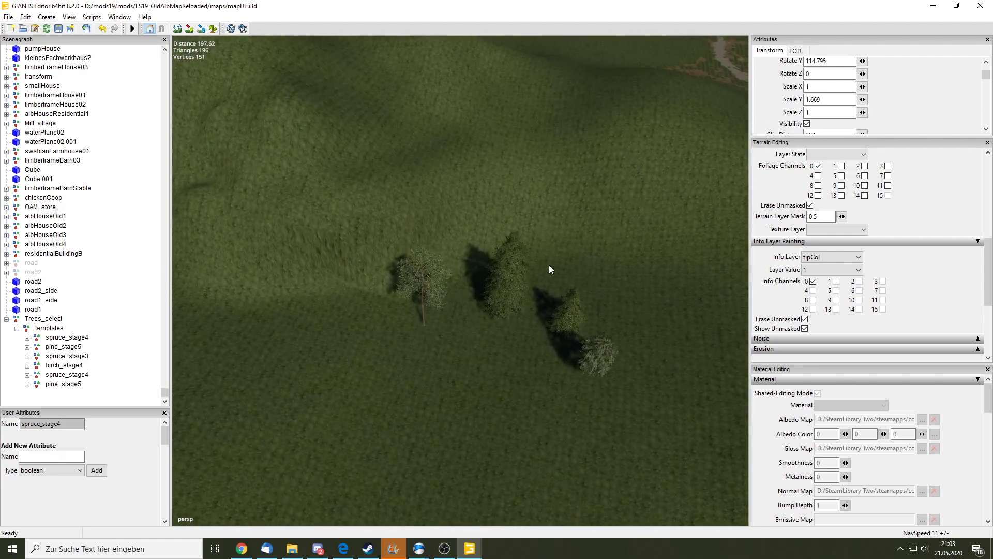
Select the spruce_stage4 and pine_stage5 templates, shift the pine on the field, then deselect
{"action": "left_click", "coordinate": [80, 337]}
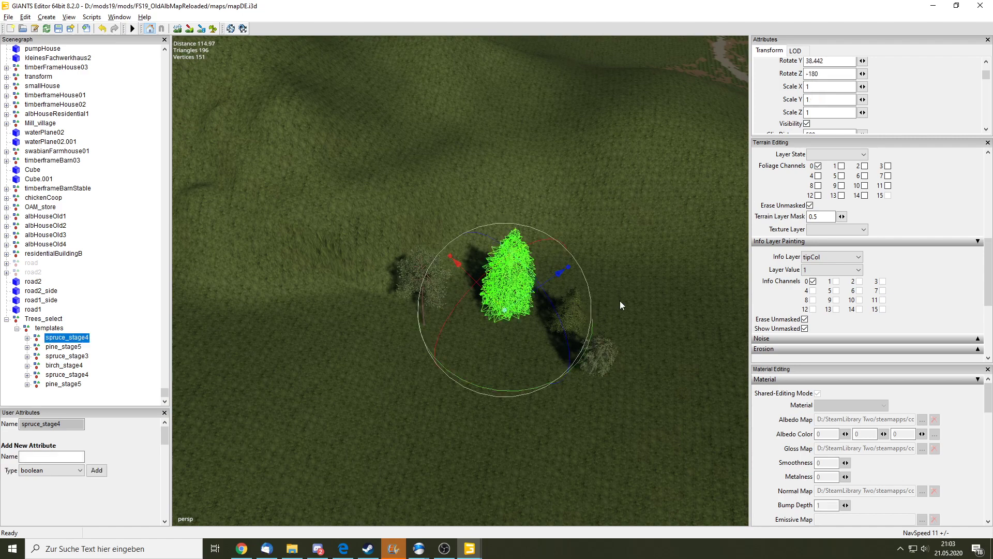
{"action": "left_click", "coordinate": [479, 380]}
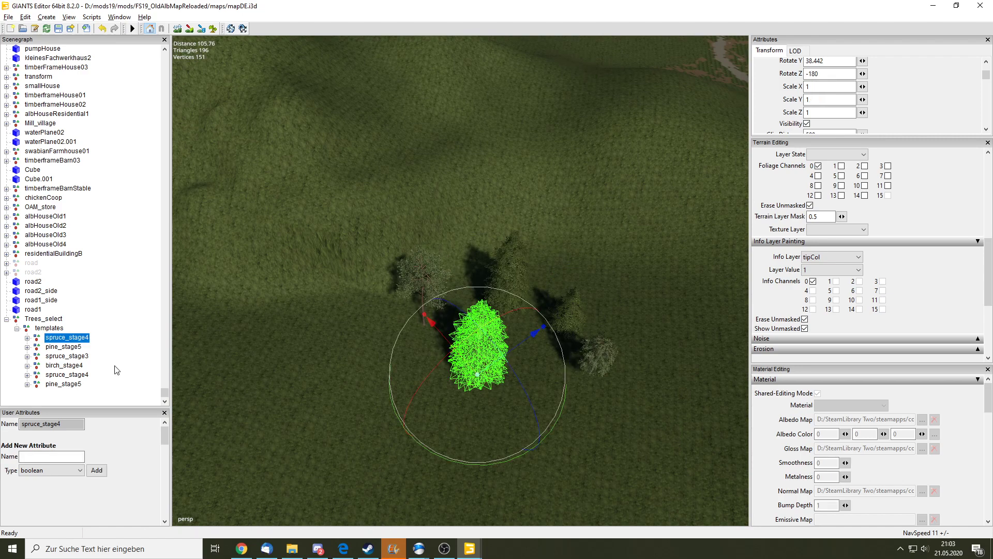
{"action": "left_click", "coordinate": [73, 347]}
{"action": "left_click_drag", "start_coordinate": [389, 356], "coordinate": [426, 296]}
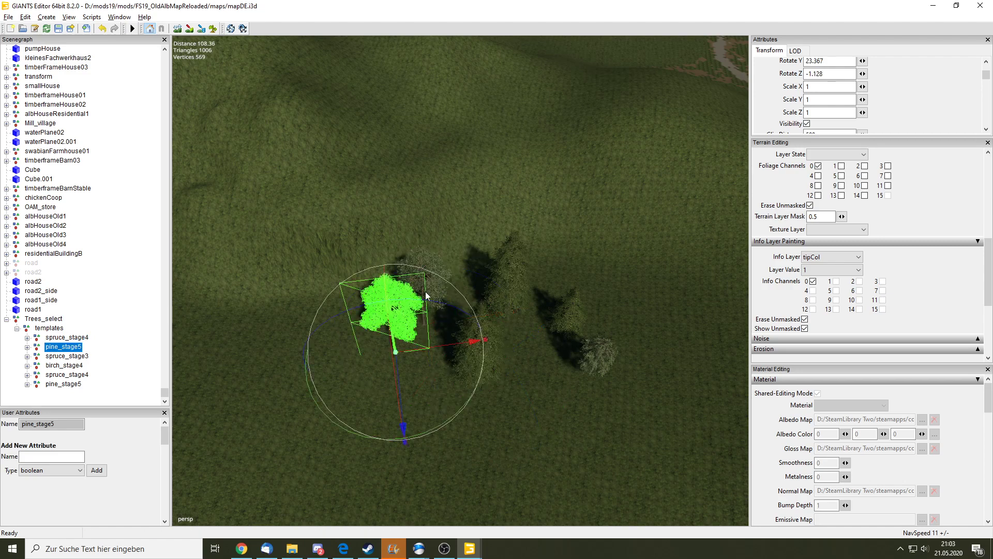
{"action": "left_click", "coordinate": [628, 398]}
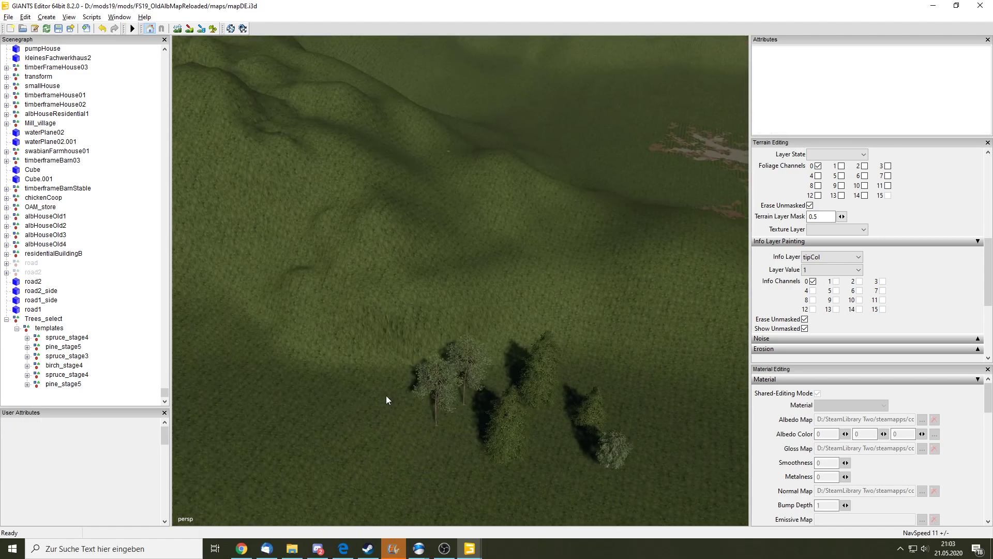
{"action": "right_click_drag", "start_coordinate": [628, 398], "coordinate": [403, 259]}
Move the Tree Generator script editor aside and frame the brown clearing beside the road
{"action": "mouse_move", "coordinate": [471, 549]}
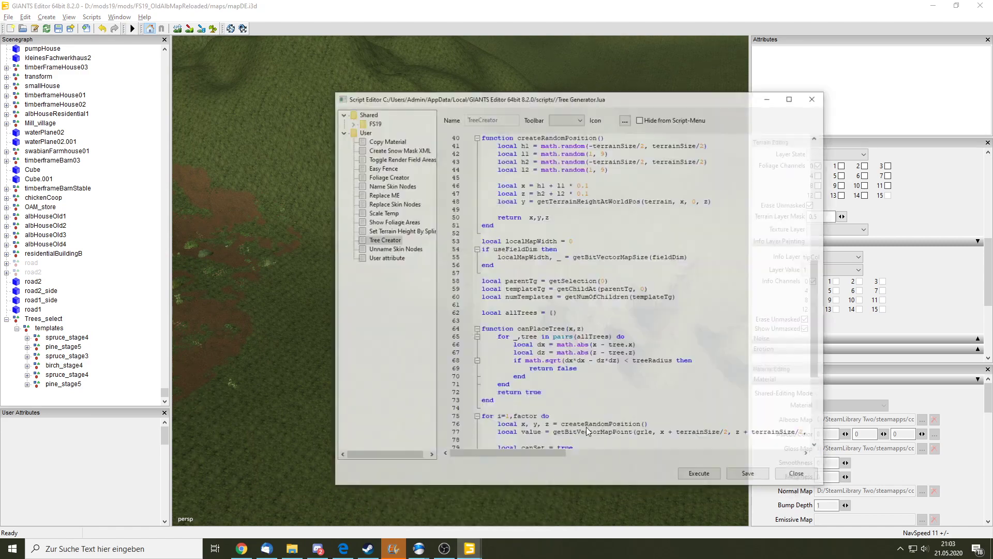
{"action": "left_click", "coordinate": [419, 502]}
{"action": "scroll", "coordinate": [656, 140], "scroll_direction": "up", "scroll_amount": 4}
{"action": "left_click", "coordinate": [656, 57]}
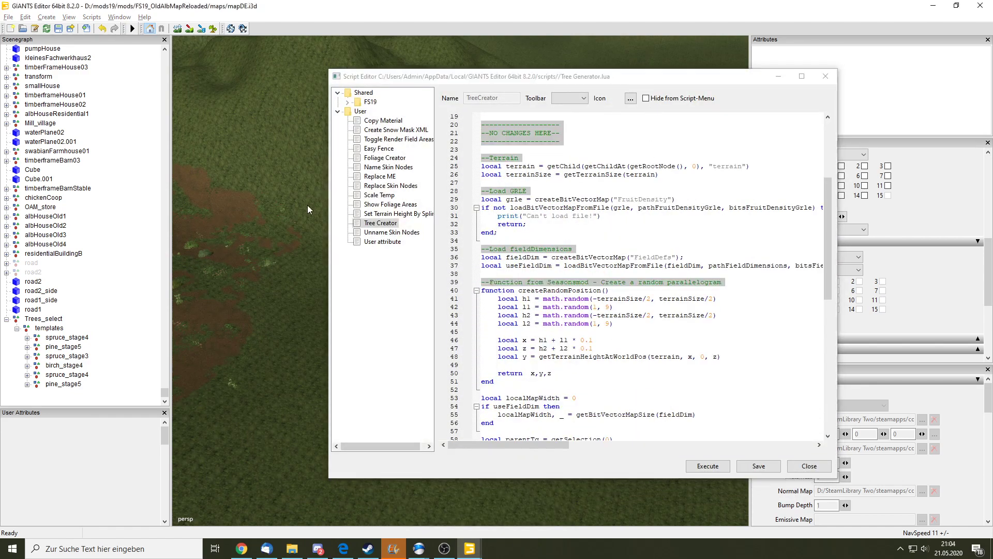
{"action": "left_click_drag", "start_coordinate": [613, 73], "coordinate": [155, 104]}
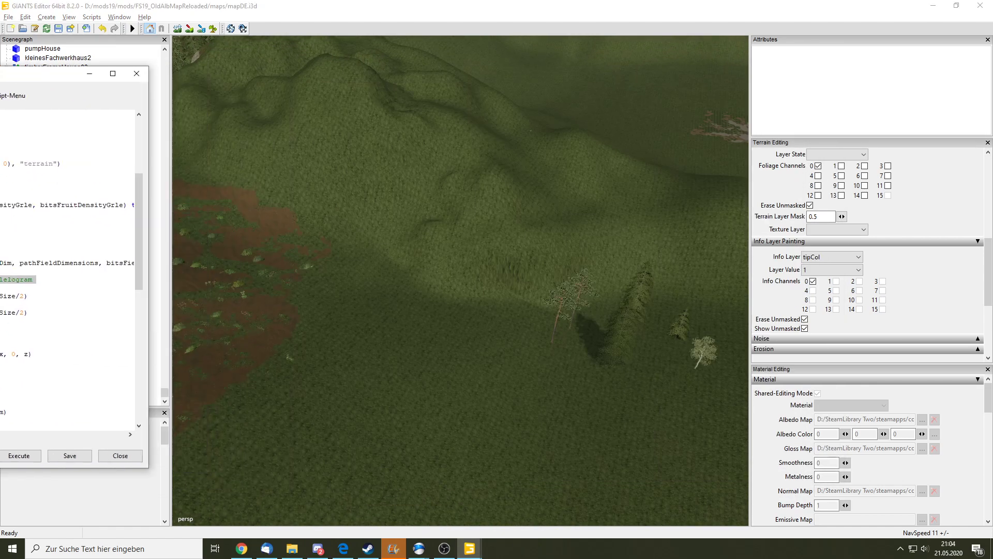
{"action": "mouse_move", "coordinate": [362, 207]}
{"action": "right_mouse_down"}
{"action": "mouse_move", "coordinate": [449, 177]}
{"action": "mouse_move", "coordinate": [318, 352]}
{"action": "right_mouse_up"}
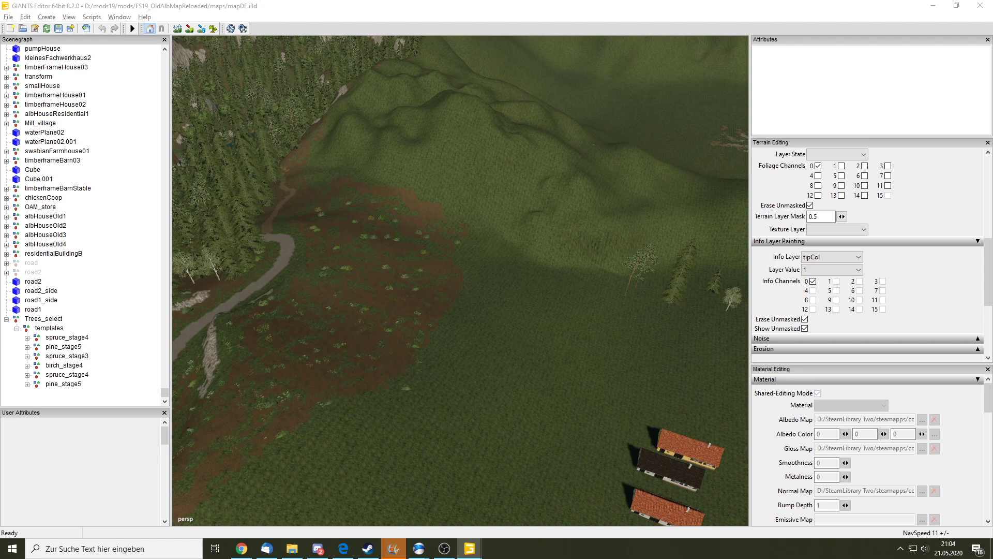
{"action": "left_click", "coordinate": [398, 293]}
{"action": "right_click_drag", "start_coordinate": [447, 265], "coordinate": [486, 240]}
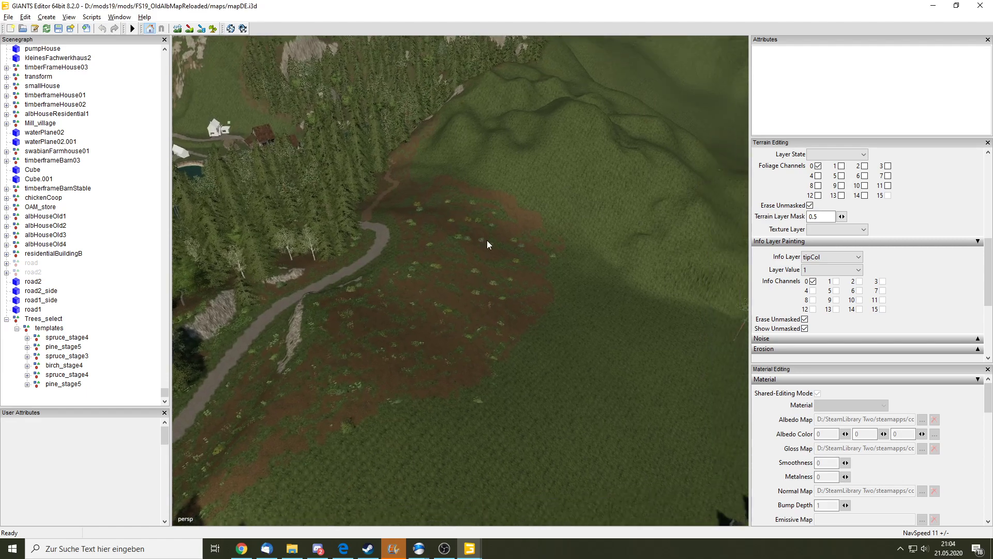
Open the Console panel showing the script's '0 Trees created!' errors and select Trees_select
{"action": "right_click_drag", "start_coordinate": [184, 23], "coordinate": [205, 40]}
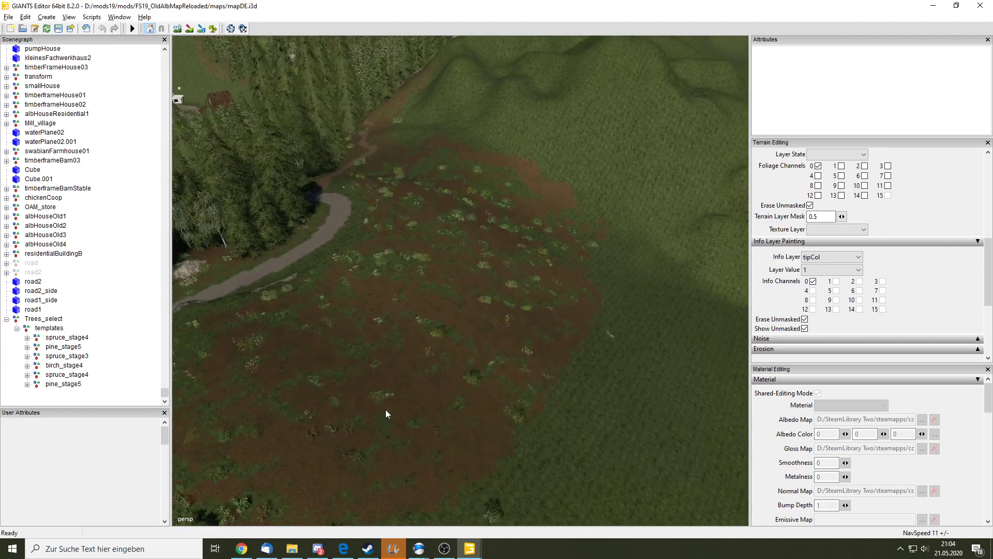
{"action": "left_click", "coordinate": [120, 17]}
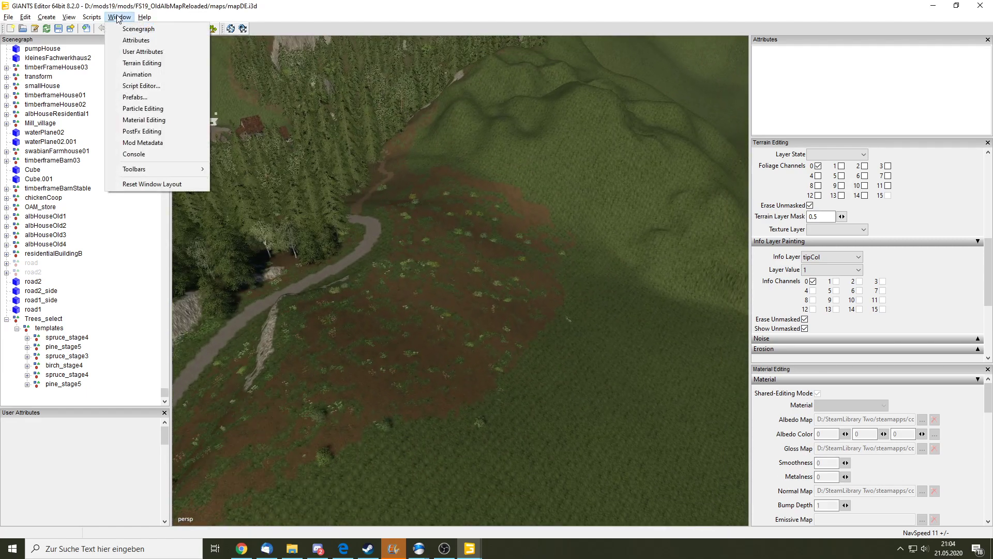
{"action": "left_click", "coordinate": [148, 154]}
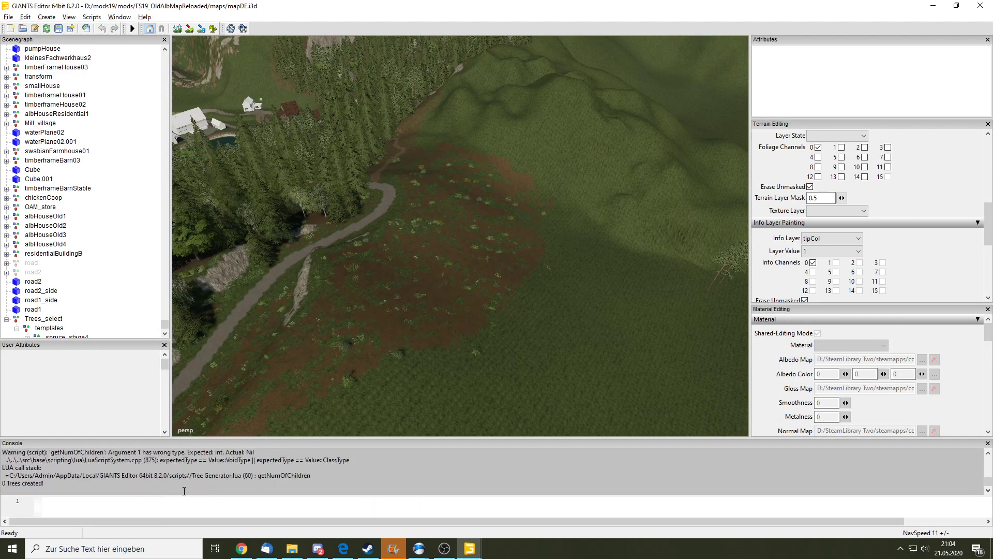
{"action": "scroll", "coordinate": [119, 274], "scroll_direction": "down", "scroll_amount": 3}
{"action": "left_click", "coordinate": [58, 254]}
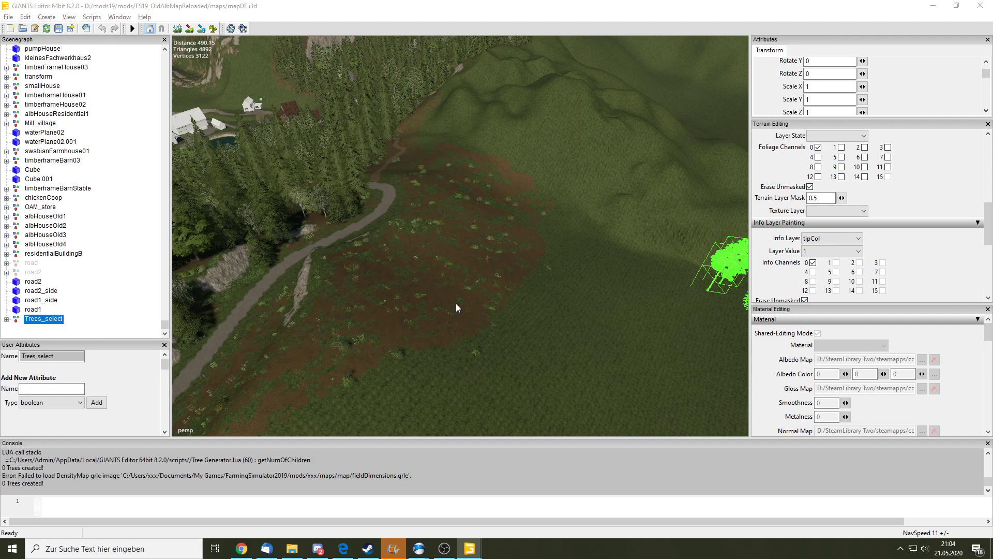
{"action": "right_click_drag", "start_coordinate": [434, 292], "coordinate": [471, 218]}
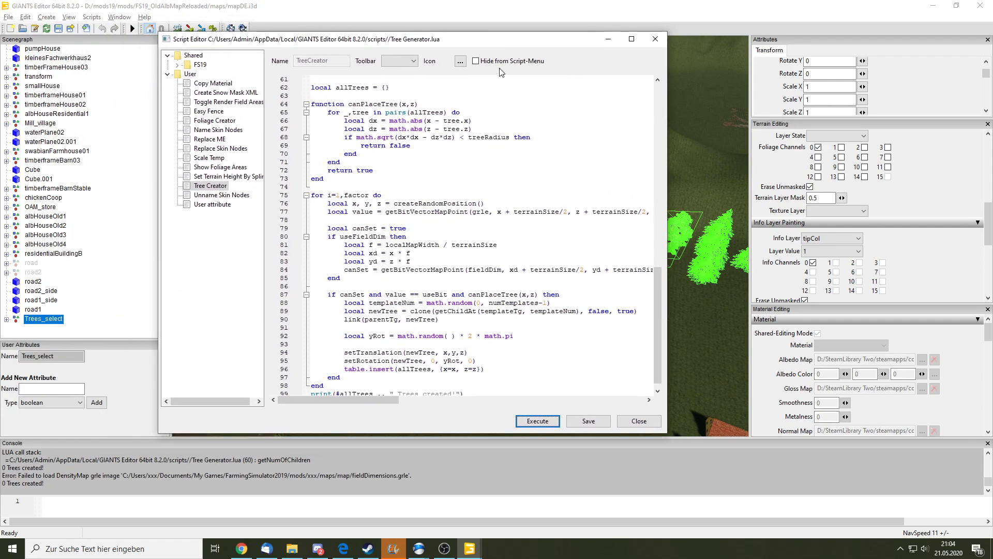
Scroll through the Tree Generator script to find the fieldDimensions file loading code
{"action": "scroll", "coordinate": [591, 229], "scroll_direction": "up", "scroll_amount": 10}
{"action": "scroll", "coordinate": [591, 229], "scroll_direction": "up", "scroll_amount": 5}
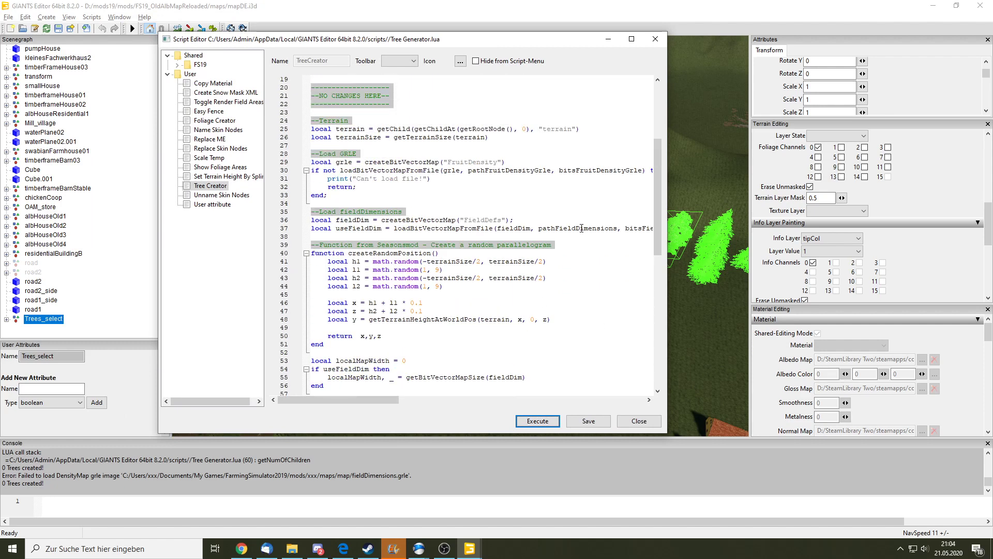
{"action": "scroll", "coordinate": [564, 238], "scroll_direction": "up", "scroll_amount": 1}
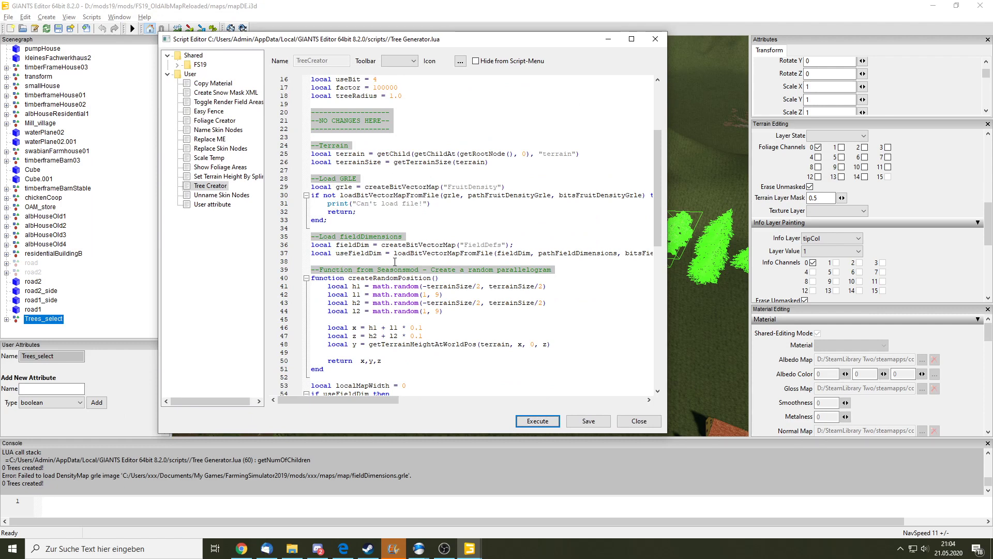
{"action": "left_click_drag", "start_coordinate": [377, 401], "coordinate": [362, 402]}
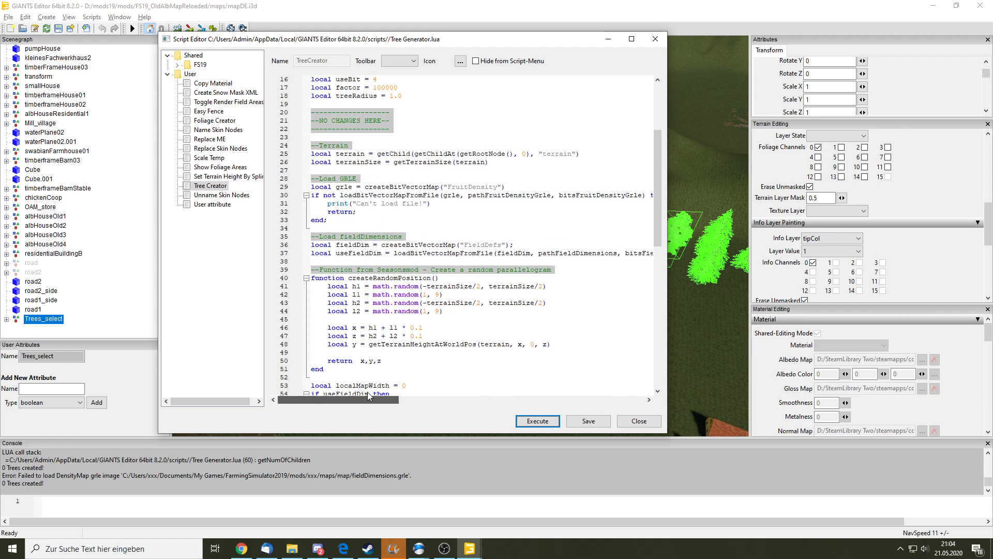
{"action": "left_click_drag", "start_coordinate": [369, 397], "coordinate": [398, 402]}
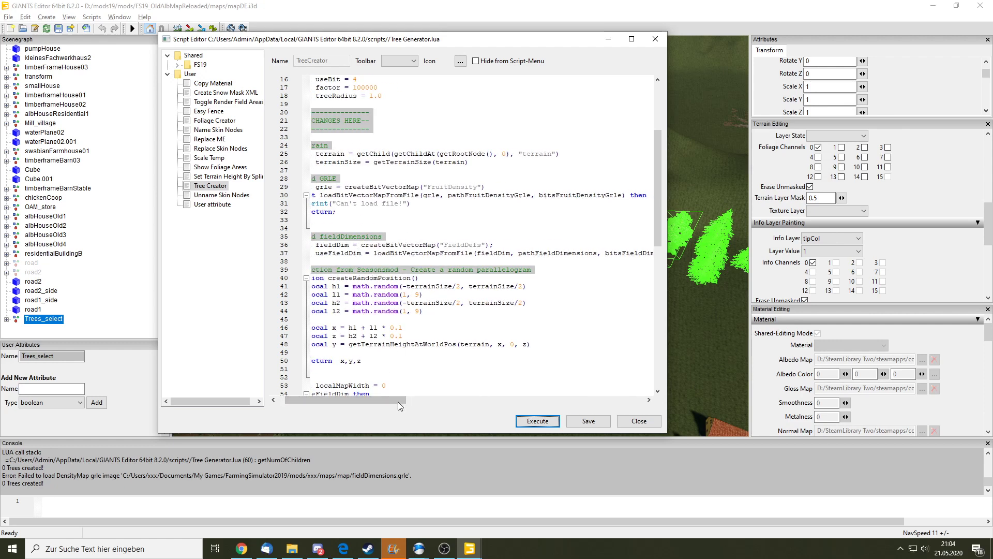
{"action": "left_click_drag", "start_coordinate": [398, 402], "coordinate": [391, 401]}
{"action": "scroll", "coordinate": [435, 314], "scroll_direction": "down", "scroll_amount": 5}
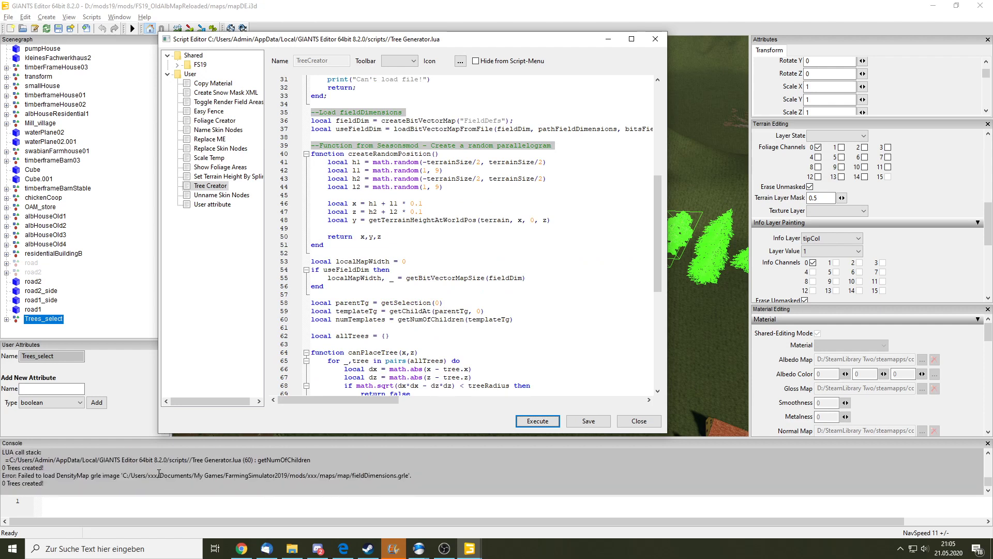
{"action": "scroll", "coordinate": [442, 294], "scroll_direction": "down", "scroll_amount": 3}
{"action": "scroll", "coordinate": [442, 295], "scroll_direction": "down", "scroll_amount": 3}
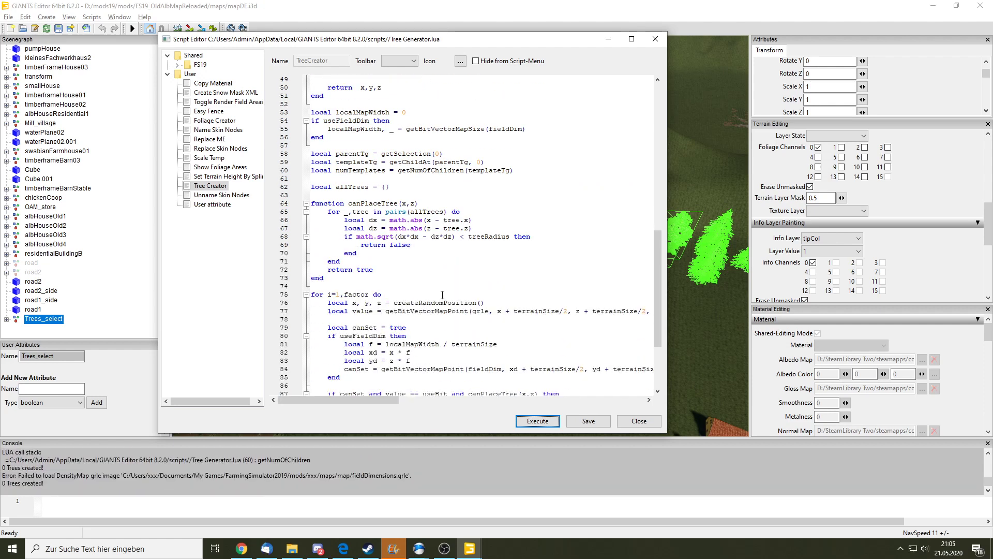
{"action": "scroll", "coordinate": [442, 295], "scroll_direction": "down", "scroll_amount": 3}
{"action": "scroll", "coordinate": [421, 329], "scroll_direction": "down", "scroll_amount": 2}
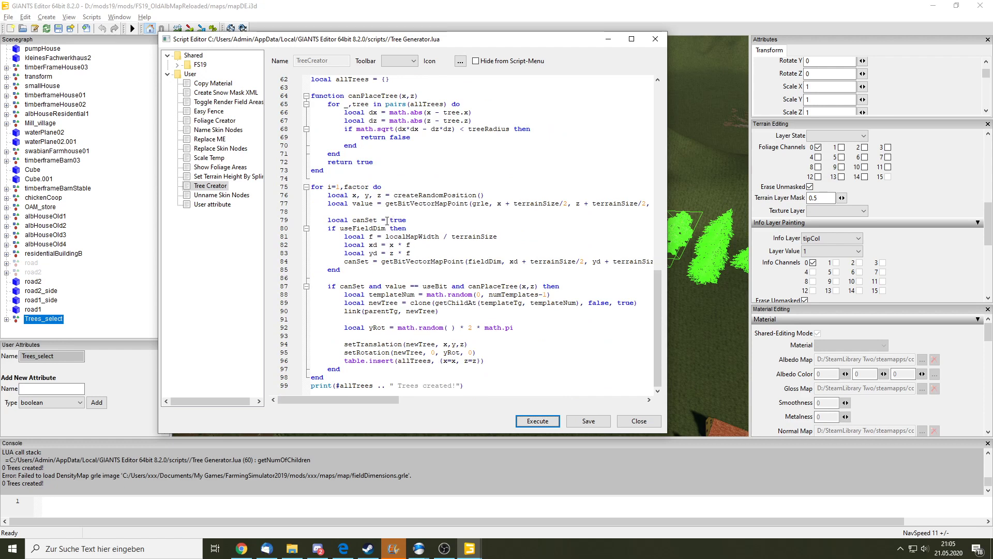
On line 37, set useFieldDim to false and comment out the fieldDimensions file load with --
{"action": "scroll", "coordinate": [387, 220], "scroll_direction": "up", "scroll_amount": 5}
{"action": "scroll", "coordinate": [389, 217], "scroll_direction": "up", "scroll_amount": 6}
{"action": "scroll", "coordinate": [393, 214], "scroll_direction": "up", "scroll_amount": 3}
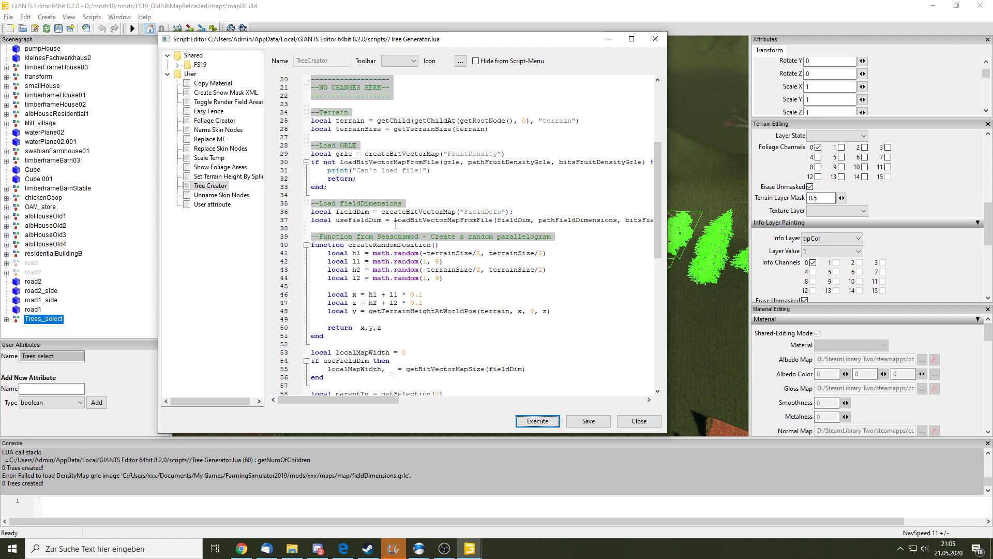
{"action": "left_click", "coordinate": [396, 222]}
{"action": "type", "text": "--"}
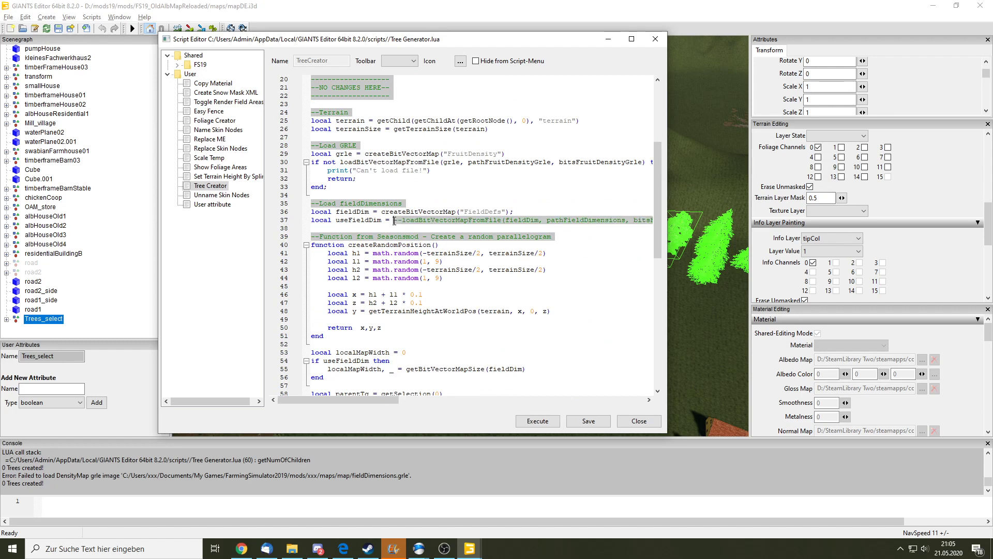
{"action": "type", "text": "false"}
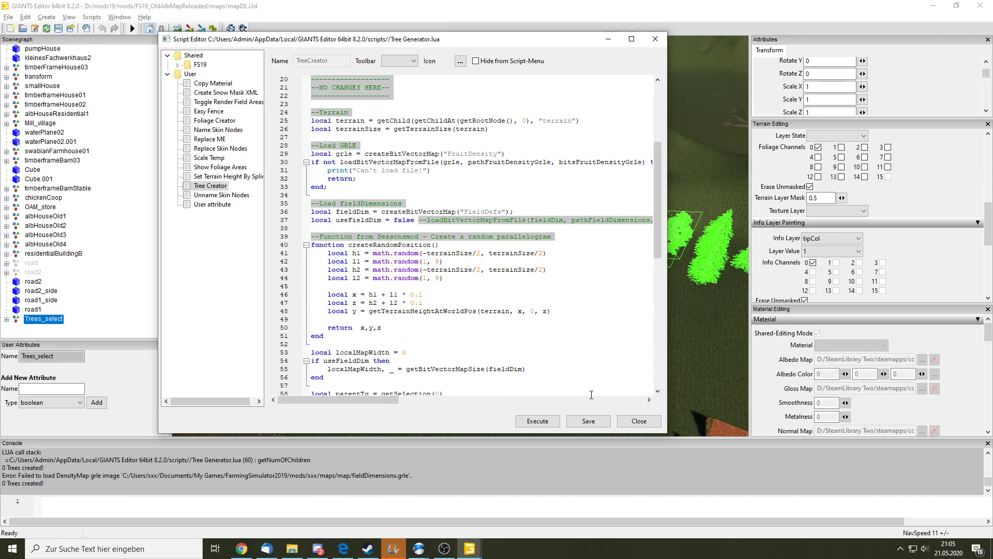
{"action": "left_click_drag", "start_coordinate": [512, 39], "coordinate": [820, 30]}
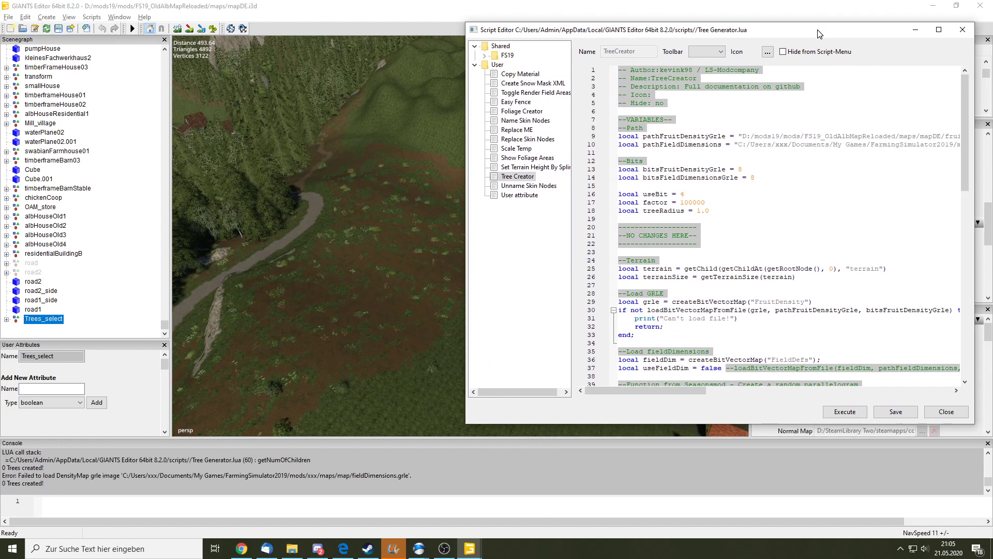
Execute the edited tree script again and slide the editor window aside to check for trees
{"action": "scroll", "coordinate": [822, 254], "scroll_direction": "up", "scroll_amount": 1}
{"action": "scroll", "coordinate": [822, 254], "scroll_direction": "down", "scroll_amount": 10}
{"action": "scroll", "coordinate": [827, 290], "scroll_direction": "down", "scroll_amount": 5}
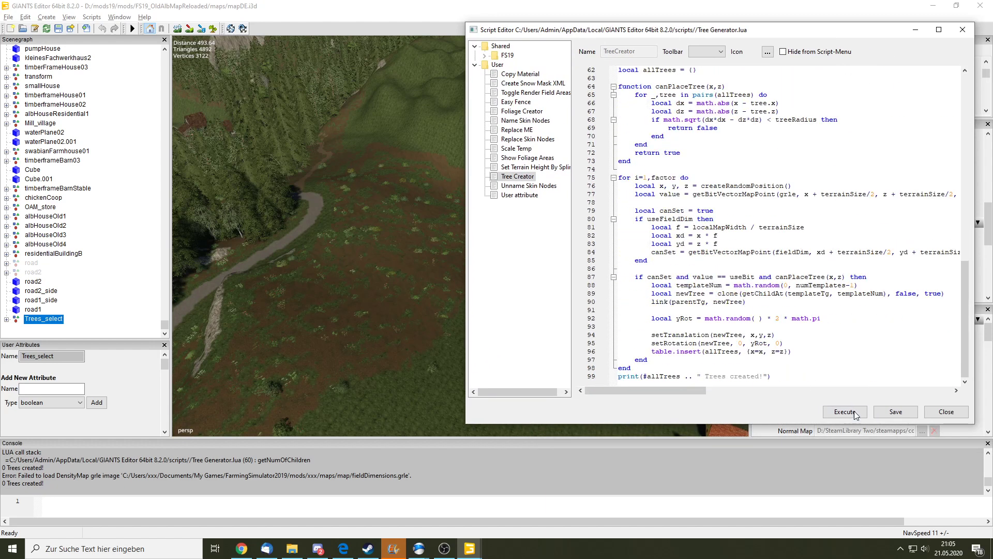
{"action": "left_click", "coordinate": [857, 412]}
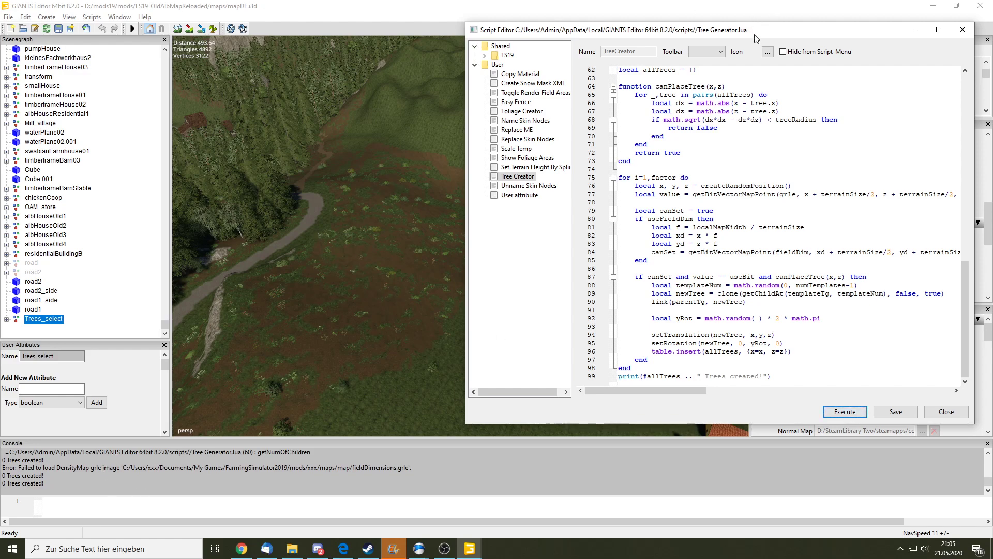
{"action": "left_click_drag", "start_coordinate": [755, 38], "coordinate": [265, 49]}
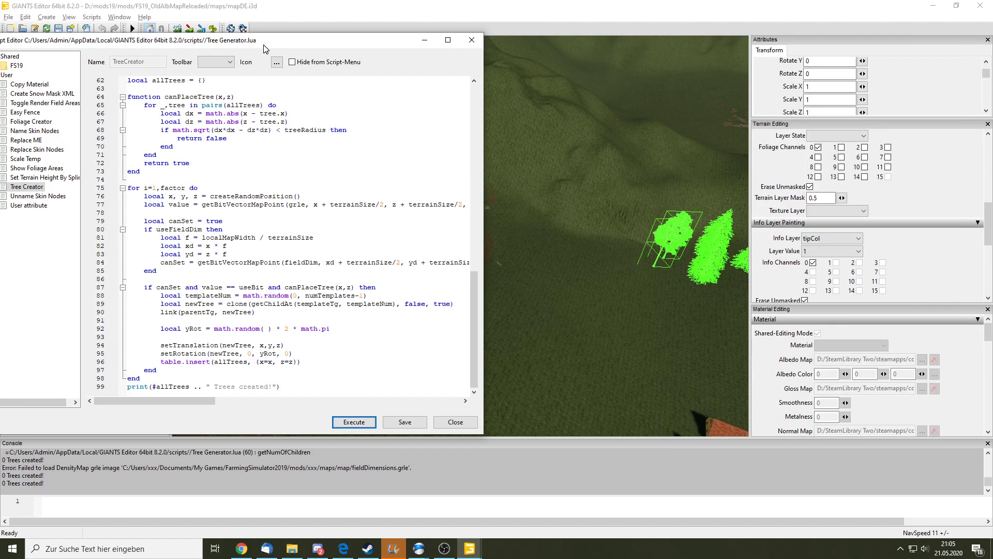
{"action": "mouse_move", "coordinate": [265, 49]}
{"action": "left_mouse_down"}
{"action": "mouse_move", "coordinate": [502, 50]}
{"action": "mouse_move", "coordinate": [566, 61]}
{"action": "left_mouse_up"}
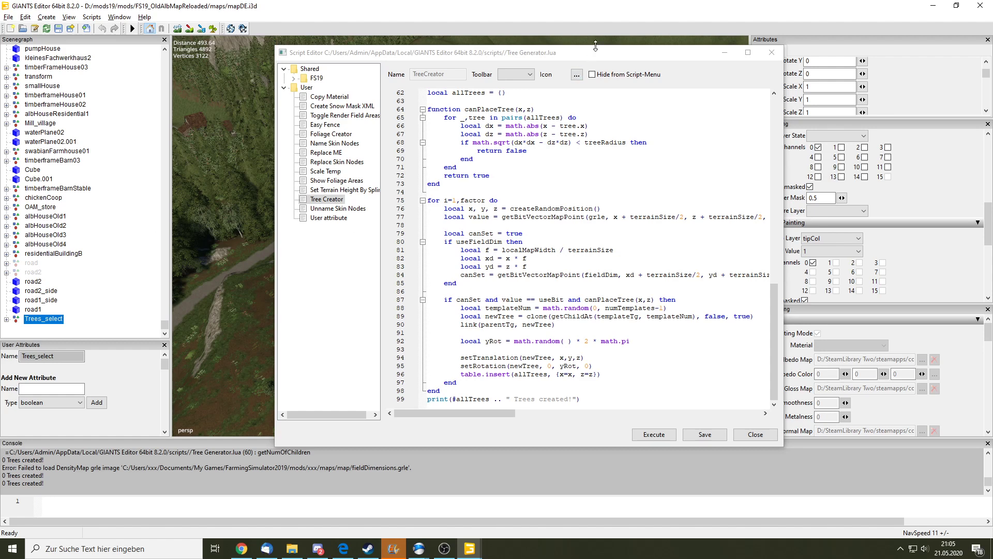
Put away the script editor and enter info layer painting on the fruitDensity layer
{"action": "left_click", "coordinate": [771, 52]}
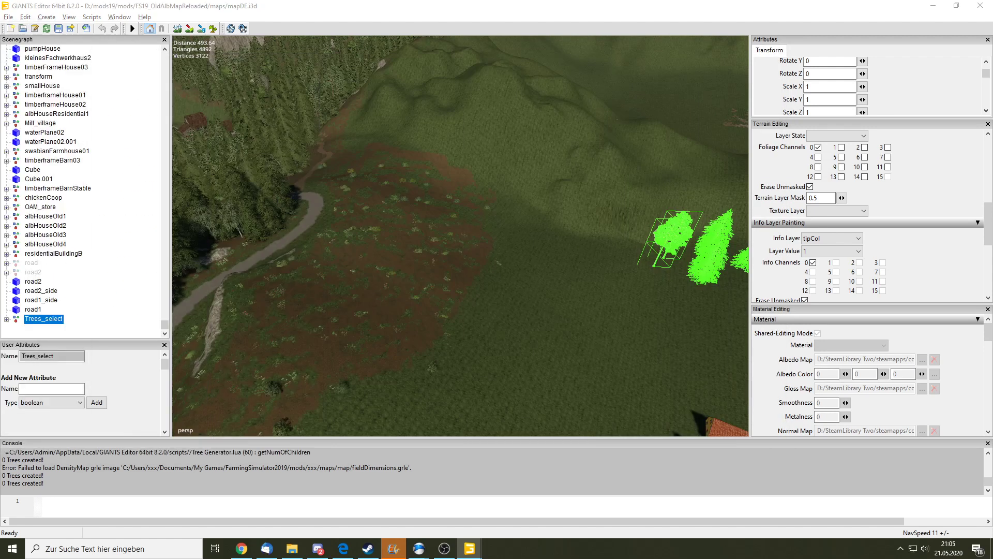
{"action": "left_click", "coordinate": [201, 29]}
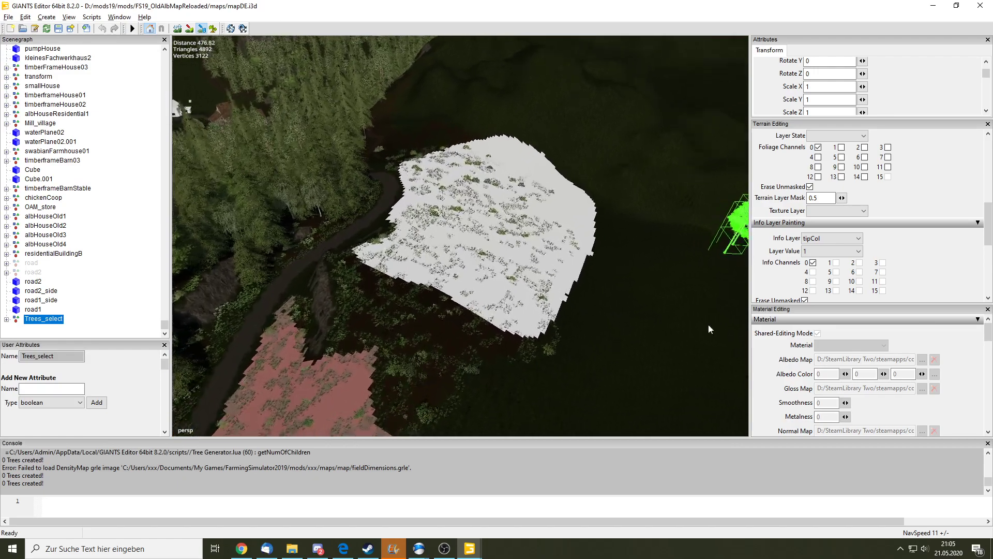
{"action": "left_click", "coordinate": [832, 251]}
{"action": "left_click", "coordinate": [832, 262]}
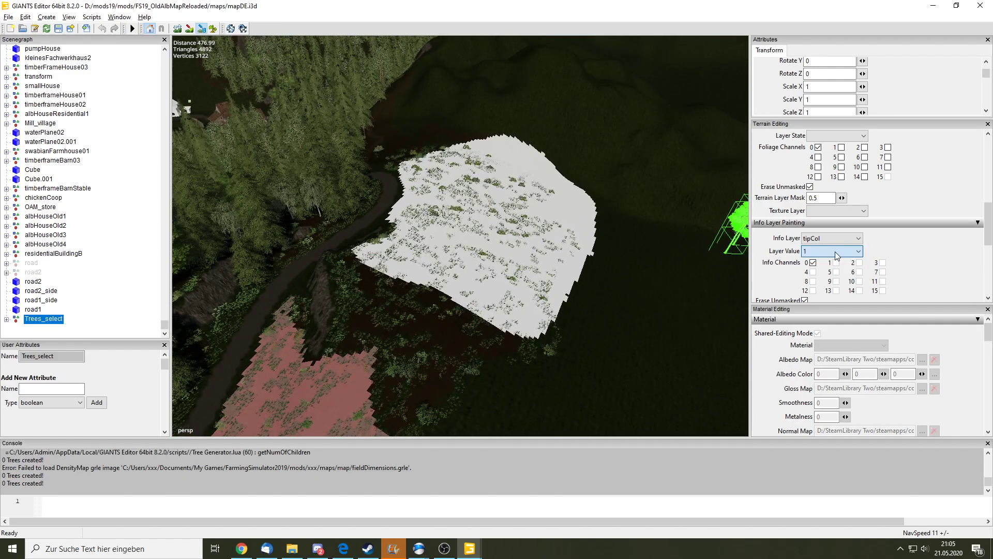
{"action": "left_click", "coordinate": [833, 238]}
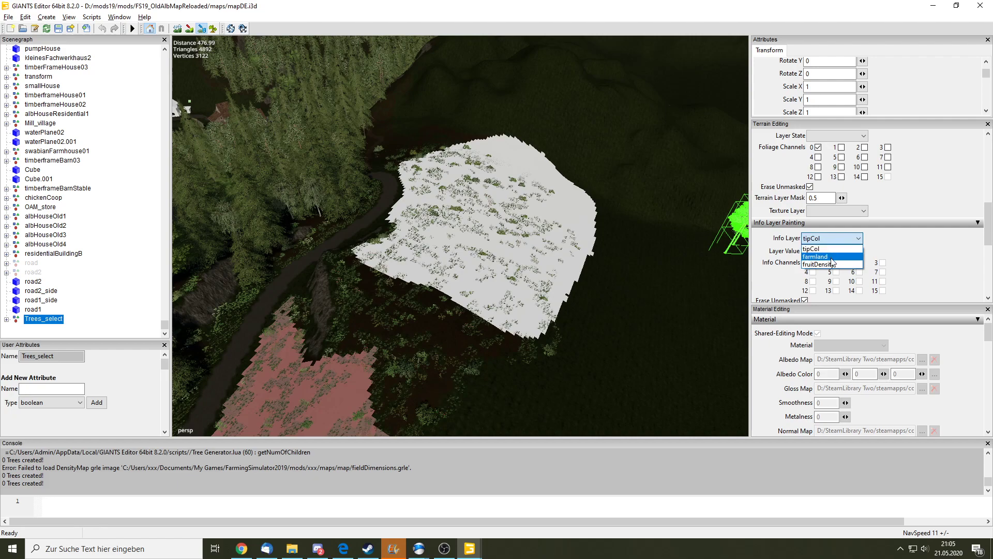
{"action": "left_click", "coordinate": [832, 264]}
Switch the fruitDensity layer value to 0, then back to 1
{"action": "right_click_drag", "start_coordinate": [583, 291], "coordinate": [640, 190]}
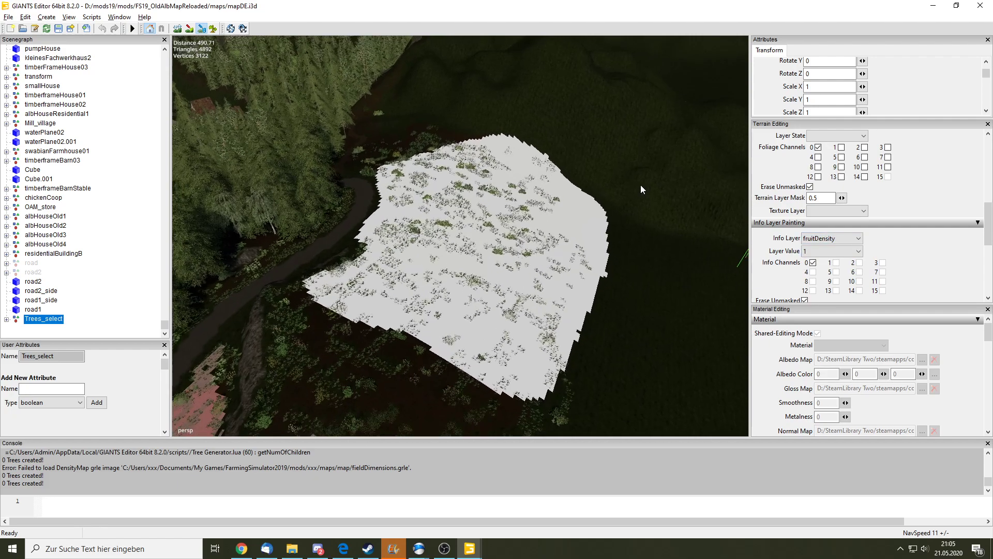
{"action": "left_click", "coordinate": [833, 251]}
{"action": "left_click", "coordinate": [835, 253]}
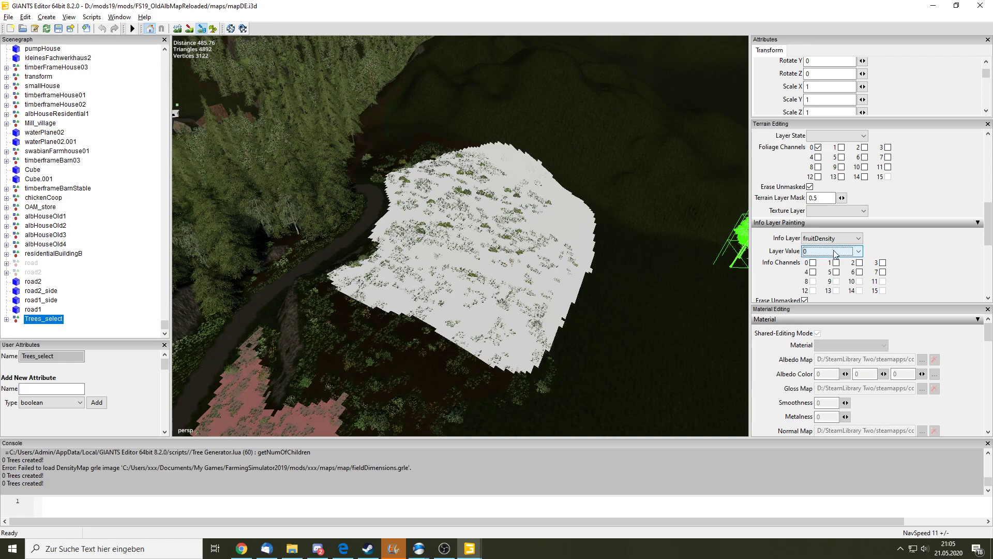
{"action": "left_click", "coordinate": [835, 253]}
{"action": "left_click", "coordinate": [828, 268]}
{"action": "mouse_move", "coordinate": [663, 290]}
{"action": "right_mouse_down"}
{"action": "mouse_move", "coordinate": [349, 415]}
{"action": "mouse_move", "coordinate": [650, 131]}
{"action": "right_mouse_up"}
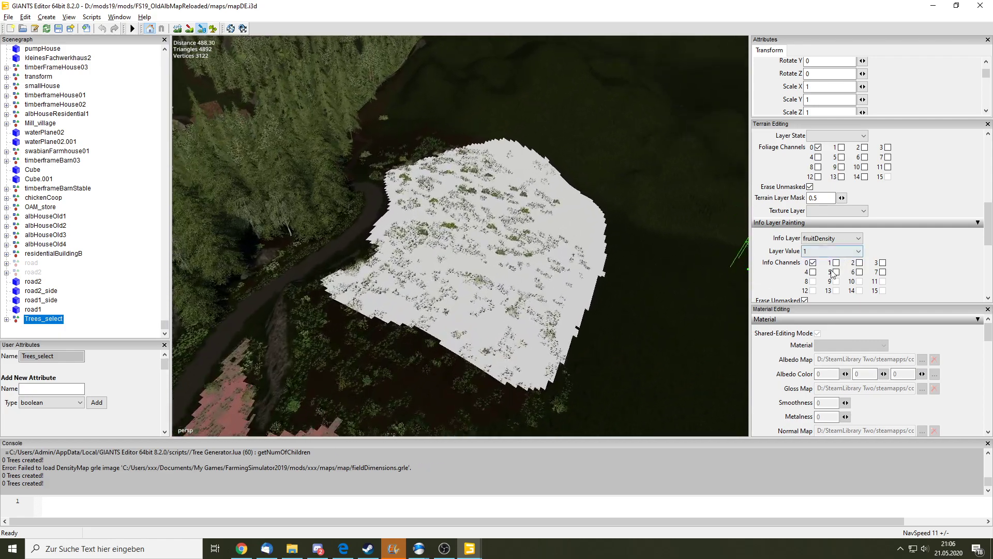
Try info channels 2 and 1 with value 0, then restore layer value 1
{"action": "left_click", "coordinate": [859, 262]}
{"action": "left_click", "coordinate": [812, 262]}
{"action": "left_click", "coordinate": [828, 251]}
{"action": "left_click", "coordinate": [822, 253]}
{"action": "left_click", "coordinate": [859, 262]}
{"action": "left_click", "coordinate": [836, 263]}
{"action": "left_click", "coordinate": [859, 263]}
{"action": "left_click", "coordinate": [830, 251]}
{"action": "left_click", "coordinate": [827, 265]}
{"action": "scroll", "coordinate": [564, 320], "scroll_direction": "up", "scroll_amount": 2}
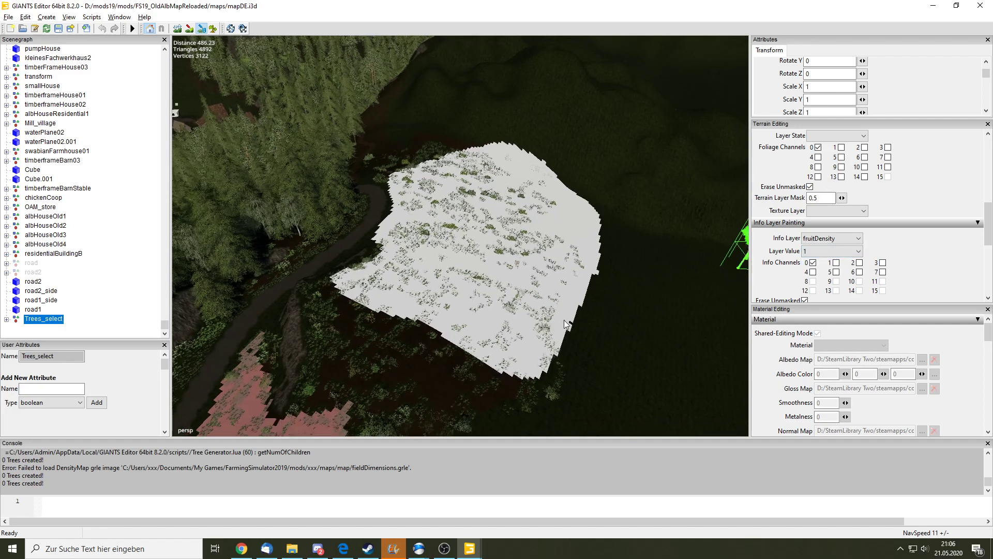
{"action": "mouse_move", "coordinate": [631, 185]}
{"action": "middle_mouse_down"}
{"action": "mouse_move", "coordinate": [568, 125]}
{"action": "mouse_move", "coordinate": [647, 196]}
{"action": "middle_mouse_up"}
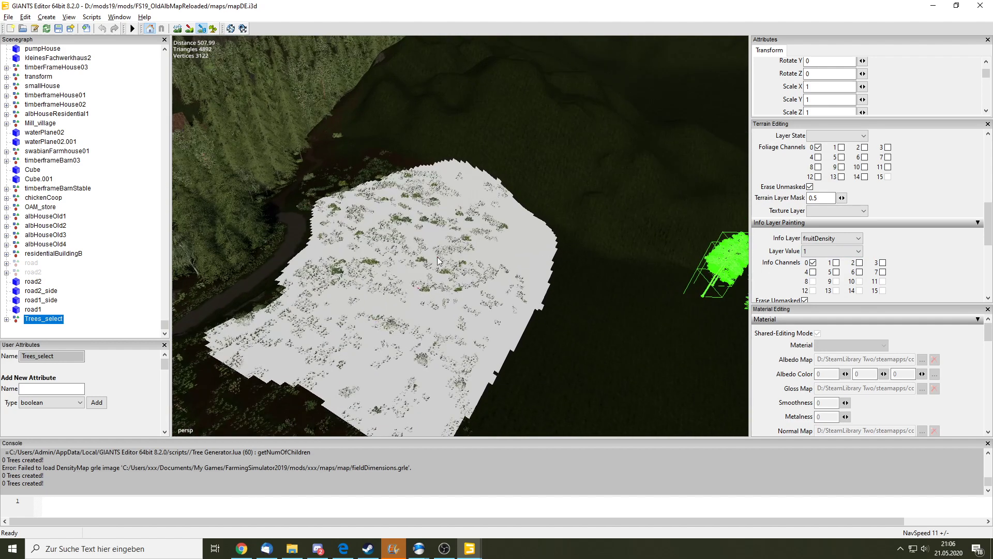
Untick info channels 0 and 1, leaving no info channels checked
{"action": "left_click", "coordinate": [836, 263]}
{"action": "left_click", "coordinate": [813, 263]}
{"action": "left_click", "coordinate": [836, 263]}
{"action": "middle_click_drag", "start_coordinate": [473, 265], "coordinate": [504, 209]}
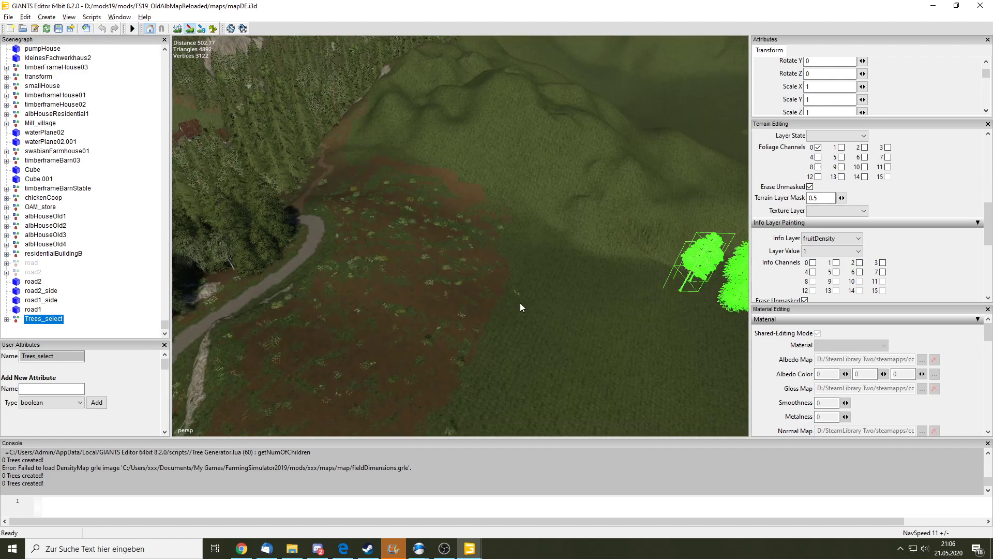
{"action": "mouse_move", "coordinate": [520, 303]}
{"action": "middle_mouse_down"}
{"action": "mouse_move", "coordinate": [523, 276]}
{"action": "mouse_move", "coordinate": [553, 281]}
{"action": "middle_mouse_up"}
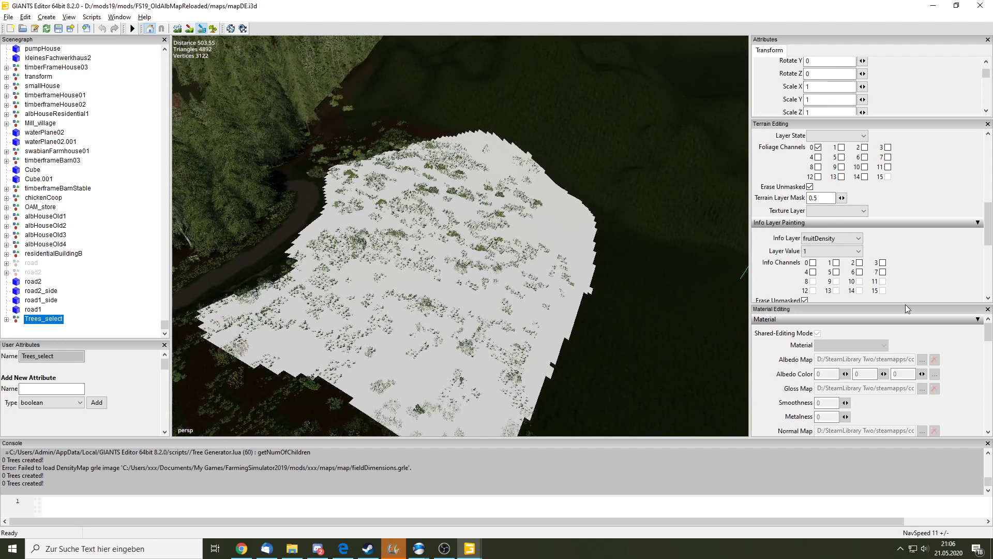
Enable info channel 0 and erase nearly all of the painted clearing
{"action": "left_click", "coordinate": [812, 263]}
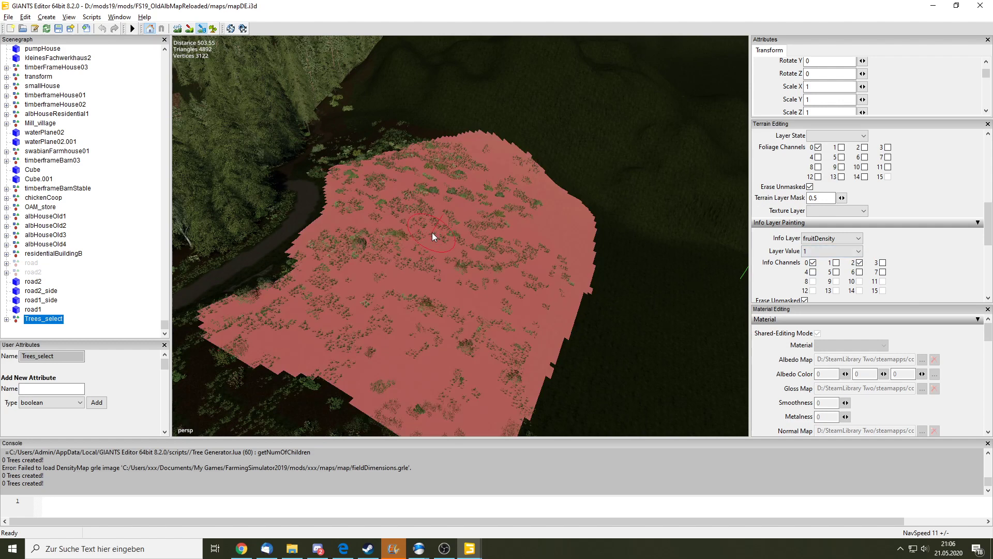
{"action": "middle_click_drag", "start_coordinate": [433, 231], "coordinate": [332, 377]}
{"action": "mouse_move", "coordinate": [399, 334]}
{"action": "left_mouse_down"}
{"action": "mouse_move", "coordinate": [438, 377]}
{"action": "mouse_move", "coordinate": [581, 214]}
{"action": "left_mouse_up"}
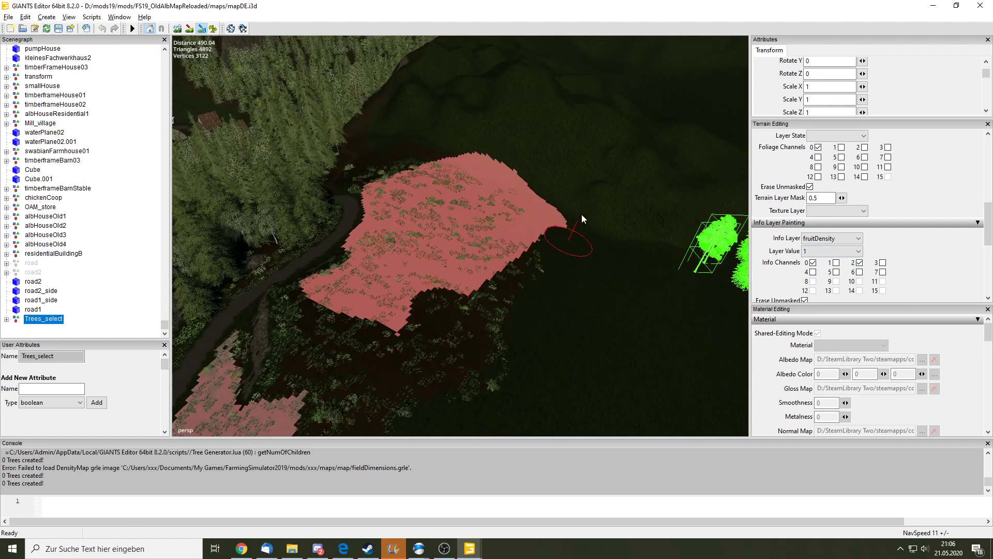
{"action": "mouse_move", "coordinate": [436, 169]}
{"action": "left_mouse_down"}
{"action": "mouse_move", "coordinate": [347, 241]}
{"action": "mouse_move", "coordinate": [389, 309]}
{"action": "mouse_move", "coordinate": [560, 228]}
{"action": "left_mouse_up"}
{"action": "mouse_move", "coordinate": [491, 198]}
{"action": "left_mouse_down"}
{"action": "mouse_move", "coordinate": [350, 272]}
{"action": "mouse_move", "coordinate": [538, 205]}
{"action": "mouse_move", "coordinate": [404, 315]}
{"action": "left_mouse_up"}
{"action": "mouse_move", "coordinate": [403, 315]}
{"action": "middle_mouse_down"}
{"action": "mouse_move", "coordinate": [473, 232]}
{"action": "mouse_move", "coordinate": [443, 310]}
{"action": "middle_mouse_up"}
{"action": "mouse_move", "coordinate": [442, 309]}
{"action": "left_mouse_down"}
{"action": "mouse_move", "coordinate": [370, 405]}
{"action": "mouse_move", "coordinate": [370, 305]}
{"action": "mouse_move", "coordinate": [404, 230]}
{"action": "left_mouse_up"}
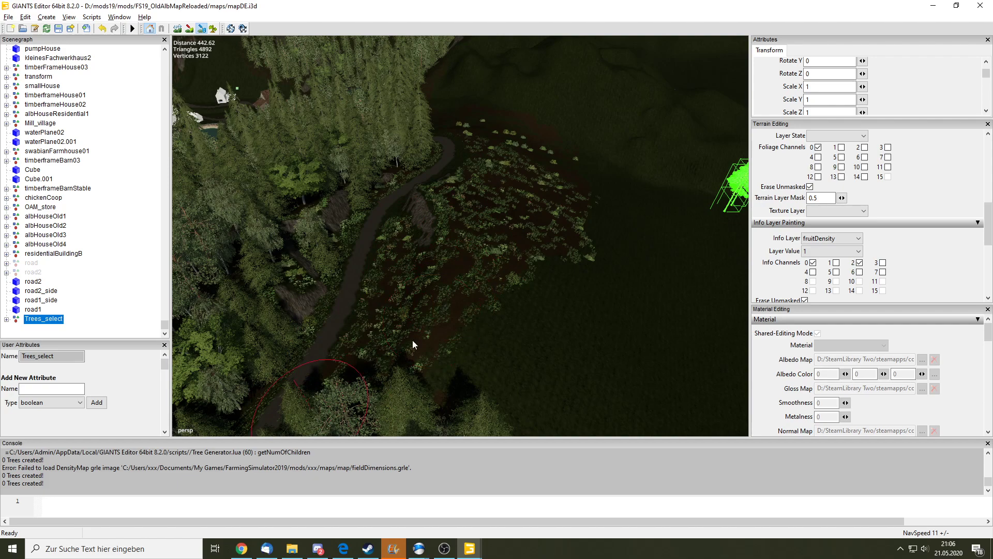
{"action": "mouse_move", "coordinate": [412, 339]}
{"action": "middle_mouse_down"}
{"action": "mouse_move", "coordinate": [494, 243]}
{"action": "mouse_move", "coordinate": [412, 299]}
{"action": "mouse_move", "coordinate": [451, 237]}
{"action": "mouse_move", "coordinate": [458, 257]}
{"action": "mouse_move", "coordinate": [473, 212]}
{"action": "middle_mouse_up"}
Repaint a new fruitDensity area over the clearing and trim it along the river edge
{"action": "mouse_move", "coordinate": [474, 216]}
{"action": "left_mouse_down"}
{"action": "mouse_move", "coordinate": [491, 207]}
{"action": "mouse_move", "coordinate": [464, 296]}
{"action": "mouse_move", "coordinate": [329, 318]}
{"action": "mouse_move", "coordinate": [310, 271]}
{"action": "mouse_move", "coordinate": [365, 171]}
{"action": "mouse_move", "coordinate": [399, 150]}
{"action": "mouse_move", "coordinate": [513, 204]}
{"action": "mouse_move", "coordinate": [455, 310]}
{"action": "mouse_move", "coordinate": [393, 258]}
{"action": "mouse_move", "coordinate": [450, 180]}
{"action": "left_mouse_up"}
{"action": "mouse_move", "coordinate": [450, 180]}
{"action": "right_mouse_down"}
{"action": "mouse_move", "coordinate": [538, 164]}
{"action": "mouse_move", "coordinate": [486, 310]}
{"action": "mouse_move", "coordinate": [484, 240]}
{"action": "mouse_move", "coordinate": [414, 285]}
{"action": "right_mouse_up"}
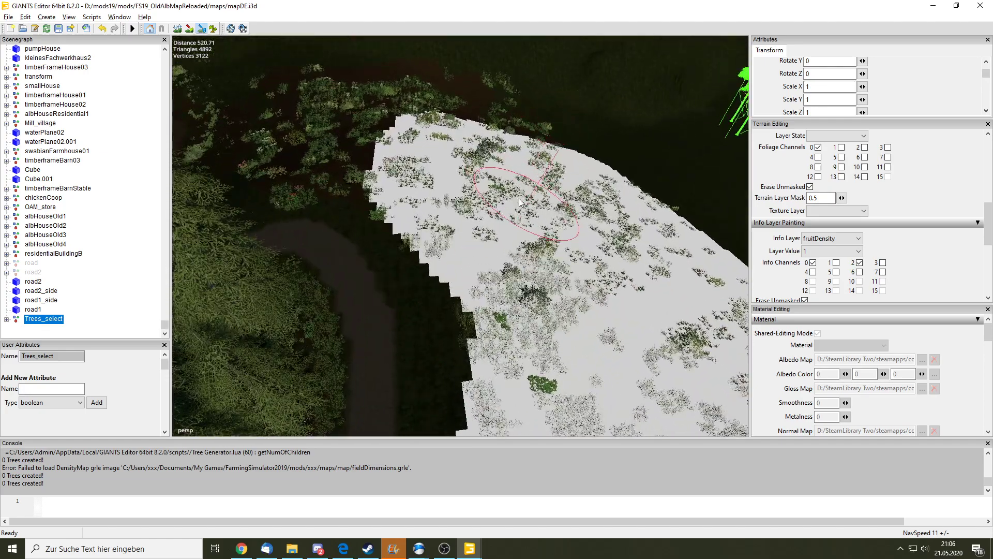
{"action": "mouse_move", "coordinate": [414, 290]}
{"action": "left_mouse_down"}
{"action": "mouse_move", "coordinate": [456, 202]}
{"action": "mouse_move", "coordinate": [450, 233]}
{"action": "mouse_move", "coordinate": [435, 150]}
{"action": "mouse_move", "coordinate": [380, 98]}
{"action": "mouse_move", "coordinate": [421, 234]}
{"action": "left_mouse_up"}
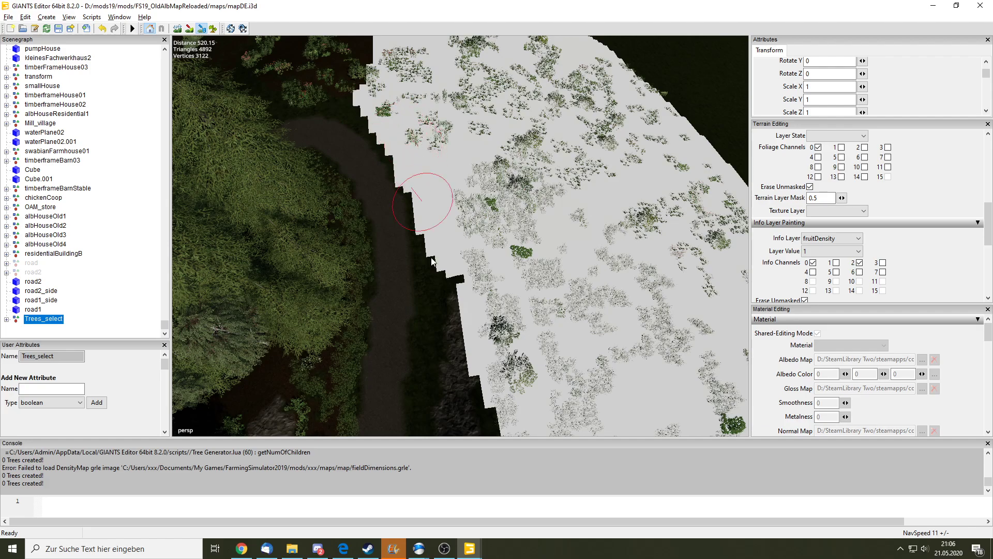
{"action": "scroll", "coordinate": [489, 123], "scroll_direction": "up", "scroll_amount": 3}
{"action": "left_click_drag", "start_coordinate": [436, 293], "coordinate": [545, 241]}
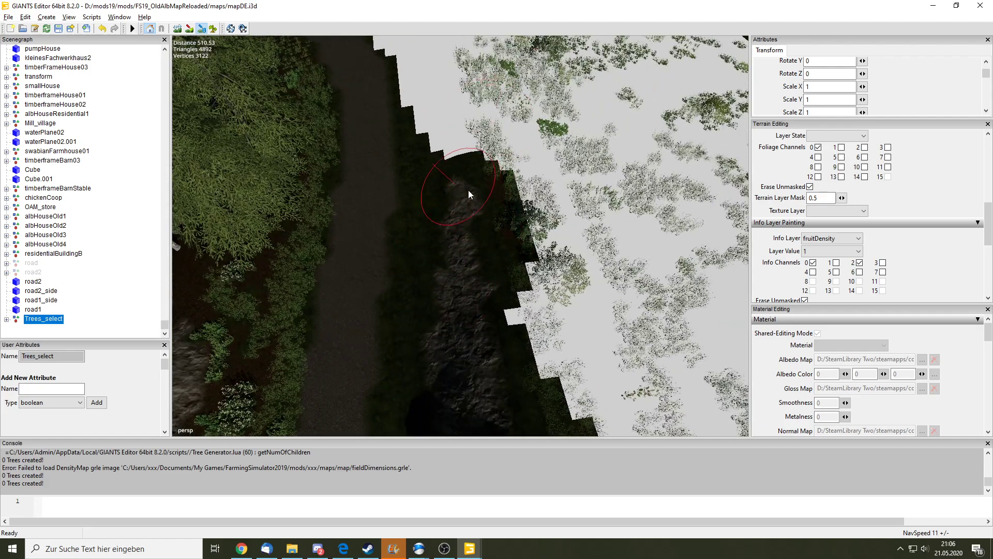
{"action": "right_click_drag", "start_coordinate": [546, 240], "coordinate": [419, 209]}
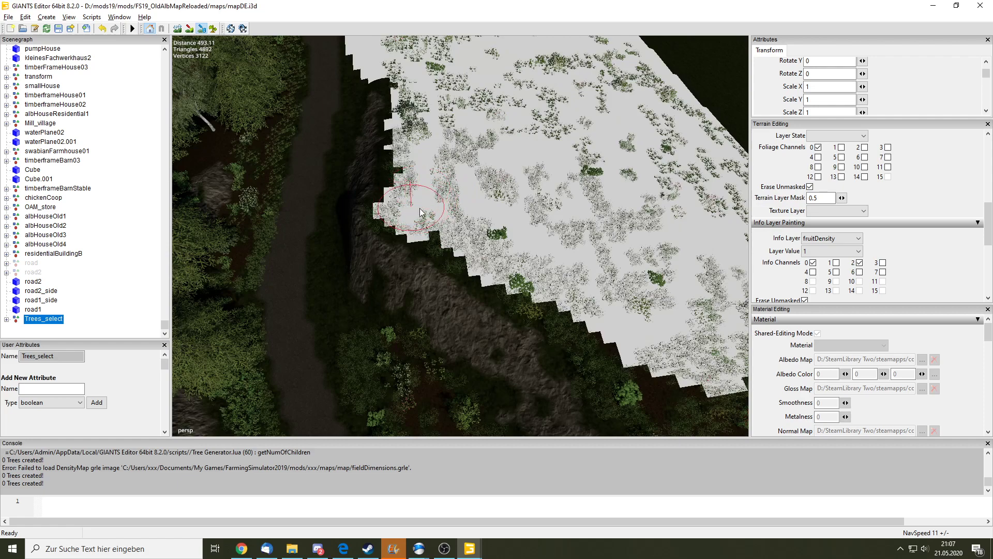
{"action": "mouse_move", "coordinate": [444, 195]}
{"action": "right_mouse_down"}
{"action": "mouse_move", "coordinate": [508, 270]}
{"action": "mouse_move", "coordinate": [465, 302]}
{"action": "right_mouse_up"}
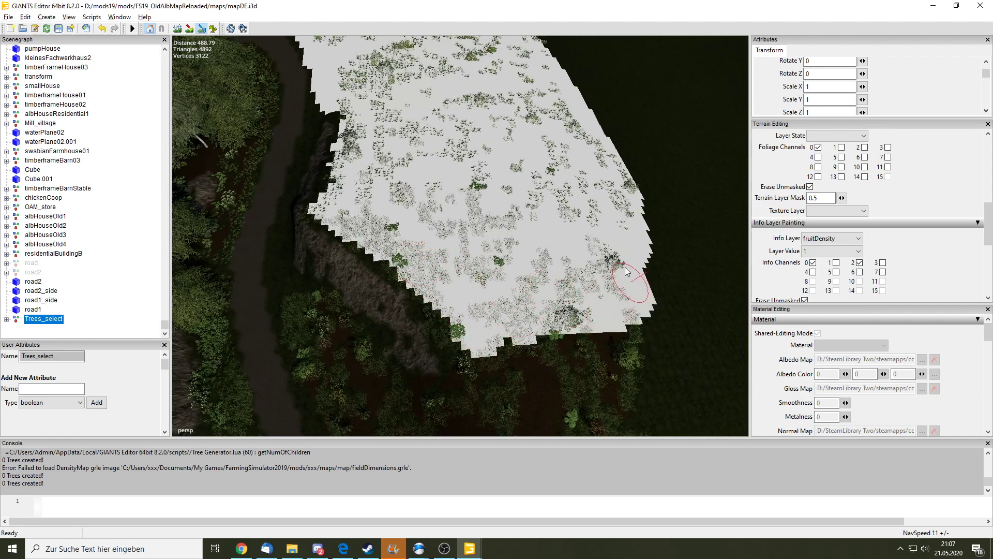
{"action": "mouse_move", "coordinate": [631, 290]}
{"action": "right_mouse_down"}
{"action": "mouse_move", "coordinate": [586, 202]}
{"action": "mouse_move", "coordinate": [413, 207]}
{"action": "right_mouse_up"}
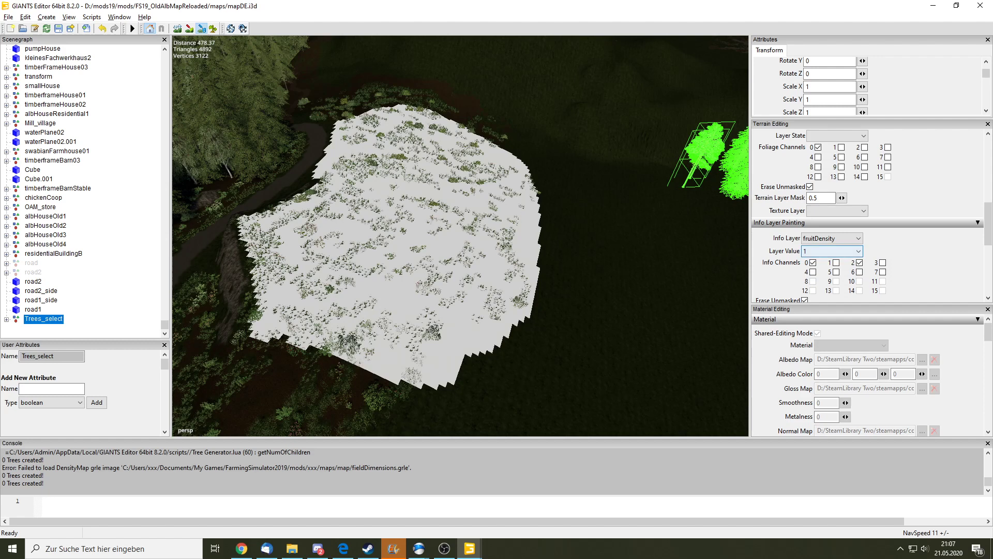
Change useBit to 1 in the Tree Creator script and save it
{"action": "scroll", "coordinate": [471, 205], "scroll_direction": "up", "scroll_amount": 5}
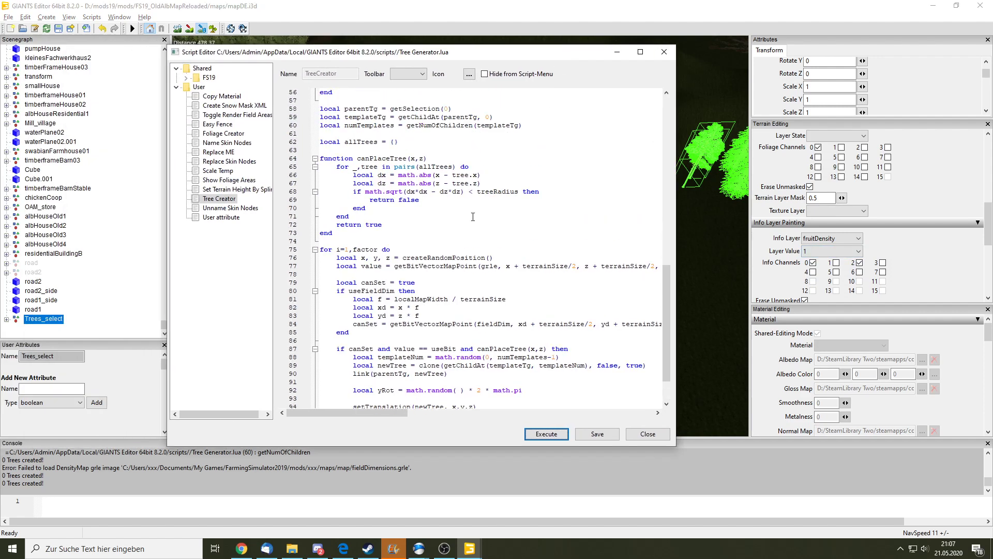
{"action": "scroll", "coordinate": [470, 205], "scroll_direction": "up", "scroll_amount": 5}
{"action": "scroll", "coordinate": [406, 350], "scroll_direction": "up", "scroll_amount": 3}
{"action": "scroll", "coordinate": [399, 239], "scroll_direction": "up", "scroll_amount": 3}
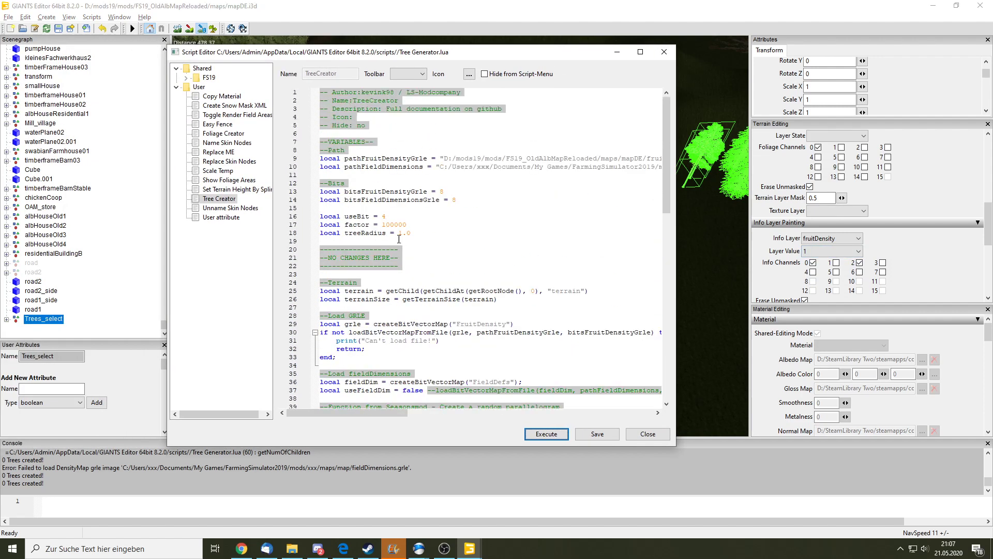
{"action": "left_click", "coordinate": [385, 216]}
{"action": "key", "text": "BackSpace"}
{"action": "type", "text": "1"}
{"action": "left_click", "coordinate": [587, 438]}
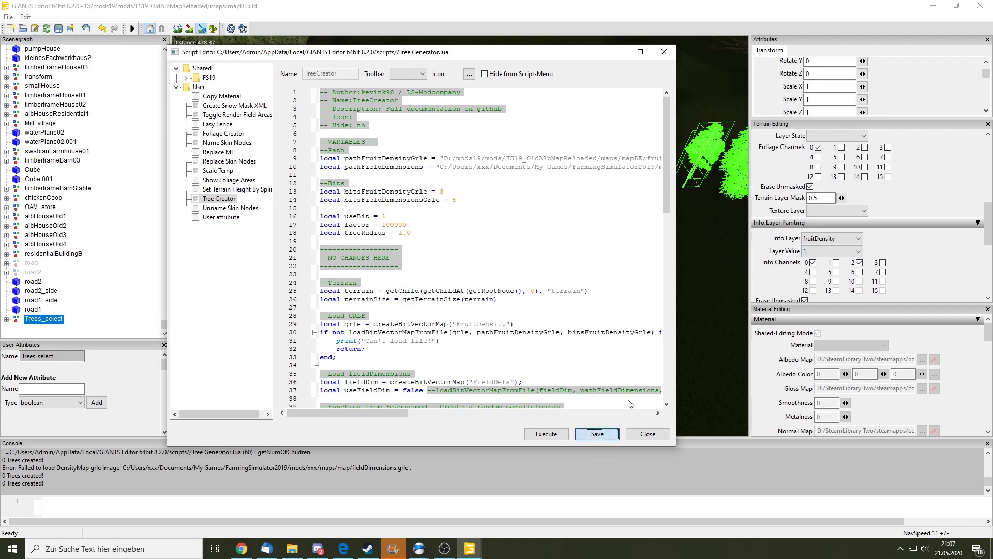
Execute the Tree Creator script with its window moved aside, then inspect the 28 new trees
{"action": "left_click", "coordinate": [617, 51]}
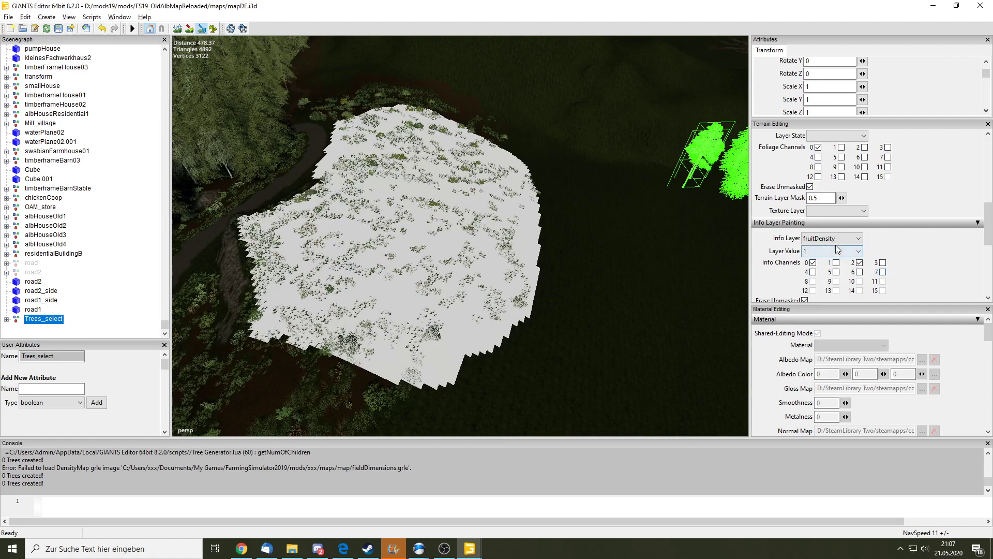
{"action": "mouse_move", "coordinate": [371, 219]}
{"action": "middle_mouse_down"}
{"action": "mouse_move", "coordinate": [458, 206]}
{"action": "mouse_move", "coordinate": [463, 196]}
{"action": "middle_mouse_up"}
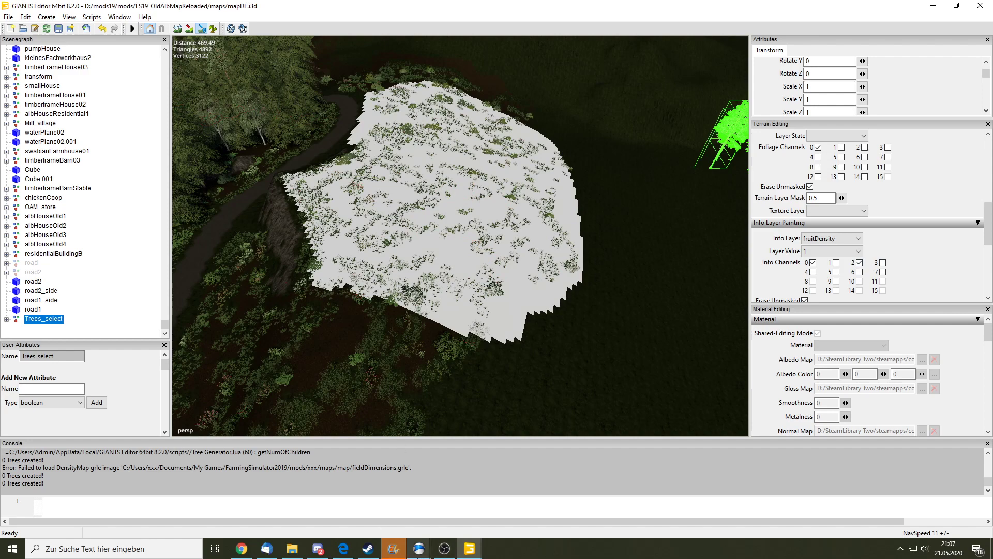
{"action": "mouse_move", "coordinate": [469, 549]}
{"action": "left_click", "coordinate": [525, 497]}
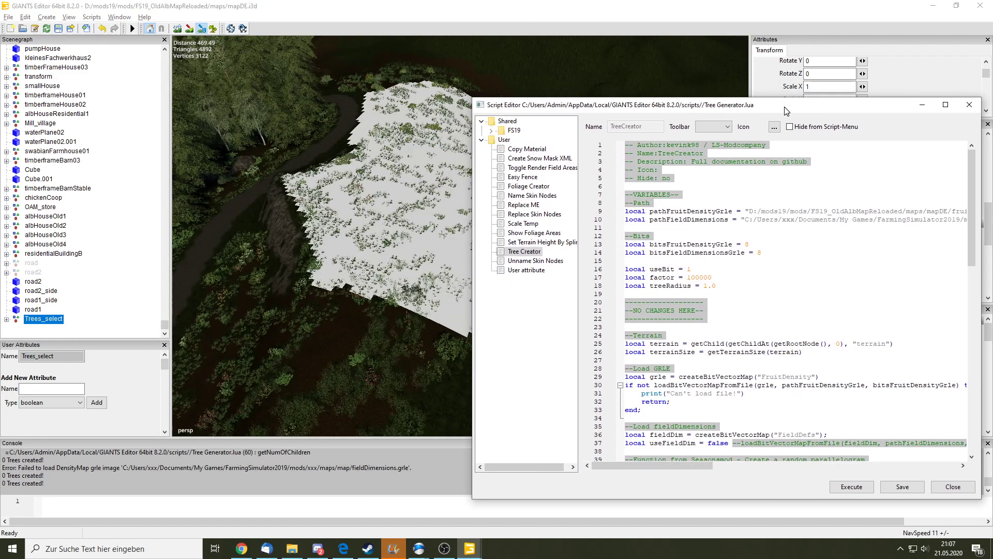
{"action": "left_click_drag", "start_coordinate": [480, 57], "coordinate": [813, 125]}
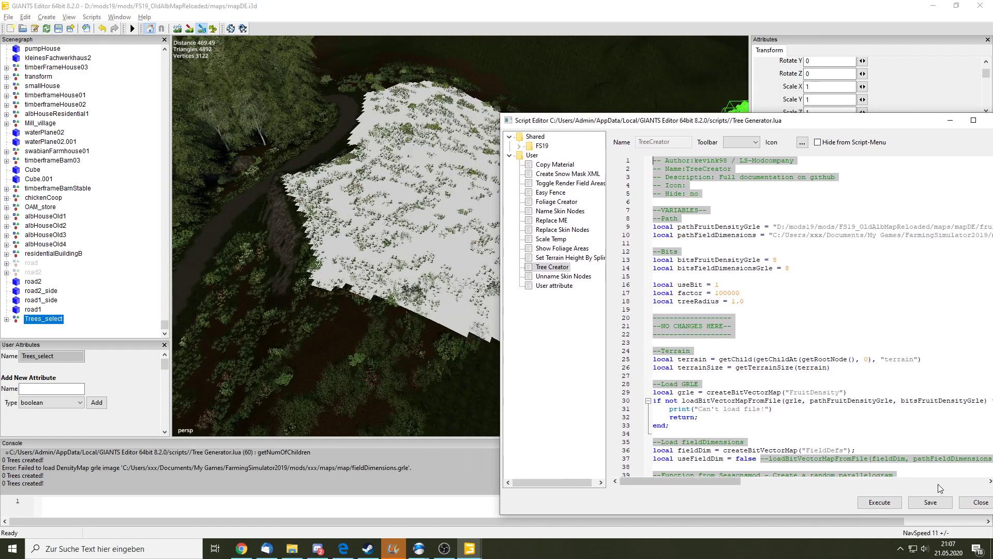
{"action": "left_click", "coordinate": [881, 505]}
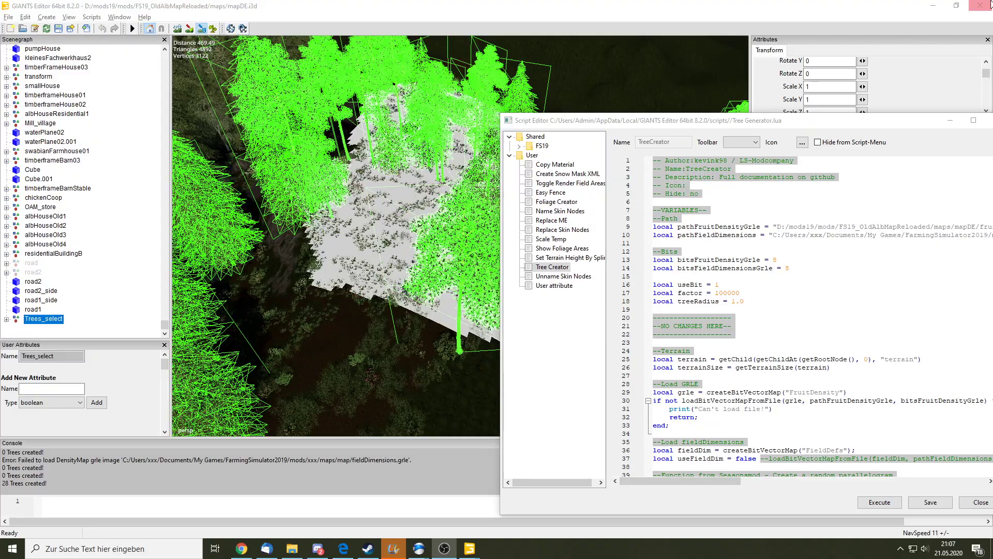
{"action": "left_click", "coordinate": [947, 120]}
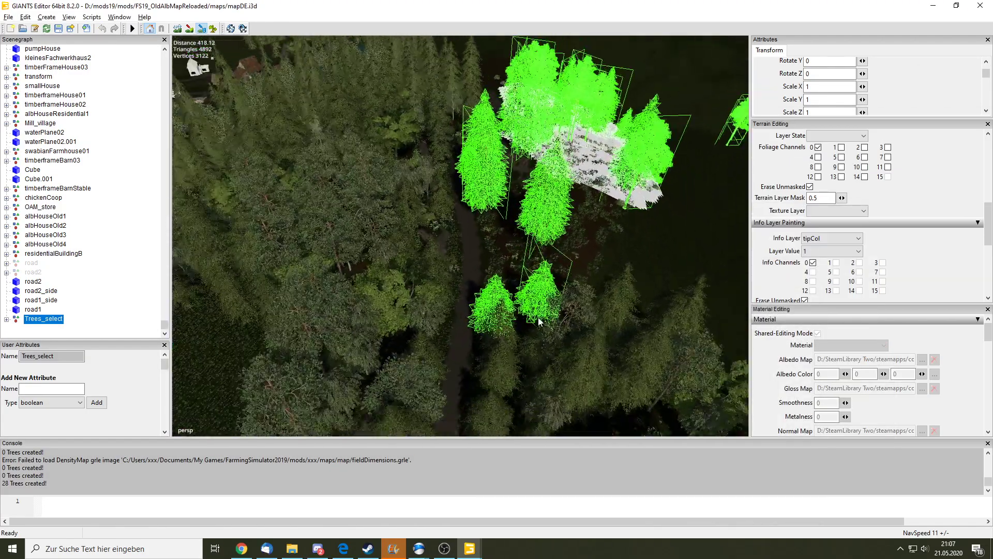
{"action": "mouse_move", "coordinate": [552, 223]}
{"action": "right_mouse_down"}
{"action": "mouse_move", "coordinate": [597, 168]}
{"action": "mouse_move", "coordinate": [482, 178]}
{"action": "mouse_move", "coordinate": [524, 303]}
{"action": "mouse_move", "coordinate": [348, 270]}
{"action": "right_mouse_up"}
{"action": "mouse_move", "coordinate": [449, 287]}
{"action": "right_mouse_down"}
{"action": "mouse_move", "coordinate": [526, 276]}
{"action": "mouse_move", "coordinate": [423, 247]}
{"action": "mouse_move", "coordinate": [336, 269]}
{"action": "right_mouse_up"}
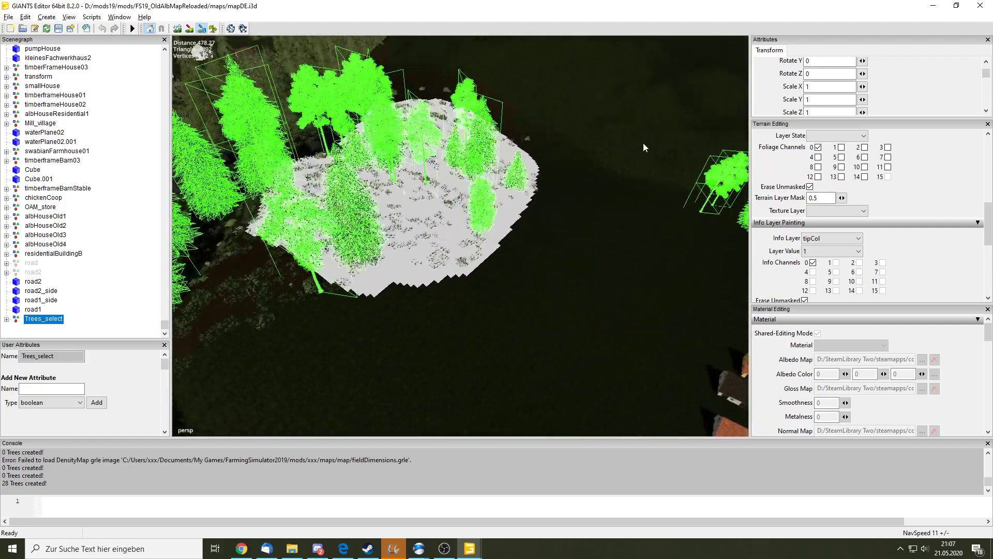
Delete all generated trees under Trees_select, from the first pine_stage5 onward, and hide the overlay
{"action": "left_click", "coordinate": [11, 326]}
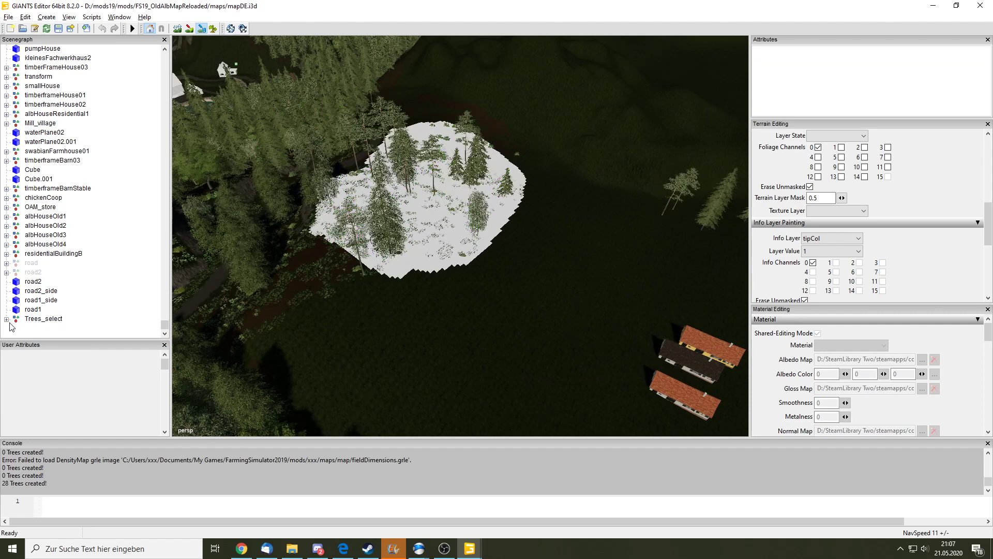
{"action": "left_click", "coordinate": [7, 319]}
{"action": "scroll", "coordinate": [62, 228], "scroll_direction": "down", "scroll_amount": 4}
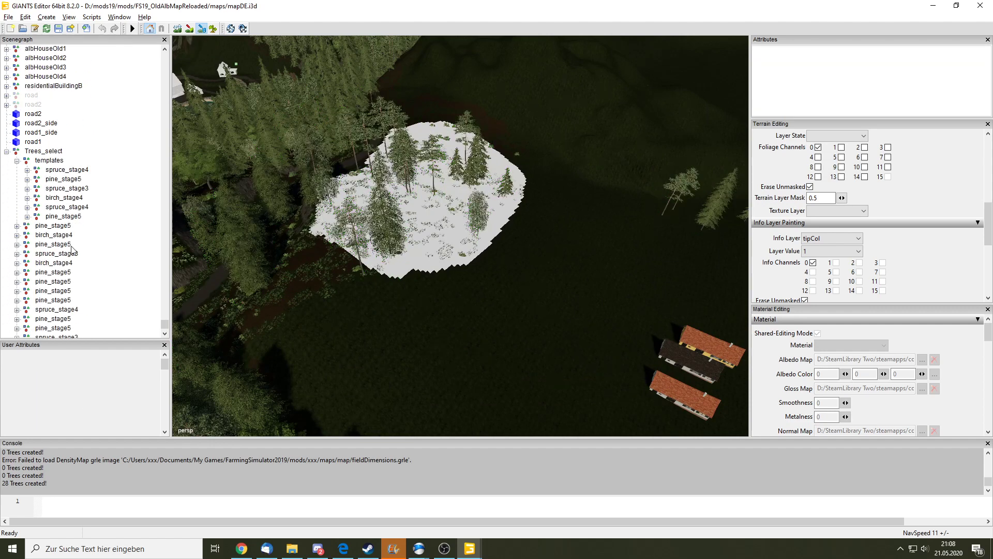
{"action": "left_click", "coordinate": [64, 228]}
{"action": "scroll", "coordinate": [64, 228], "scroll_direction": "down", "scroll_amount": 5}
{"action": "scroll", "coordinate": [59, 290], "scroll_direction": "down", "scroll_amount": 1}
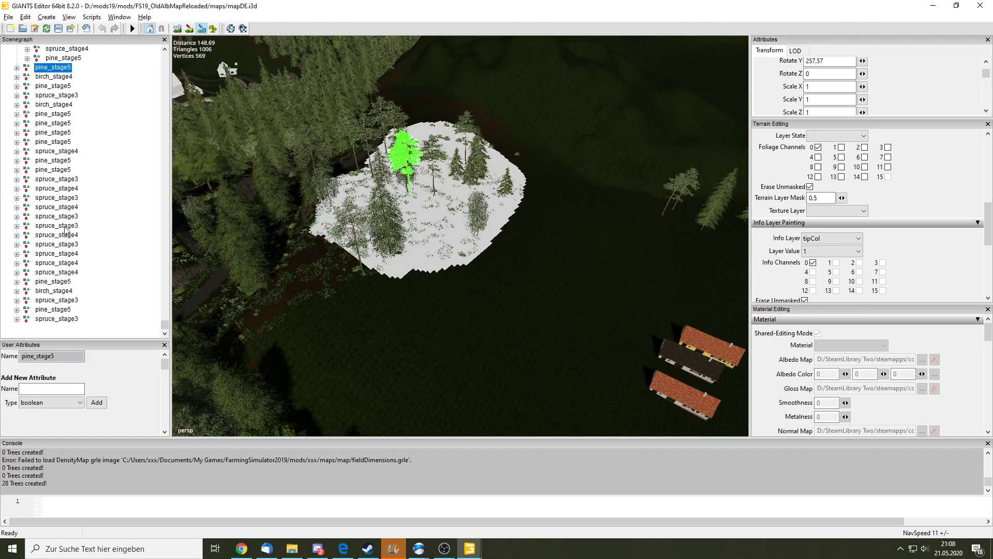
{"action": "left_click", "coordinate": [58, 319], "text": "shift"}
{"action": "key", "text": "Delete"}
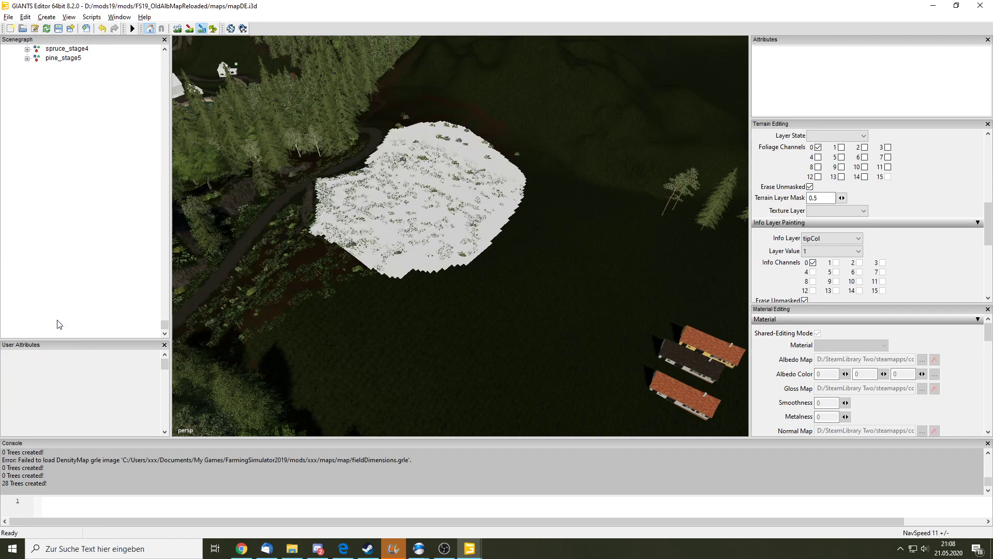
{"action": "scroll", "coordinate": [294, 171], "scroll_direction": "up", "scroll_amount": 3}
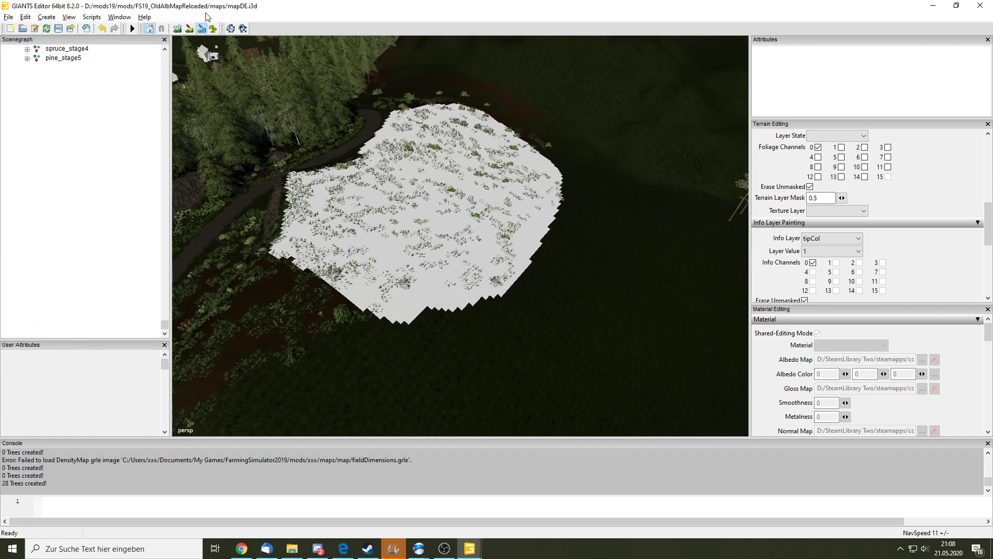
{"action": "left_click", "coordinate": [201, 28]}
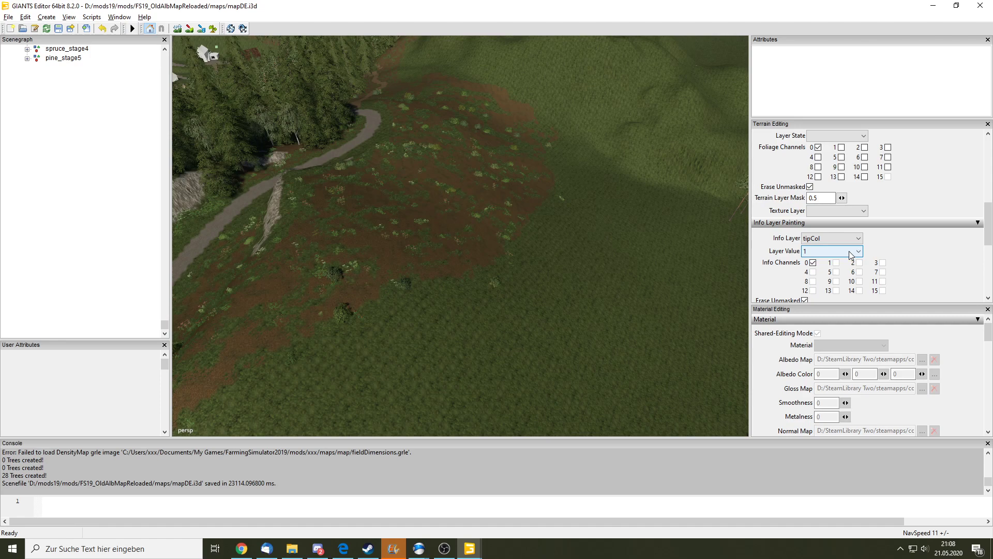
Show the info-layer overlay again with the layer value kept at 1
{"action": "left_click", "coordinate": [205, 30]}
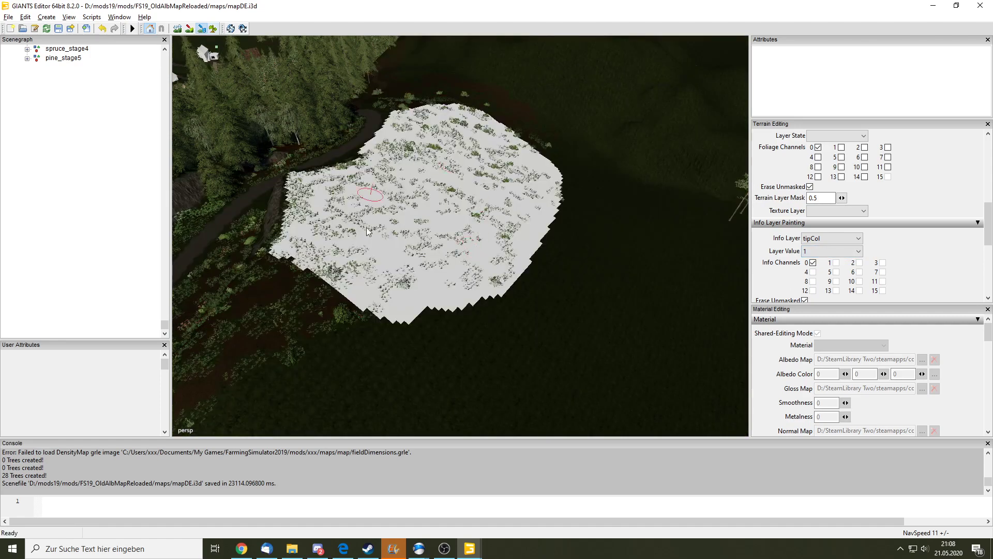
{"action": "left_click", "coordinate": [856, 251]}
{"action": "left_click", "coordinate": [839, 254]}
{"action": "left_click", "coordinate": [838, 253]}
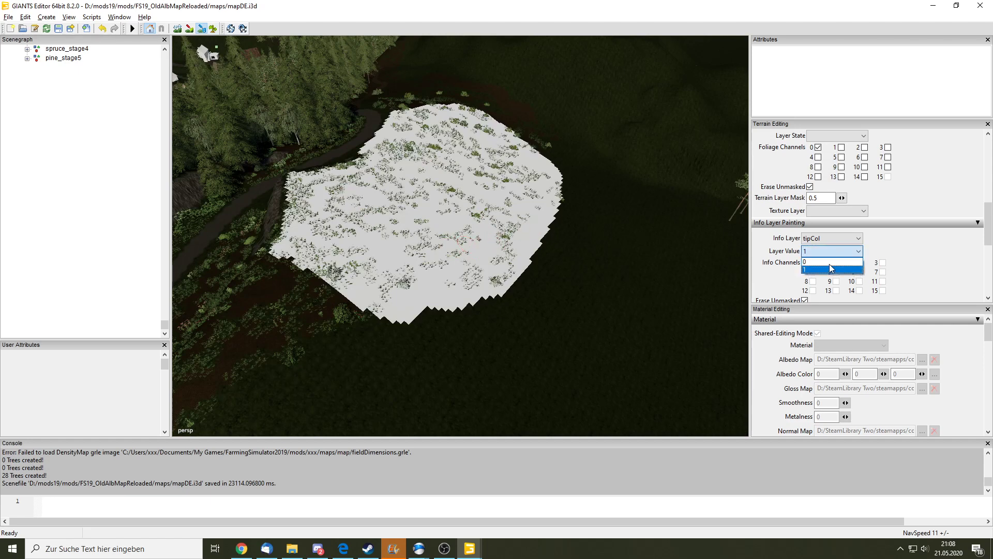
{"action": "left_click", "coordinate": [838, 269]}
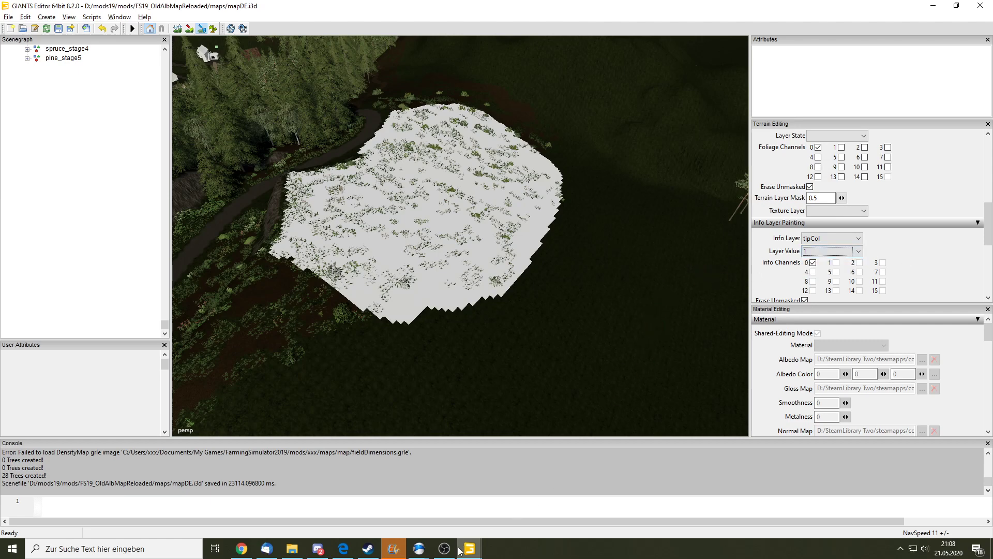
Reposition the Tree Creator script window and run it, creating 0 trees
{"action": "mouse_move", "coordinate": [469, 548]}
{"action": "left_click", "coordinate": [538, 504]}
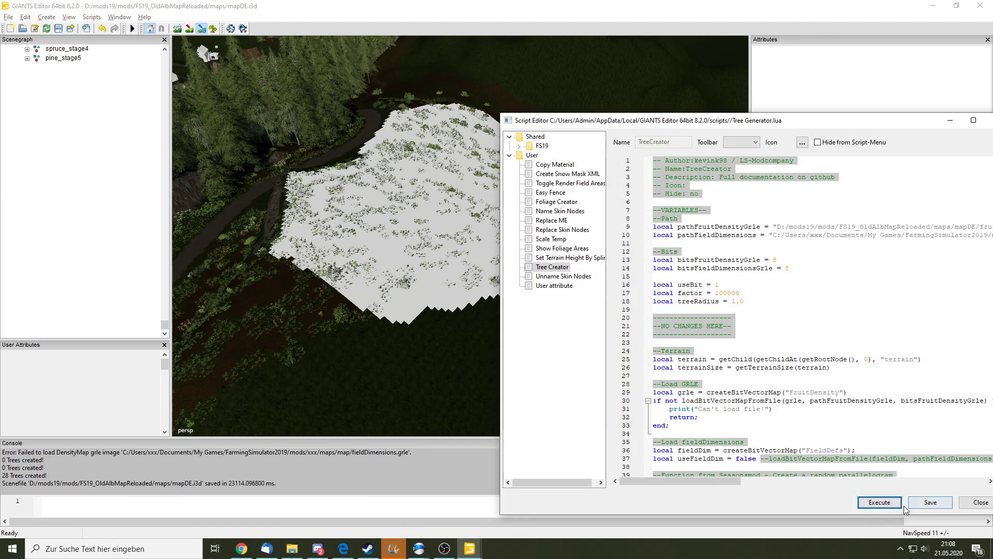
{"action": "left_click", "coordinate": [832, 100]}
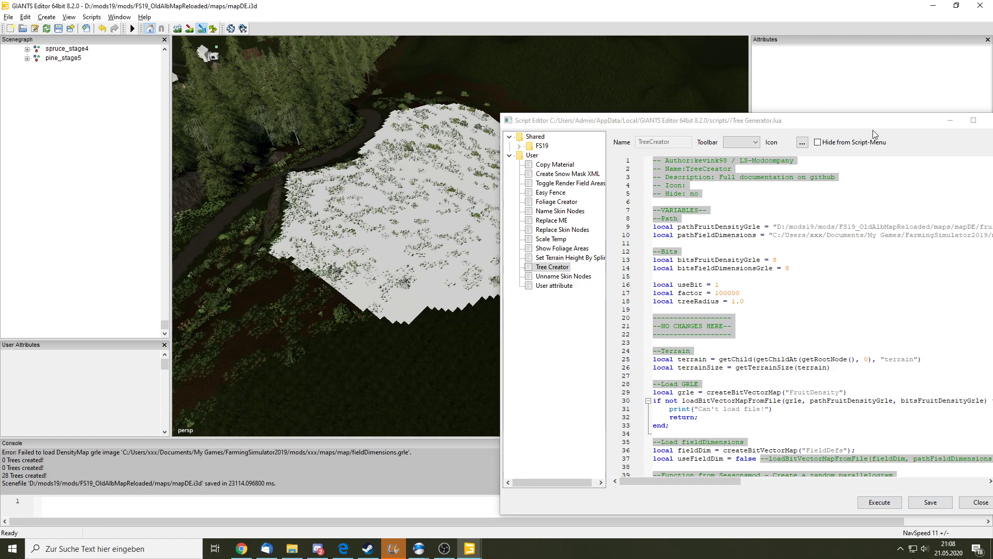
{"action": "left_click_drag", "start_coordinate": [873, 129], "coordinate": [452, 103]}
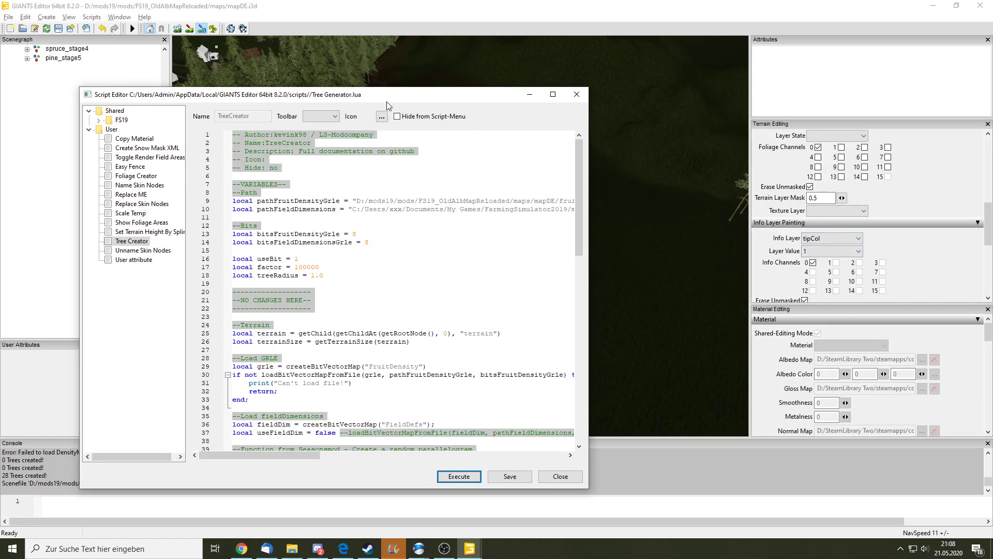
{"action": "mouse_move", "coordinate": [386, 101]}
{"action": "left_mouse_down"}
{"action": "mouse_move", "coordinate": [782, 98]}
{"action": "mouse_move", "coordinate": [792, 124]}
{"action": "left_mouse_up"}
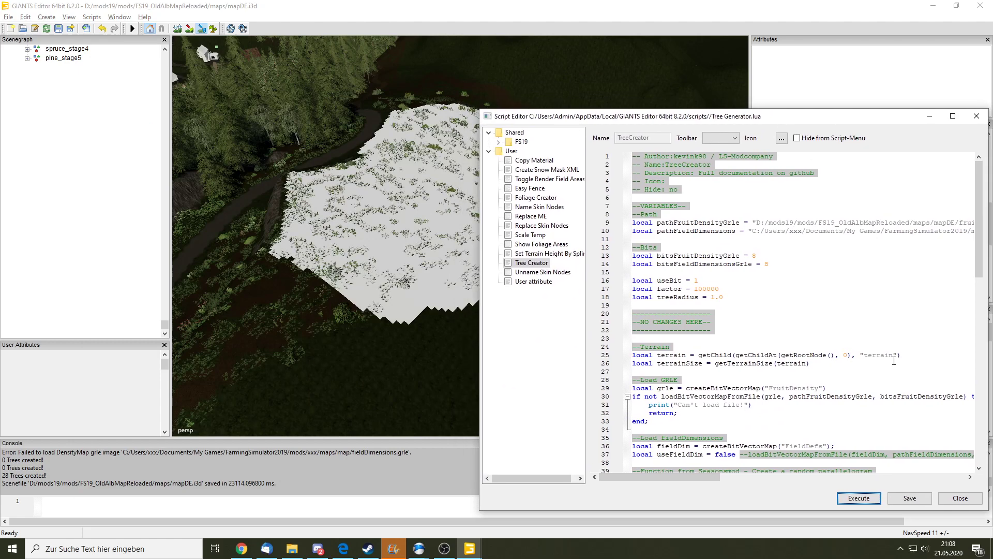
{"action": "left_click", "coordinate": [871, 501]}
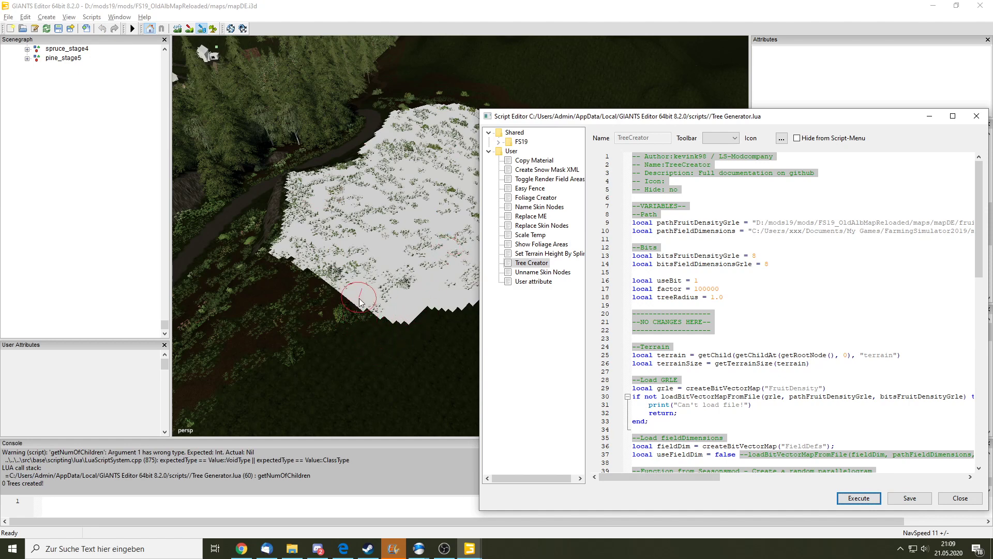
Select the Trees_select node and run the Tree Creator script again
{"action": "left_click", "coordinate": [311, 471]}
{"action": "scroll", "coordinate": [52, 104], "scroll_direction": "up", "scroll_amount": 1}
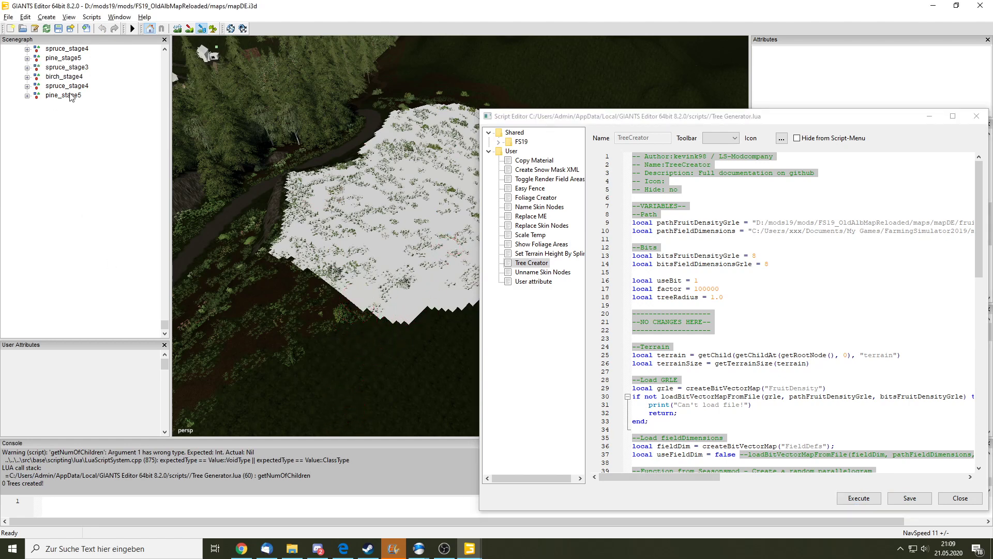
{"action": "scroll", "coordinate": [52, 119], "scroll_direction": "up", "scroll_amount": 4}
{"action": "left_click", "coordinate": [43, 124]}
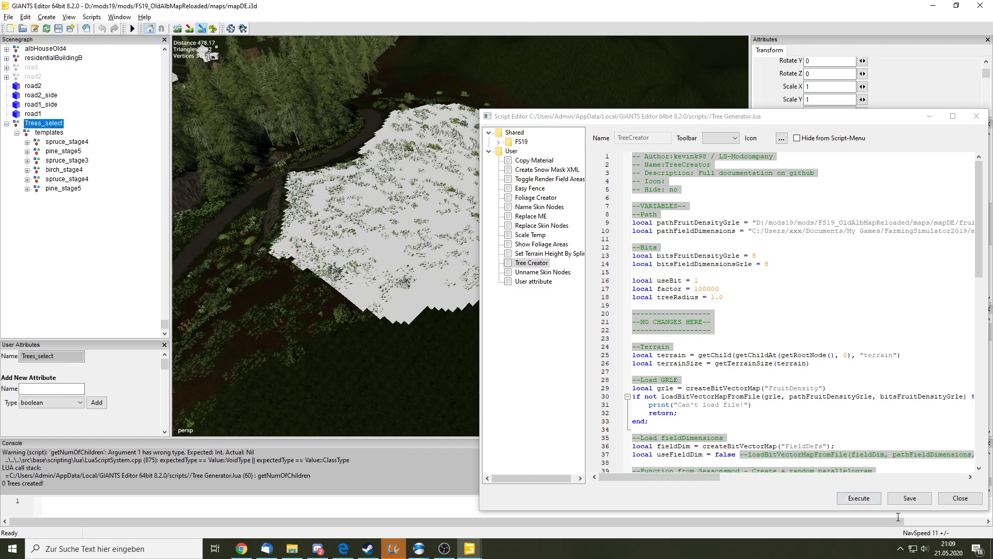
{"action": "left_click", "coordinate": [863, 501]}
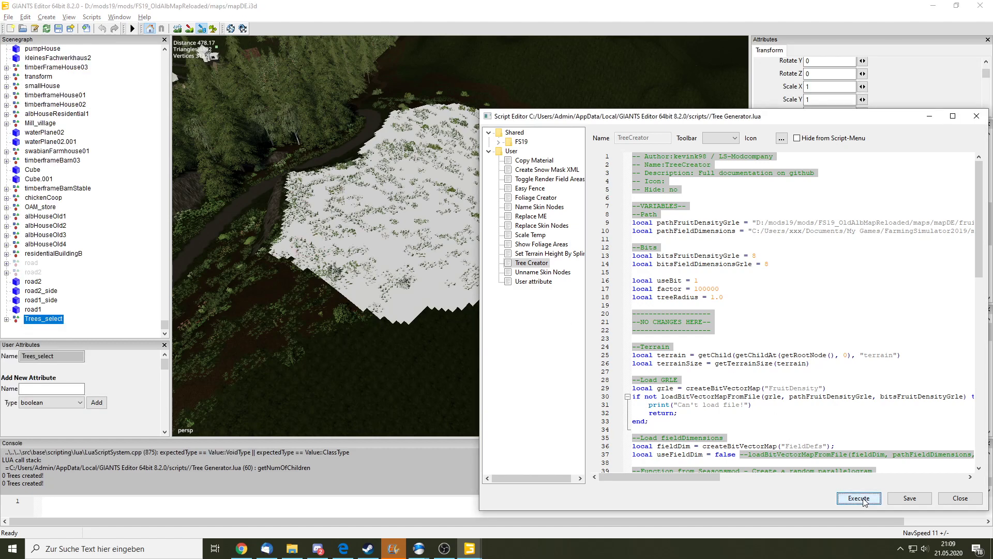
Expand and reselect Trees_select, run Tree Creator a third time, then minimize its window
{"action": "left_click", "coordinate": [101, 436]}
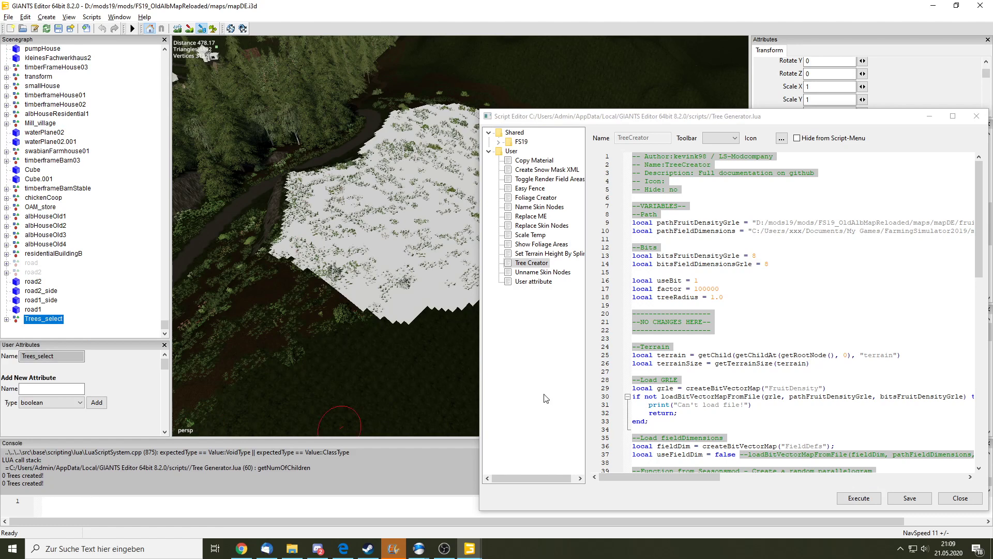
{"action": "left_click", "coordinate": [12, 322]}
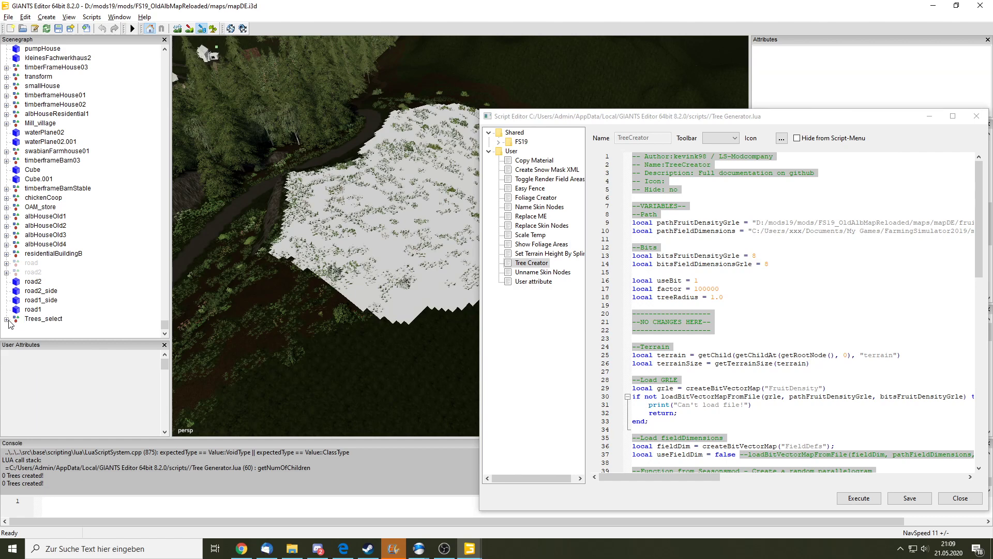
{"action": "left_click", "coordinate": [6, 319]}
{"action": "left_click", "coordinate": [41, 319]}
{"action": "scroll", "coordinate": [67, 315], "scroll_direction": "down", "scroll_amount": 3}
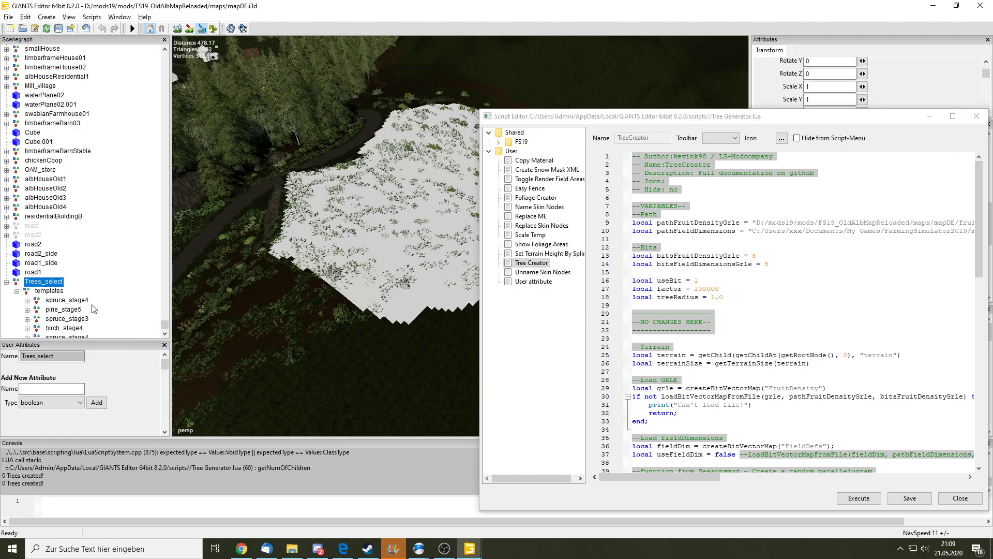
{"action": "left_click", "coordinate": [860, 498]}
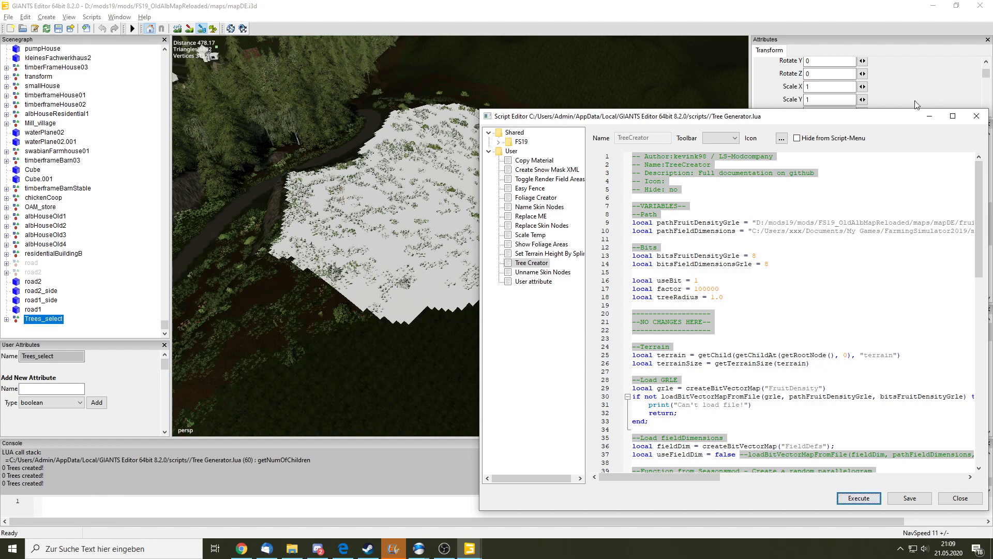
{"action": "left_click", "coordinate": [926, 115]}
Paint a central patch and set painting to the fruitDensity layer at value 1
{"action": "right_click_drag", "start_coordinate": [525, 95], "coordinate": [469, 203]}
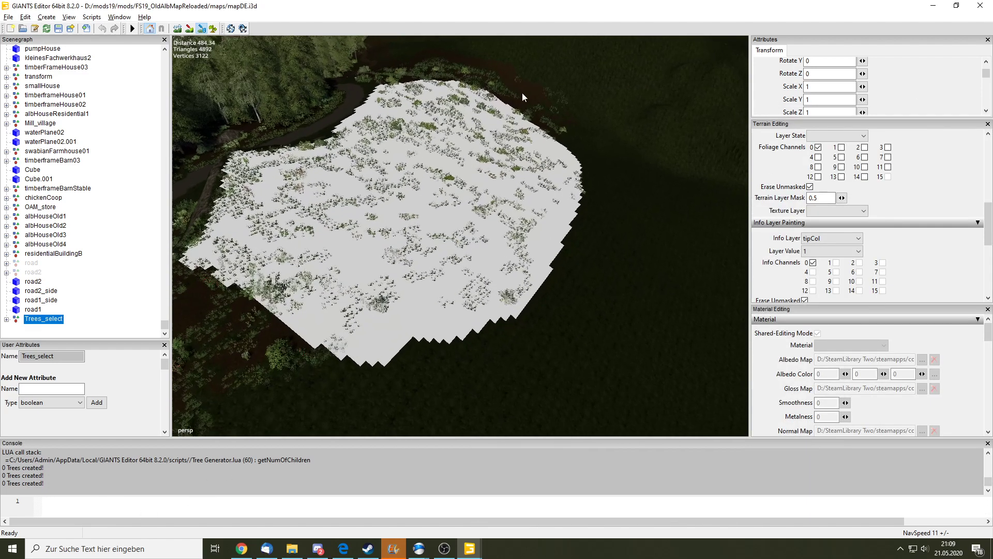
{"action": "left_click_drag", "start_coordinate": [468, 204], "coordinate": [457, 257]}
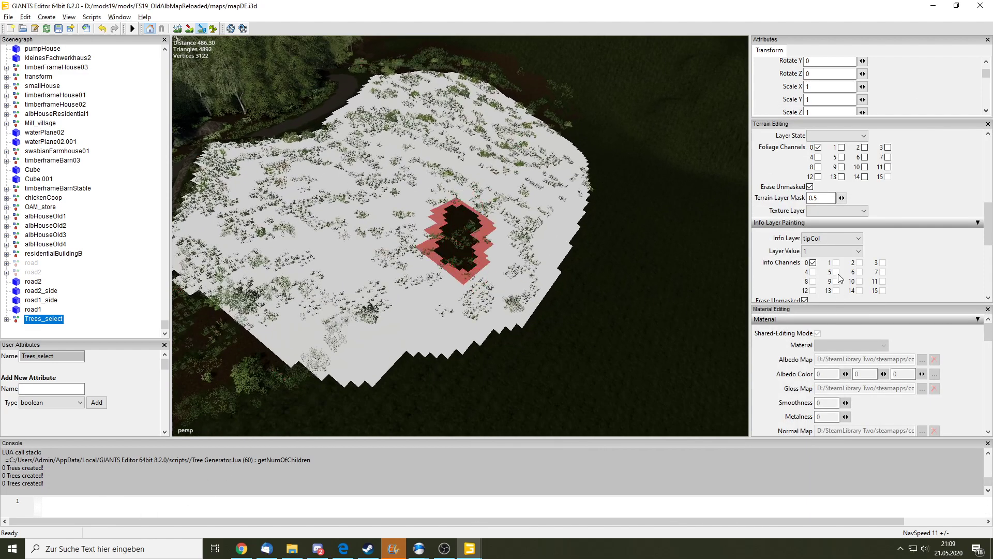
{"action": "left_click", "coordinate": [838, 253]}
{"action": "left_click", "coordinate": [833, 264]}
{"action": "left_click", "coordinate": [833, 237]}
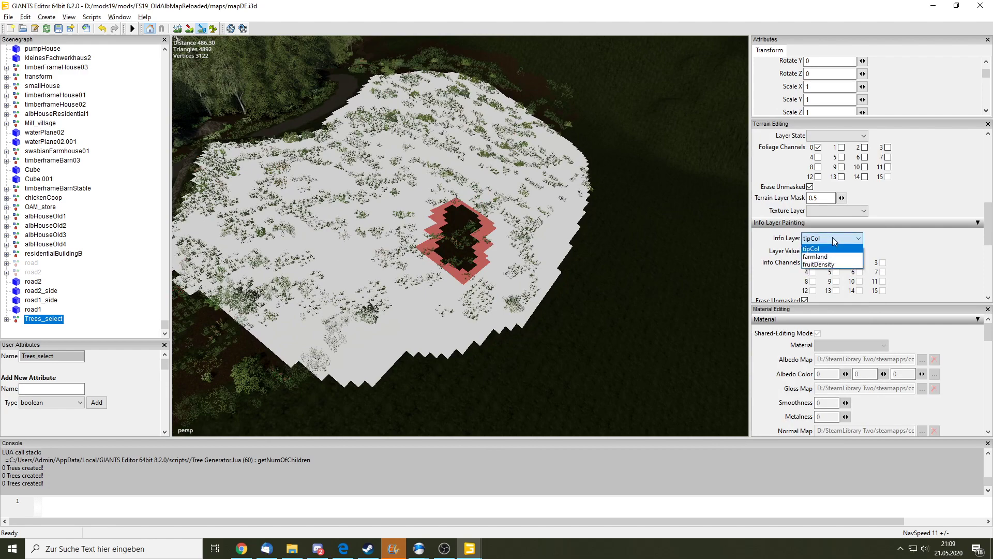
{"action": "left_click", "coordinate": [831, 266]}
Paint fruitDensity across the clearing, extending right and over the upper-left part
{"action": "left_click_drag", "start_coordinate": [460, 205], "coordinate": [486, 228]}
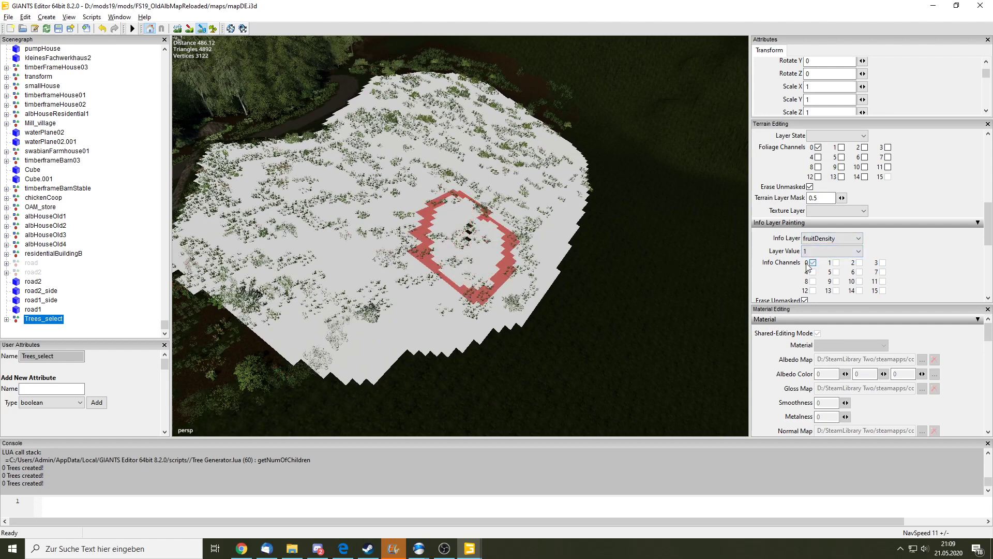
{"action": "left_click_drag", "start_coordinate": [457, 262], "coordinate": [518, 259]}
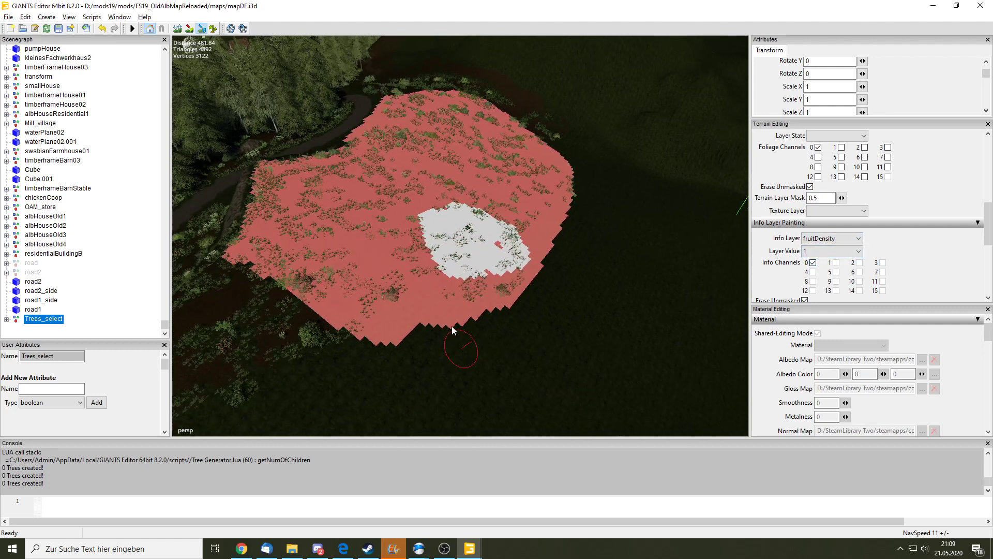
{"action": "scroll", "coordinate": [540, 248], "scroll_direction": "up", "scroll_amount": 2}
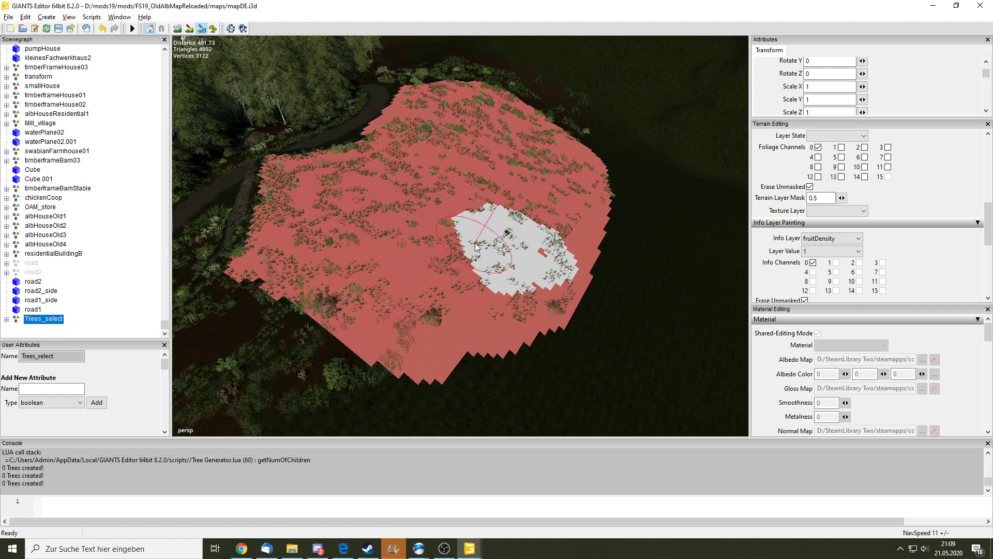
{"action": "mouse_move", "coordinate": [538, 243]}
{"action": "left_mouse_down"}
{"action": "mouse_move", "coordinate": [552, 232]}
{"action": "mouse_move", "coordinate": [471, 327]}
{"action": "mouse_move", "coordinate": [300, 256]}
{"action": "left_mouse_up"}
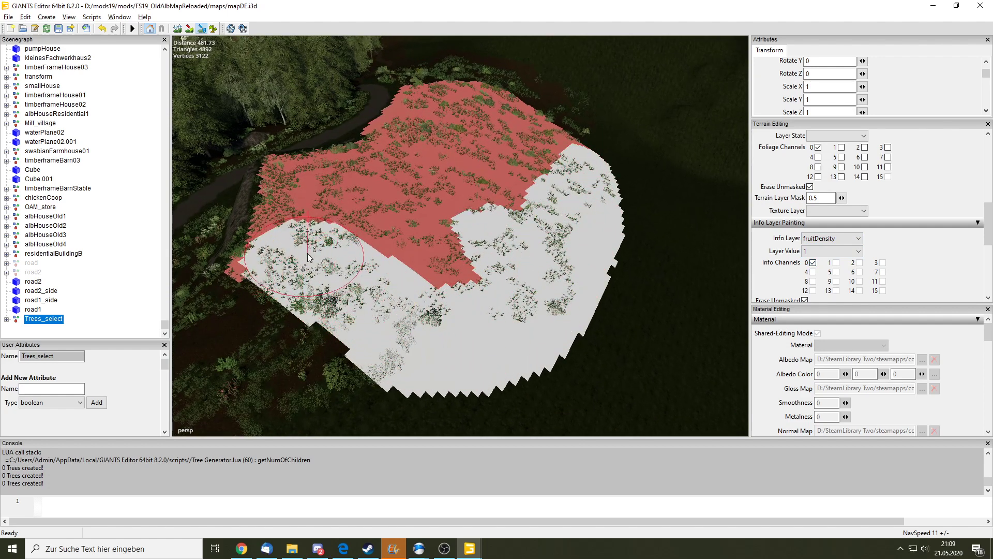
{"action": "mouse_move", "coordinate": [300, 256]}
{"action": "left_mouse_down"}
{"action": "mouse_move", "coordinate": [301, 191]}
{"action": "mouse_move", "coordinate": [431, 249]}
{"action": "mouse_move", "coordinate": [380, 236]}
{"action": "left_mouse_up"}
{"action": "scroll", "coordinate": [578, 213], "scroll_direction": "up", "scroll_amount": 5}
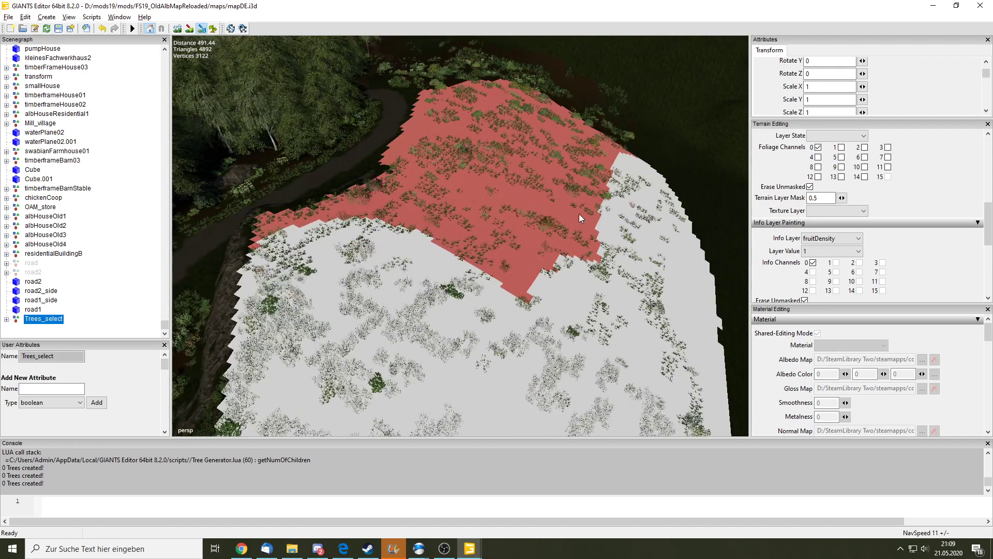
Confirm value 1, paint up to the clearing's top edge, and save the map with Ctrl+S
{"action": "left_click", "coordinate": [838, 251]}
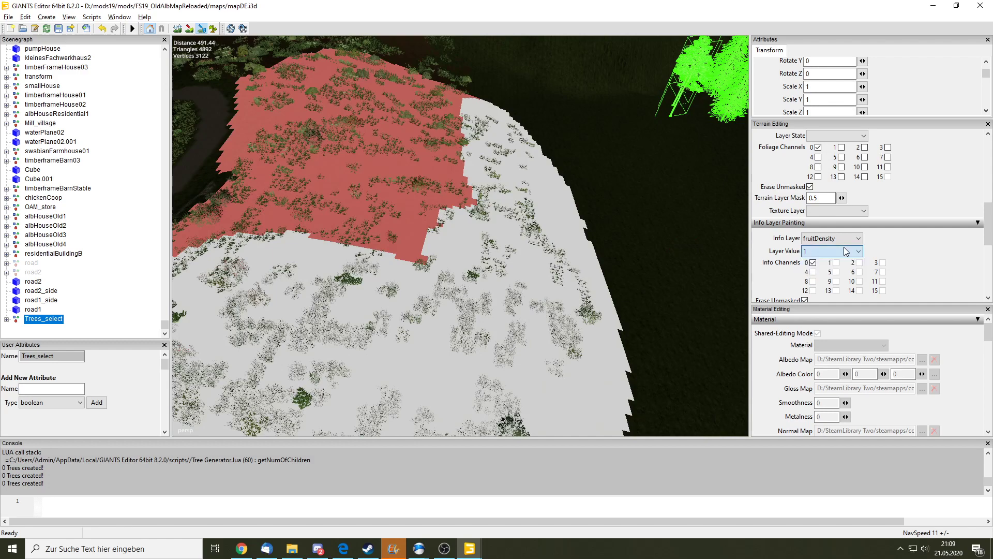
{"action": "mouse_move", "coordinate": [517, 238]}
{"action": "left_mouse_down"}
{"action": "mouse_move", "coordinate": [455, 97]}
{"action": "mouse_move", "coordinate": [361, 120]}
{"action": "mouse_move", "coordinate": [421, 240]}
{"action": "mouse_move", "coordinate": [453, 185]}
{"action": "left_mouse_up"}
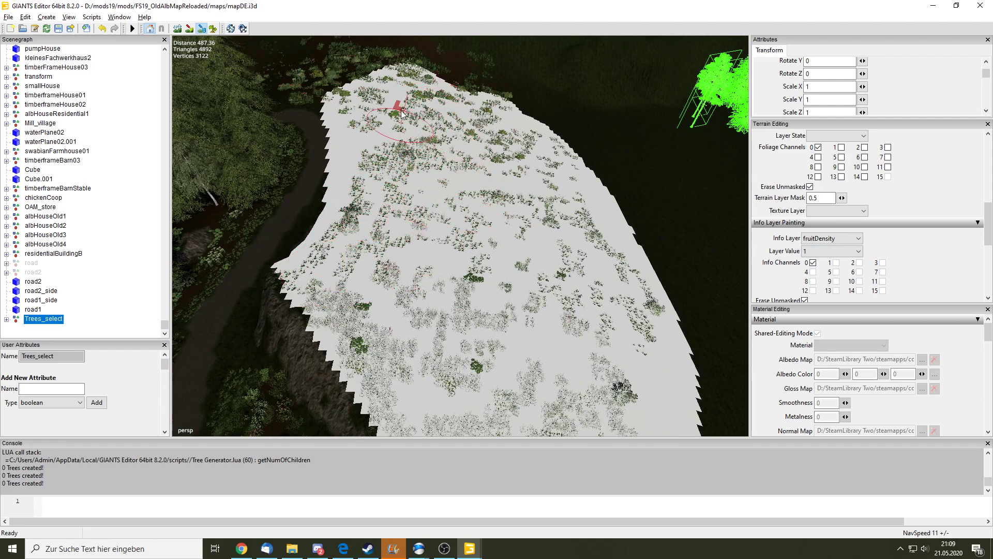
{"action": "middle_click_drag", "start_coordinate": [453, 184], "coordinate": [519, 279]}
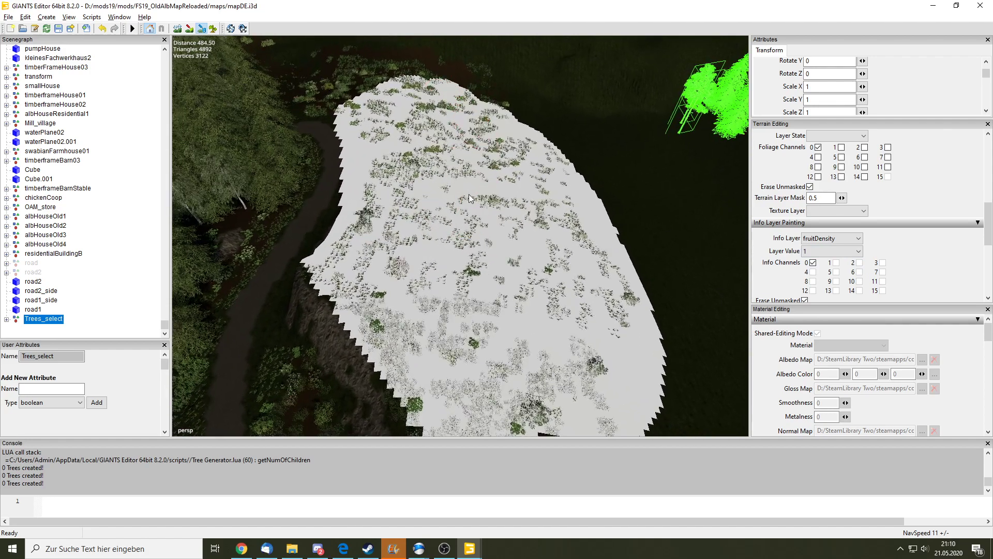
{"action": "key", "text": "ctrl+s"}
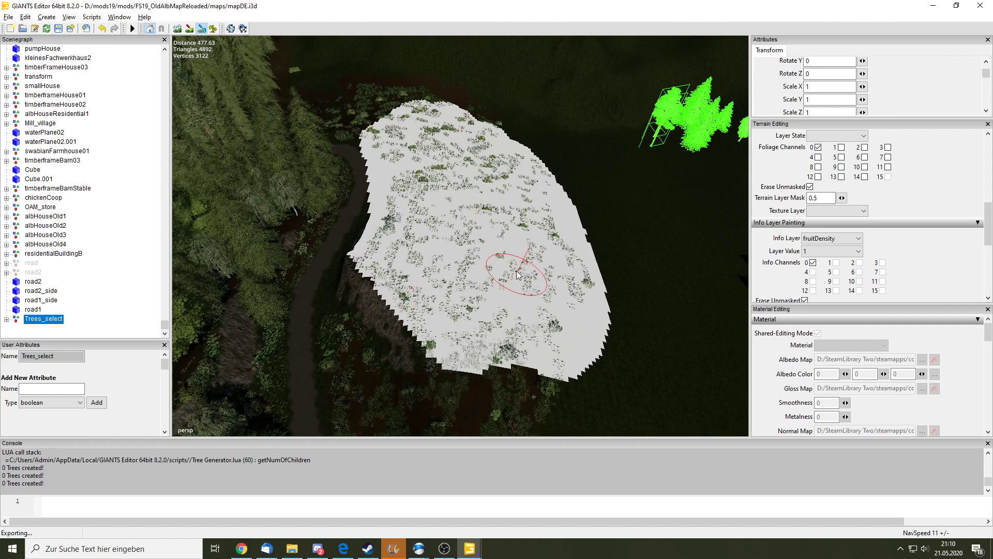
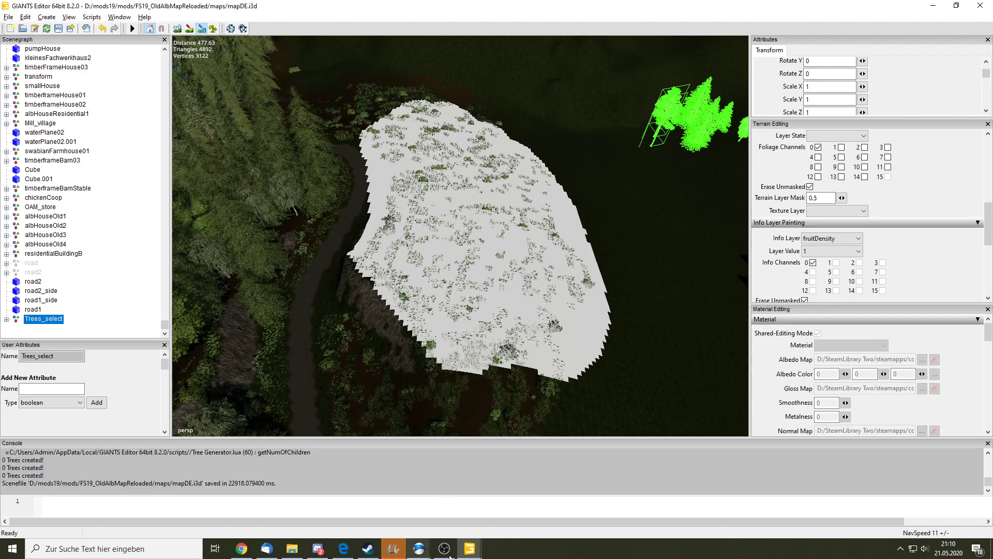
Run Tree Generator.lua to place 143 trees, then minimize the Script Editor and move closer
{"action": "mouse_move", "coordinate": [470, 548]}
{"action": "left_click", "coordinate": [563, 511]}
{"action": "left_click", "coordinate": [859, 498]}
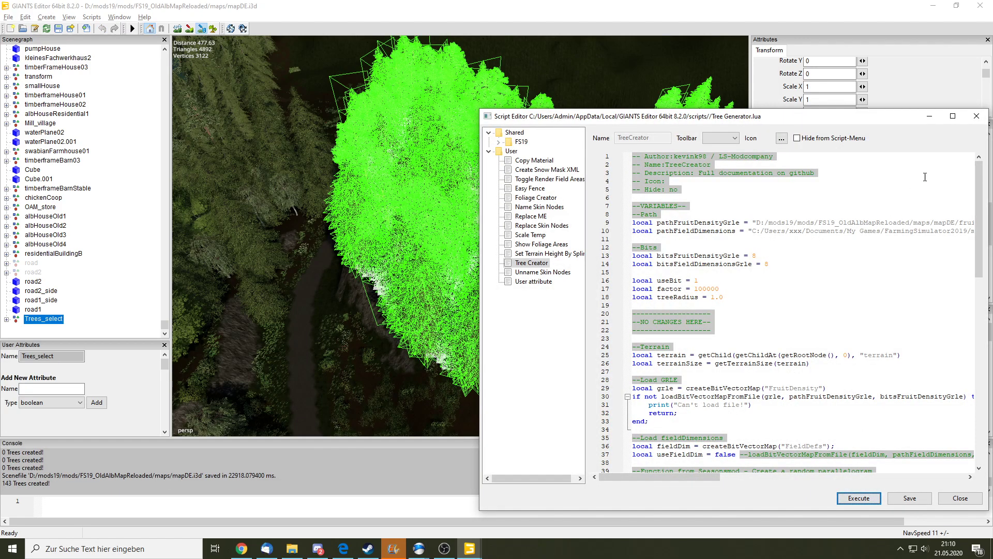
{"action": "left_click", "coordinate": [929, 116]}
{"action": "mouse_move", "coordinate": [540, 262]}
{"action": "middle_mouse_down"}
{"action": "mouse_move", "coordinate": [461, 239]}
{"action": "mouse_move", "coordinate": [529, 267]}
{"action": "mouse_move", "coordinate": [471, 121]}
{"action": "middle_mouse_up"}
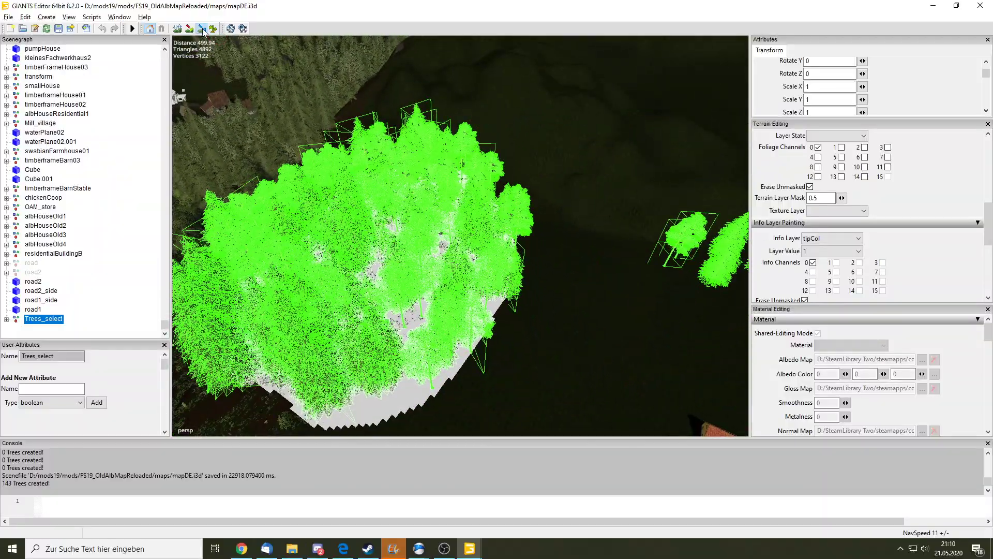
Fly over the new forest, flowered slope, gravel path and village to inspect the 143 trees
{"action": "mouse_move", "coordinate": [524, 140]}
{"action": "middle_mouse_down"}
{"action": "mouse_move", "coordinate": [616, 206]}
{"action": "mouse_move", "coordinate": [654, 185]}
{"action": "mouse_move", "coordinate": [340, 375]}
{"action": "mouse_move", "coordinate": [667, 16]}
{"action": "mouse_move", "coordinate": [520, 127]}
{"action": "mouse_move", "coordinate": [408, 132]}
{"action": "mouse_move", "coordinate": [450, 135]}
{"action": "mouse_move", "coordinate": [298, 441]}
{"action": "mouse_move", "coordinate": [546, 220]}
{"action": "mouse_move", "coordinate": [427, 411]}
{"action": "mouse_move", "coordinate": [449, 367]}
{"action": "mouse_move", "coordinate": [461, 239]}
{"action": "mouse_move", "coordinate": [459, 376]}
{"action": "mouse_move", "coordinate": [499, 236]}
{"action": "mouse_move", "coordinate": [585, 263]}
{"action": "mouse_move", "coordinate": [532, 215]}
{"action": "mouse_move", "coordinate": [519, 435]}
{"action": "mouse_move", "coordinate": [606, 309]}
{"action": "mouse_move", "coordinate": [595, 116]}
{"action": "mouse_move", "coordinate": [519, 227]}
{"action": "mouse_move", "coordinate": [528, 410]}
{"action": "mouse_move", "coordinate": [224, 420]}
{"action": "mouse_move", "coordinate": [403, 375]}
{"action": "mouse_move", "coordinate": [584, 192]}
{"action": "mouse_move", "coordinate": [433, 395]}
{"action": "mouse_move", "coordinate": [526, 173]}
{"action": "mouse_move", "coordinate": [566, 257]}
{"action": "mouse_move", "coordinate": [455, 259]}
{"action": "mouse_move", "coordinate": [505, 222]}
{"action": "mouse_move", "coordinate": [529, 179]}
{"action": "mouse_move", "coordinate": [676, 53]}
{"action": "mouse_move", "coordinate": [621, 85]}
{"action": "mouse_move", "coordinate": [538, 326]}
{"action": "mouse_move", "coordinate": [269, 279]}
{"action": "mouse_move", "coordinate": [435, 176]}
{"action": "mouse_move", "coordinate": [495, 169]}
{"action": "mouse_move", "coordinate": [479, 212]}
{"action": "mouse_move", "coordinate": [598, 128]}
{"action": "mouse_move", "coordinate": [473, 211]}
{"action": "mouse_move", "coordinate": [342, 180]}
{"action": "mouse_move", "coordinate": [663, 97]}
{"action": "mouse_move", "coordinate": [566, 321]}
{"action": "mouse_move", "coordinate": [638, 222]}
{"action": "mouse_move", "coordinate": [656, 153]}
{"action": "mouse_move", "coordinate": [520, 155]}
{"action": "mouse_move", "coordinate": [501, 135]}
{"action": "mouse_move", "coordinate": [474, 153]}
{"action": "mouse_move", "coordinate": [511, 191]}
{"action": "mouse_move", "coordinate": [575, 131]}
{"action": "mouse_move", "coordinate": [520, 213]}
{"action": "mouse_move", "coordinate": [557, 262]}
{"action": "mouse_move", "coordinate": [490, 210]}
{"action": "mouse_move", "coordinate": [448, 308]}
{"action": "mouse_move", "coordinate": [96, 361]}
{"action": "mouse_move", "coordinate": [663, 343]}
{"action": "middle_mouse_up"}
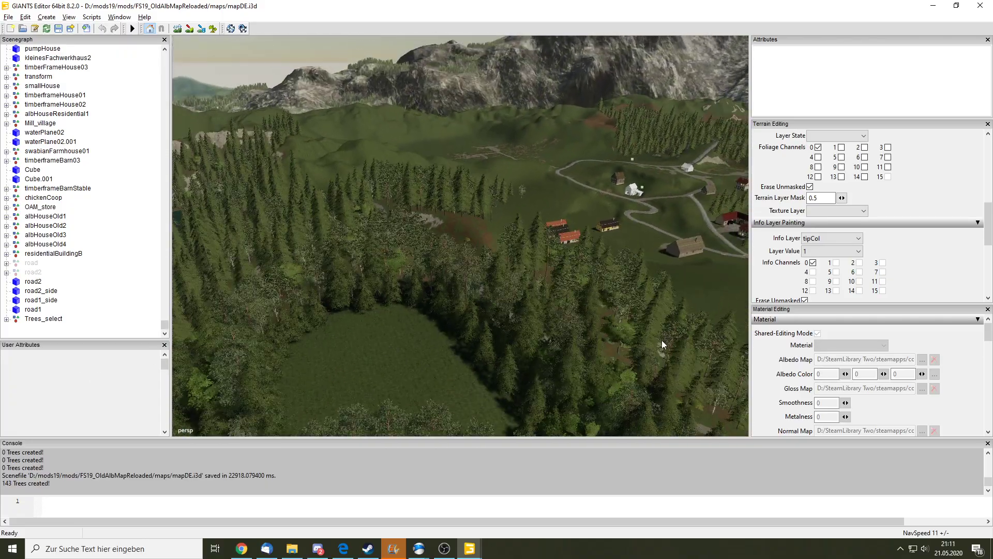
{"action": "mouse_move", "coordinate": [437, 348]}
{"action": "middle_mouse_down"}
{"action": "mouse_move", "coordinate": [619, 217]}
{"action": "mouse_move", "coordinate": [465, 349]}
{"action": "mouse_move", "coordinate": [547, 166]}
{"action": "mouse_move", "coordinate": [512, 211]}
{"action": "mouse_move", "coordinate": [569, 104]}
{"action": "mouse_move", "coordinate": [407, 119]}
{"action": "middle_mouse_up"}
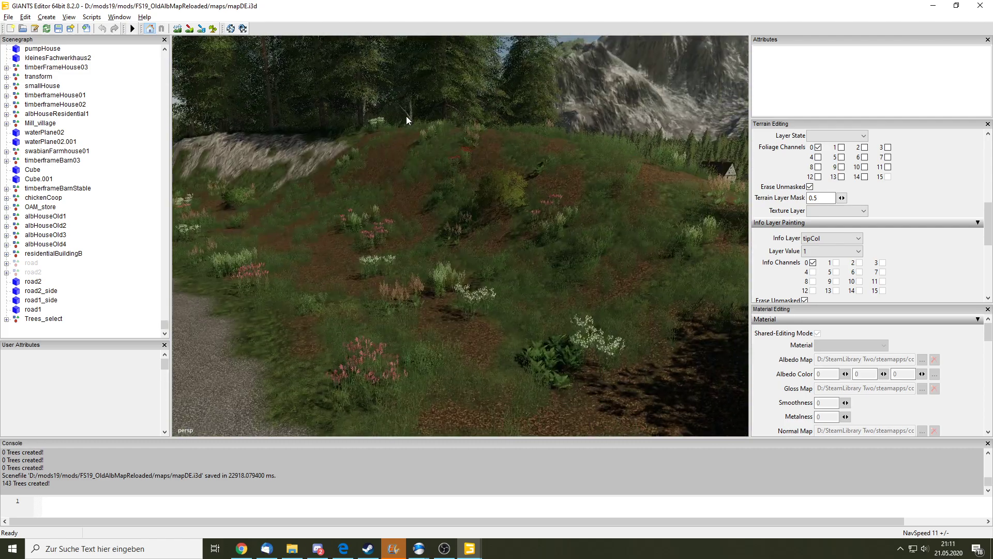
{"action": "mouse_move", "coordinate": [650, 244]}
{"action": "middle_mouse_down"}
{"action": "mouse_move", "coordinate": [457, 197]}
{"action": "mouse_move", "coordinate": [474, 219]}
{"action": "mouse_move", "coordinate": [402, 332]}
{"action": "middle_mouse_up"}
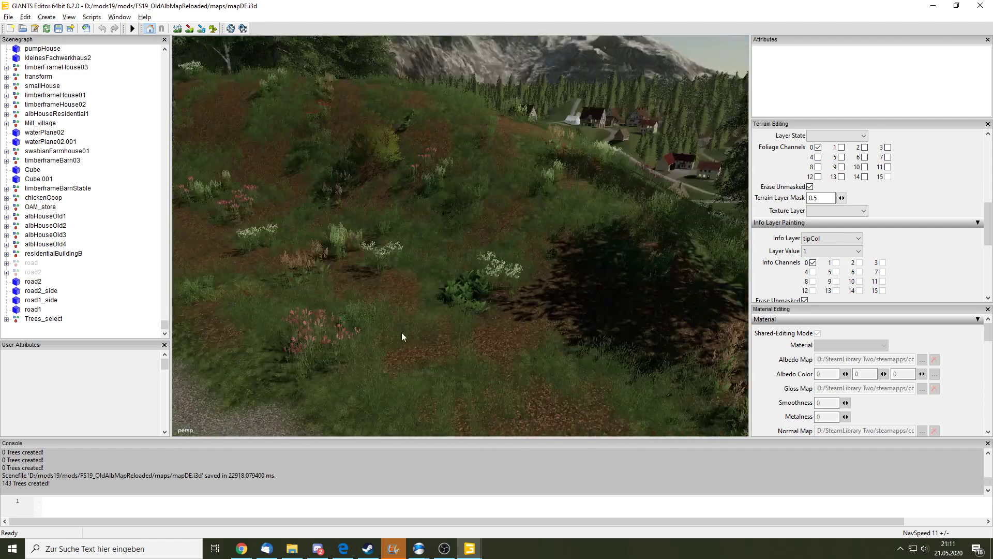
{"action": "mouse_move", "coordinate": [672, 110]}
{"action": "middle_mouse_down"}
{"action": "mouse_move", "coordinate": [623, 185]}
{"action": "mouse_move", "coordinate": [651, 197]}
{"action": "mouse_move", "coordinate": [616, 204]}
{"action": "mouse_move", "coordinate": [627, 254]}
{"action": "mouse_move", "coordinate": [610, 209]}
{"action": "mouse_move", "coordinate": [548, 189]}
{"action": "middle_mouse_up"}
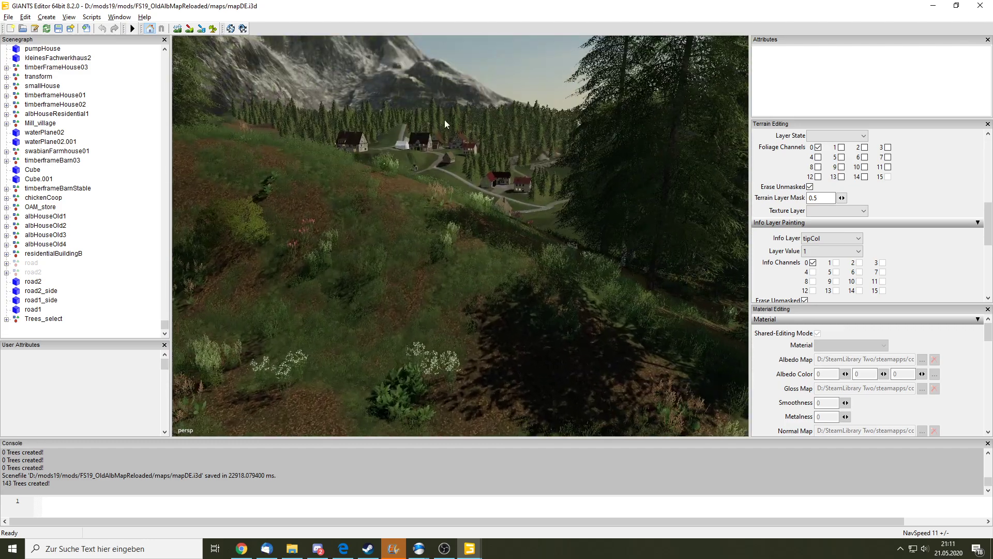
{"action": "mouse_move", "coordinate": [445, 120]}
{"action": "middle_mouse_down"}
{"action": "mouse_move", "coordinate": [498, 173]}
{"action": "mouse_move", "coordinate": [467, 152]}
{"action": "mouse_move", "coordinate": [306, 155]}
{"action": "mouse_move", "coordinate": [455, 168]}
{"action": "mouse_move", "coordinate": [517, 258]}
{"action": "mouse_move", "coordinate": [538, 334]}
{"action": "mouse_move", "coordinate": [523, 362]}
{"action": "mouse_move", "coordinate": [448, 418]}
{"action": "mouse_move", "coordinate": [500, 258]}
{"action": "mouse_move", "coordinate": [522, 305]}
{"action": "mouse_move", "coordinate": [507, 304]}
{"action": "middle_mouse_up"}
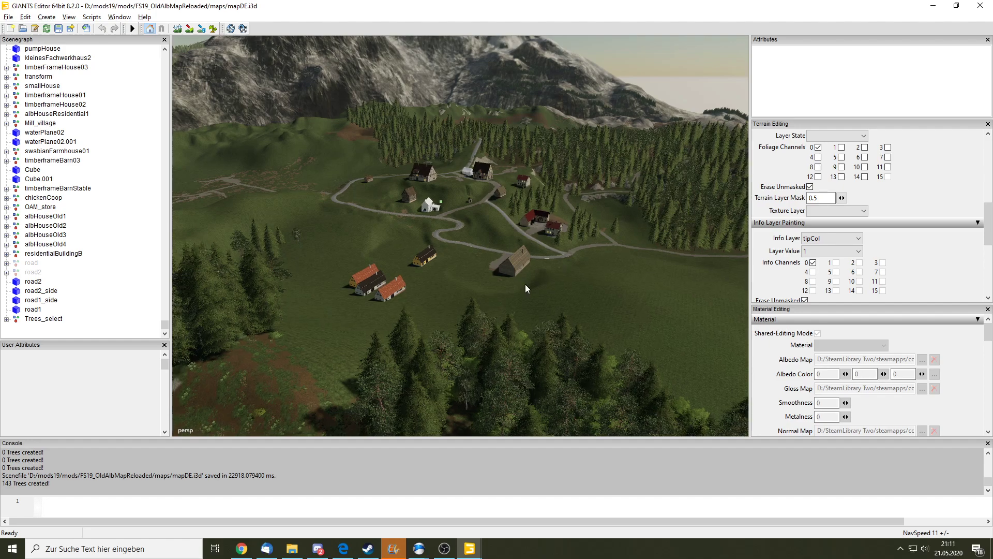
{"action": "mouse_move", "coordinate": [525, 284]}
{"action": "middle_mouse_down"}
{"action": "mouse_move", "coordinate": [532, 259]}
{"action": "mouse_move", "coordinate": [668, 283]}
{"action": "mouse_move", "coordinate": [434, 317]}
{"action": "mouse_move", "coordinate": [437, 328]}
{"action": "mouse_move", "coordinate": [538, 158]}
{"action": "mouse_move", "coordinate": [246, 323]}
{"action": "mouse_move", "coordinate": [550, 260]}
{"action": "mouse_move", "coordinate": [442, 263]}
{"action": "mouse_move", "coordinate": [729, 91]}
{"action": "mouse_move", "coordinate": [637, 98]}
{"action": "mouse_move", "coordinate": [669, 71]}
{"action": "mouse_move", "coordinate": [690, 138]}
{"action": "mouse_move", "coordinate": [470, 267]}
{"action": "mouse_move", "coordinate": [577, 212]}
{"action": "mouse_move", "coordinate": [456, 295]}
{"action": "mouse_move", "coordinate": [512, 257]}
{"action": "mouse_move", "coordinate": [481, 132]}
{"action": "mouse_move", "coordinate": [666, 174]}
{"action": "mouse_move", "coordinate": [591, 210]}
{"action": "mouse_move", "coordinate": [465, 355]}
{"action": "mouse_move", "coordinate": [463, 233]}
{"action": "mouse_move", "coordinate": [434, 252]}
{"action": "mouse_move", "coordinate": [705, 236]}
{"action": "mouse_move", "coordinate": [571, 238]}
{"action": "mouse_move", "coordinate": [531, 201]}
{"action": "mouse_move", "coordinate": [591, 203]}
{"action": "mouse_move", "coordinate": [457, 406]}
{"action": "mouse_move", "coordinate": [427, 190]}
{"action": "mouse_move", "coordinate": [458, 260]}
{"action": "mouse_move", "coordinate": [590, 278]}
{"action": "mouse_move", "coordinate": [680, 268]}
{"action": "mouse_move", "coordinate": [672, 261]}
{"action": "mouse_move", "coordinate": [703, 225]}
{"action": "middle_mouse_up"}
{"action": "mouse_move", "coordinate": [570, 239]}
{"action": "middle_mouse_down"}
{"action": "mouse_move", "coordinate": [606, 136]}
{"action": "mouse_move", "coordinate": [576, 222]}
{"action": "mouse_move", "coordinate": [590, 311]}
{"action": "mouse_move", "coordinate": [525, 181]}
{"action": "middle_mouse_up"}
{"action": "left_click", "coordinate": [178, 28]}
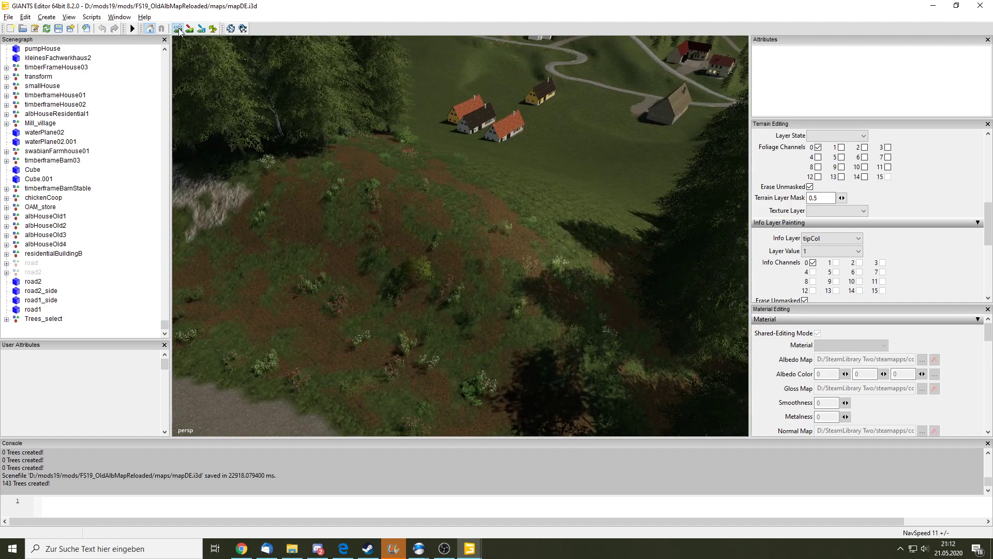
{"action": "scroll", "coordinate": [491, 253], "scroll_direction": "up", "scroll_amount": 1}
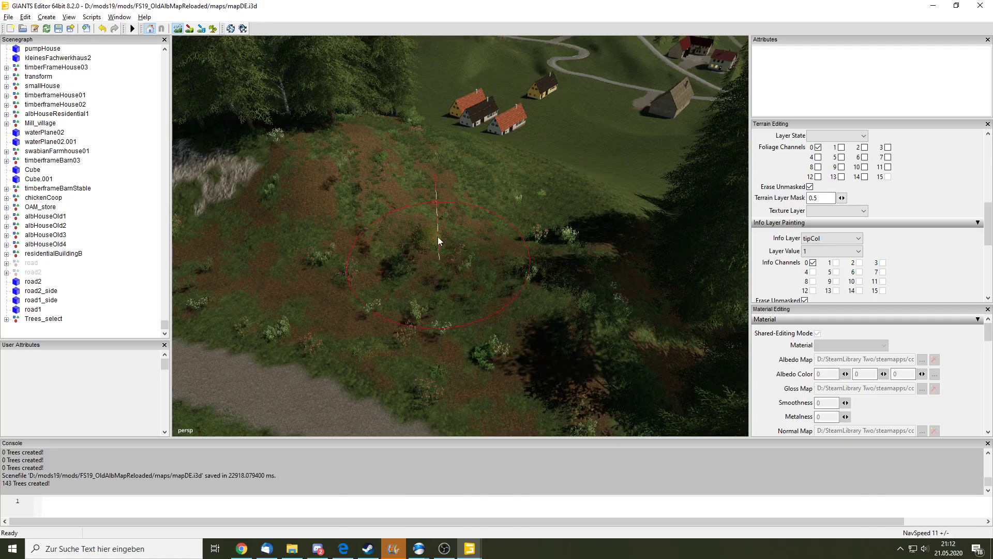
{"action": "scroll", "coordinate": [603, 157], "scroll_direction": "down", "scroll_amount": 10}
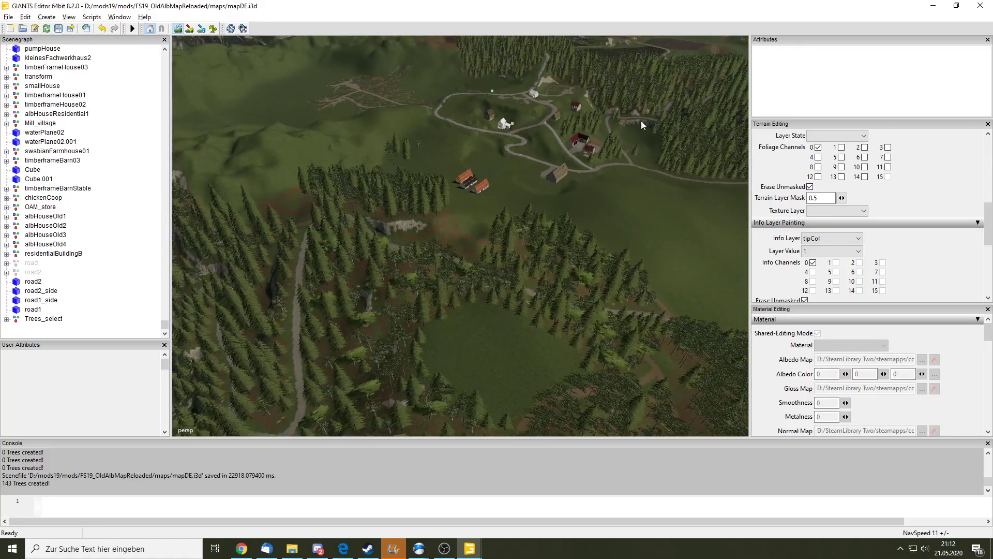
{"action": "scroll", "coordinate": [622, 108], "scroll_direction": "up", "scroll_amount": 10}
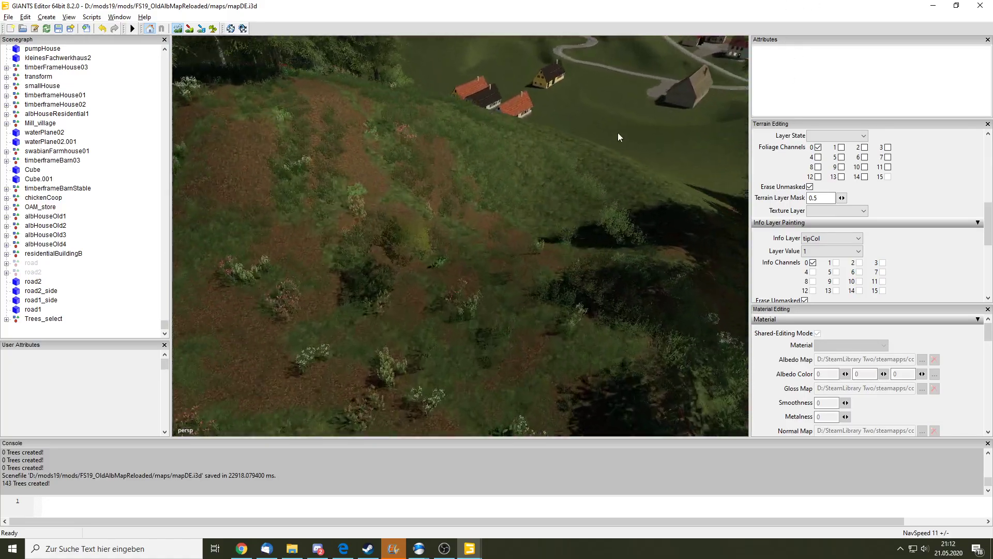
{"action": "scroll", "coordinate": [575, 126], "scroll_direction": "down", "scroll_amount": 10}
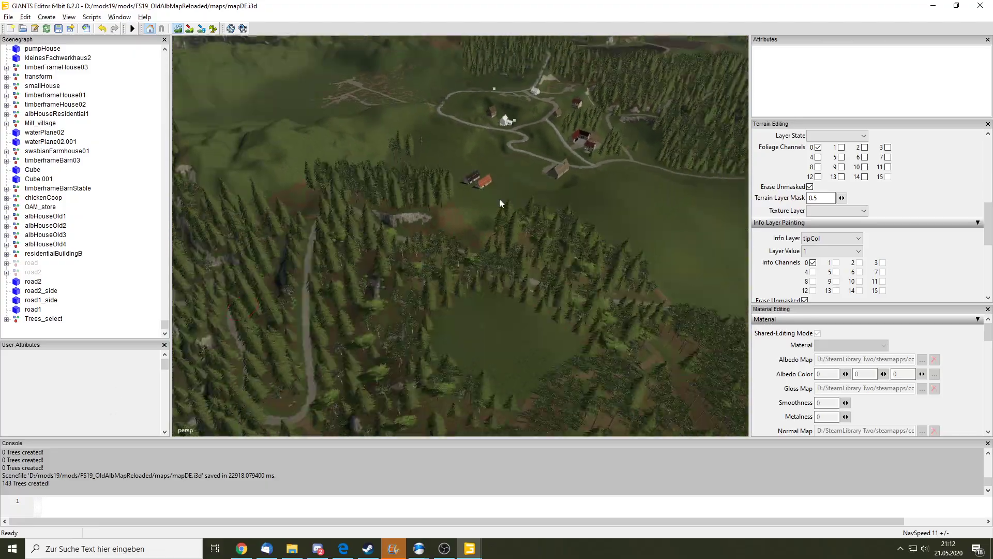
{"action": "scroll", "coordinate": [549, 193], "scroll_direction": "up", "scroll_amount": 10}
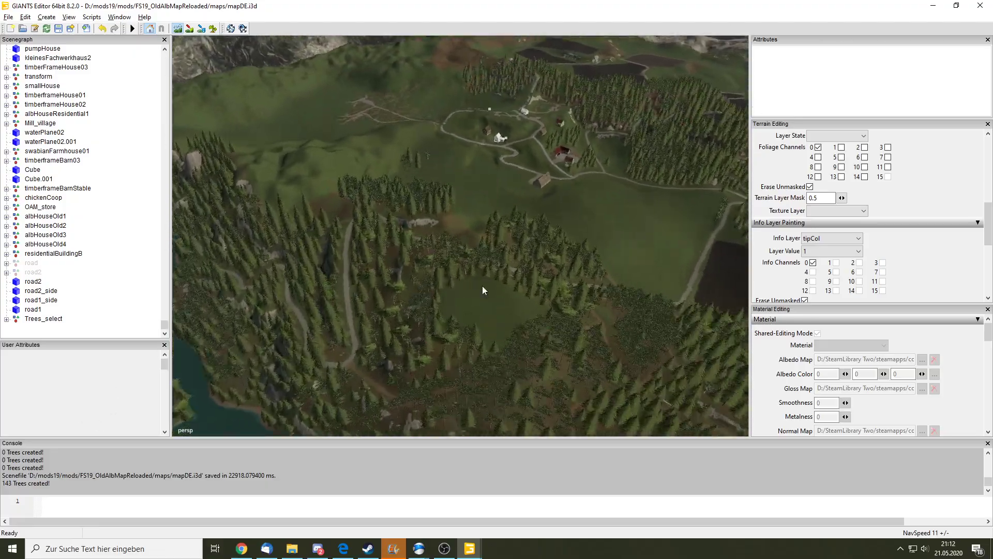
{"action": "scroll", "coordinate": [650, 104], "scroll_direction": "up", "scroll_amount": 10}
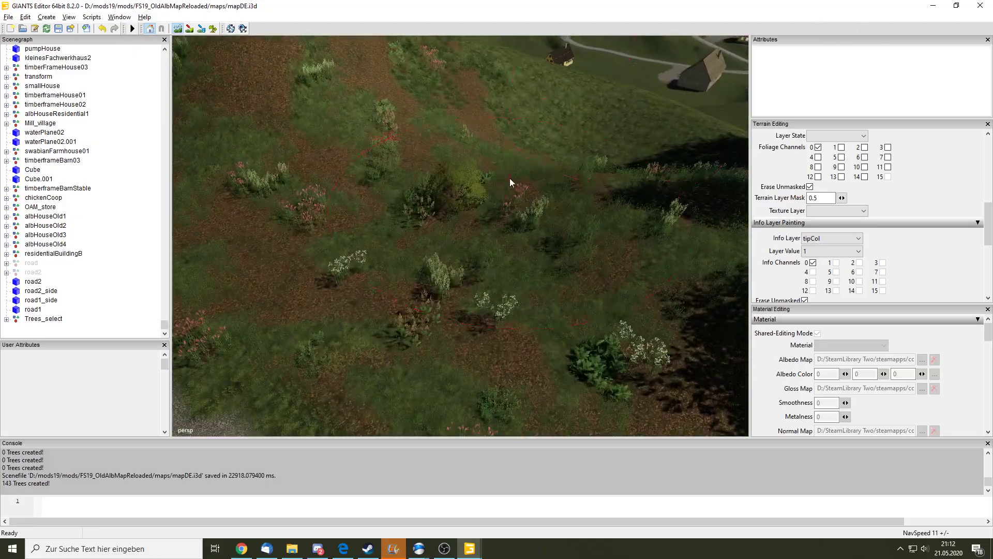
{"action": "scroll", "coordinate": [464, 254], "scroll_direction": "down", "scroll_amount": 5}
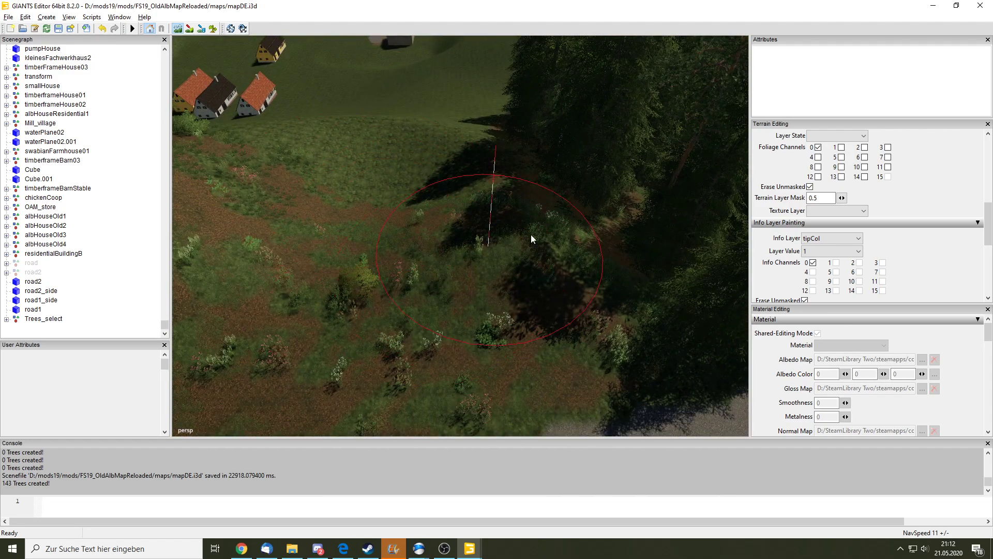
{"action": "scroll", "coordinate": [522, 253], "scroll_direction": "down", "scroll_amount": 3}
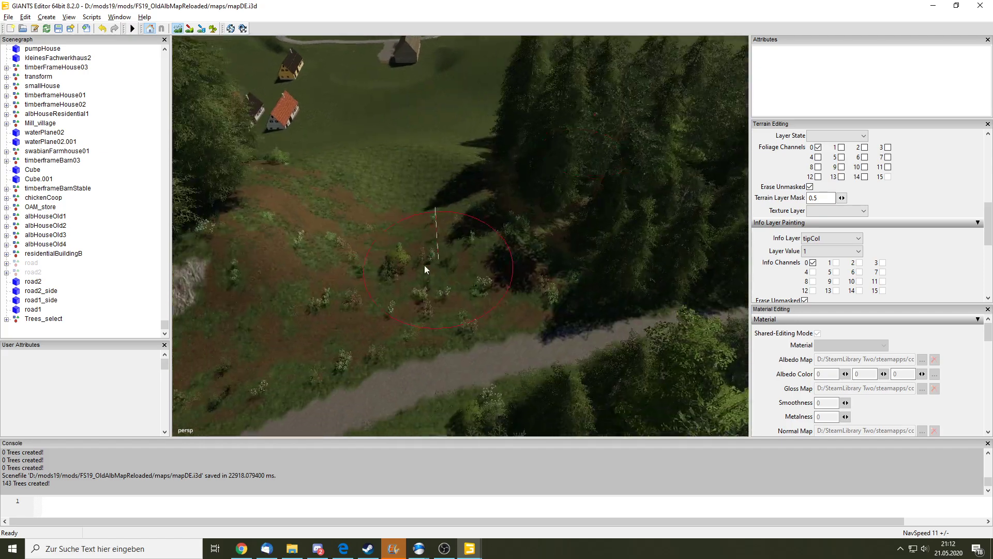
{"action": "scroll", "coordinate": [566, 156], "scroll_direction": "up", "scroll_amount": 5}
{"action": "scroll", "coordinate": [566, 156], "scroll_direction": "down", "scroll_amount": 5}
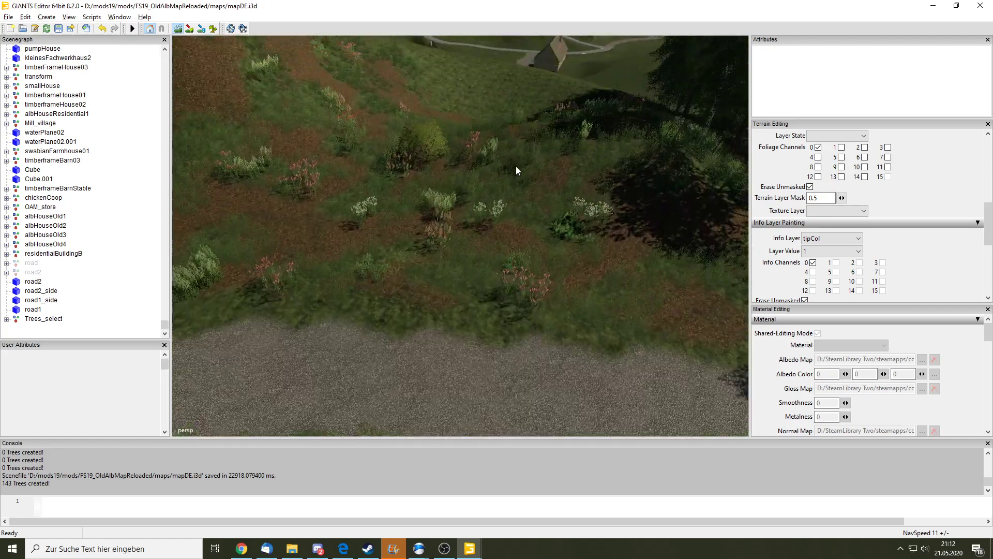
{"action": "scroll", "coordinate": [413, 314], "scroll_direction": "up", "scroll_amount": 2}
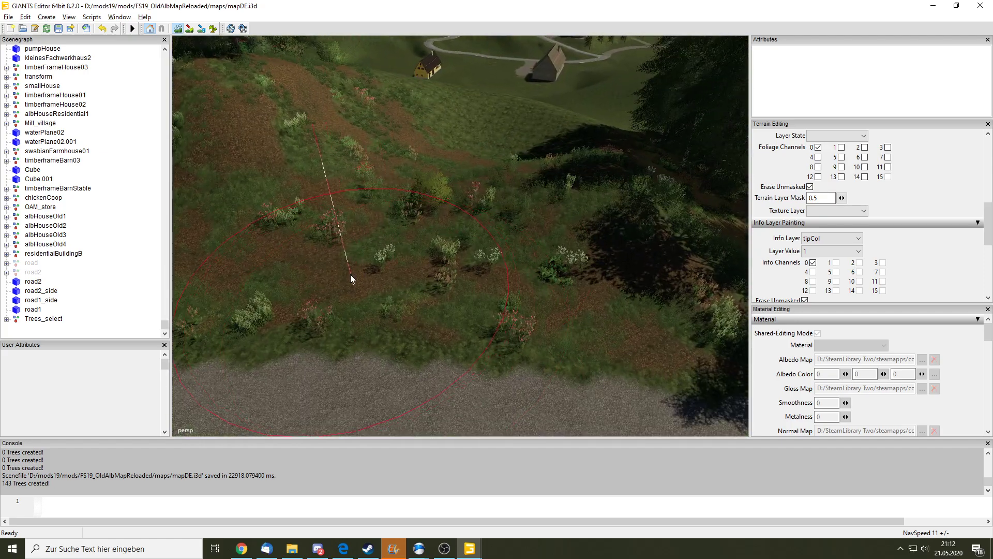
{"action": "scroll", "coordinate": [923, 237], "scroll_direction": "up", "scroll_amount": 3}
Set the main paint stroke to replace terrain and repaint the hillside under the brush
{"action": "scroll", "coordinate": [915, 215], "scroll_direction": "up", "scroll_amount": 3}
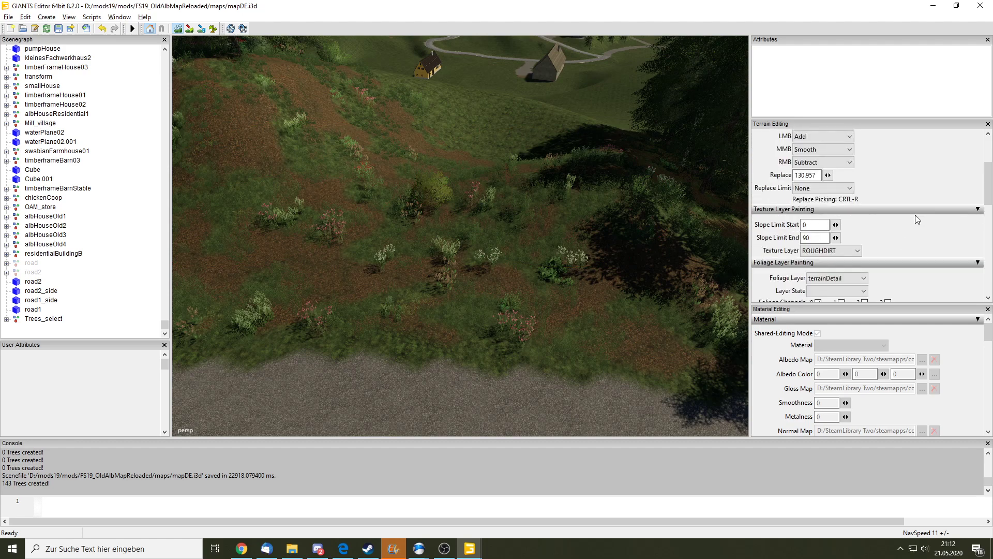
{"action": "scroll", "coordinate": [915, 216], "scroll_direction": "up", "scroll_amount": 3}
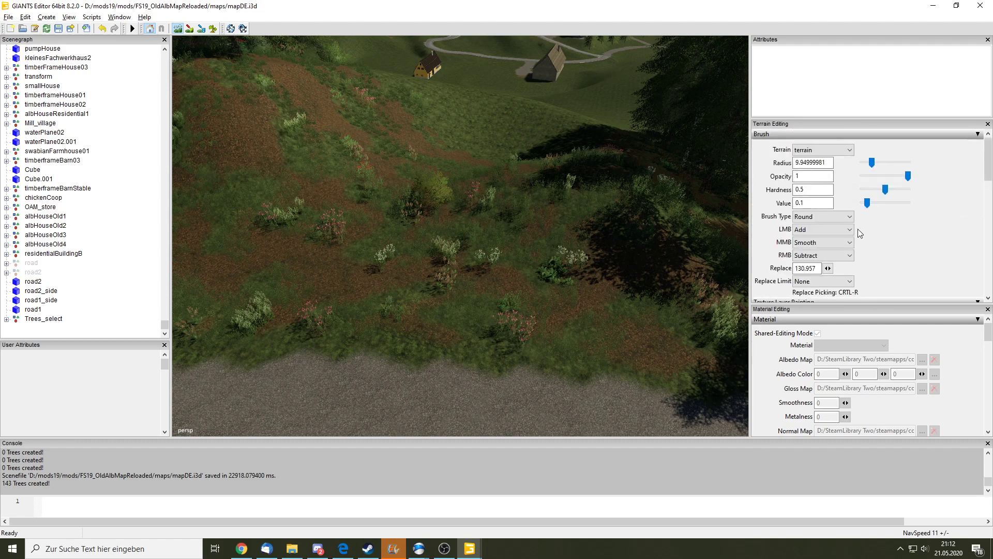
{"action": "left_click", "coordinate": [829, 230]}
{"action": "left_click", "coordinate": [822, 263]}
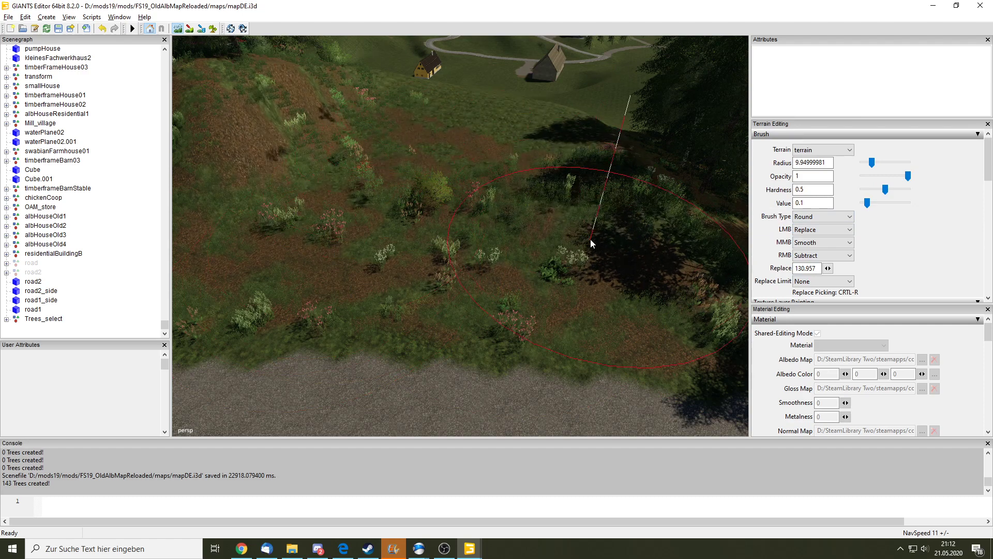
{"action": "left_click_drag", "start_coordinate": [548, 156], "coordinate": [469, 158]}
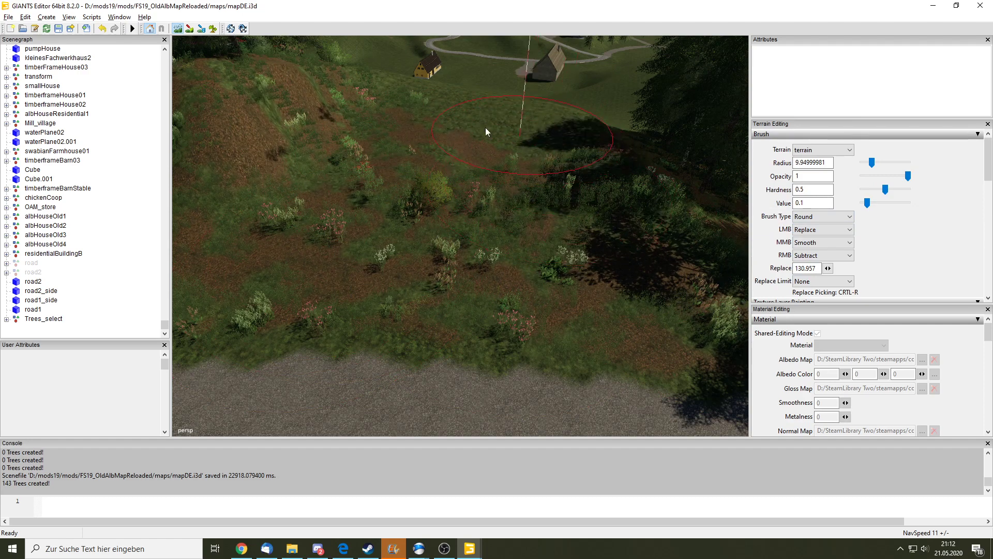
Fly the view past the houses and down close to the foreground hillside
{"action": "right_click_drag", "start_coordinate": [470, 159], "coordinate": [560, 224]}
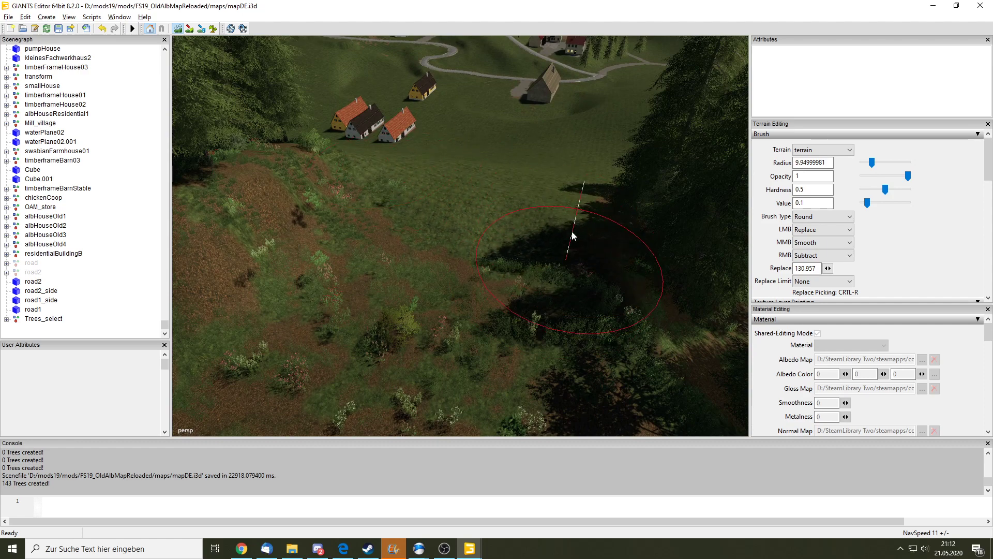
{"action": "right_click_drag", "start_coordinate": [404, 181], "coordinate": [284, 253]}
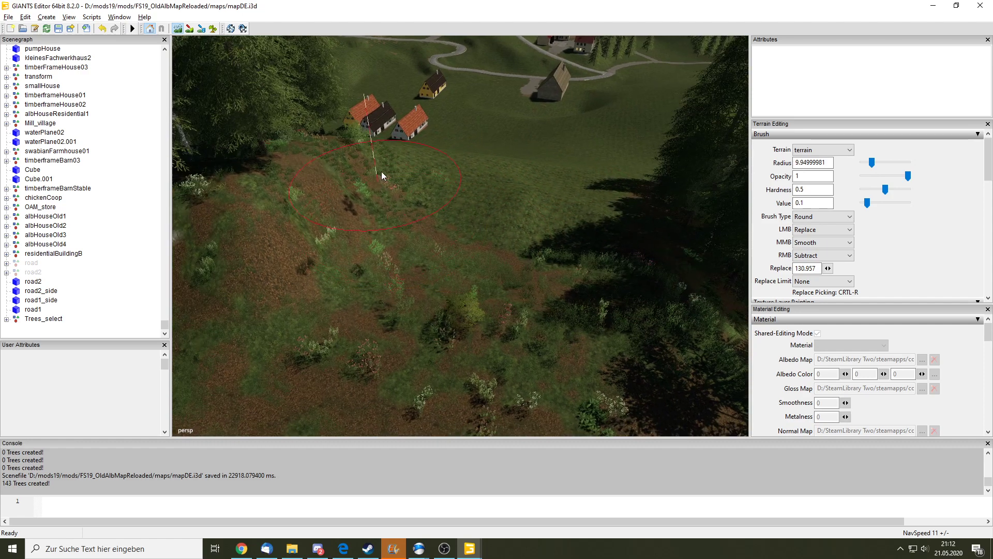
{"action": "right_click_drag", "start_coordinate": [409, 298], "coordinate": [538, 265]}
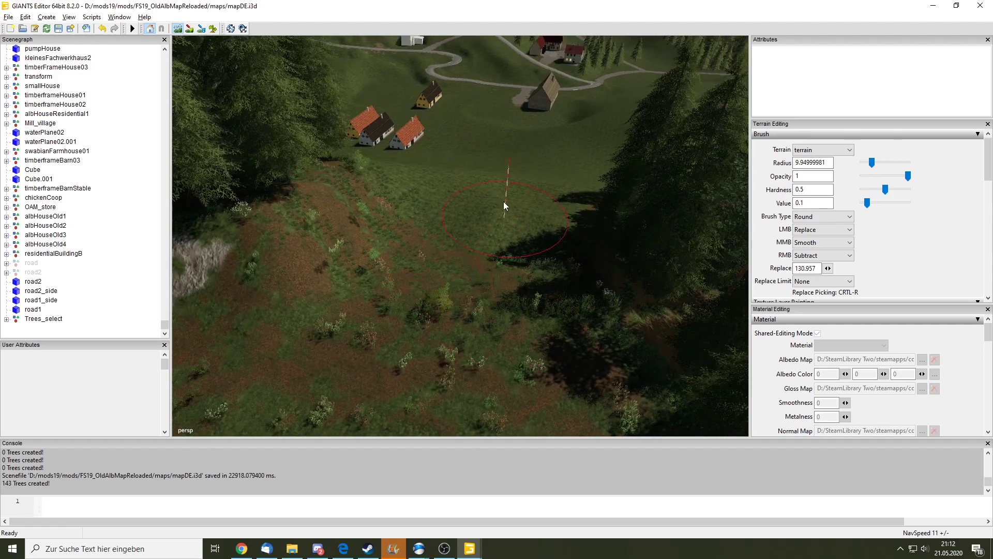
{"action": "right_click_drag", "start_coordinate": [497, 207], "coordinate": [492, 166]}
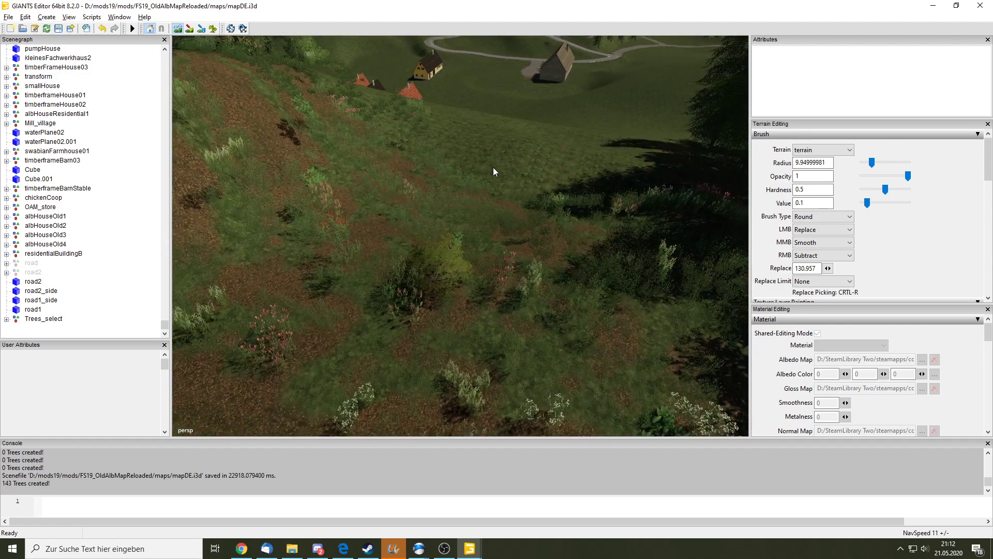
Turn on terrain painting and choose wheat as the foliage painting layer
{"action": "left_click", "coordinate": [213, 31]}
{"action": "scroll", "coordinate": [519, 162], "scroll_direction": "down", "scroll_amount": 6, "text": "shift"}
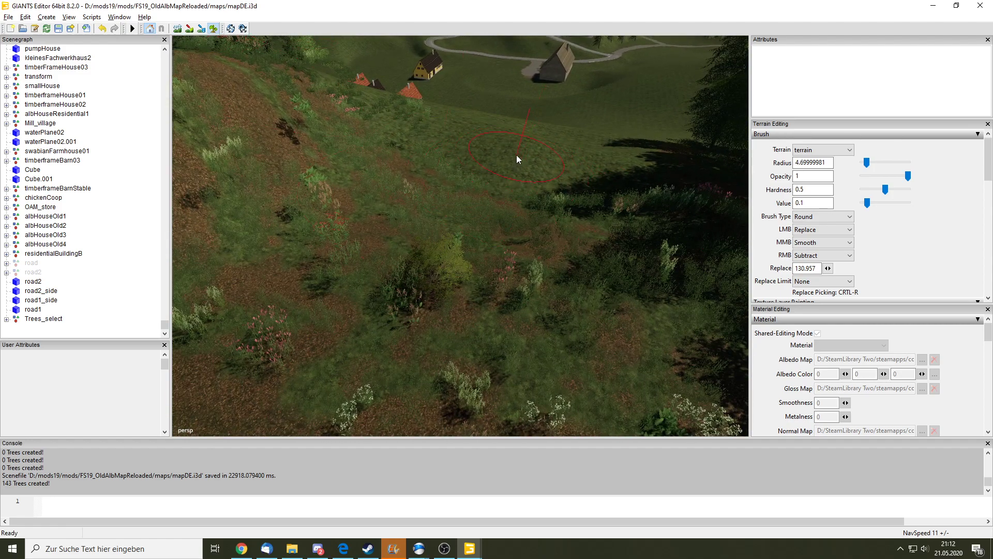
{"action": "scroll", "coordinate": [490, 267], "scroll_direction": "down", "scroll_amount": 3, "text": "shift"}
{"action": "scroll", "coordinate": [480, 330], "scroll_direction": "down", "scroll_amount": 3, "text": "shift"}
{"action": "scroll", "coordinate": [928, 266], "scroll_direction": "down", "scroll_amount": 2}
{"action": "scroll", "coordinate": [890, 219], "scroll_direction": "down", "scroll_amount": 3}
{"action": "scroll", "coordinate": [890, 220], "scroll_direction": "down", "scroll_amount": 3}
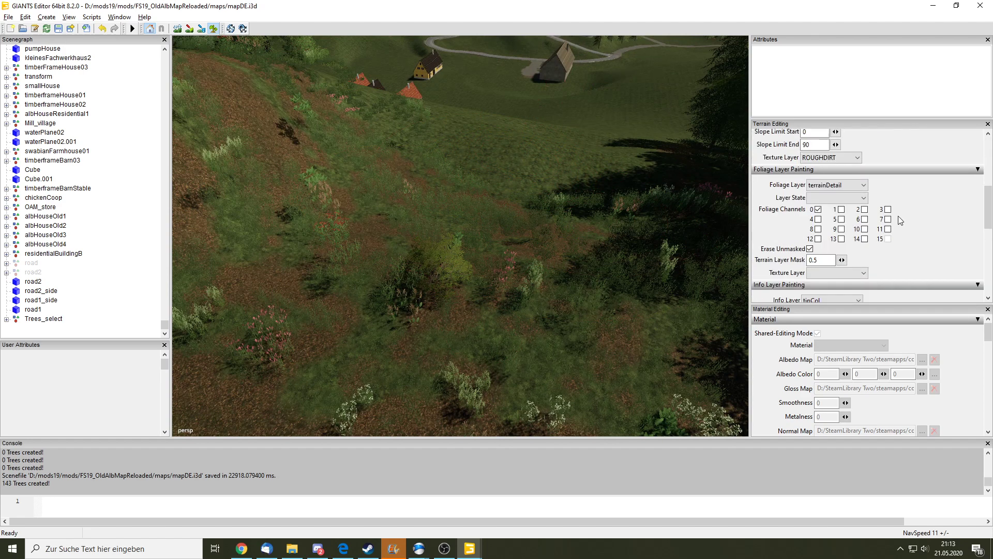
{"action": "left_click", "coordinate": [849, 185]}
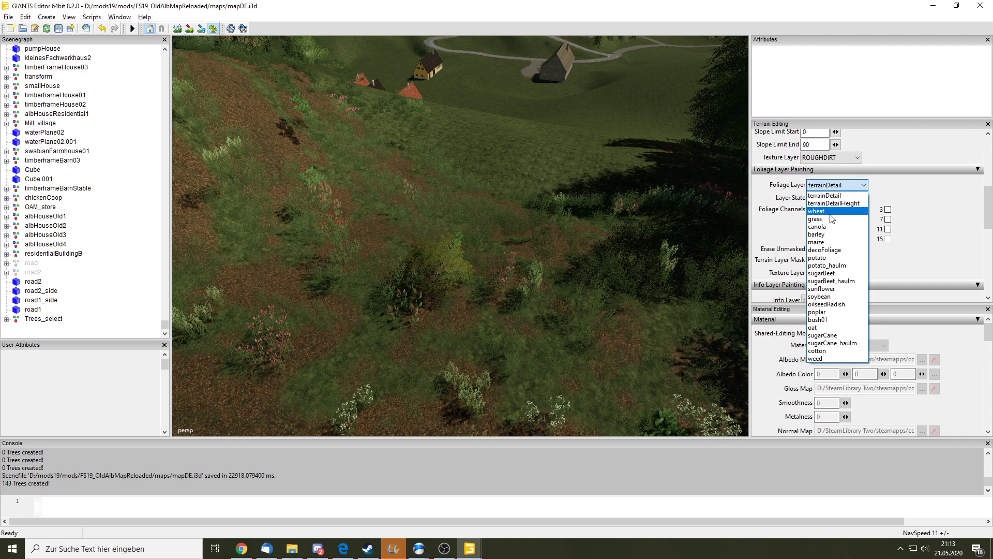
{"action": "left_click", "coordinate": [831, 212]}
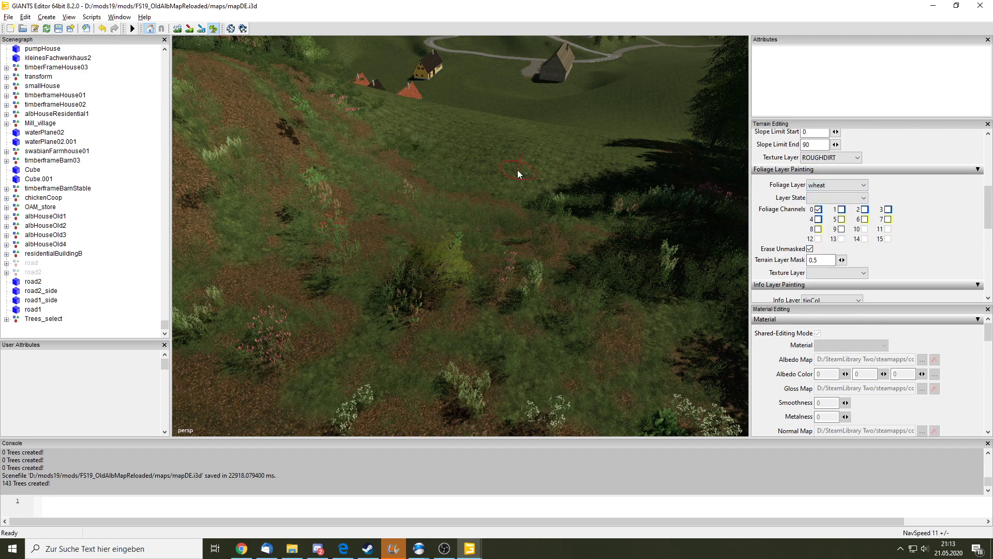
Fly over the hillside and gravel road, along the forest, back toward the red-roofed houses
{"action": "mouse_move", "coordinate": [520, 169]}
{"action": "right_mouse_down"}
{"action": "mouse_move", "coordinate": [477, 244]}
{"action": "mouse_move", "coordinate": [290, 371]}
{"action": "mouse_move", "coordinate": [414, 288]}
{"action": "mouse_move", "coordinate": [549, 254]}
{"action": "mouse_move", "coordinate": [405, 215]}
{"action": "mouse_move", "coordinate": [444, 225]}
{"action": "mouse_move", "coordinate": [424, 267]}
{"action": "mouse_move", "coordinate": [408, 237]}
{"action": "right_mouse_up"}
{"action": "mouse_move", "coordinate": [531, 209]}
{"action": "right_mouse_down"}
{"action": "mouse_move", "coordinate": [568, 282]}
{"action": "mouse_move", "coordinate": [528, 240]}
{"action": "mouse_move", "coordinate": [450, 289]}
{"action": "right_mouse_up"}
{"action": "mouse_move", "coordinate": [476, 204]}
{"action": "right_mouse_down"}
{"action": "mouse_move", "coordinate": [389, 293]}
{"action": "mouse_move", "coordinate": [535, 210]}
{"action": "mouse_move", "coordinate": [405, 85]}
{"action": "mouse_move", "coordinate": [425, 65]}
{"action": "mouse_move", "coordinate": [497, 83]}
{"action": "mouse_move", "coordinate": [532, 58]}
{"action": "mouse_move", "coordinate": [545, 76]}
{"action": "mouse_move", "coordinate": [573, 72]}
{"action": "mouse_move", "coordinate": [554, 87]}
{"action": "mouse_move", "coordinate": [557, 218]}
{"action": "mouse_move", "coordinate": [518, 390]}
{"action": "mouse_move", "coordinate": [629, 257]}
{"action": "mouse_move", "coordinate": [659, 275]}
{"action": "mouse_move", "coordinate": [514, 256]}
{"action": "right_mouse_up"}
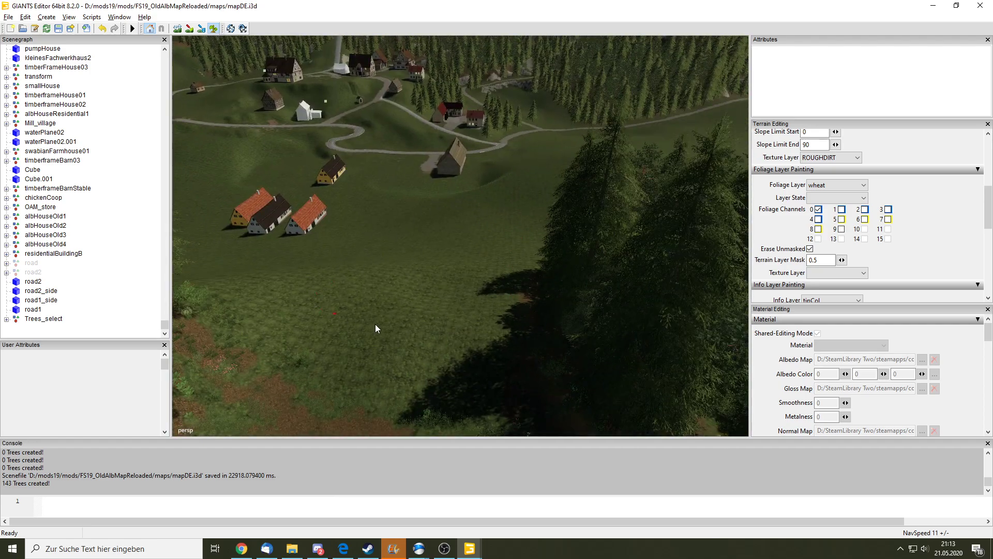
{"action": "mouse_move", "coordinate": [460, 309]}
{"action": "right_mouse_down"}
{"action": "mouse_move", "coordinate": [560, 221]}
{"action": "mouse_move", "coordinate": [483, 197]}
{"action": "mouse_move", "coordinate": [296, 219]}
{"action": "mouse_move", "coordinate": [288, 337]}
{"action": "mouse_move", "coordinate": [536, 237]}
{"action": "mouse_move", "coordinate": [204, 284]}
{"action": "mouse_move", "coordinate": [417, 113]}
{"action": "right_mouse_up"}
{"action": "mouse_move", "coordinate": [504, 221]}
{"action": "right_mouse_down"}
{"action": "mouse_move", "coordinate": [401, 301]}
{"action": "mouse_move", "coordinate": [525, 279]}
{"action": "mouse_move", "coordinate": [623, 88]}
{"action": "mouse_move", "coordinate": [483, 164]}
{"action": "mouse_move", "coordinate": [392, 166]}
{"action": "mouse_move", "coordinate": [500, 244]}
{"action": "mouse_move", "coordinate": [523, 274]}
{"action": "mouse_move", "coordinate": [517, 262]}
{"action": "mouse_move", "coordinate": [656, 100]}
{"action": "mouse_move", "coordinate": [519, 221]}
{"action": "mouse_move", "coordinate": [741, 56]}
{"action": "mouse_move", "coordinate": [737, 30]}
{"action": "right_mouse_up"}
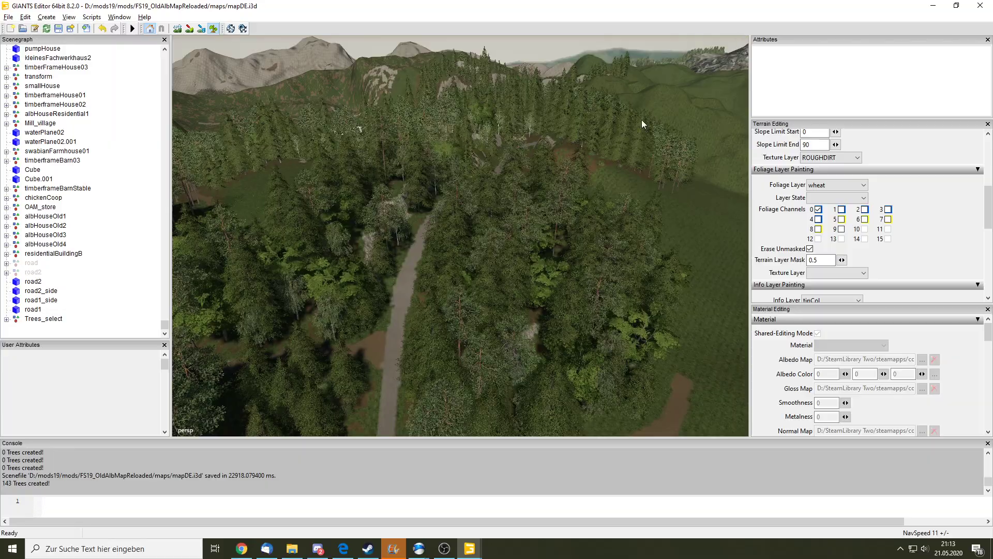
Fly along the forest road past the houses and gravel path, then rise to a wide village view
{"action": "mouse_move", "coordinate": [501, 243]}
{"action": "right_mouse_down"}
{"action": "mouse_move", "coordinate": [682, 79]}
{"action": "mouse_move", "coordinate": [476, 135]}
{"action": "mouse_move", "coordinate": [701, 176]}
{"action": "mouse_move", "coordinate": [658, 244]}
{"action": "mouse_move", "coordinate": [625, 264]}
{"action": "mouse_move", "coordinate": [632, 201]}
{"action": "mouse_move", "coordinate": [570, 345]}
{"action": "mouse_move", "coordinate": [543, 281]}
{"action": "mouse_move", "coordinate": [620, 120]}
{"action": "mouse_move", "coordinate": [609, 63]}
{"action": "mouse_move", "coordinate": [598, 60]}
{"action": "mouse_move", "coordinate": [507, 220]}
{"action": "mouse_move", "coordinate": [454, 258]}
{"action": "mouse_move", "coordinate": [581, 226]}
{"action": "mouse_move", "coordinate": [410, 331]}
{"action": "mouse_move", "coordinate": [534, 261]}
{"action": "mouse_move", "coordinate": [506, 242]}
{"action": "mouse_move", "coordinate": [275, 209]}
{"action": "mouse_move", "coordinate": [215, 228]}
{"action": "mouse_move", "coordinate": [479, 219]}
{"action": "mouse_move", "coordinate": [455, 162]}
{"action": "mouse_move", "coordinate": [644, 213]}
{"action": "mouse_move", "coordinate": [584, 267]}
{"action": "mouse_move", "coordinate": [460, 297]}
{"action": "mouse_move", "coordinate": [574, 278]}
{"action": "mouse_move", "coordinate": [620, 173]}
{"action": "right_mouse_up"}
{"action": "mouse_move", "coordinate": [549, 350]}
{"action": "right_mouse_down"}
{"action": "mouse_move", "coordinate": [616, 390]}
{"action": "mouse_move", "coordinate": [476, 435]}
{"action": "mouse_move", "coordinate": [414, 277]}
{"action": "mouse_move", "coordinate": [554, 151]}
{"action": "mouse_move", "coordinate": [430, 244]}
{"action": "mouse_move", "coordinate": [601, 246]}
{"action": "mouse_move", "coordinate": [361, 402]}
{"action": "mouse_move", "coordinate": [572, 216]}
{"action": "mouse_move", "coordinate": [638, 87]}
{"action": "mouse_move", "coordinate": [283, 409]}
{"action": "mouse_move", "coordinate": [567, 202]}
{"action": "mouse_move", "coordinate": [416, 280]}
{"action": "mouse_move", "coordinate": [473, 207]}
{"action": "mouse_move", "coordinate": [501, 309]}
{"action": "mouse_move", "coordinate": [612, 198]}
{"action": "mouse_move", "coordinate": [486, 310]}
{"action": "mouse_move", "coordinate": [600, 224]}
{"action": "mouse_move", "coordinate": [593, 212]}
{"action": "mouse_move", "coordinate": [561, 328]}
{"action": "mouse_move", "coordinate": [622, 195]}
{"action": "mouse_move", "coordinate": [634, 221]}
{"action": "mouse_move", "coordinate": [510, 316]}
{"action": "mouse_move", "coordinate": [712, 194]}
{"action": "mouse_move", "coordinate": [666, 293]}
{"action": "mouse_move", "coordinate": [598, 315]}
{"action": "mouse_move", "coordinate": [617, 313]}
{"action": "mouse_move", "coordinate": [702, 177]}
{"action": "mouse_move", "coordinate": [636, 222]}
{"action": "mouse_move", "coordinate": [679, 139]}
{"action": "mouse_move", "coordinate": [590, 216]}
{"action": "mouse_move", "coordinate": [624, 242]}
{"action": "mouse_move", "coordinate": [554, 261]}
{"action": "mouse_move", "coordinate": [587, 260]}
{"action": "mouse_move", "coordinate": [603, 337]}
{"action": "mouse_move", "coordinate": [696, 206]}
{"action": "mouse_move", "coordinate": [658, 201]}
{"action": "mouse_move", "coordinate": [678, 255]}
{"action": "mouse_move", "coordinate": [609, 215]}
{"action": "mouse_move", "coordinate": [642, 267]}
{"action": "mouse_move", "coordinate": [520, 262]}
{"action": "mouse_move", "coordinate": [650, 275]}
{"action": "mouse_move", "coordinate": [512, 356]}
{"action": "mouse_move", "coordinate": [518, 291]}
{"action": "mouse_move", "coordinate": [681, 118]}
{"action": "mouse_move", "coordinate": [517, 214]}
{"action": "mouse_move", "coordinate": [408, 241]}
{"action": "mouse_move", "coordinate": [563, 248]}
{"action": "right_mouse_up"}
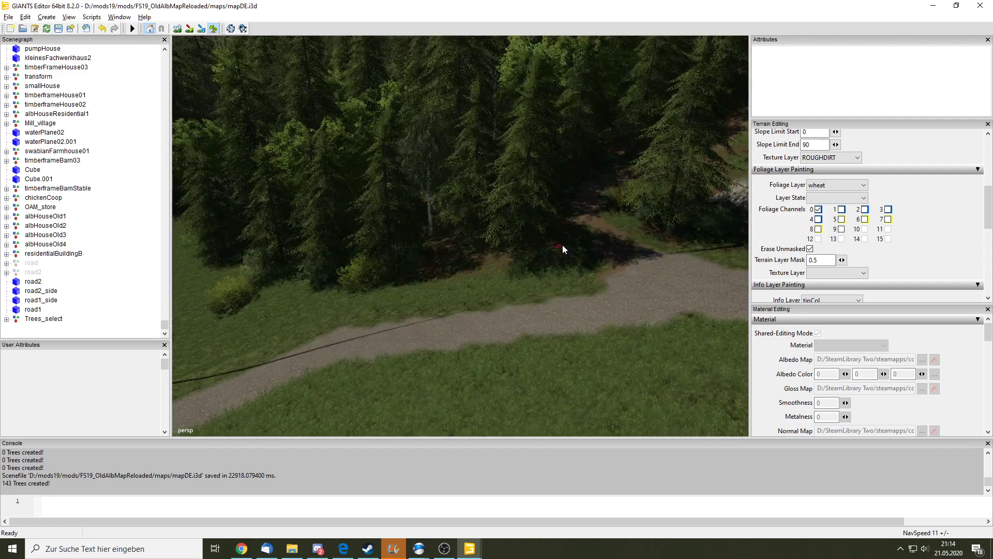
{"action": "mouse_move", "coordinate": [568, 208]}
{"action": "right_mouse_down"}
{"action": "mouse_move", "coordinate": [590, 250]}
{"action": "mouse_move", "coordinate": [346, 249]}
{"action": "mouse_move", "coordinate": [384, 250]}
{"action": "mouse_move", "coordinate": [361, 262]}
{"action": "mouse_move", "coordinate": [518, 233]}
{"action": "right_mouse_up"}
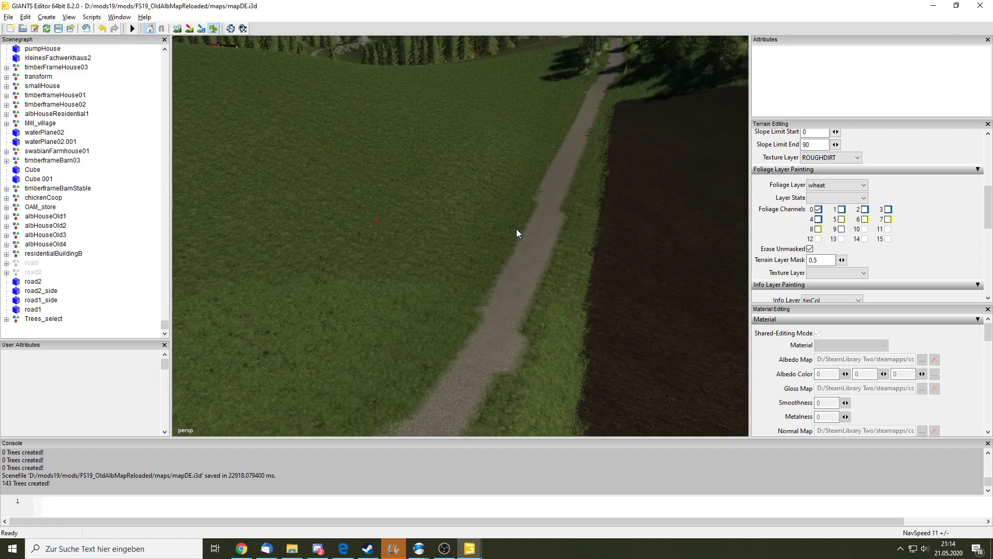
{"action": "mouse_move", "coordinate": [556, 206]}
{"action": "right_mouse_down"}
{"action": "mouse_move", "coordinate": [523, 266]}
{"action": "mouse_move", "coordinate": [548, 127]}
{"action": "mouse_move", "coordinate": [604, 231]}
{"action": "mouse_move", "coordinate": [517, 258]}
{"action": "right_mouse_up"}
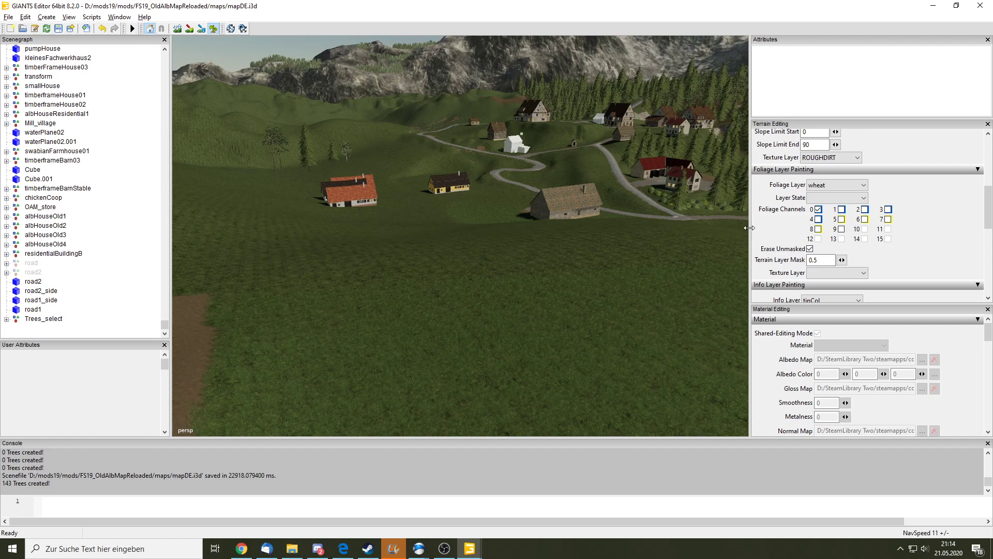
Narrow the right-hand panels, Console and Scenegraph so the 3D viewport grows wider and taller
{"action": "left_click_drag", "start_coordinate": [751, 225], "coordinate": [838, 227]}
{"action": "mouse_move", "coordinate": [514, 310]}
{"action": "right_mouse_down"}
{"action": "mouse_move", "coordinate": [312, 56]}
{"action": "mouse_move", "coordinate": [506, 356]}
{"action": "right_mouse_up"}
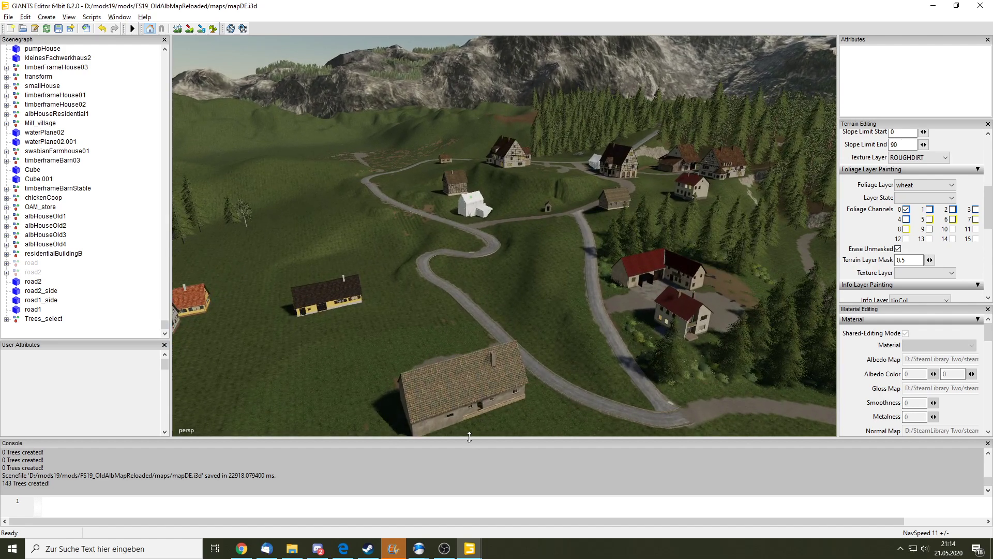
{"action": "left_click_drag", "start_coordinate": [469, 437], "coordinate": [470, 478]}
{"action": "right_click_drag", "start_coordinate": [383, 436], "coordinate": [243, 263]}
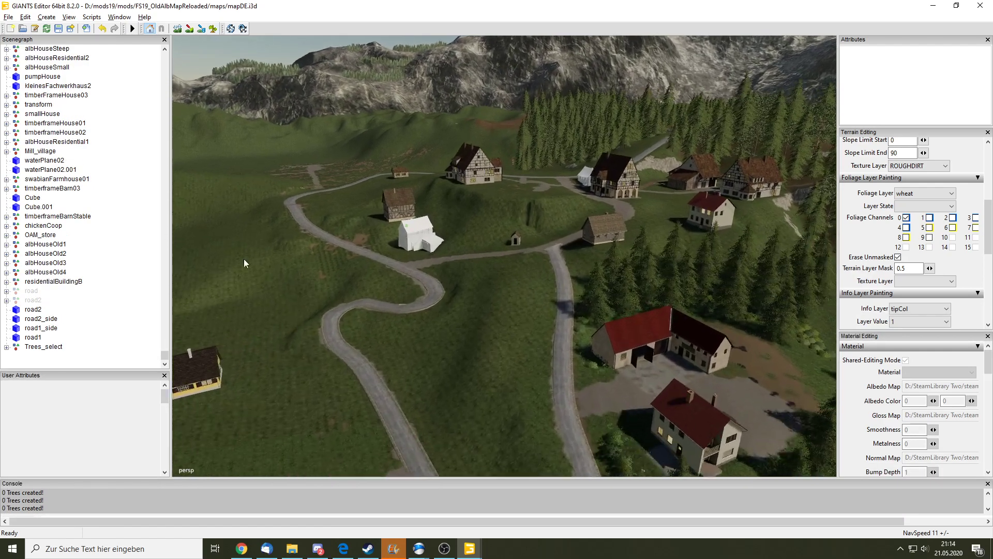
{"action": "left_click_drag", "start_coordinate": [171, 244], "coordinate": [112, 244]}
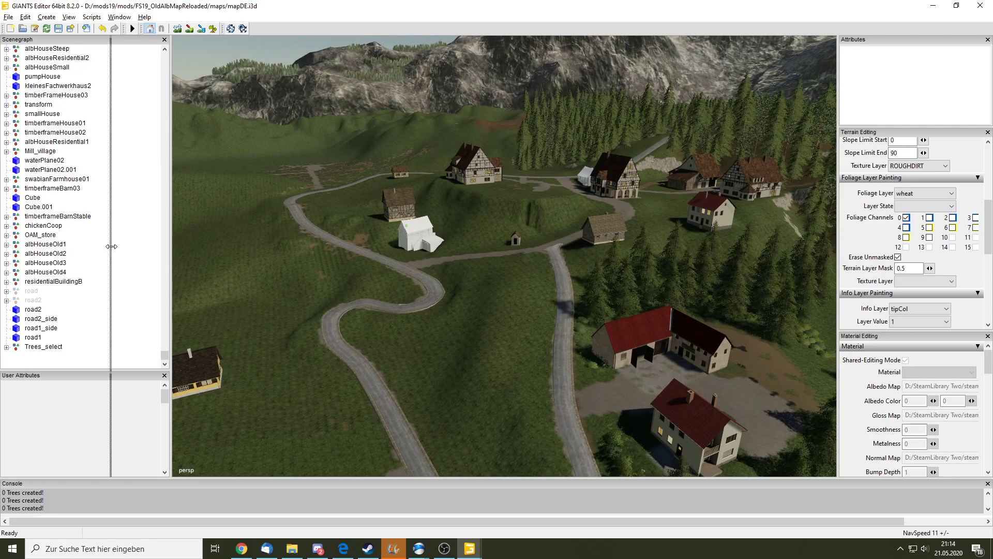
{"action": "mouse_move", "coordinate": [362, 243]}
{"action": "right_mouse_down"}
{"action": "mouse_move", "coordinate": [548, 236]}
{"action": "mouse_move", "coordinate": [711, 138]}
{"action": "mouse_move", "coordinate": [573, 216]}
{"action": "mouse_move", "coordinate": [510, 217]}
{"action": "mouse_move", "coordinate": [537, 251]}
{"action": "mouse_move", "coordinate": [528, 225]}
{"action": "right_mouse_up"}
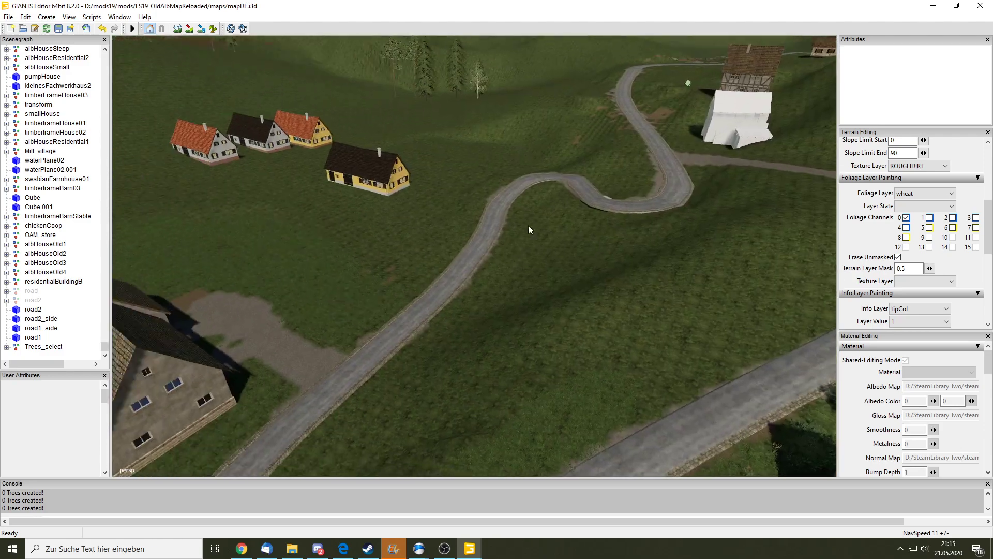
Fly from the forested hills over the meadow to a mountain vista, then look down toward the village
{"action": "mouse_move", "coordinate": [719, 241]}
{"action": "right_mouse_down"}
{"action": "mouse_move", "coordinate": [682, 388]}
{"action": "mouse_move", "coordinate": [630, 259]}
{"action": "mouse_move", "coordinate": [377, 311]}
{"action": "mouse_move", "coordinate": [725, 321]}
{"action": "mouse_move", "coordinate": [515, 285]}
{"action": "right_mouse_up"}
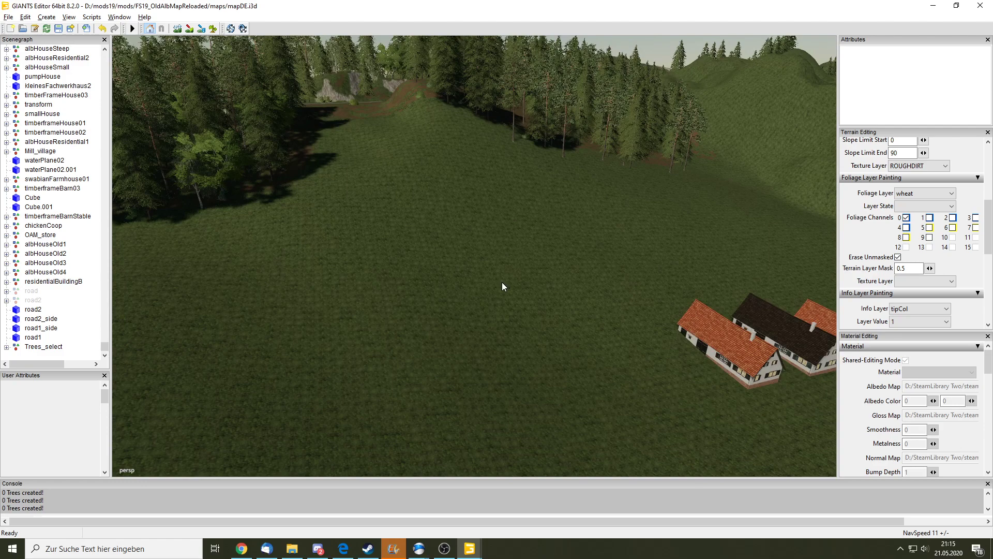
{"action": "mouse_move", "coordinate": [467, 328]}
{"action": "right_mouse_down"}
{"action": "mouse_move", "coordinate": [362, 315]}
{"action": "mouse_move", "coordinate": [484, 216]}
{"action": "mouse_move", "coordinate": [402, 273]}
{"action": "mouse_move", "coordinate": [468, 348]}
{"action": "mouse_move", "coordinate": [662, 168]}
{"action": "mouse_move", "coordinate": [570, 195]}
{"action": "mouse_move", "coordinate": [532, 225]}
{"action": "mouse_move", "coordinate": [638, 251]}
{"action": "mouse_move", "coordinate": [619, 213]}
{"action": "mouse_move", "coordinate": [520, 247]}
{"action": "mouse_move", "coordinate": [563, 191]}
{"action": "mouse_move", "coordinate": [734, 206]}
{"action": "mouse_move", "coordinate": [674, 194]}
{"action": "mouse_move", "coordinate": [706, 176]}
{"action": "mouse_move", "coordinate": [511, 201]}
{"action": "mouse_move", "coordinate": [709, 145]}
{"action": "mouse_move", "coordinate": [641, 216]}
{"action": "mouse_move", "coordinate": [517, 210]}
{"action": "mouse_move", "coordinate": [594, 156]}
{"action": "mouse_move", "coordinate": [570, 177]}
{"action": "mouse_move", "coordinate": [636, 143]}
{"action": "mouse_move", "coordinate": [667, 140]}
{"action": "mouse_move", "coordinate": [559, 232]}
{"action": "mouse_move", "coordinate": [489, 272]}
{"action": "mouse_move", "coordinate": [558, 326]}
{"action": "mouse_move", "coordinate": [558, 272]}
{"action": "mouse_move", "coordinate": [547, 256]}
{"action": "mouse_move", "coordinate": [610, 282]}
{"action": "mouse_move", "coordinate": [789, 279]}
{"action": "mouse_move", "coordinate": [613, 260]}
{"action": "mouse_move", "coordinate": [709, 248]}
{"action": "mouse_move", "coordinate": [724, 230]}
{"action": "right_mouse_up"}
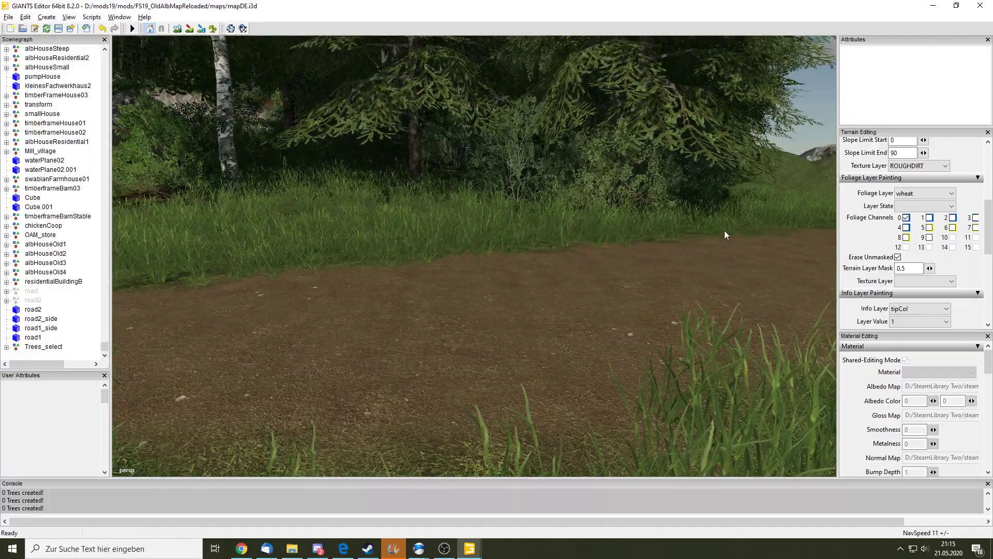
{"action": "mouse_move", "coordinate": [510, 257]}
{"action": "right_mouse_down"}
{"action": "mouse_move", "coordinate": [753, 256]}
{"action": "mouse_move", "coordinate": [474, 250]}
{"action": "mouse_move", "coordinate": [522, 250]}
{"action": "mouse_move", "coordinate": [468, 258]}
{"action": "mouse_move", "coordinate": [499, 232]}
{"action": "mouse_move", "coordinate": [467, 288]}
{"action": "mouse_move", "coordinate": [471, 251]}
{"action": "right_mouse_up"}
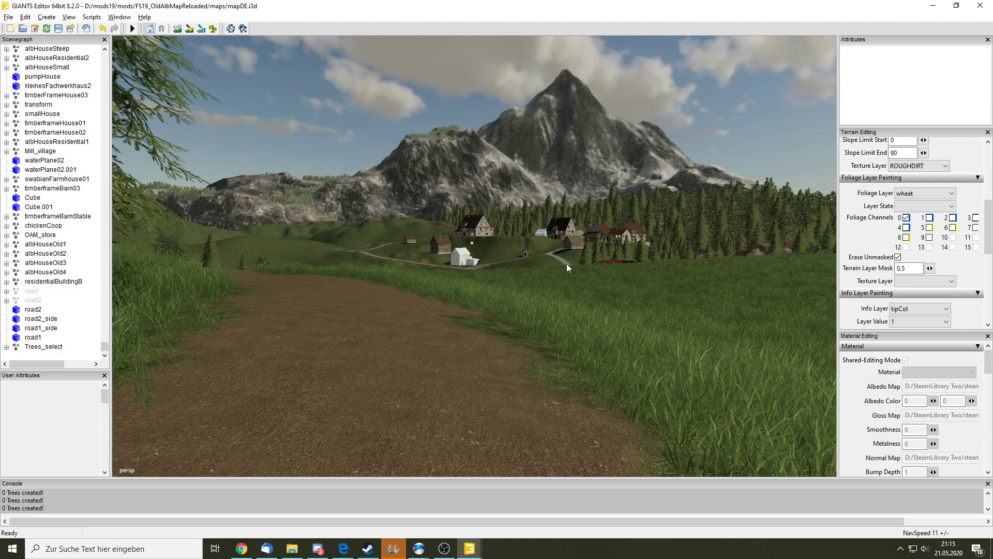
{"action": "mouse_move", "coordinate": [566, 263]}
{"action": "right_mouse_down"}
{"action": "mouse_move", "coordinate": [613, 277]}
{"action": "mouse_move", "coordinate": [529, 335]}
{"action": "mouse_move", "coordinate": [789, 350]}
{"action": "mouse_move", "coordinate": [524, 324]}
{"action": "mouse_move", "coordinate": [709, 224]}
{"action": "mouse_move", "coordinate": [670, 274]}
{"action": "mouse_move", "coordinate": [712, 102]}
{"action": "mouse_move", "coordinate": [612, 253]}
{"action": "right_mouse_up"}
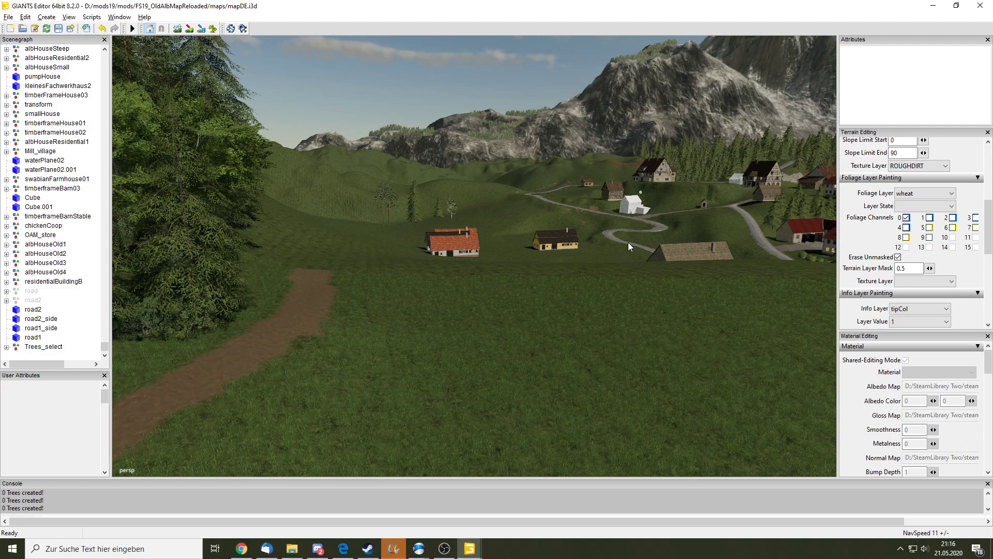
{"action": "mouse_move", "coordinate": [504, 336]}
{"action": "right_mouse_down"}
{"action": "mouse_move", "coordinate": [629, 349]}
{"action": "mouse_move", "coordinate": [609, 214]}
{"action": "mouse_move", "coordinate": [206, 479]}
{"action": "mouse_move", "coordinate": [506, 401]}
{"action": "mouse_move", "coordinate": [324, 433]}
{"action": "mouse_move", "coordinate": [465, 366]}
{"action": "mouse_move", "coordinate": [654, 123]}
{"action": "mouse_move", "coordinate": [672, 140]}
{"action": "mouse_move", "coordinate": [433, 381]}
{"action": "mouse_move", "coordinate": [243, 412]}
{"action": "mouse_move", "coordinate": [552, 257]}
{"action": "mouse_move", "coordinate": [671, 182]}
{"action": "mouse_move", "coordinate": [315, 403]}
{"action": "mouse_move", "coordinate": [507, 324]}
{"action": "mouse_move", "coordinate": [647, 314]}
{"action": "mouse_move", "coordinate": [667, 236]}
{"action": "mouse_move", "coordinate": [814, 260]}
{"action": "mouse_move", "coordinate": [295, 212]}
{"action": "mouse_move", "coordinate": [675, 273]}
{"action": "mouse_move", "coordinate": [352, 350]}
{"action": "mouse_move", "coordinate": [269, 261]}
{"action": "mouse_move", "coordinate": [507, 300]}
{"action": "mouse_move", "coordinate": [308, 305]}
{"action": "mouse_move", "coordinate": [498, 228]}
{"action": "mouse_move", "coordinate": [479, 205]}
{"action": "mouse_move", "coordinate": [621, 355]}
{"action": "mouse_move", "coordinate": [572, 351]}
{"action": "mouse_move", "coordinate": [673, 175]}
{"action": "mouse_move", "coordinate": [542, 233]}
{"action": "mouse_move", "coordinate": [458, 231]}
{"action": "mouse_move", "coordinate": [445, 248]}
{"action": "mouse_move", "coordinate": [531, 392]}
{"action": "mouse_move", "coordinate": [563, 296]}
{"action": "mouse_move", "coordinate": [623, 256]}
{"action": "mouse_move", "coordinate": [695, 274]}
{"action": "mouse_move", "coordinate": [815, 253]}
{"action": "mouse_move", "coordinate": [739, 228]}
{"action": "mouse_move", "coordinate": [529, 272]}
{"action": "mouse_move", "coordinate": [428, 368]}
{"action": "mouse_move", "coordinate": [552, 205]}
{"action": "mouse_move", "coordinate": [598, 171]}
{"action": "mouse_move", "coordinate": [649, 272]}
{"action": "mouse_move", "coordinate": [590, 268]}
{"action": "mouse_move", "coordinate": [632, 266]}
{"action": "right_mouse_up"}
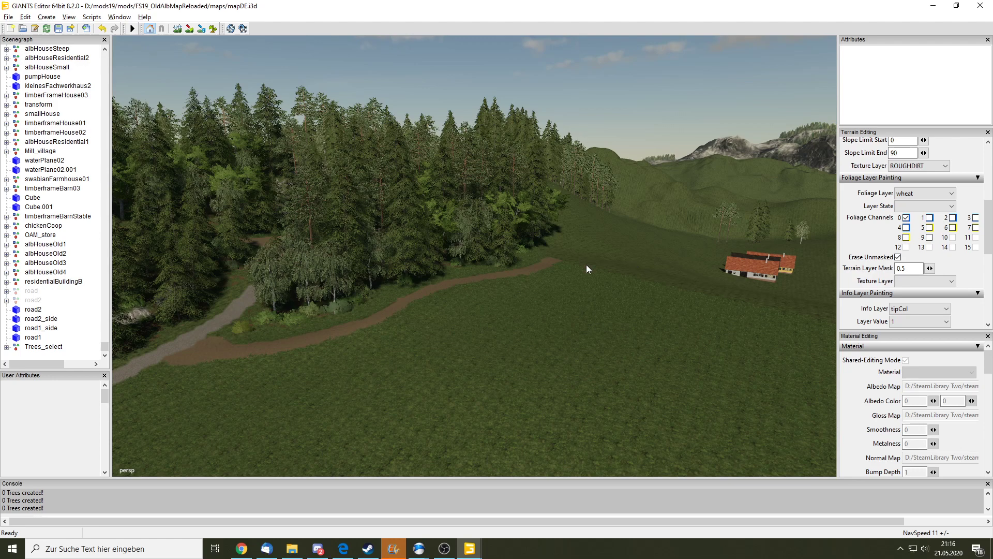
Fly from the meadow along the forest road to an overview of the valley village
{"action": "mouse_move", "coordinate": [586, 268]}
{"action": "right_mouse_down"}
{"action": "mouse_move", "coordinate": [775, 90]}
{"action": "mouse_move", "coordinate": [643, 192]}
{"action": "mouse_move", "coordinate": [709, 60]}
{"action": "mouse_move", "coordinate": [575, 360]}
{"action": "mouse_move", "coordinate": [419, 392]}
{"action": "mouse_move", "coordinate": [559, 370]}
{"action": "mouse_move", "coordinate": [591, 334]}
{"action": "mouse_move", "coordinate": [298, 229]}
{"action": "mouse_move", "coordinate": [495, 248]}
{"action": "mouse_move", "coordinate": [692, 110]}
{"action": "mouse_move", "coordinate": [425, 406]}
{"action": "mouse_move", "coordinate": [613, 284]}
{"action": "mouse_move", "coordinate": [437, 421]}
{"action": "mouse_move", "coordinate": [633, 301]}
{"action": "mouse_move", "coordinate": [584, 309]}
{"action": "mouse_move", "coordinate": [525, 354]}
{"action": "mouse_move", "coordinate": [694, 106]}
{"action": "mouse_move", "coordinate": [588, 252]}
{"action": "mouse_move", "coordinate": [774, 238]}
{"action": "mouse_move", "coordinate": [782, 268]}
{"action": "right_mouse_up"}
{"action": "mouse_move", "coordinate": [612, 288]}
{"action": "right_mouse_down"}
{"action": "mouse_move", "coordinate": [753, 276]}
{"action": "mouse_move", "coordinate": [587, 295]}
{"action": "mouse_move", "coordinate": [632, 316]}
{"action": "mouse_move", "coordinate": [590, 364]}
{"action": "mouse_move", "coordinate": [616, 301]}
{"action": "mouse_move", "coordinate": [501, 306]}
{"action": "right_mouse_up"}
{"action": "scroll", "coordinate": [543, 302], "scroll_direction": "down", "scroll_amount": 10}
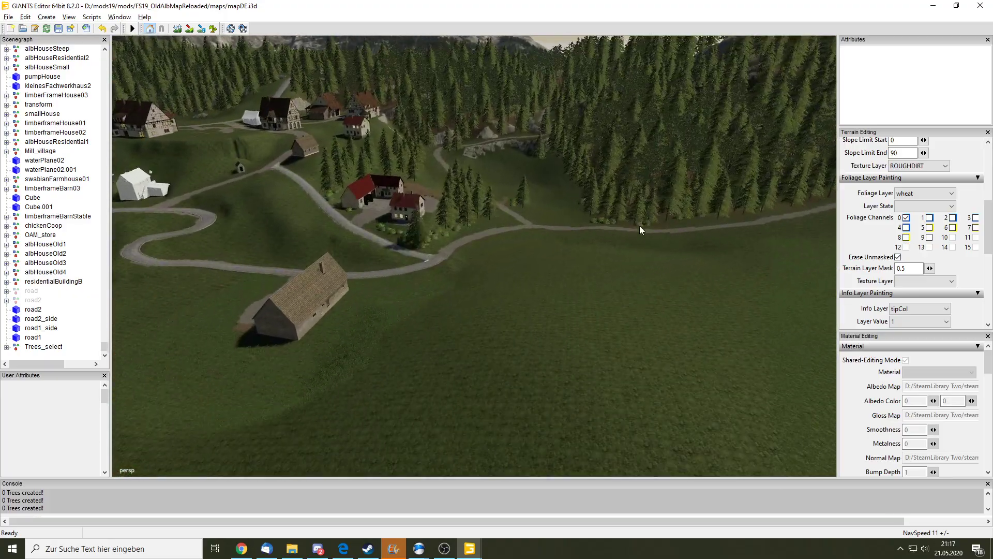
{"action": "mouse_move", "coordinate": [639, 226]}
{"action": "right_mouse_down"}
{"action": "mouse_move", "coordinate": [408, 386]}
{"action": "mouse_move", "coordinate": [734, 275]}
{"action": "mouse_move", "coordinate": [421, 395]}
{"action": "mouse_move", "coordinate": [536, 200]}
{"action": "mouse_move", "coordinate": [516, 219]}
{"action": "mouse_move", "coordinate": [592, 166]}
{"action": "mouse_move", "coordinate": [684, 221]}
{"action": "mouse_move", "coordinate": [572, 244]}
{"action": "mouse_move", "coordinate": [617, 455]}
{"action": "mouse_move", "coordinate": [502, 314]}
{"action": "right_mouse_up"}
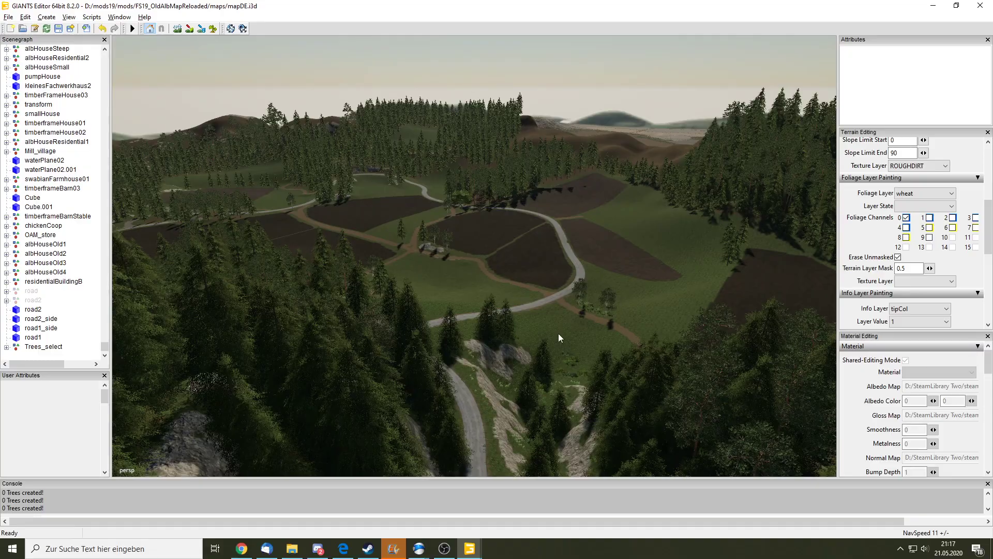
{"action": "mouse_move", "coordinate": [558, 338]}
{"action": "right_mouse_down"}
{"action": "mouse_move", "coordinate": [684, 337]}
{"action": "mouse_move", "coordinate": [573, 380]}
{"action": "mouse_move", "coordinate": [743, 383]}
{"action": "mouse_move", "coordinate": [739, 317]}
{"action": "mouse_move", "coordinate": [560, 271]}
{"action": "mouse_move", "coordinate": [621, 186]}
{"action": "mouse_move", "coordinate": [544, 260]}
{"action": "mouse_move", "coordinate": [586, 191]}
{"action": "mouse_move", "coordinate": [453, 242]}
{"action": "mouse_move", "coordinate": [580, 299]}
{"action": "right_mouse_up"}
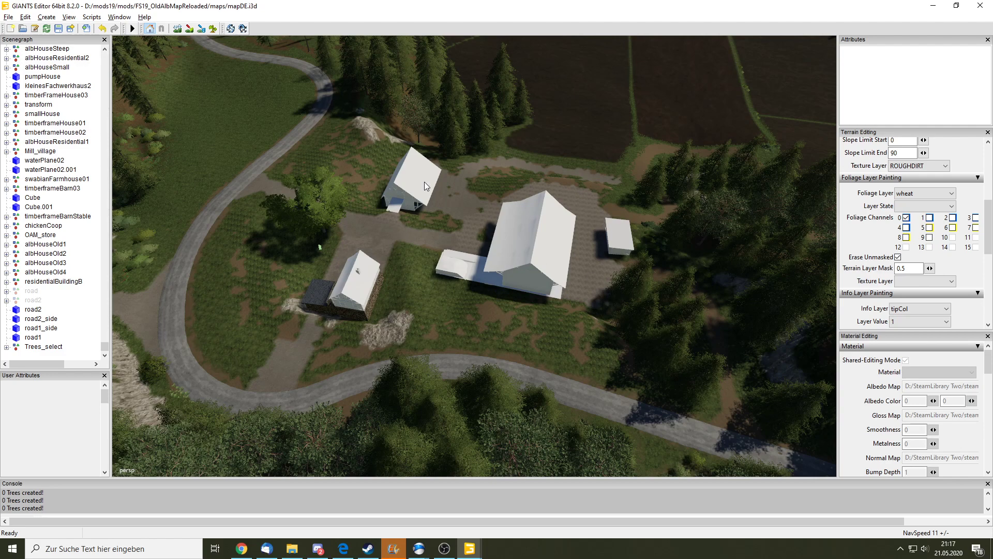
{"action": "middle_click_drag", "start_coordinate": [658, 259], "coordinate": [694, 216]}
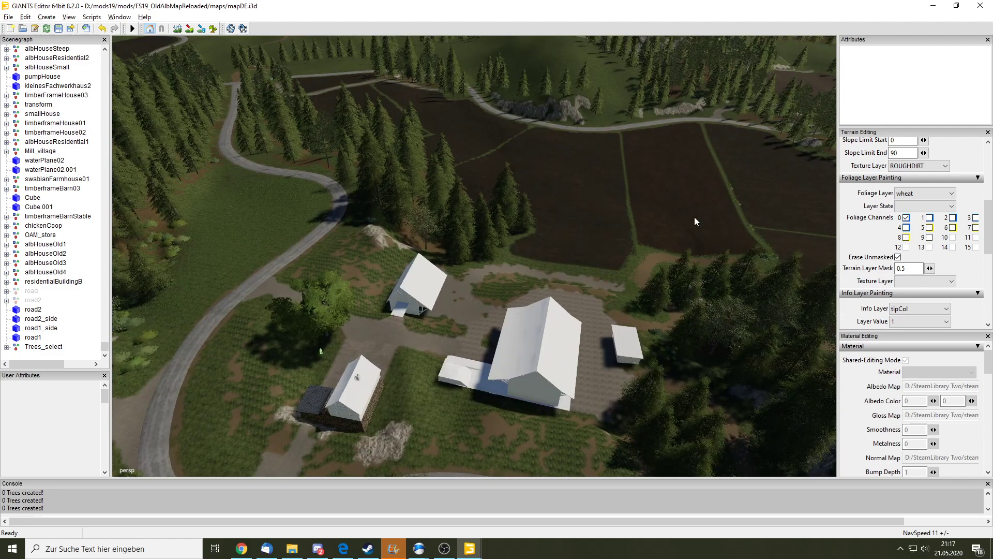
{"action": "middle_click_drag", "start_coordinate": [507, 107], "coordinate": [297, 141]}
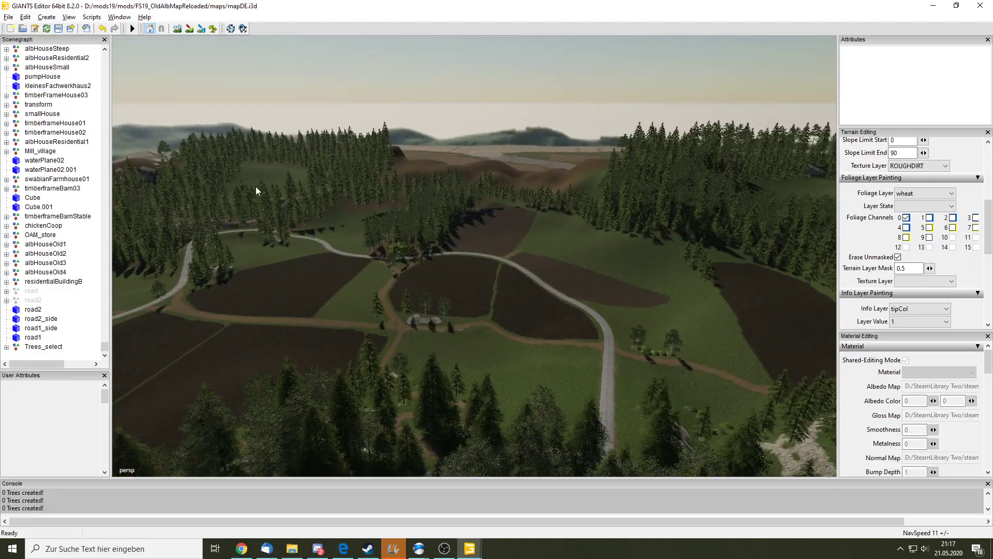
{"action": "mouse_move", "coordinate": [256, 186]}
{"action": "middle_mouse_down"}
{"action": "mouse_move", "coordinate": [603, 193]}
{"action": "mouse_move", "coordinate": [490, 177]}
{"action": "middle_mouse_up"}
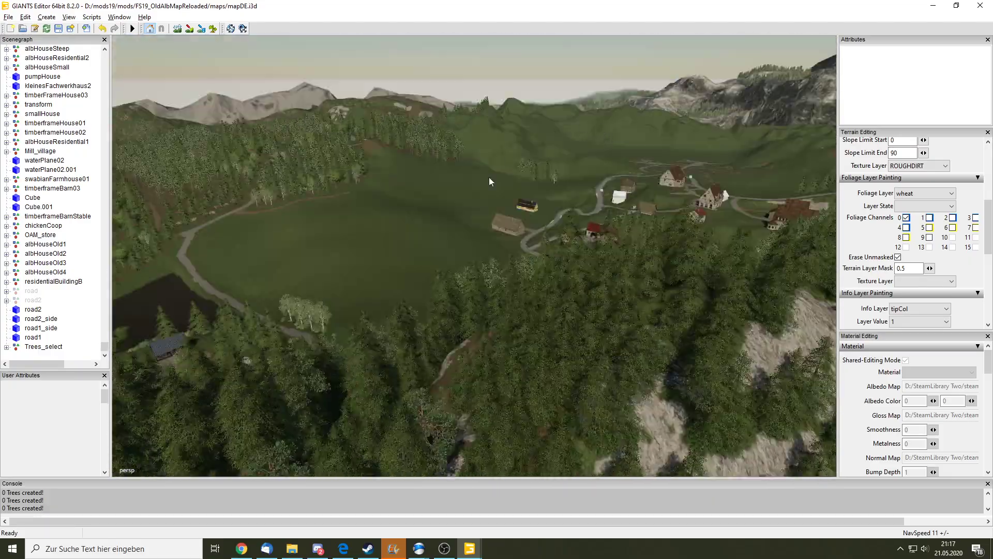
{"action": "middle_click_drag", "start_coordinate": [763, 191], "coordinate": [632, 246]}
{"action": "middle_click_drag", "start_coordinate": [357, 140], "coordinate": [498, 140]}
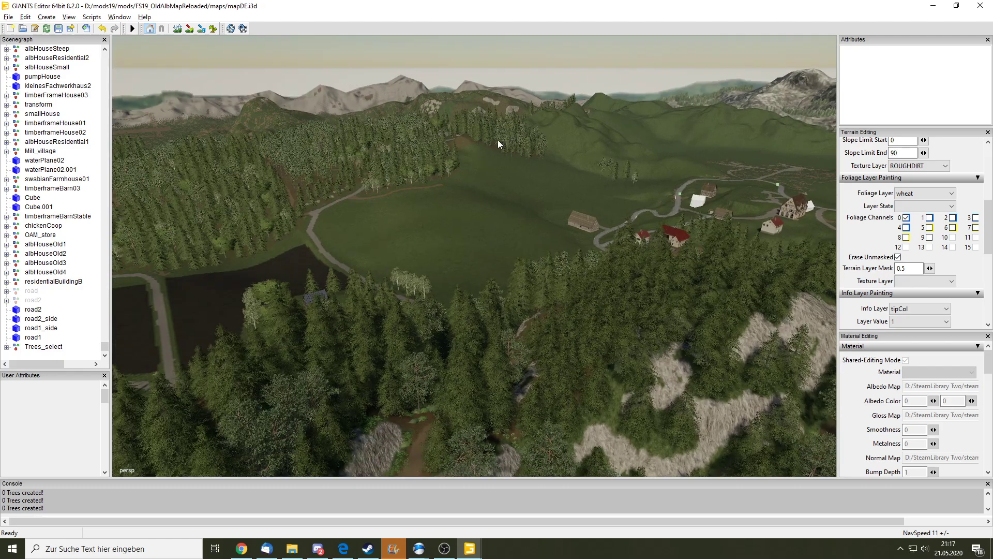
{"action": "mouse_move", "coordinate": [537, 237]}
{"action": "middle_mouse_down"}
{"action": "mouse_move", "coordinate": [524, 392]}
{"action": "mouse_move", "coordinate": [408, 311]}
{"action": "mouse_move", "coordinate": [535, 302]}
{"action": "mouse_move", "coordinate": [560, 382]}
{"action": "mouse_move", "coordinate": [380, 396]}
{"action": "middle_mouse_up"}
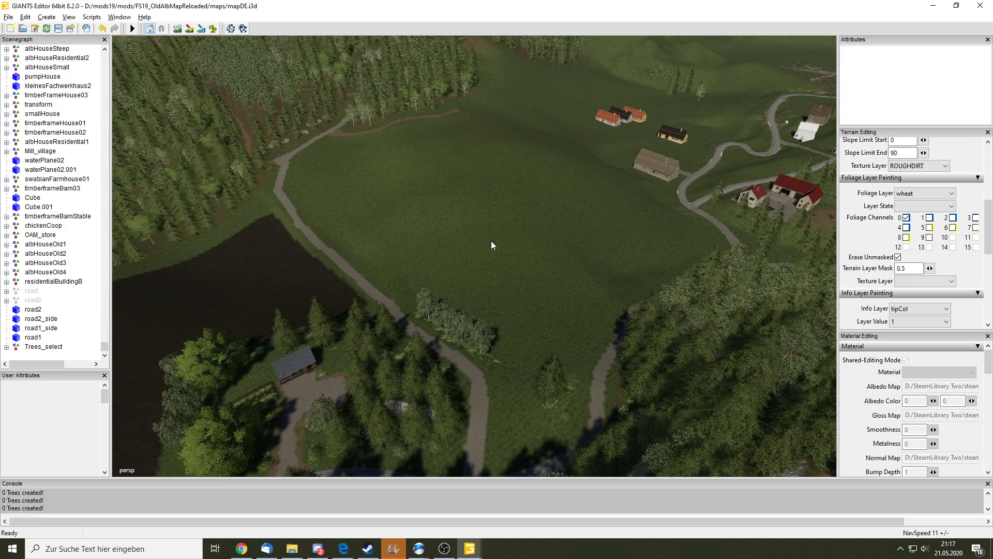
{"action": "mouse_move", "coordinate": [491, 241]}
{"action": "middle_mouse_down"}
{"action": "mouse_move", "coordinate": [524, 179]}
{"action": "mouse_move", "coordinate": [520, 262]}
{"action": "mouse_move", "coordinate": [530, 227]}
{"action": "mouse_move", "coordinate": [402, 206]}
{"action": "middle_mouse_up"}
{"action": "mouse_move", "coordinate": [428, 249]}
{"action": "middle_mouse_down"}
{"action": "mouse_move", "coordinate": [579, 315]}
{"action": "mouse_move", "coordinate": [584, 240]}
{"action": "mouse_move", "coordinate": [708, 169]}
{"action": "mouse_move", "coordinate": [704, 183]}
{"action": "mouse_move", "coordinate": [640, 212]}
{"action": "mouse_move", "coordinate": [533, 217]}
{"action": "mouse_move", "coordinate": [503, 237]}
{"action": "mouse_move", "coordinate": [585, 150]}
{"action": "mouse_move", "coordinate": [523, 186]}
{"action": "mouse_move", "coordinate": [606, 191]}
{"action": "mouse_move", "coordinate": [577, 175]}
{"action": "mouse_move", "coordinate": [535, 208]}
{"action": "middle_mouse_up"}
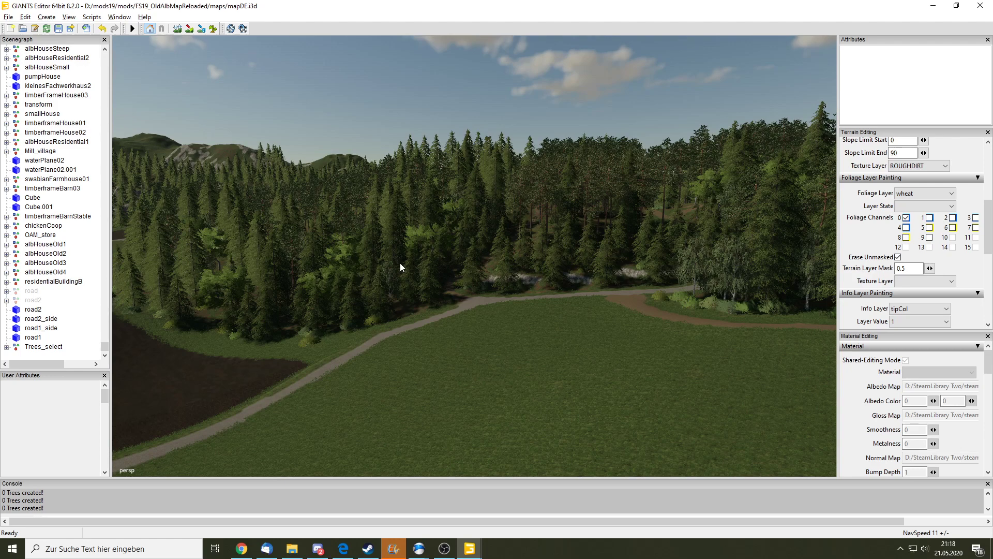
{"action": "mouse_move", "coordinate": [368, 234]}
{"action": "middle_mouse_down"}
{"action": "mouse_move", "coordinate": [483, 275]}
{"action": "mouse_move", "coordinate": [635, 151]}
{"action": "mouse_move", "coordinate": [576, 202]}
{"action": "mouse_move", "coordinate": [619, 165]}
{"action": "mouse_move", "coordinate": [542, 391]}
{"action": "mouse_move", "coordinate": [533, 280]}
{"action": "mouse_move", "coordinate": [556, 323]}
{"action": "mouse_move", "coordinate": [482, 288]}
{"action": "mouse_move", "coordinate": [431, 330]}
{"action": "mouse_move", "coordinate": [440, 279]}
{"action": "mouse_move", "coordinate": [468, 295]}
{"action": "mouse_move", "coordinate": [537, 302]}
{"action": "mouse_move", "coordinate": [507, 238]}
{"action": "mouse_move", "coordinate": [559, 413]}
{"action": "mouse_move", "coordinate": [469, 402]}
{"action": "mouse_move", "coordinate": [588, 219]}
{"action": "mouse_move", "coordinate": [672, 161]}
{"action": "mouse_move", "coordinate": [609, 255]}
{"action": "mouse_move", "coordinate": [630, 367]}
{"action": "mouse_move", "coordinate": [640, 357]}
{"action": "middle_mouse_up"}
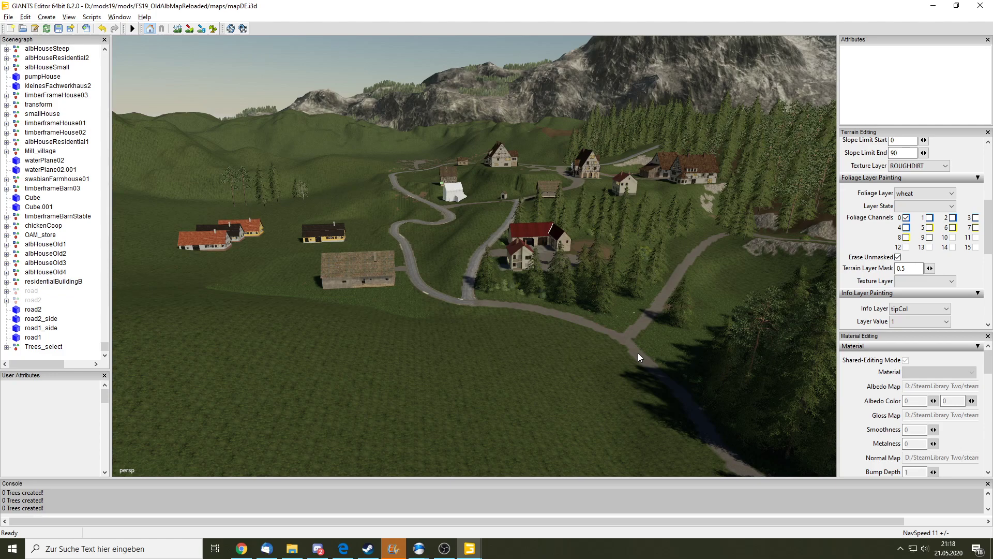
{"action": "mouse_move", "coordinate": [498, 331]}
{"action": "right_mouse_down"}
{"action": "mouse_move", "coordinate": [379, 212]}
{"action": "mouse_move", "coordinate": [464, 349]}
{"action": "mouse_move", "coordinate": [339, 242]}
{"action": "mouse_move", "coordinate": [588, 328]}
{"action": "mouse_move", "coordinate": [531, 246]}
{"action": "mouse_move", "coordinate": [636, 116]}
{"action": "mouse_move", "coordinate": [610, 162]}
{"action": "mouse_move", "coordinate": [658, 138]}
{"action": "mouse_move", "coordinate": [595, 272]}
{"action": "mouse_move", "coordinate": [685, 283]}
{"action": "mouse_move", "coordinate": [631, 290]}
{"action": "right_mouse_up"}
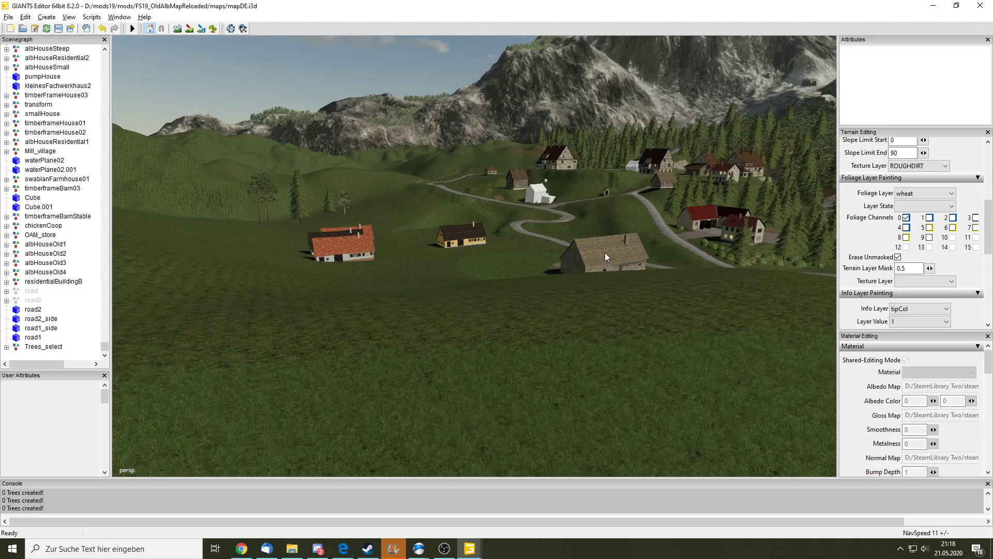
{"action": "mouse_move", "coordinate": [578, 330]}
{"action": "right_mouse_down"}
{"action": "mouse_move", "coordinate": [568, 367]}
{"action": "mouse_move", "coordinate": [572, 245]}
{"action": "mouse_move", "coordinate": [637, 275]}
{"action": "mouse_move", "coordinate": [569, 317]}
{"action": "mouse_move", "coordinate": [592, 327]}
{"action": "mouse_move", "coordinate": [526, 352]}
{"action": "mouse_move", "coordinate": [496, 221]}
{"action": "mouse_move", "coordinate": [564, 233]}
{"action": "mouse_move", "coordinate": [647, 214]}
{"action": "mouse_move", "coordinate": [632, 297]}
{"action": "mouse_move", "coordinate": [520, 215]}
{"action": "mouse_move", "coordinate": [493, 260]}
{"action": "mouse_move", "coordinate": [592, 262]}
{"action": "mouse_move", "coordinate": [619, 315]}
{"action": "mouse_move", "coordinate": [587, 399]}
{"action": "mouse_move", "coordinate": [597, 284]}
{"action": "mouse_move", "coordinate": [613, 392]}
{"action": "mouse_move", "coordinate": [647, 262]}
{"action": "mouse_move", "coordinate": [671, 226]}
{"action": "mouse_move", "coordinate": [619, 195]}
{"action": "mouse_move", "coordinate": [594, 155]}
{"action": "mouse_move", "coordinate": [567, 144]}
{"action": "mouse_move", "coordinate": [451, 182]}
{"action": "mouse_move", "coordinate": [504, 184]}
{"action": "mouse_move", "coordinate": [570, 83]}
{"action": "mouse_move", "coordinate": [537, 207]}
{"action": "mouse_move", "coordinate": [579, 116]}
{"action": "right_mouse_up"}
{"action": "mouse_move", "coordinate": [593, 168]}
{"action": "right_mouse_down"}
{"action": "mouse_move", "coordinate": [619, 268]}
{"action": "mouse_move", "coordinate": [419, 340]}
{"action": "mouse_move", "coordinate": [122, 420]}
{"action": "mouse_move", "coordinate": [530, 218]}
{"action": "mouse_move", "coordinate": [518, 286]}
{"action": "mouse_move", "coordinate": [687, 24]}
{"action": "mouse_move", "coordinate": [561, 238]}
{"action": "mouse_move", "coordinate": [594, 153]}
{"action": "mouse_move", "coordinate": [533, 160]}
{"action": "mouse_move", "coordinate": [496, 224]}
{"action": "mouse_move", "coordinate": [569, 84]}
{"action": "mouse_move", "coordinate": [647, 55]}
{"action": "mouse_move", "coordinate": [261, 135]}
{"action": "mouse_move", "coordinate": [323, 186]}
{"action": "mouse_move", "coordinate": [173, 312]}
{"action": "mouse_move", "coordinate": [457, 212]}
{"action": "mouse_move", "coordinate": [587, 226]}
{"action": "mouse_move", "coordinate": [542, 172]}
{"action": "mouse_move", "coordinate": [628, 41]}
{"action": "mouse_move", "coordinate": [589, 109]}
{"action": "mouse_move", "coordinate": [608, 90]}
{"action": "mouse_move", "coordinate": [649, 142]}
{"action": "mouse_move", "coordinate": [598, 126]}
{"action": "mouse_move", "coordinate": [683, 154]}
{"action": "mouse_move", "coordinate": [599, 240]}
{"action": "mouse_move", "coordinate": [536, 268]}
{"action": "mouse_move", "coordinate": [388, 276]}
{"action": "mouse_move", "coordinate": [469, 316]}
{"action": "mouse_move", "coordinate": [610, 354]}
{"action": "mouse_move", "coordinate": [599, 293]}
{"action": "right_mouse_up"}
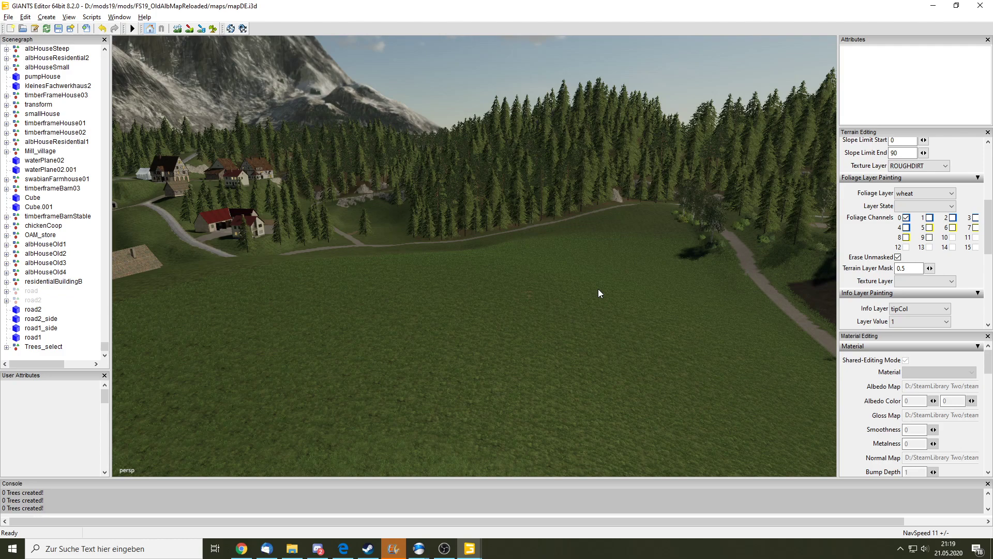
{"action": "mouse_move", "coordinate": [598, 293]}
{"action": "right_mouse_down"}
{"action": "mouse_move", "coordinate": [576, 255]}
{"action": "mouse_move", "coordinate": [606, 293]}
{"action": "mouse_move", "coordinate": [583, 388]}
{"action": "mouse_move", "coordinate": [604, 211]}
{"action": "mouse_move", "coordinate": [553, 215]}
{"action": "mouse_move", "coordinate": [488, 237]}
{"action": "mouse_move", "coordinate": [509, 343]}
{"action": "mouse_move", "coordinate": [542, 245]}
{"action": "mouse_move", "coordinate": [461, 170]}
{"action": "mouse_move", "coordinate": [520, 105]}
{"action": "mouse_move", "coordinate": [443, 217]}
{"action": "mouse_move", "coordinate": [545, 92]}
{"action": "mouse_move", "coordinate": [448, 206]}
{"action": "mouse_move", "coordinate": [346, 179]}
{"action": "mouse_move", "coordinate": [243, 254]}
{"action": "mouse_move", "coordinate": [277, 305]}
{"action": "mouse_move", "coordinate": [765, 294]}
{"action": "mouse_move", "coordinate": [697, 283]}
{"action": "mouse_move", "coordinate": [799, 293]}
{"action": "mouse_move", "coordinate": [454, 311]}
{"action": "mouse_move", "coordinate": [537, 147]}
{"action": "mouse_move", "coordinate": [508, 156]}
{"action": "mouse_move", "coordinate": [543, 64]}
{"action": "mouse_move", "coordinate": [540, 334]}
{"action": "mouse_move", "coordinate": [596, 224]}
{"action": "mouse_move", "coordinate": [947, 235]}
{"action": "mouse_move", "coordinate": [630, 163]}
{"action": "mouse_move", "coordinate": [647, 127]}
{"action": "right_mouse_up"}
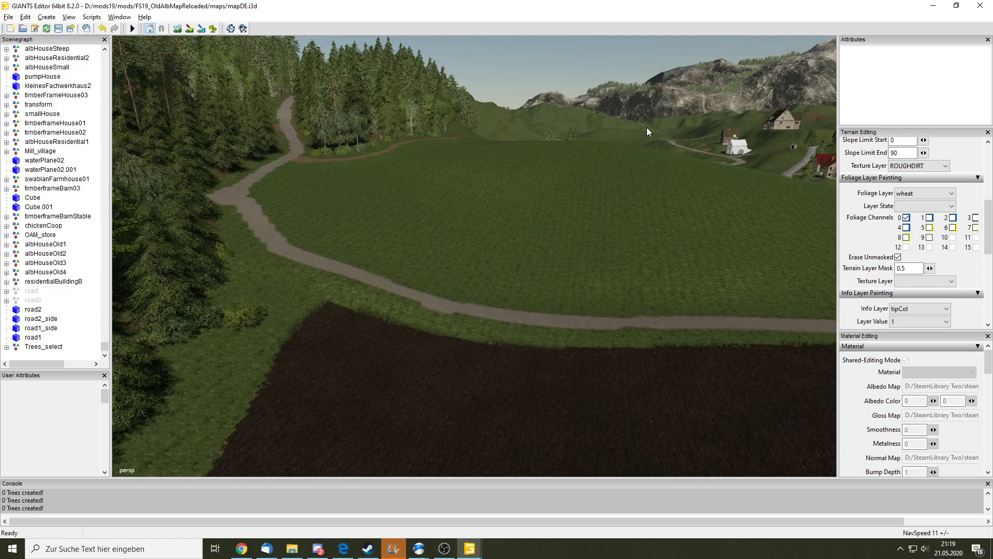
{"action": "mouse_move", "coordinate": [646, 127]}
{"action": "right_mouse_down"}
{"action": "mouse_move", "coordinate": [626, 235]}
{"action": "mouse_move", "coordinate": [554, 259]}
{"action": "mouse_move", "coordinate": [579, 231]}
{"action": "right_mouse_up"}
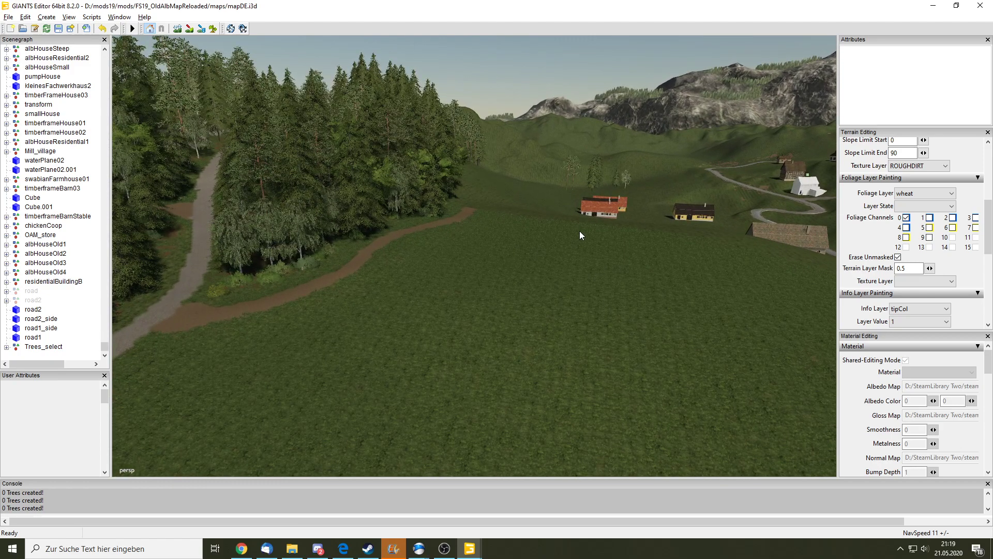
{"action": "mouse_move", "coordinate": [579, 231]}
{"action": "right_mouse_down"}
{"action": "mouse_move", "coordinate": [648, 218]}
{"action": "mouse_move", "coordinate": [461, 366]}
{"action": "mouse_move", "coordinate": [548, 215]}
{"action": "right_mouse_up"}
{"action": "scroll", "coordinate": [959, 309], "scroll_direction": "down", "scroll_amount": 3}
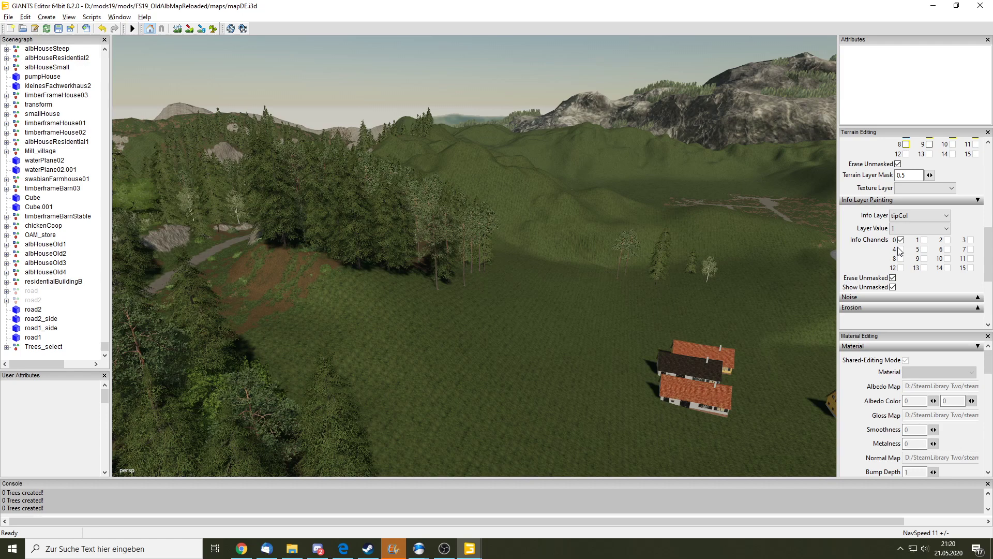
Check the Info Layer dropdown and leave tipCol selected
{"action": "left_click", "coordinate": [947, 216]}
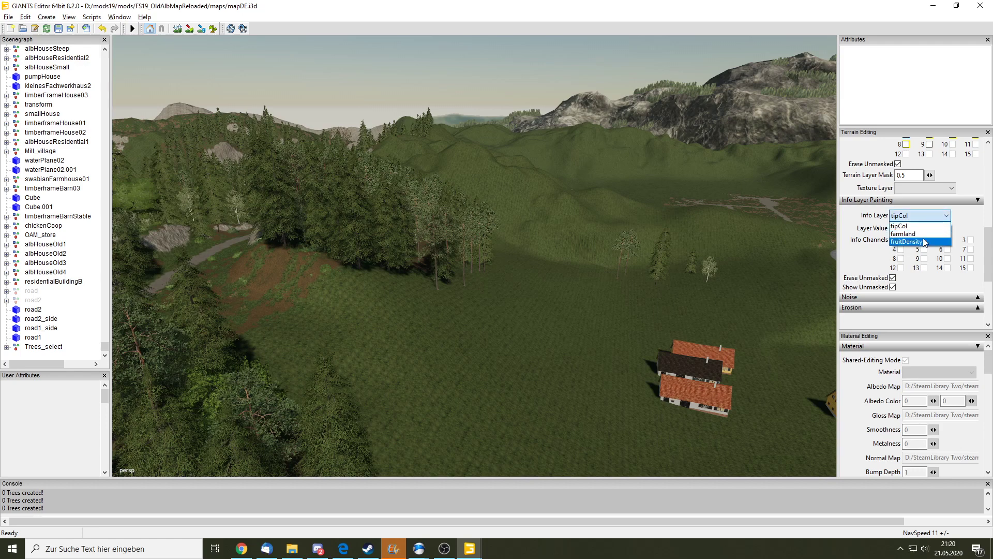
{"action": "left_click", "coordinate": [932, 227]}
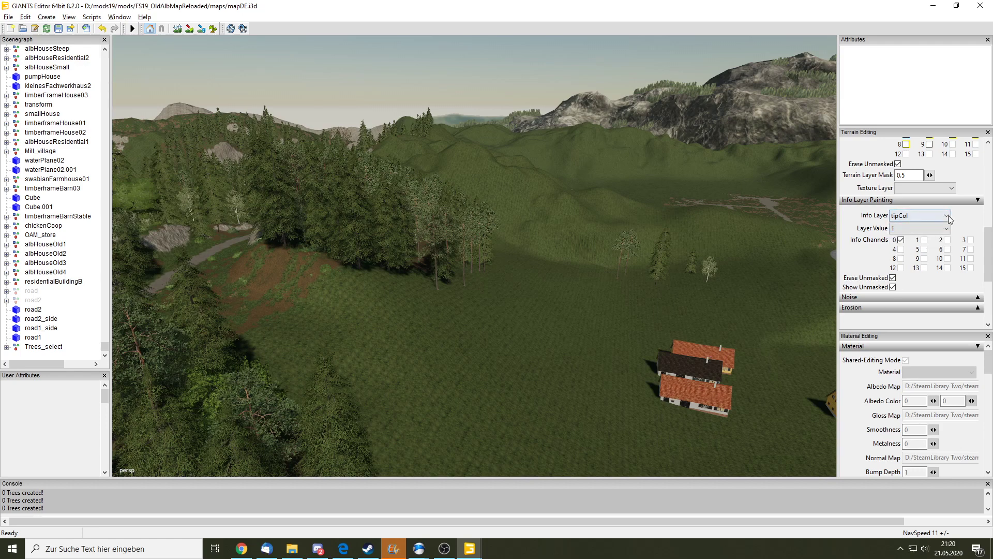
{"action": "left_click", "coordinate": [932, 213]}
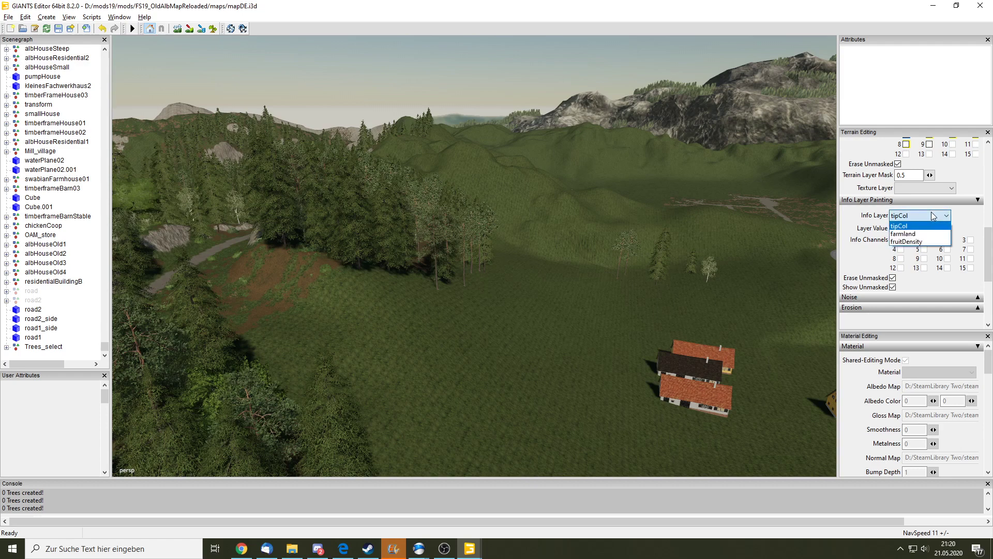
{"action": "left_click", "coordinate": [931, 214]}
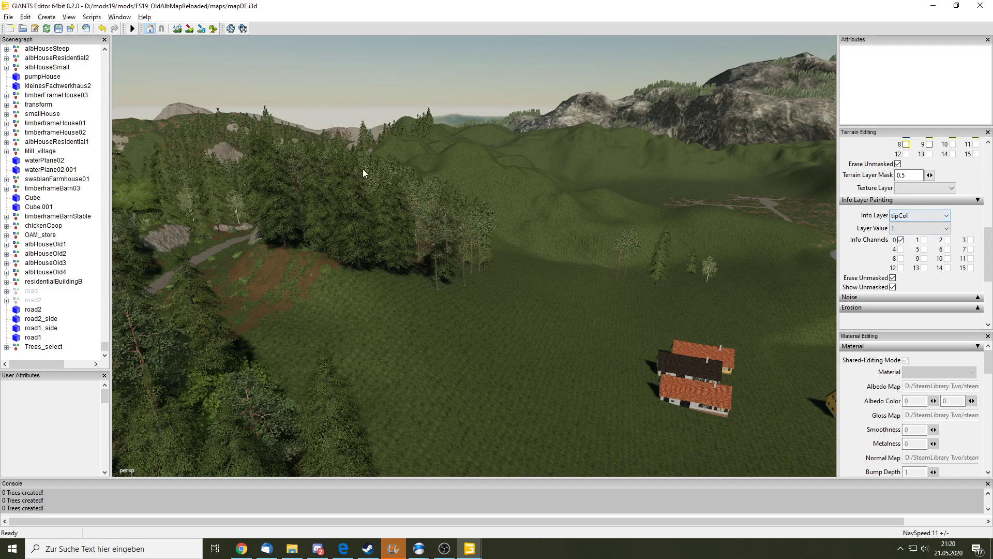
Expand the Trees_select group in the Scenegraph and minimize the Script Editor
{"action": "scroll", "coordinate": [62, 295], "scroll_direction": "down", "scroll_amount": 1}
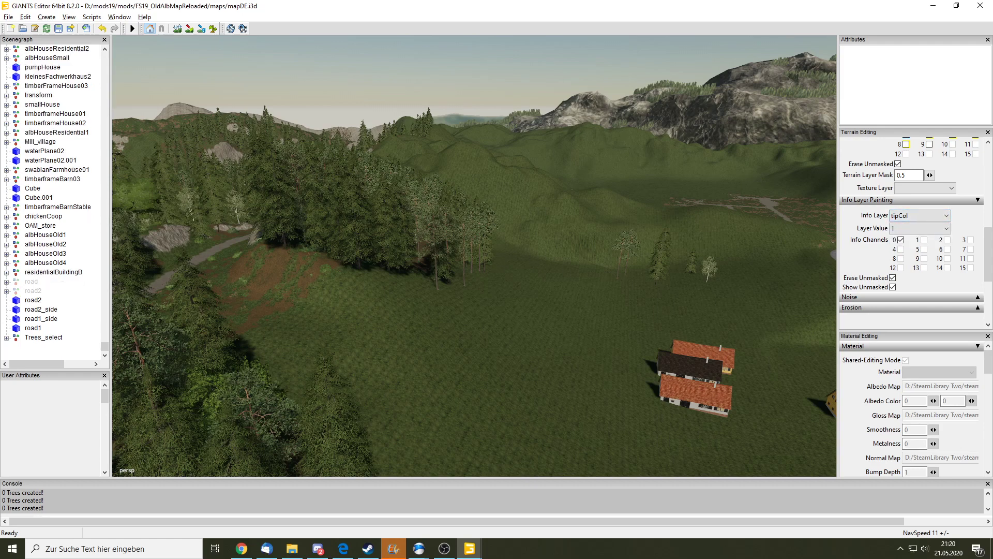
{"action": "left_click", "coordinate": [6, 337]}
{"action": "scroll", "coordinate": [48, 328], "scroll_direction": "down", "scroll_amount": 3}
{"action": "scroll", "coordinate": [48, 328], "scroll_direction": "down", "scroll_amount": 2}
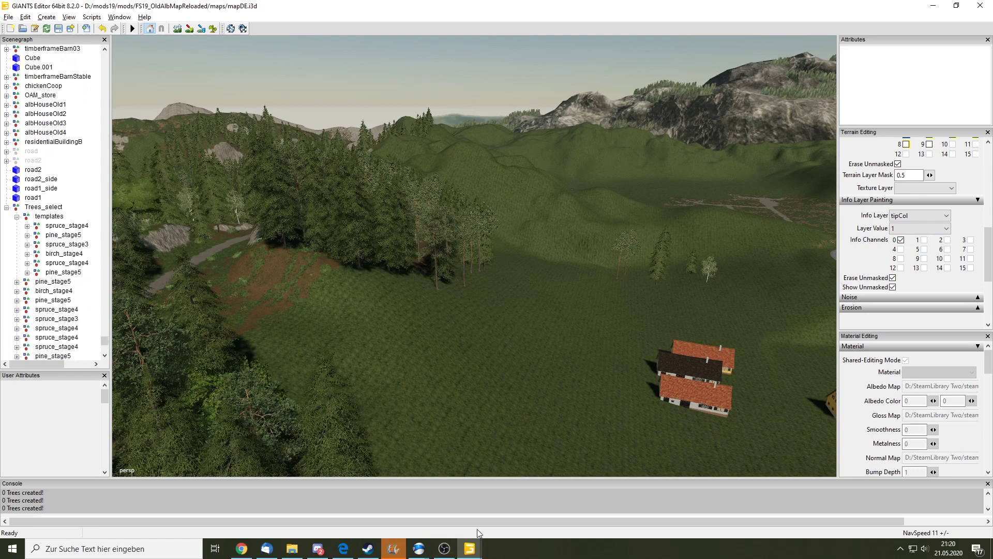
{"action": "mouse_move", "coordinate": [469, 549]}
{"action": "left_click", "coordinate": [530, 500]}
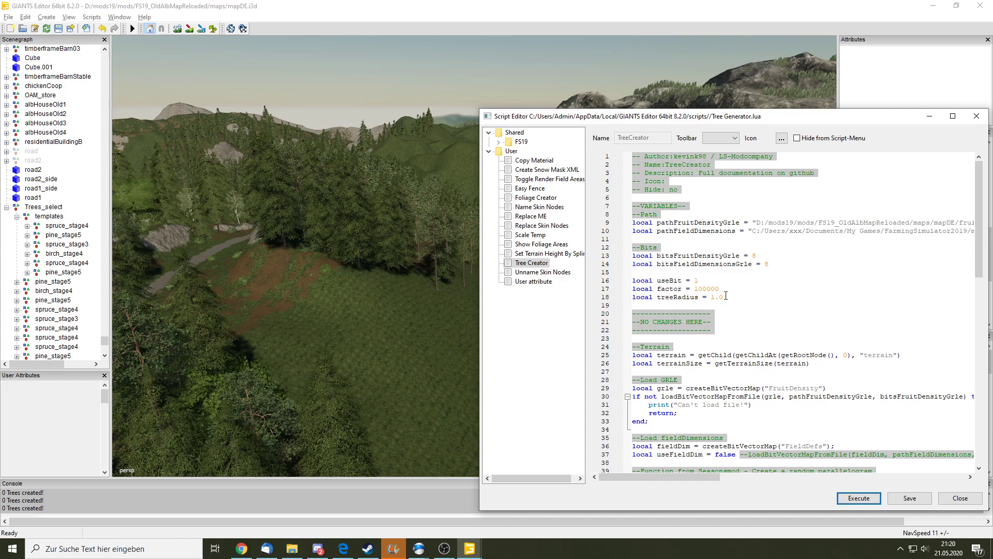
{"action": "left_click", "coordinate": [931, 116]}
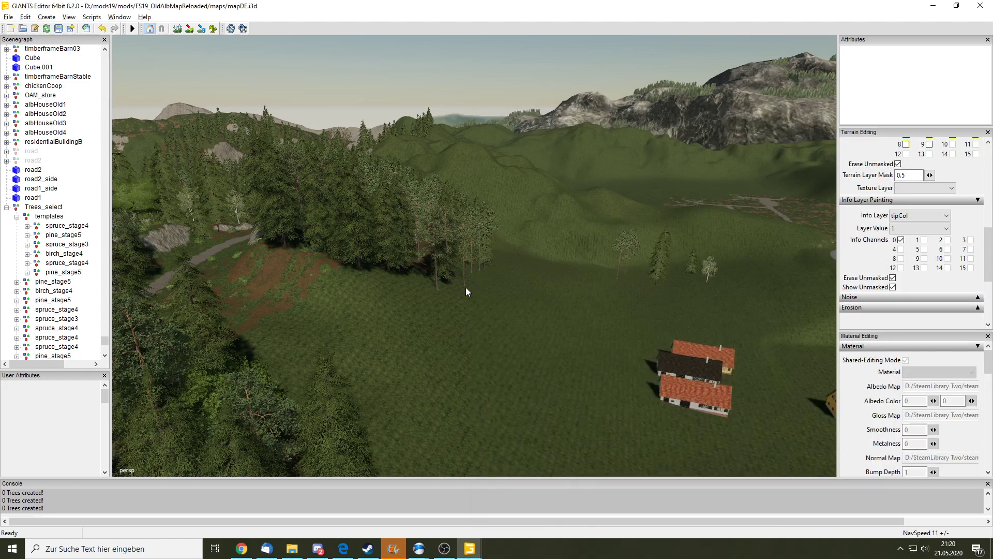
Select and collapse the templates group, then scroll through the generated spruce, pine and birch trees
{"action": "left_click", "coordinate": [52, 217]}
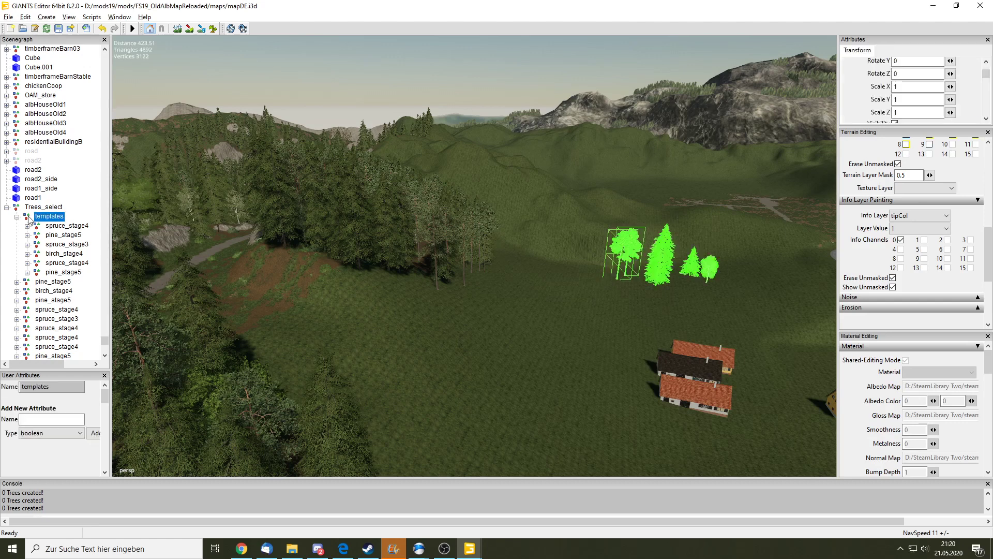
{"action": "left_click", "coordinate": [17, 217]}
{"action": "scroll", "coordinate": [50, 237], "scroll_direction": "down", "scroll_amount": 5}
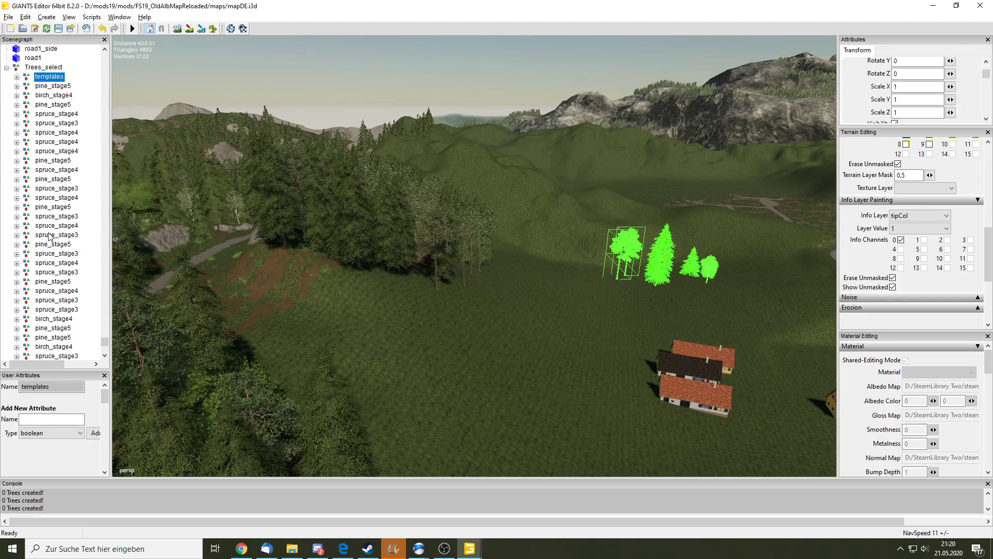
{"action": "scroll", "coordinate": [50, 238], "scroll_direction": "down", "scroll_amount": 2}
{"action": "scroll", "coordinate": [49, 259], "scroll_direction": "down", "scroll_amount": 2}
{"action": "scroll", "coordinate": [48, 279], "scroll_direction": "down", "scroll_amount": 2}
{"action": "scroll", "coordinate": [46, 303], "scroll_direction": "down", "scroll_amount": 2}
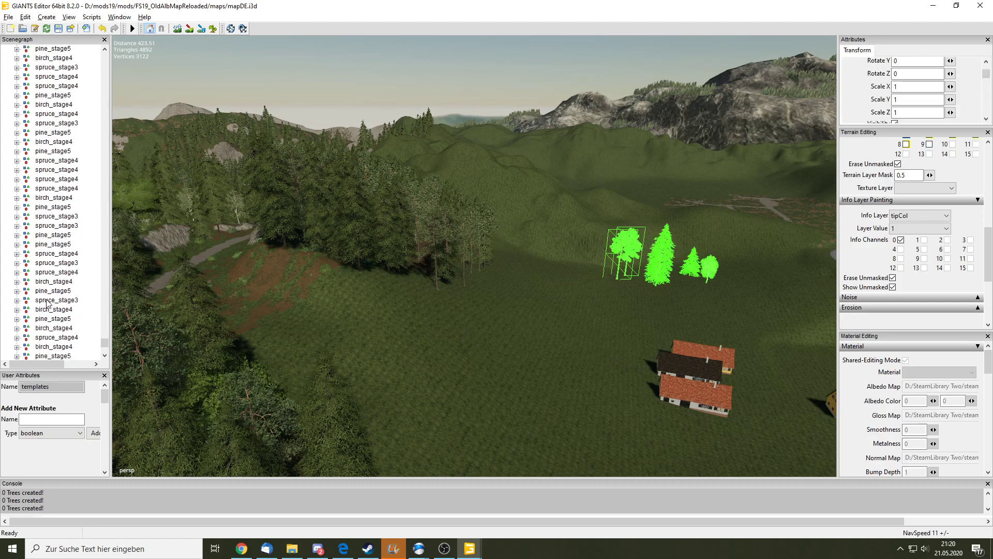
{"action": "scroll", "coordinate": [47, 303], "scroll_direction": "down", "scroll_amount": 1}
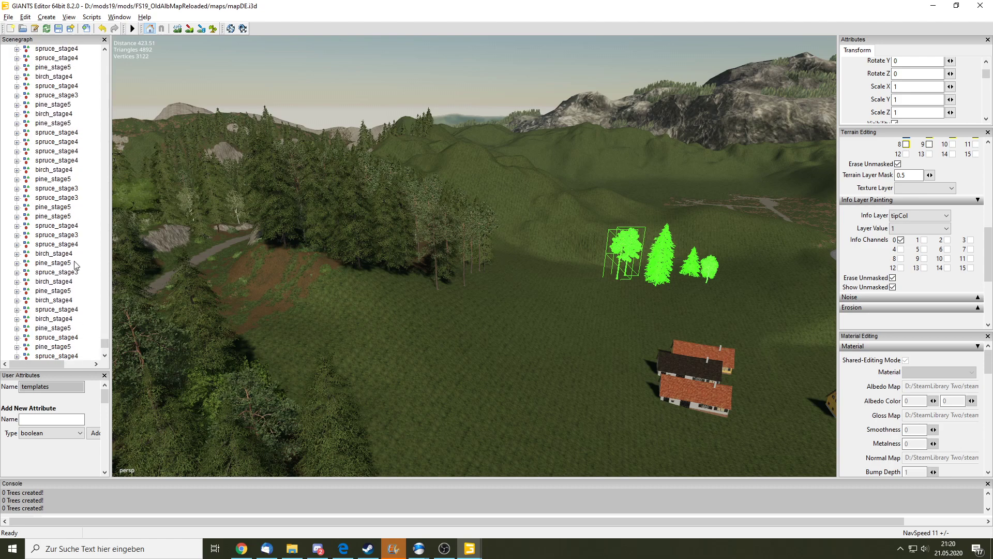
{"action": "scroll", "coordinate": [75, 259], "scroll_direction": "up", "scroll_amount": 3}
{"action": "scroll", "coordinate": [75, 252], "scroll_direction": "up", "scroll_amount": 3}
{"action": "scroll", "coordinate": [75, 245], "scroll_direction": "up", "scroll_amount": 3}
{"action": "scroll", "coordinate": [74, 238], "scroll_direction": "up", "scroll_amount": 2}
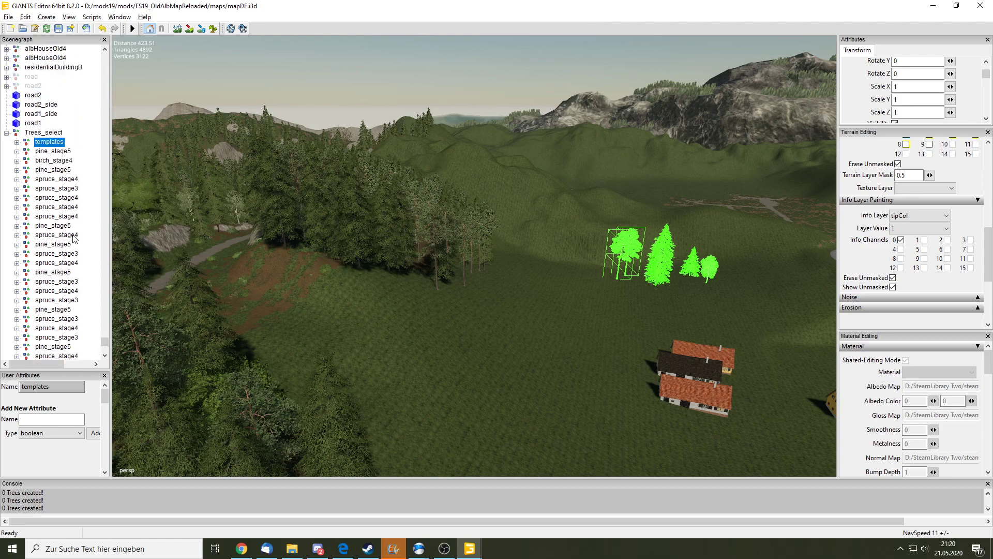
{"action": "scroll", "coordinate": [74, 238], "scroll_direction": "up", "scroll_amount": 3}
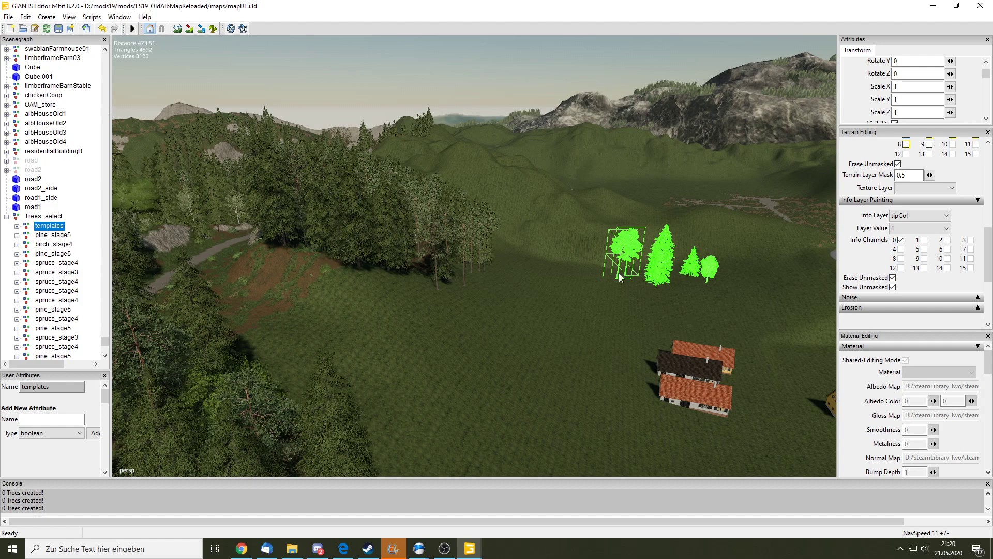
Fly around the white house and along the winding gravel road climbing through the village
{"action": "right_click_drag", "start_coordinate": [597, 294], "coordinate": [464, 281]}
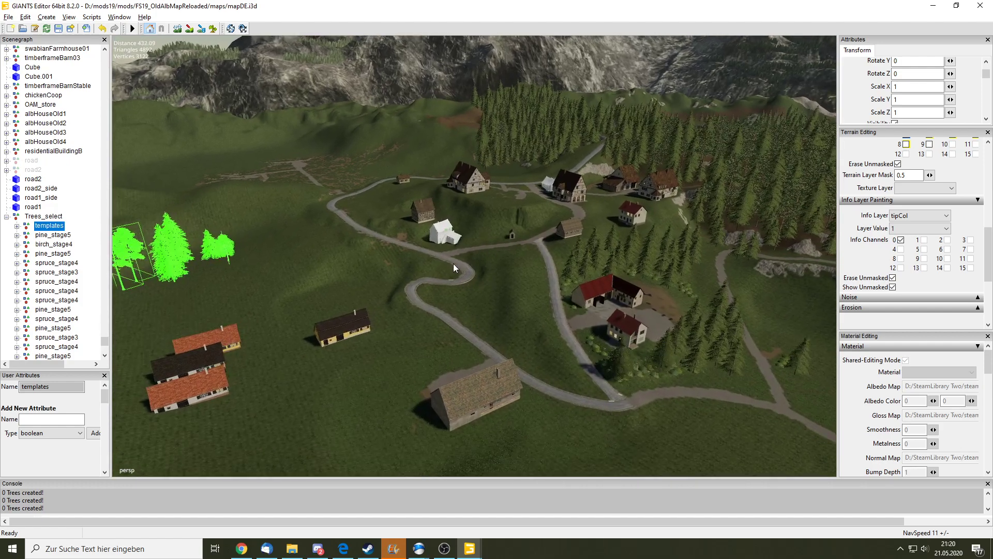
{"action": "scroll", "coordinate": [453, 262], "scroll_direction": "up", "scroll_amount": 10}
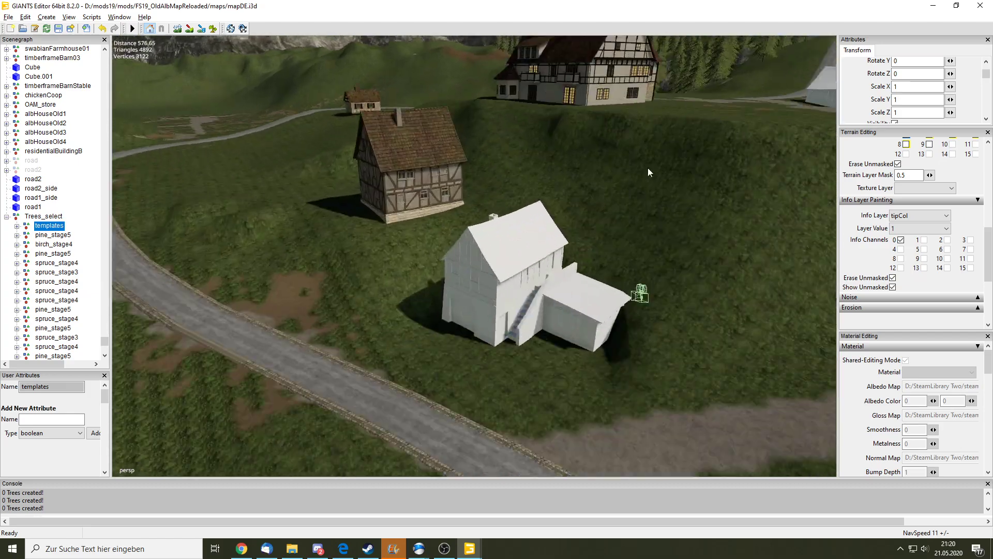
{"action": "mouse_move", "coordinate": [647, 167]}
{"action": "right_mouse_down"}
{"action": "mouse_move", "coordinate": [399, 339]}
{"action": "mouse_move", "coordinate": [495, 302]}
{"action": "mouse_move", "coordinate": [580, 308]}
{"action": "mouse_move", "coordinate": [631, 237]}
{"action": "mouse_move", "coordinate": [586, 287]}
{"action": "right_mouse_up"}
{"action": "mouse_move", "coordinate": [639, 250]}
{"action": "right_mouse_down"}
{"action": "mouse_move", "coordinate": [563, 345]}
{"action": "mouse_move", "coordinate": [617, 340]}
{"action": "mouse_move", "coordinate": [582, 337]}
{"action": "right_mouse_up"}
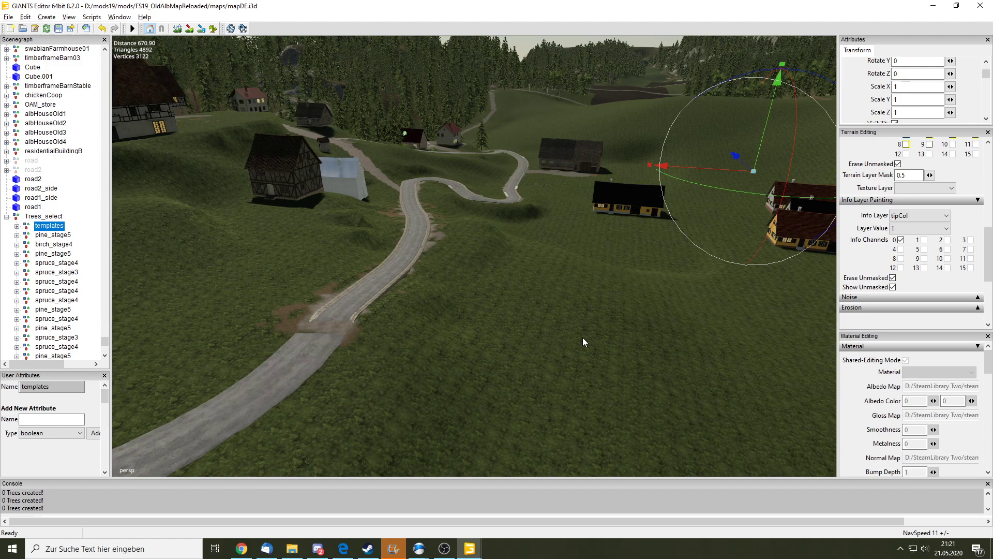
{"action": "right_click_drag", "start_coordinate": [436, 348], "coordinate": [441, 259]}
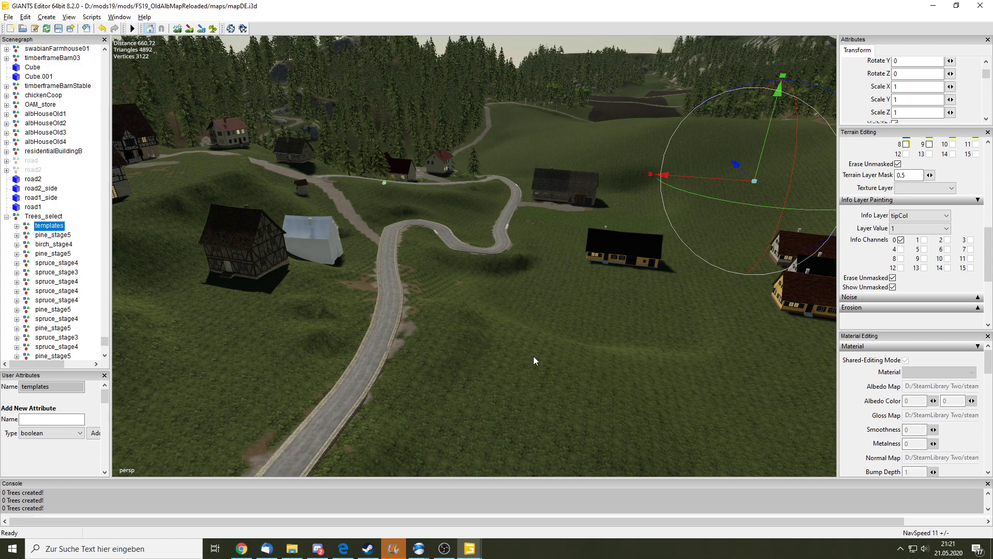
Pan and pull the camera back until the road bend and more houses fill the left side
{"action": "middle_click_drag", "start_coordinate": [488, 329], "coordinate": [544, 171]}
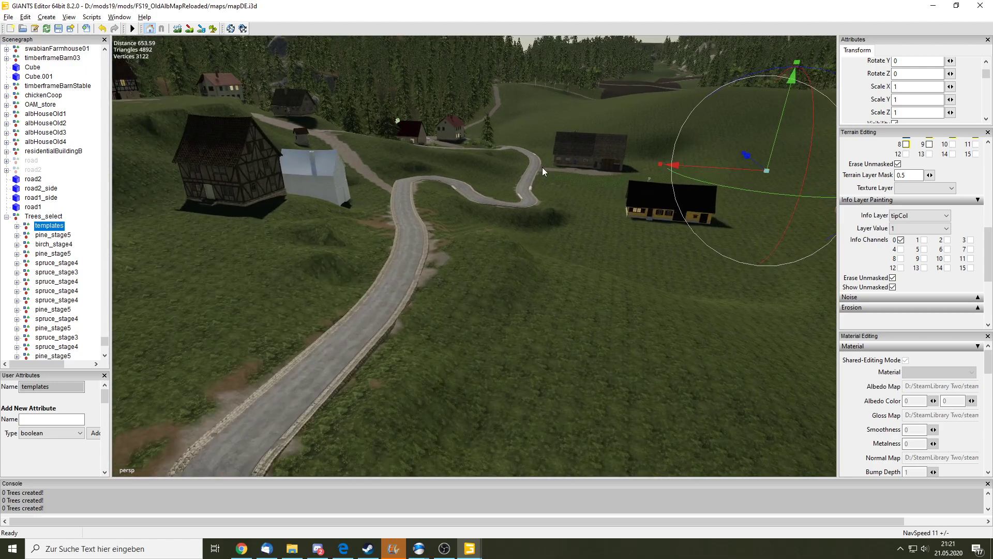
{"action": "mouse_move", "coordinate": [405, 348]}
{"action": "middle_mouse_down"}
{"action": "mouse_move", "coordinate": [456, 386]}
{"action": "mouse_move", "coordinate": [586, 119]}
{"action": "mouse_move", "coordinate": [514, 305]}
{"action": "mouse_move", "coordinate": [585, 141]}
{"action": "mouse_move", "coordinate": [551, 173]}
{"action": "mouse_move", "coordinate": [509, 249]}
{"action": "mouse_move", "coordinate": [502, 346]}
{"action": "mouse_move", "coordinate": [521, 312]}
{"action": "mouse_move", "coordinate": [534, 240]}
{"action": "mouse_move", "coordinate": [497, 340]}
{"action": "mouse_move", "coordinate": [456, 279]}
{"action": "mouse_move", "coordinate": [437, 312]}
{"action": "middle_mouse_up"}
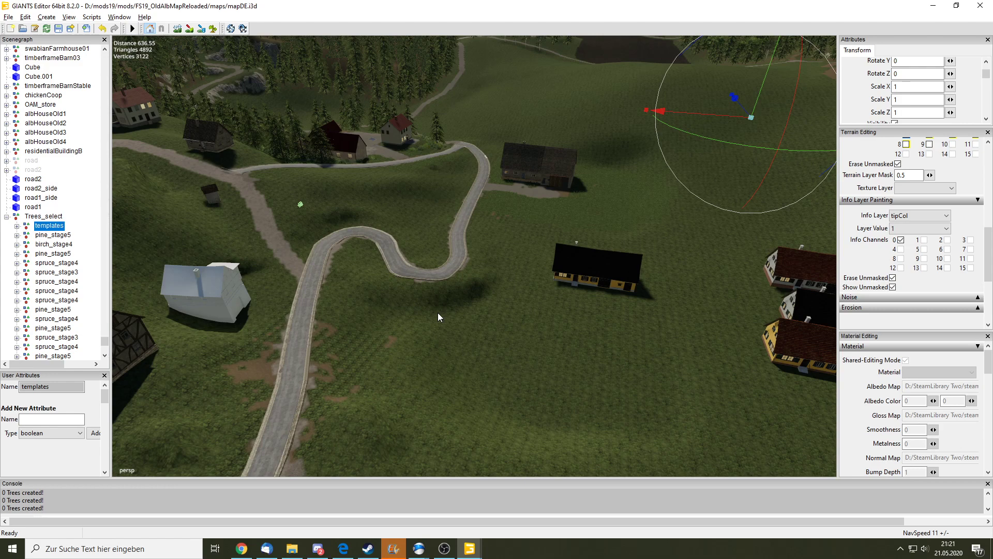
{"action": "mouse_move", "coordinate": [437, 312]}
{"action": "middle_mouse_down"}
{"action": "mouse_move", "coordinate": [542, 270]}
{"action": "mouse_move", "coordinate": [474, 265]}
{"action": "middle_mouse_up"}
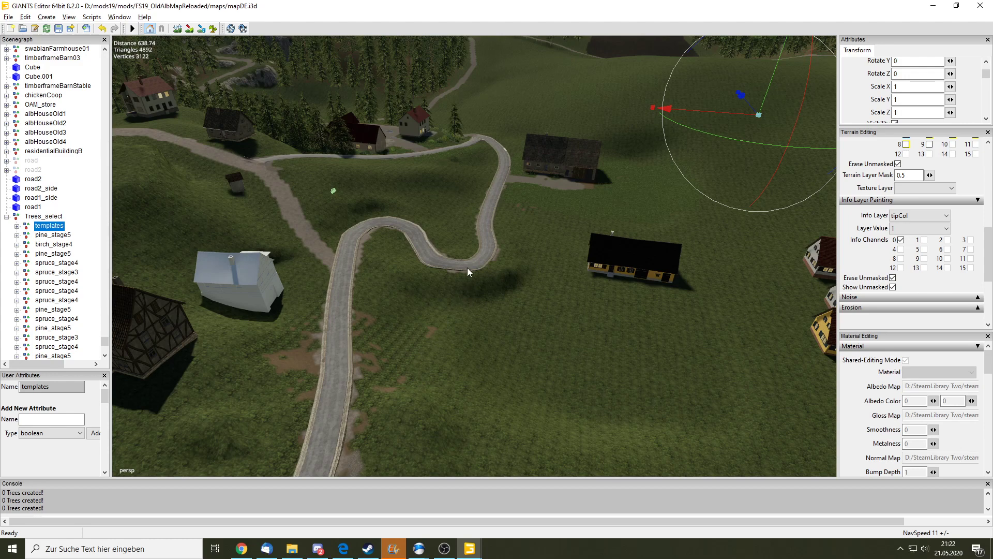
{"action": "middle_click_drag", "start_coordinate": [490, 259], "coordinate": [495, 255]}
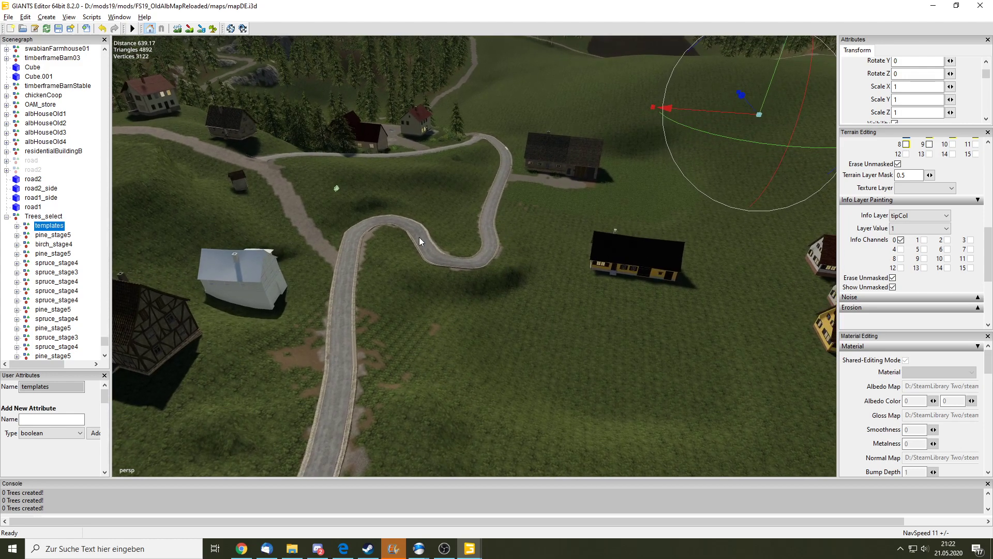
{"action": "mouse_move", "coordinate": [538, 296]}
{"action": "middle_mouse_down"}
{"action": "mouse_move", "coordinate": [352, 391]}
{"action": "mouse_move", "coordinate": [596, 337]}
{"action": "middle_mouse_up"}
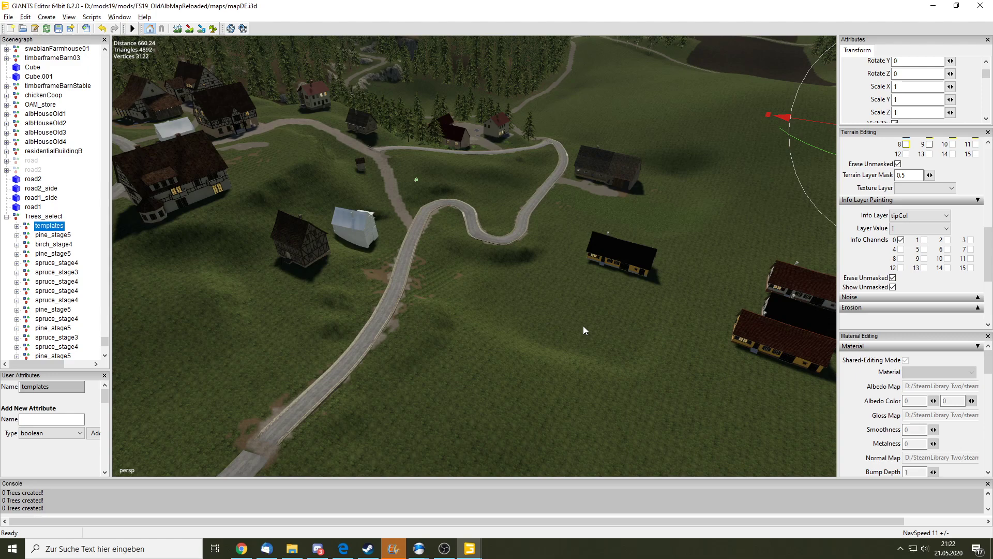
Zoom and swing the camera out over the forest, ploughed fields and distant mountains
{"action": "scroll", "coordinate": [459, 264], "scroll_direction": "up", "scroll_amount": 5}
{"action": "mouse_move", "coordinate": [462, 265]}
{"action": "middle_mouse_down"}
{"action": "mouse_move", "coordinate": [549, 144]}
{"action": "mouse_move", "coordinate": [573, 159]}
{"action": "middle_mouse_up"}
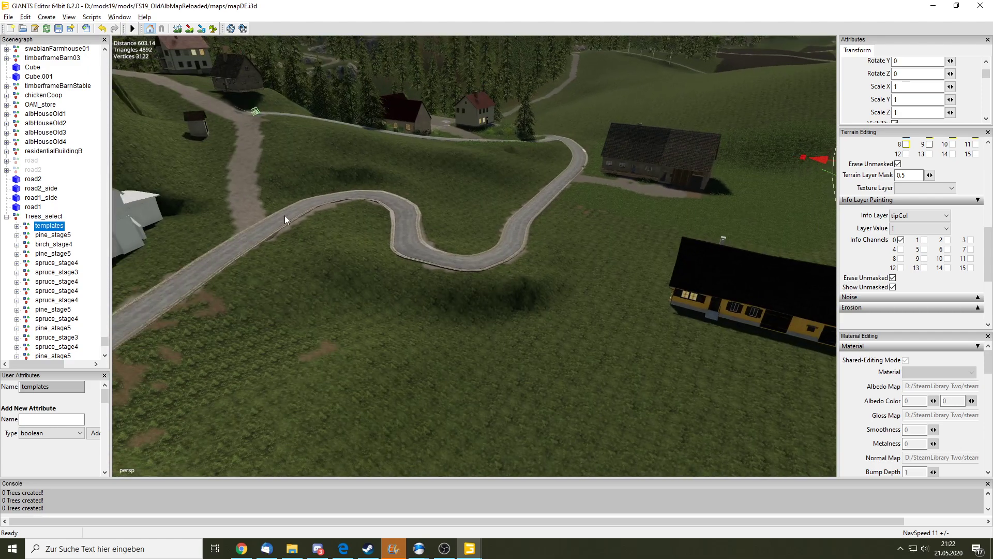
{"action": "mouse_move", "coordinate": [539, 230]}
{"action": "middle_mouse_down"}
{"action": "mouse_move", "coordinate": [453, 240]}
{"action": "mouse_move", "coordinate": [581, 236]}
{"action": "middle_mouse_up"}
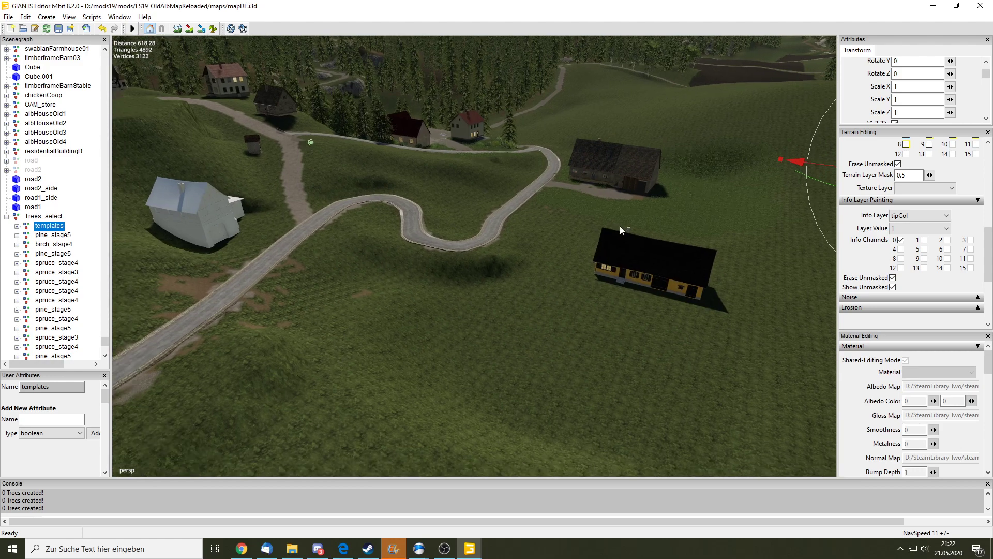
{"action": "mouse_move", "coordinate": [627, 219]}
{"action": "middle_mouse_down"}
{"action": "mouse_move", "coordinate": [471, 384]}
{"action": "mouse_move", "coordinate": [588, 309]}
{"action": "mouse_move", "coordinate": [525, 200]}
{"action": "mouse_move", "coordinate": [523, 331]}
{"action": "mouse_move", "coordinate": [536, 406]}
{"action": "mouse_move", "coordinate": [608, 420]}
{"action": "mouse_move", "coordinate": [498, 248]}
{"action": "mouse_move", "coordinate": [563, 259]}
{"action": "mouse_move", "coordinate": [501, 248]}
{"action": "mouse_move", "coordinate": [352, 266]}
{"action": "mouse_move", "coordinate": [464, 276]}
{"action": "mouse_move", "coordinate": [361, 263]}
{"action": "middle_mouse_up"}
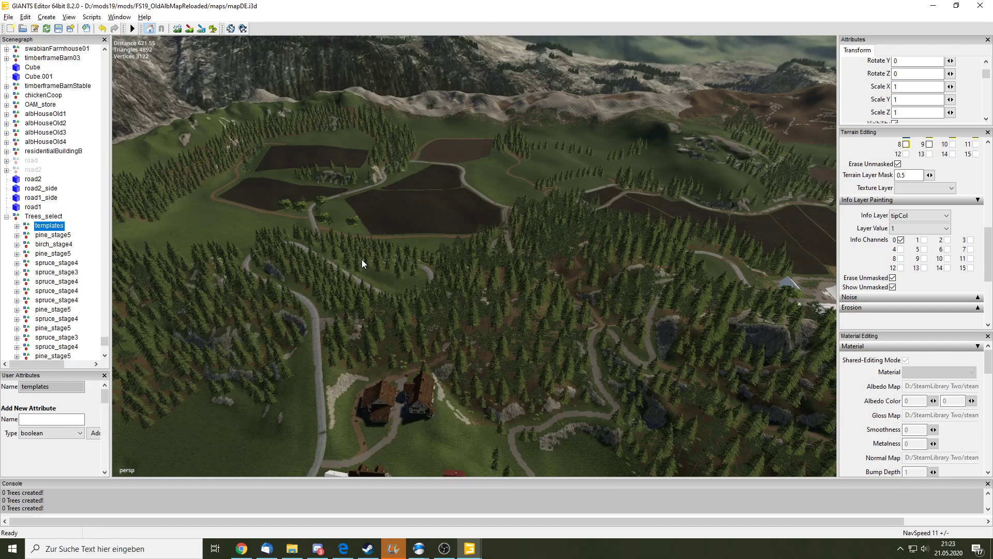
Zoom in and out over the fields to settle the camera height
{"action": "scroll", "coordinate": [379, 237], "scroll_direction": "up", "scroll_amount": 3}
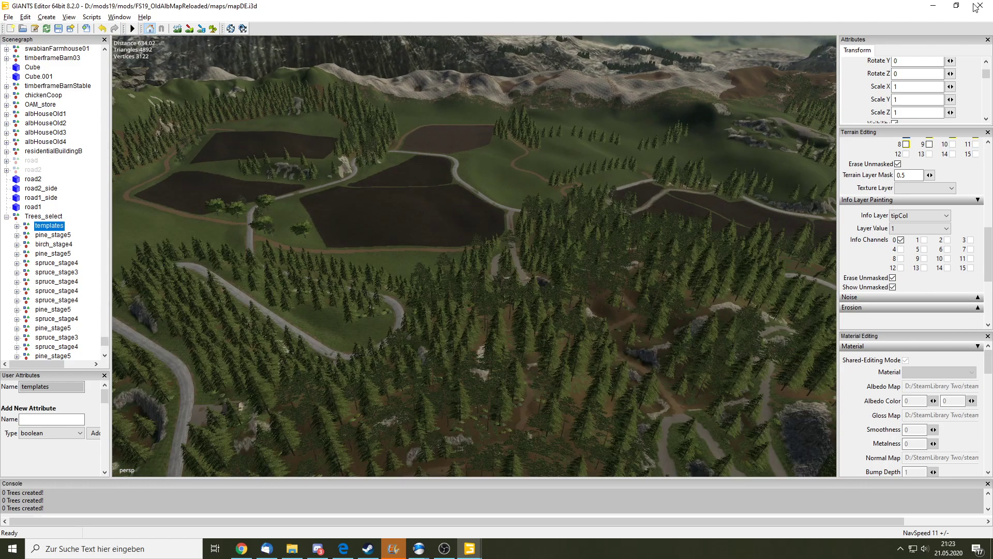
{"action": "scroll", "coordinate": [594, 162], "scroll_direction": "up", "scroll_amount": 5}
{"action": "scroll", "coordinate": [594, 163], "scroll_direction": "up", "scroll_amount": 5}
{"action": "scroll", "coordinate": [576, 298], "scroll_direction": "up", "scroll_amount": 5}
{"action": "scroll", "coordinate": [612, 272], "scroll_direction": "up", "scroll_amount": 5}
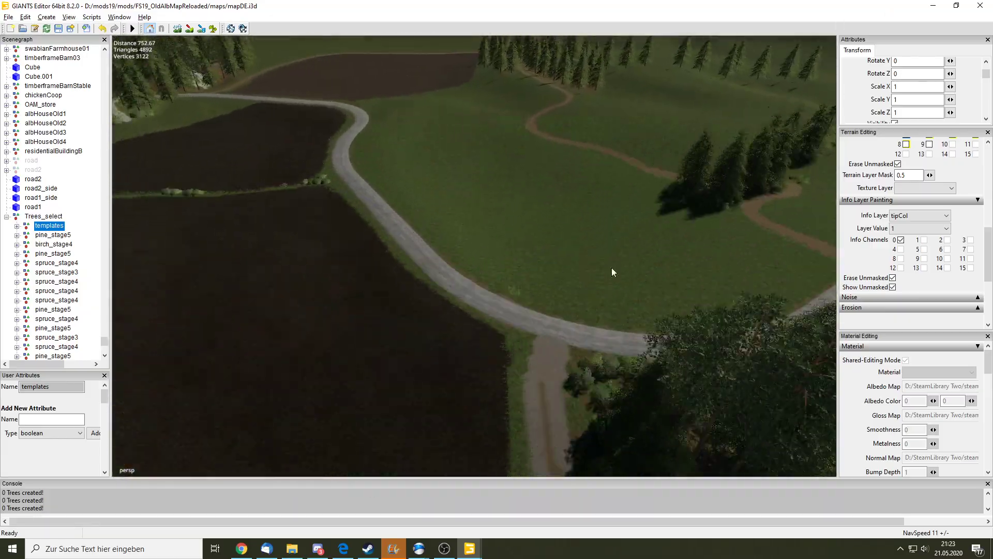
{"action": "scroll", "coordinate": [612, 268], "scroll_direction": "up", "scroll_amount": 5}
{"action": "scroll", "coordinate": [502, 422], "scroll_direction": "up", "scroll_amount": 5}
{"action": "scroll", "coordinate": [553, 330], "scroll_direction": "up", "scroll_amount": 5}
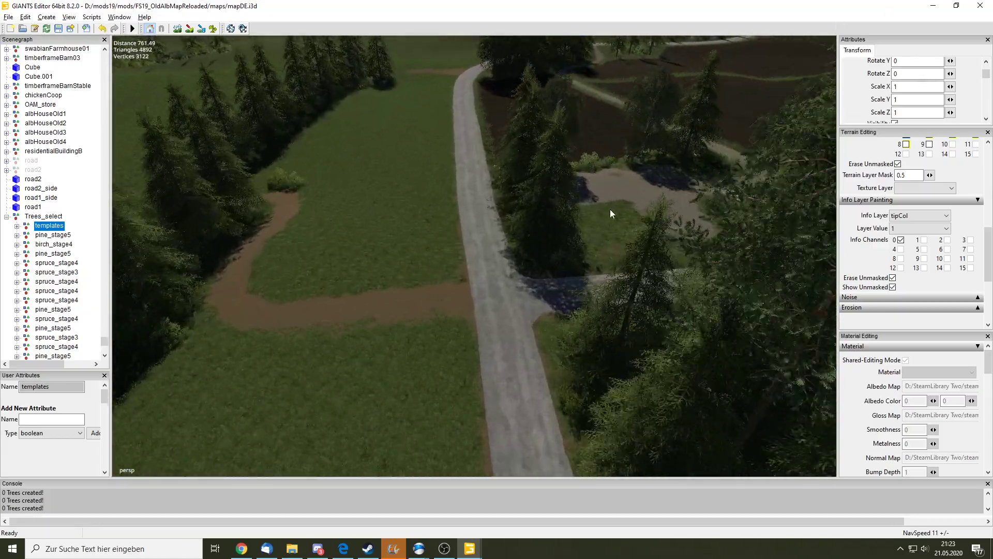
{"action": "scroll", "coordinate": [610, 209], "scroll_direction": "down", "scroll_amount": 5}
{"action": "scroll", "coordinate": [700, 141], "scroll_direction": "down", "scroll_amount": 5}
{"action": "scroll", "coordinate": [749, 322], "scroll_direction": "down", "scroll_amount": 5}
{"action": "scroll", "coordinate": [767, 379], "scroll_direction": "down", "scroll_amount": 5}
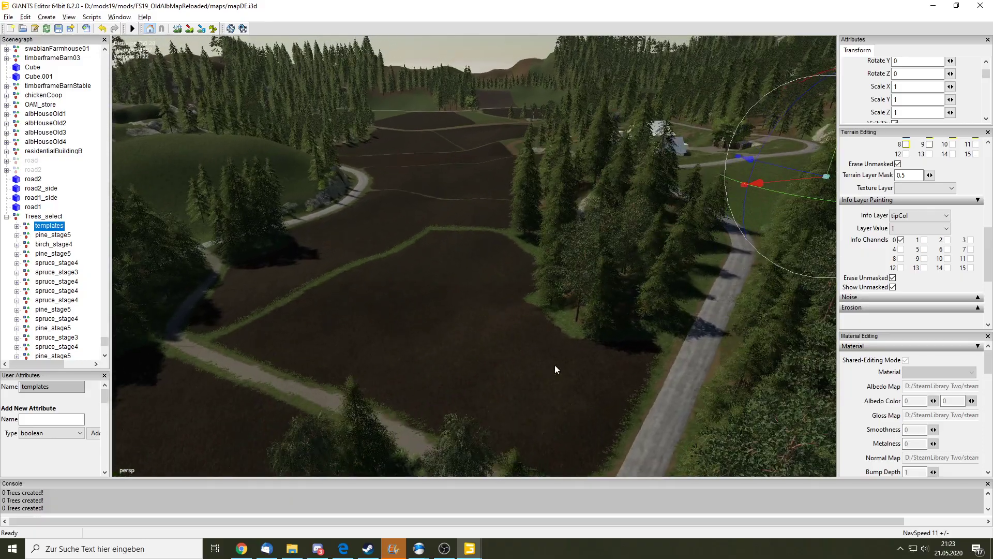
{"action": "scroll", "coordinate": [555, 369], "scroll_direction": "down", "scroll_amount": 5}
{"action": "scroll", "coordinate": [539, 279], "scroll_direction": "down", "scroll_amount": 5}
{"action": "scroll", "coordinate": [529, 132], "scroll_direction": "down", "scroll_amount": 5}
{"action": "scroll", "coordinate": [481, 300], "scroll_direction": "down", "scroll_amount": 5}
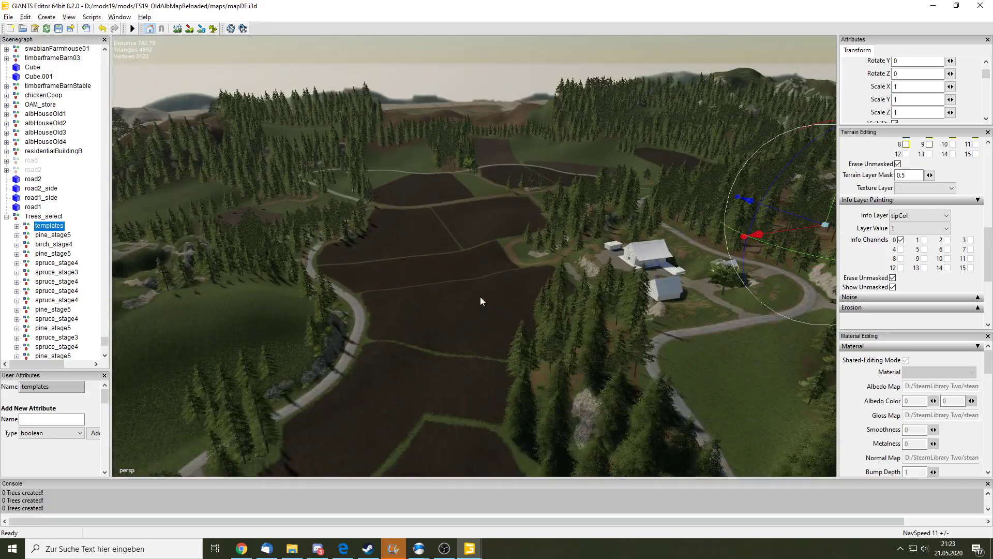
{"action": "scroll", "coordinate": [468, 287], "scroll_direction": "up", "scroll_amount": 5}
{"action": "scroll", "coordinate": [273, 414], "scroll_direction": "up", "scroll_amount": 5}
{"action": "scroll", "coordinate": [656, 55], "scroll_direction": "up", "scroll_amount": 5}
{"action": "scroll", "coordinate": [521, 104], "scroll_direction": "up", "scroll_amount": 5}
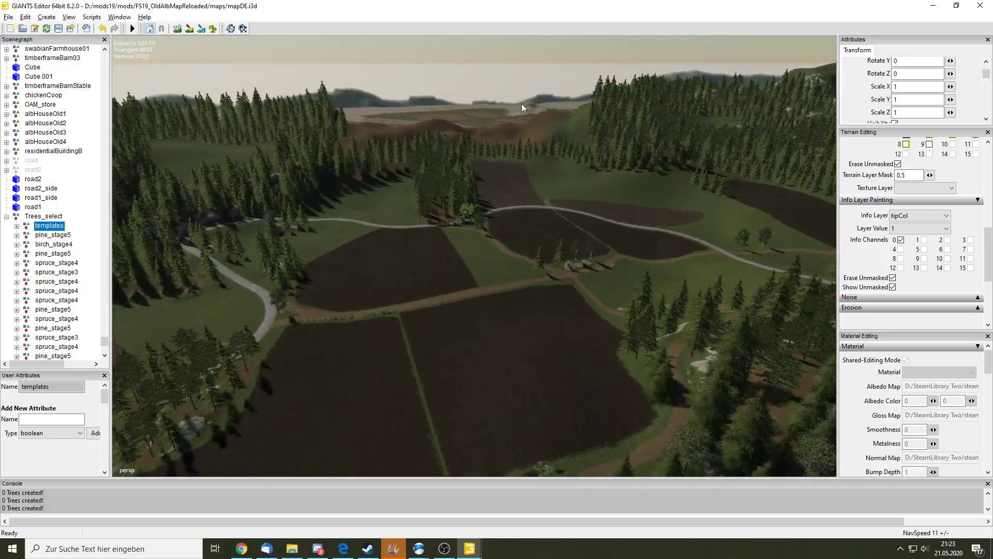
{"action": "scroll", "coordinate": [380, 163], "scroll_direction": "up", "scroll_amount": 5}
{"action": "scroll", "coordinate": [569, 175], "scroll_direction": "up", "scroll_amount": 5}
{"action": "scroll", "coordinate": [535, 199], "scroll_direction": "up", "scroll_amount": 5}
{"action": "scroll", "coordinate": [233, 389], "scroll_direction": "up", "scroll_amount": 5}
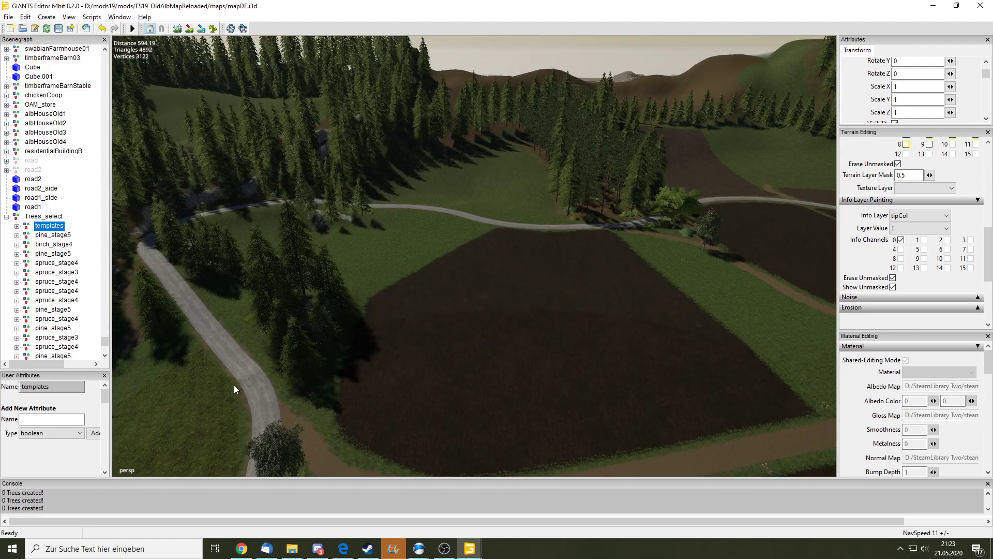
Orbit along the road to frame the ploughed fields, tracks and farm buildings below the forest
{"action": "middle_click_drag", "start_coordinate": [576, 241], "coordinate": [578, 213]}
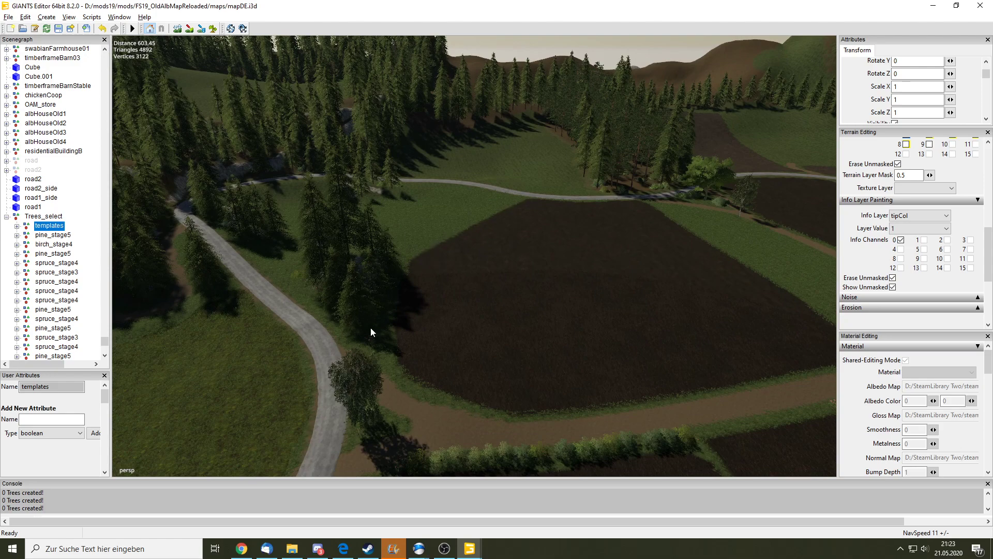
{"action": "mouse_move", "coordinate": [559, 298]}
{"action": "middle_mouse_down"}
{"action": "mouse_move", "coordinate": [750, 115]}
{"action": "mouse_move", "coordinate": [471, 337]}
{"action": "mouse_move", "coordinate": [638, 241]}
{"action": "mouse_move", "coordinate": [751, 310]}
{"action": "mouse_move", "coordinate": [599, 207]}
{"action": "mouse_move", "coordinate": [632, 261]}
{"action": "mouse_move", "coordinate": [298, 246]}
{"action": "mouse_move", "coordinate": [313, 316]}
{"action": "mouse_move", "coordinate": [360, 363]}
{"action": "middle_mouse_up"}
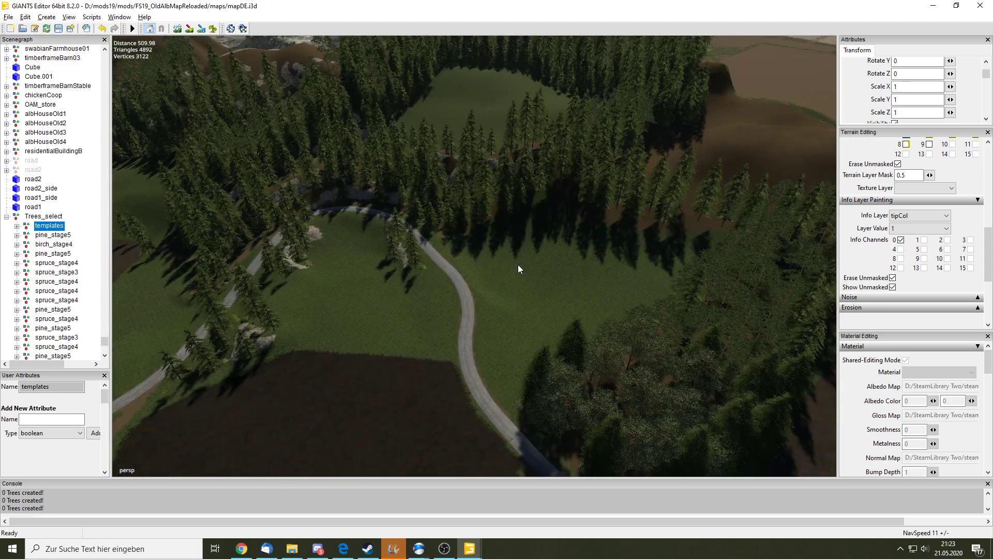
{"action": "mouse_move", "coordinate": [518, 269]}
{"action": "middle_mouse_down"}
{"action": "mouse_move", "coordinate": [390, 347]}
{"action": "mouse_move", "coordinate": [385, 322]}
{"action": "mouse_move", "coordinate": [466, 193]}
{"action": "middle_mouse_up"}
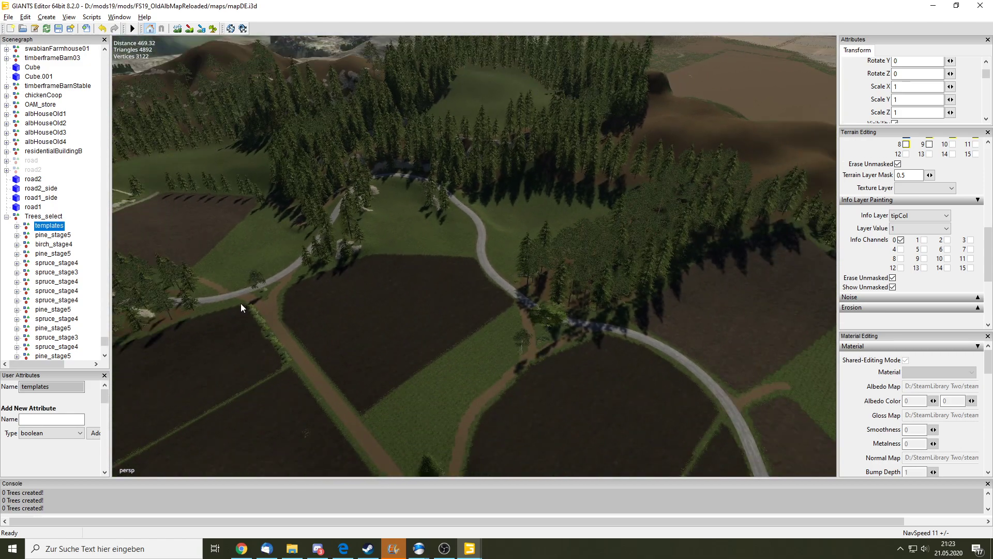
{"action": "mouse_move", "coordinate": [490, 274]}
{"action": "middle_mouse_down"}
{"action": "mouse_move", "coordinate": [617, 307]}
{"action": "mouse_move", "coordinate": [570, 297]}
{"action": "middle_mouse_up"}
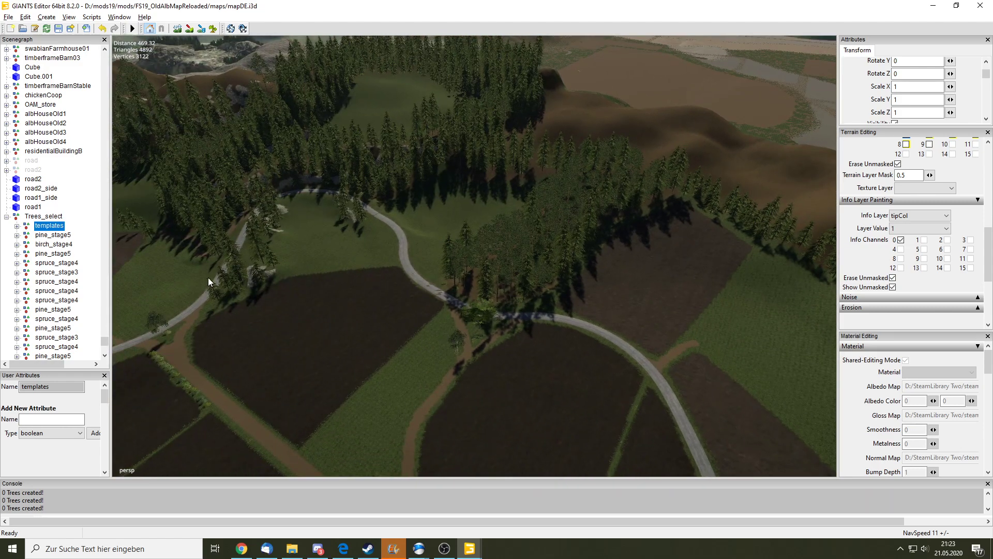
{"action": "mouse_move", "coordinate": [421, 257]}
{"action": "middle_mouse_down"}
{"action": "mouse_move", "coordinate": [369, 326]}
{"action": "mouse_move", "coordinate": [672, 131]}
{"action": "mouse_move", "coordinate": [627, 135]}
{"action": "mouse_move", "coordinate": [426, 93]}
{"action": "mouse_move", "coordinate": [397, 246]}
{"action": "mouse_move", "coordinate": [627, 209]}
{"action": "mouse_move", "coordinate": [617, 243]}
{"action": "mouse_move", "coordinate": [509, 403]}
{"action": "mouse_move", "coordinate": [381, 323]}
{"action": "mouse_move", "coordinate": [544, 452]}
{"action": "mouse_move", "coordinate": [655, 212]}
{"action": "mouse_move", "coordinate": [381, 348]}
{"action": "mouse_move", "coordinate": [684, 335]}
{"action": "mouse_move", "coordinate": [479, 355]}
{"action": "mouse_move", "coordinate": [566, 263]}
{"action": "mouse_move", "coordinate": [535, 54]}
{"action": "mouse_move", "coordinate": [536, 390]}
{"action": "mouse_move", "coordinate": [337, 421]}
{"action": "mouse_move", "coordinate": [454, 288]}
{"action": "middle_mouse_up"}
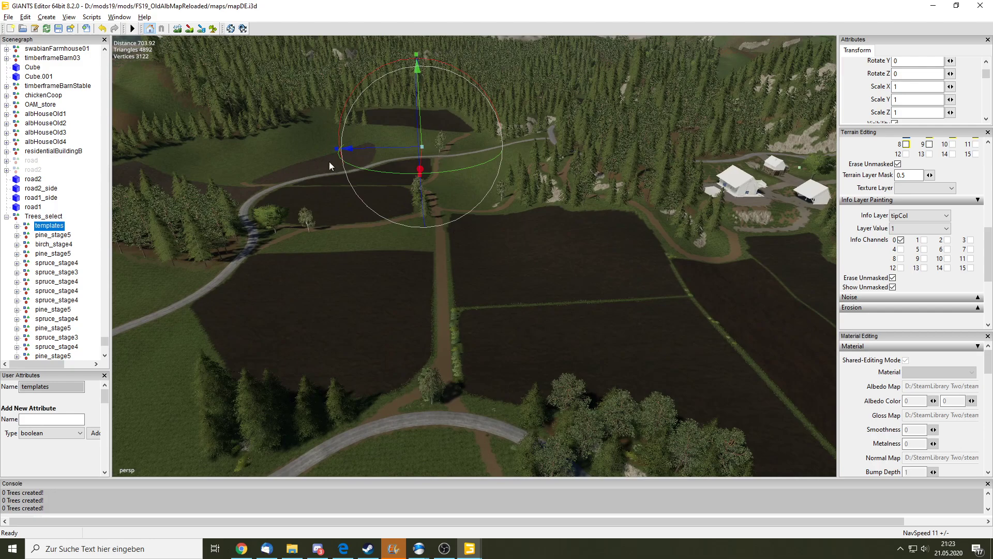
Fly back over the fields to frame the template trees, village houses and red-roofed farm
{"action": "middle_click_drag", "start_coordinate": [329, 164], "coordinate": [454, 266]}
{"action": "mouse_move", "coordinate": [517, 282]}
{"action": "right_mouse_down"}
{"action": "mouse_move", "coordinate": [543, 365]}
{"action": "mouse_move", "coordinate": [543, 356]}
{"action": "right_mouse_up"}
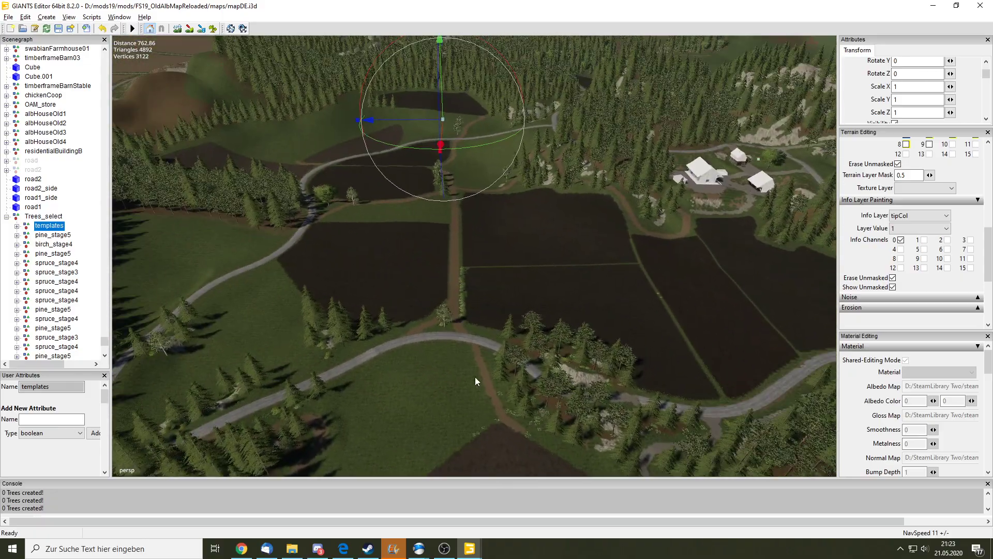
{"action": "scroll", "coordinate": [595, 166], "scroll_direction": "up", "scroll_amount": 5}
{"action": "mouse_move", "coordinate": [738, 76]}
{"action": "right_mouse_down"}
{"action": "mouse_move", "coordinate": [311, 236]}
{"action": "mouse_move", "coordinate": [382, 325]}
{"action": "mouse_move", "coordinate": [594, 204]}
{"action": "mouse_move", "coordinate": [638, 284]}
{"action": "mouse_move", "coordinate": [718, 289]}
{"action": "mouse_move", "coordinate": [527, 286]}
{"action": "mouse_move", "coordinate": [514, 368]}
{"action": "mouse_move", "coordinate": [492, 257]}
{"action": "mouse_move", "coordinate": [697, 141]}
{"action": "mouse_move", "coordinate": [613, 81]}
{"action": "mouse_move", "coordinate": [654, 46]}
{"action": "right_mouse_up"}
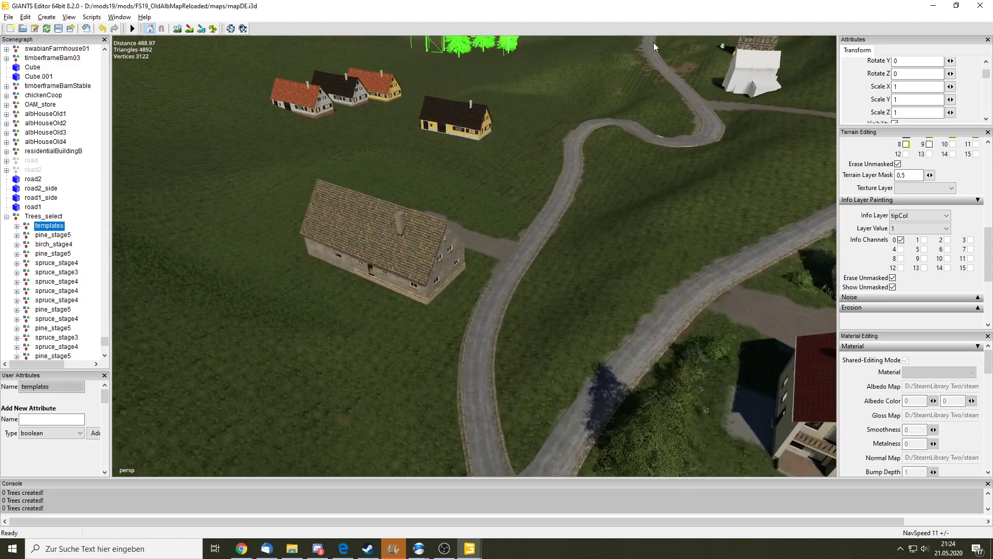
{"action": "mouse_move", "coordinate": [521, 207]}
{"action": "right_mouse_down"}
{"action": "mouse_move", "coordinate": [510, 341]}
{"action": "mouse_move", "coordinate": [691, 76]}
{"action": "mouse_move", "coordinate": [592, 154]}
{"action": "mouse_move", "coordinate": [588, 133]}
{"action": "mouse_move", "coordinate": [458, 272]}
{"action": "mouse_move", "coordinate": [371, 306]}
{"action": "mouse_move", "coordinate": [464, 200]}
{"action": "mouse_move", "coordinate": [448, 337]}
{"action": "right_mouse_up"}
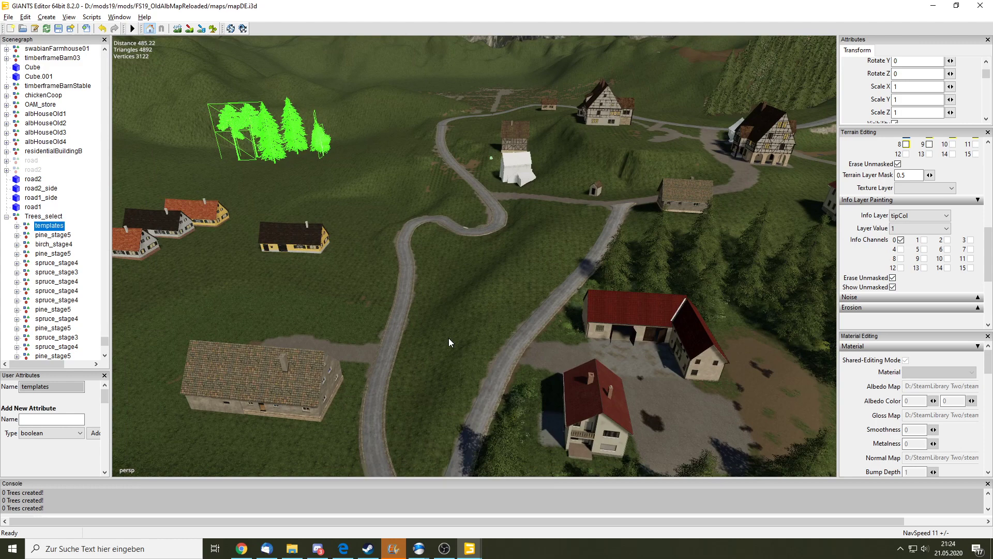